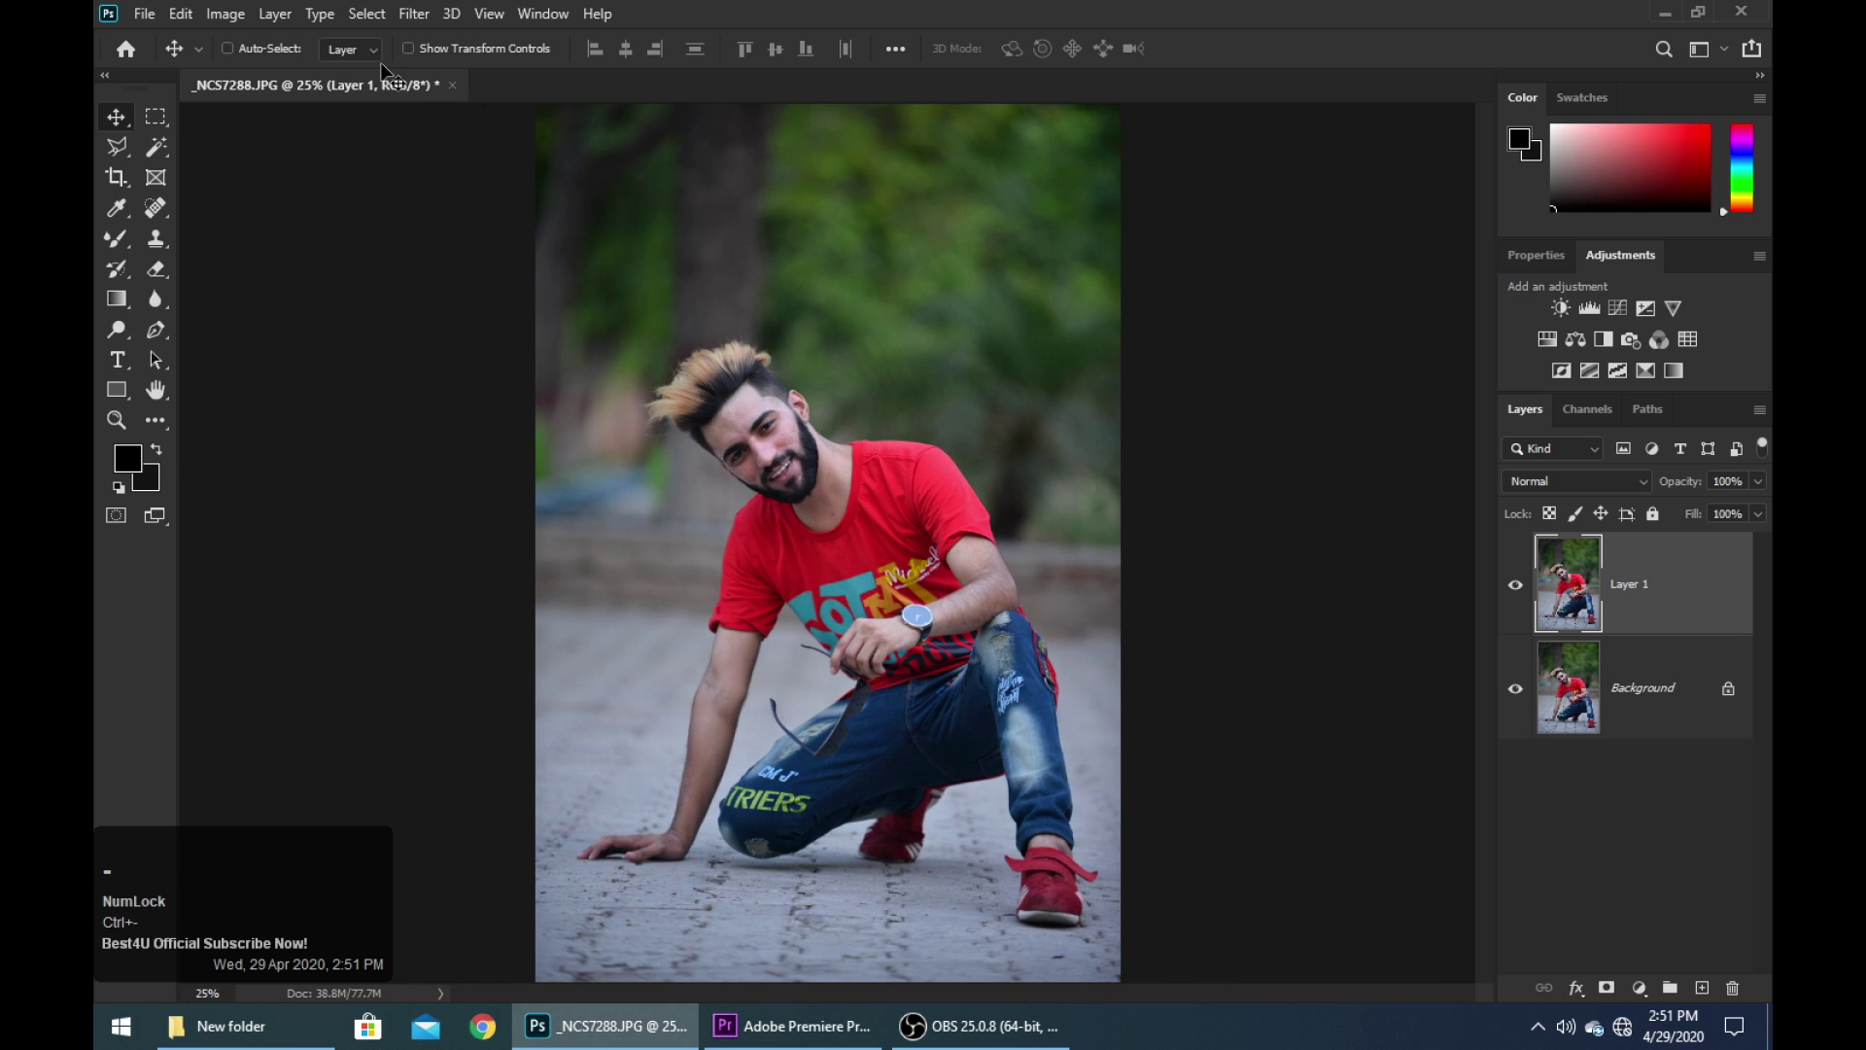
Open the Camera Raw Filter on Layer 1 and set the Temperature to -12
click(412, 15)
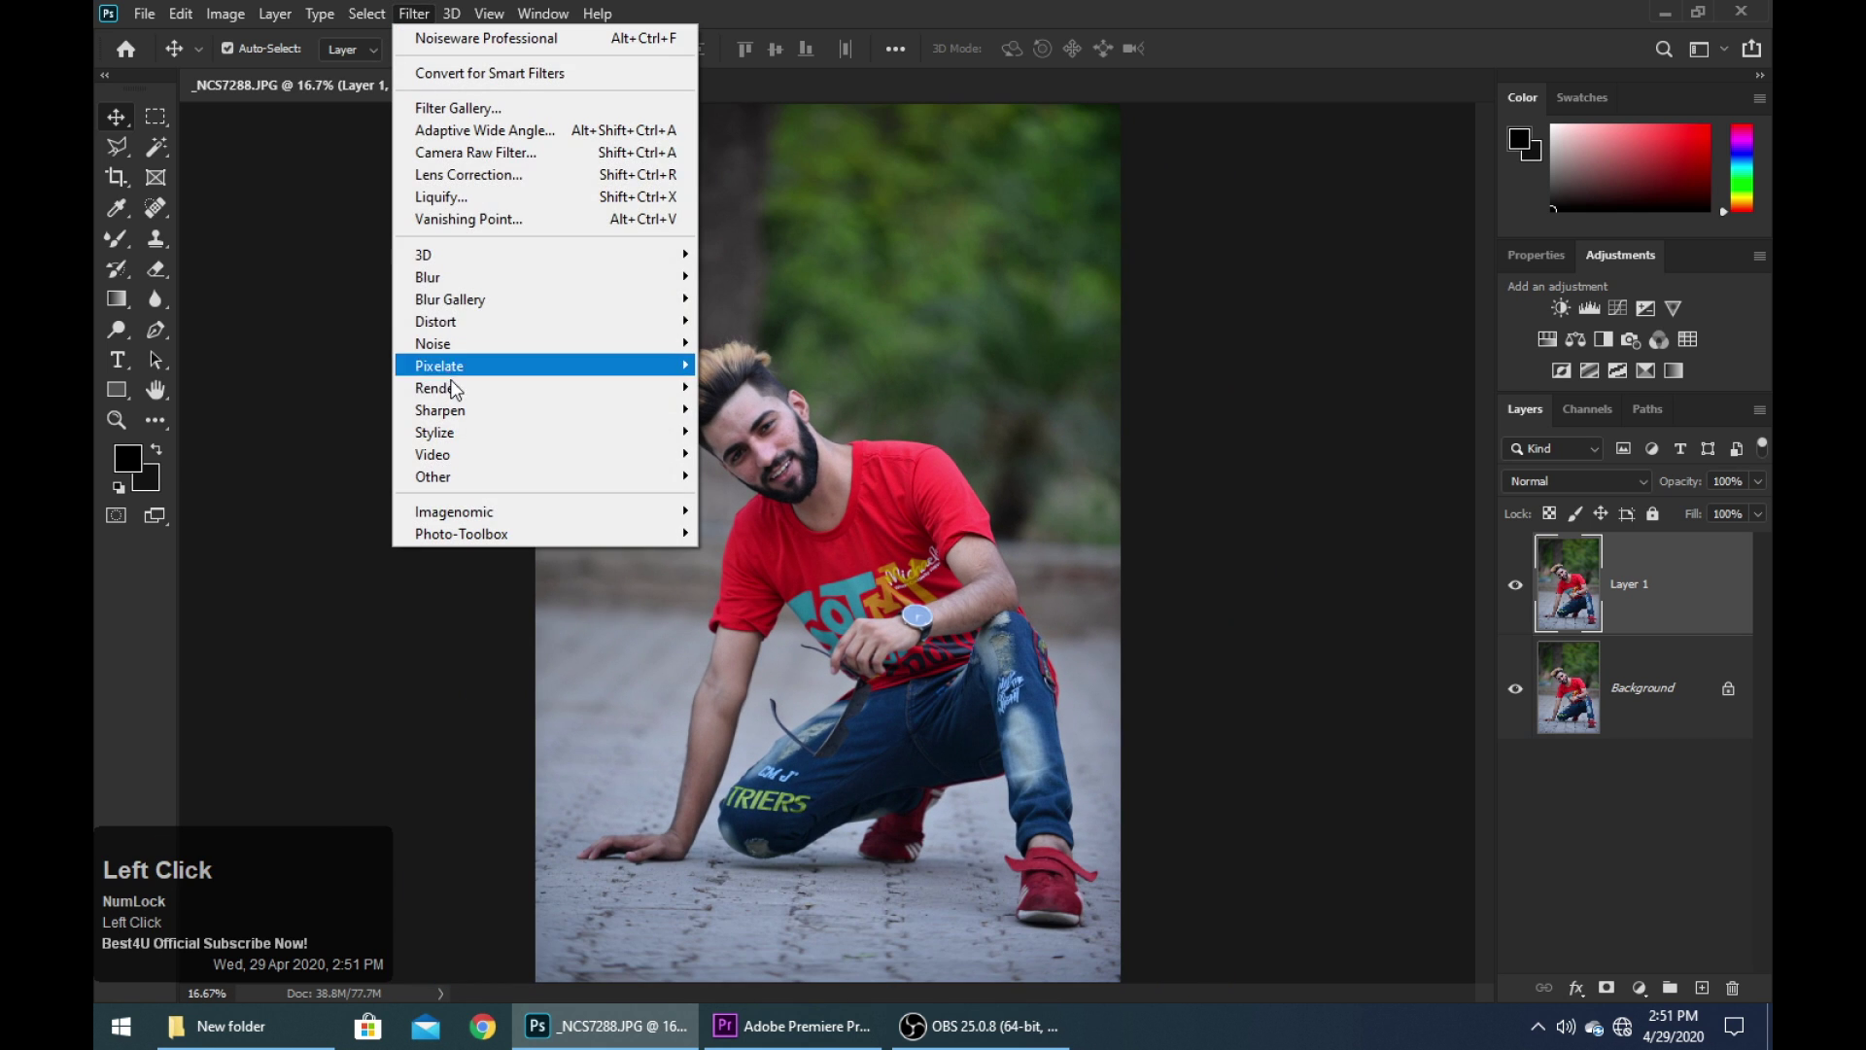
click(478, 153)
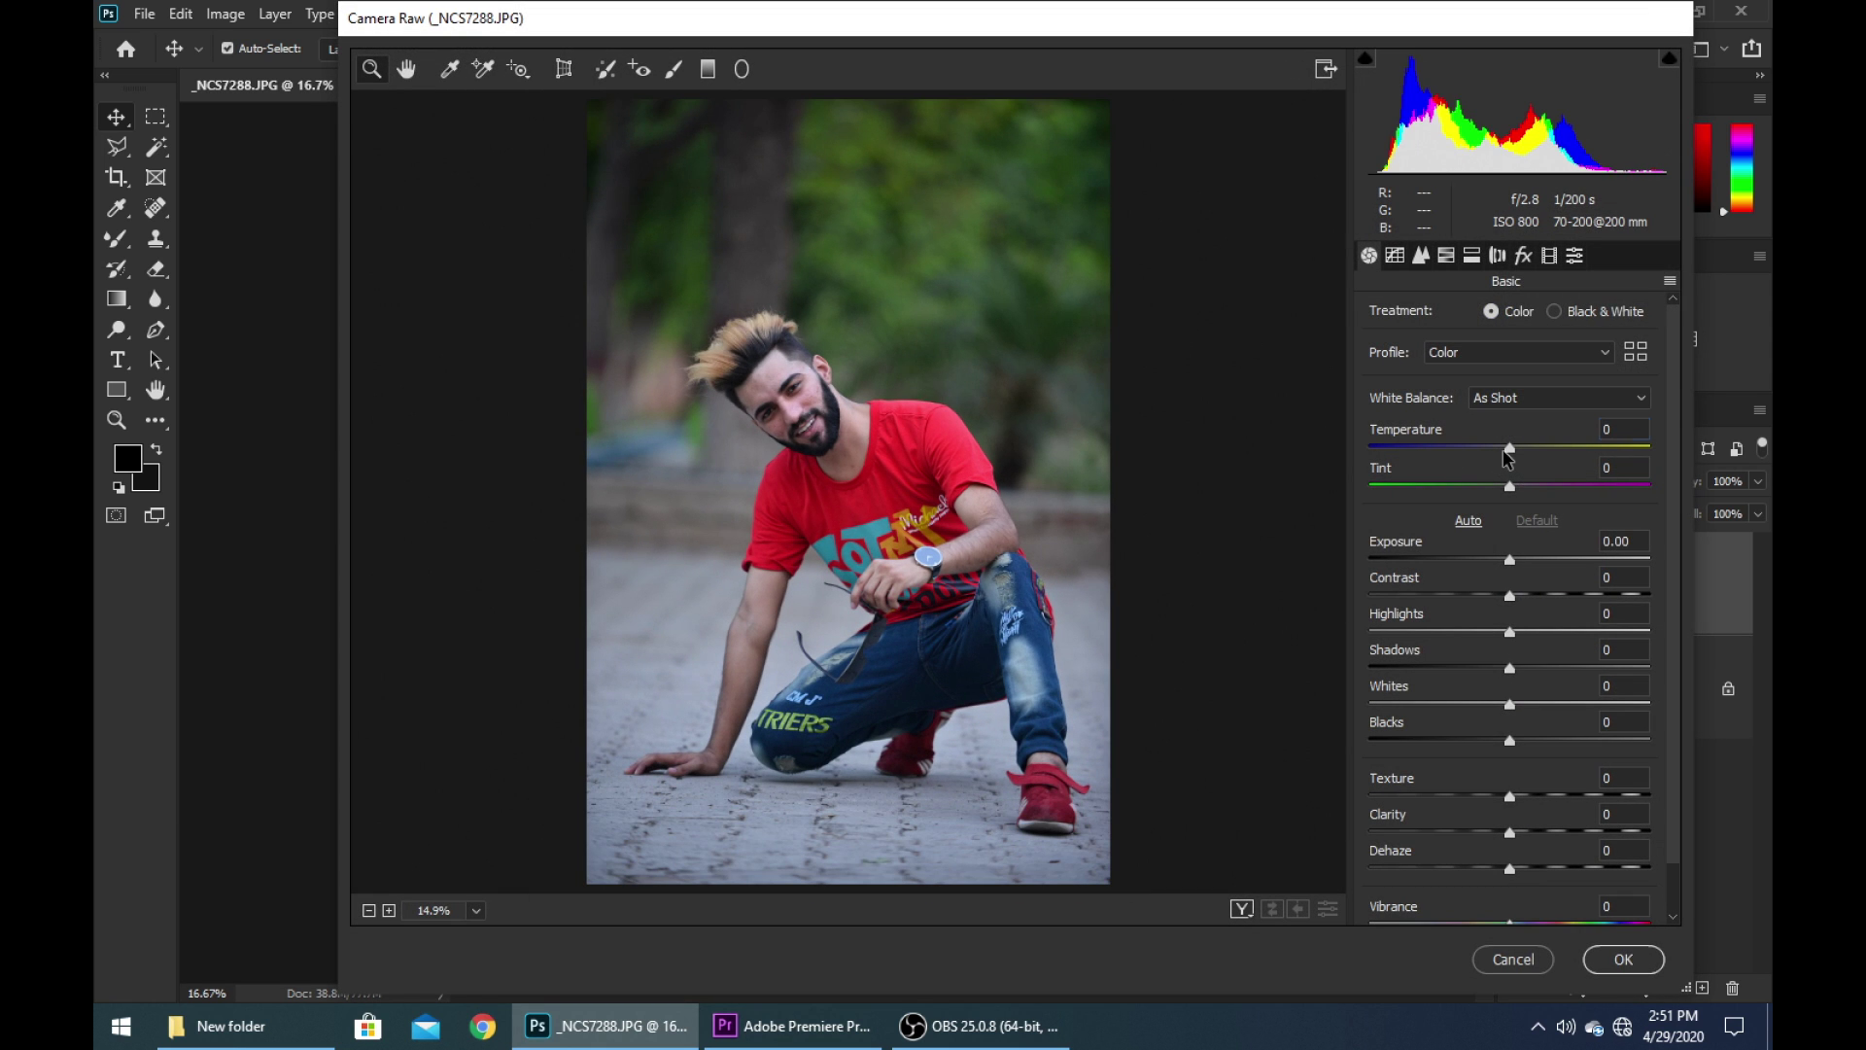
click(1503, 449)
drag(1498, 453, 1485, 451)
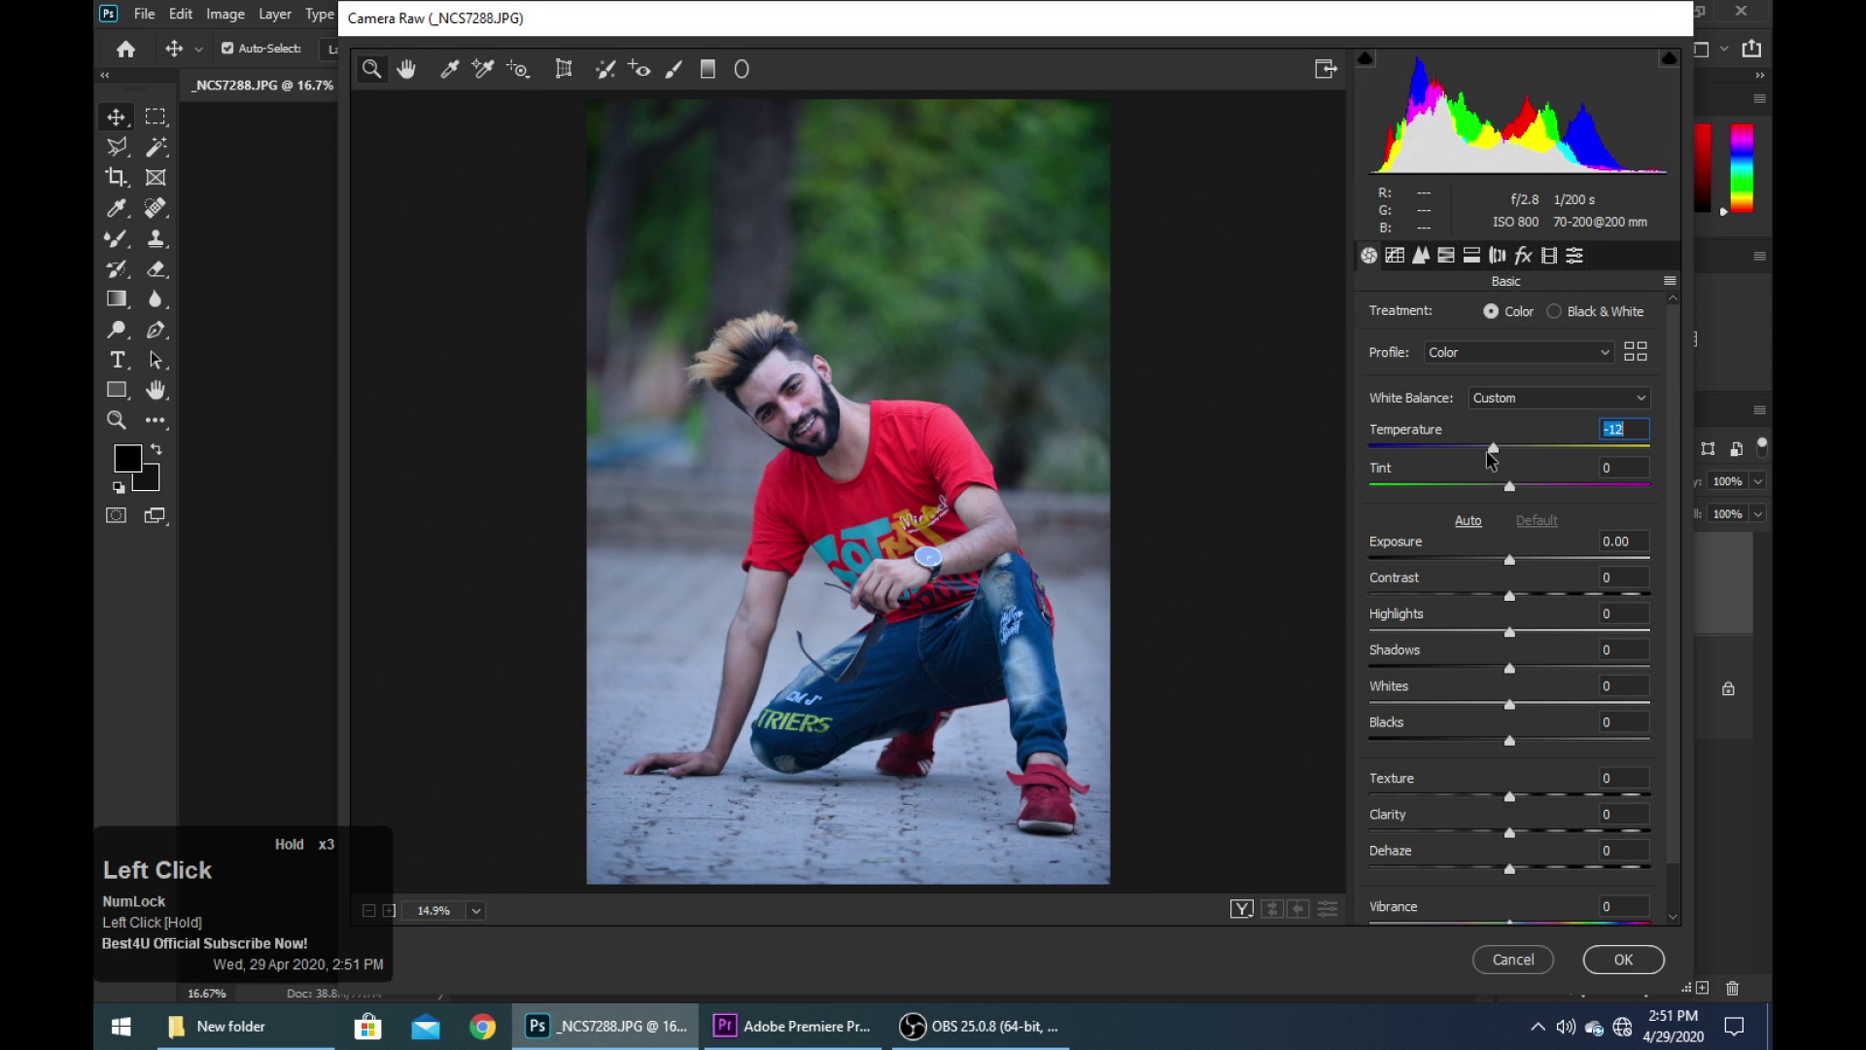
Set Exposure to +0.40, Contrast -29, Highlights +12, Shadows +13, Whites +7 and Blacks +20
drag(1511, 566, 1328, 643)
double_click(1479, 619)
drag(1468, 645, 1521, 670)
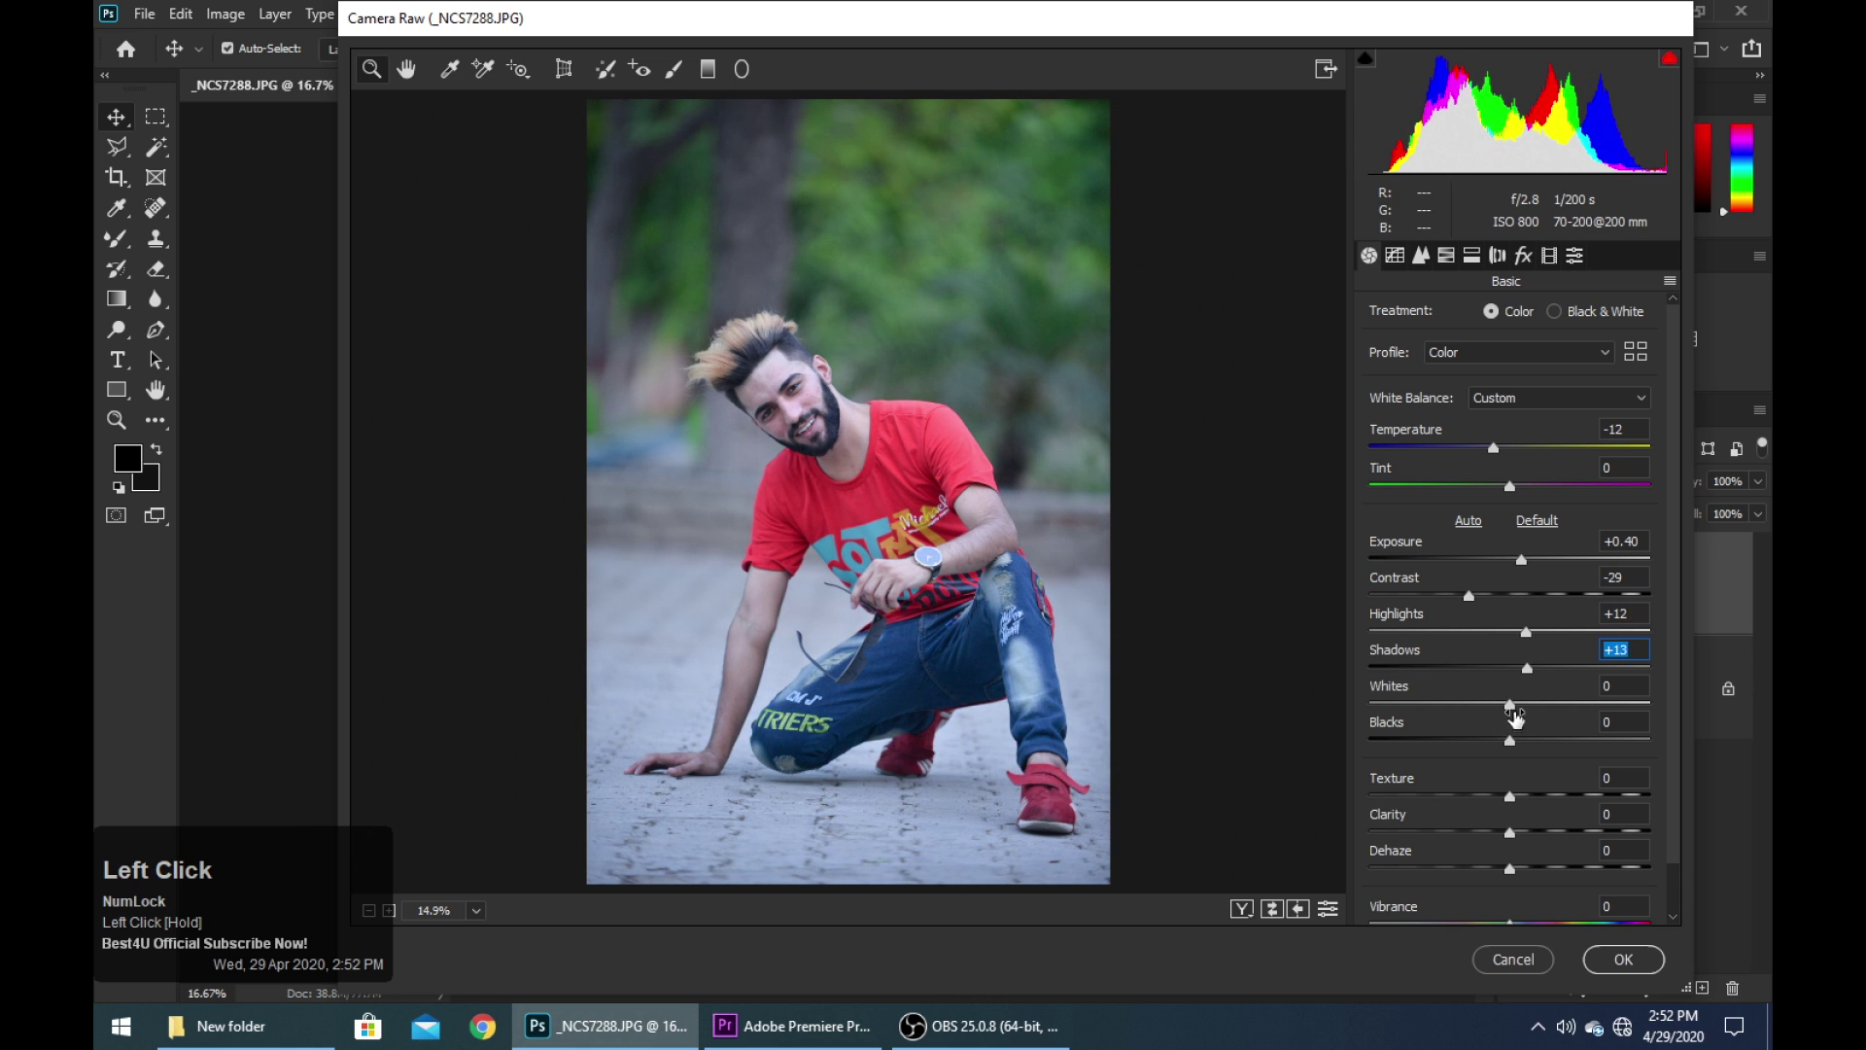
drag(1511, 708, 1540, 751)
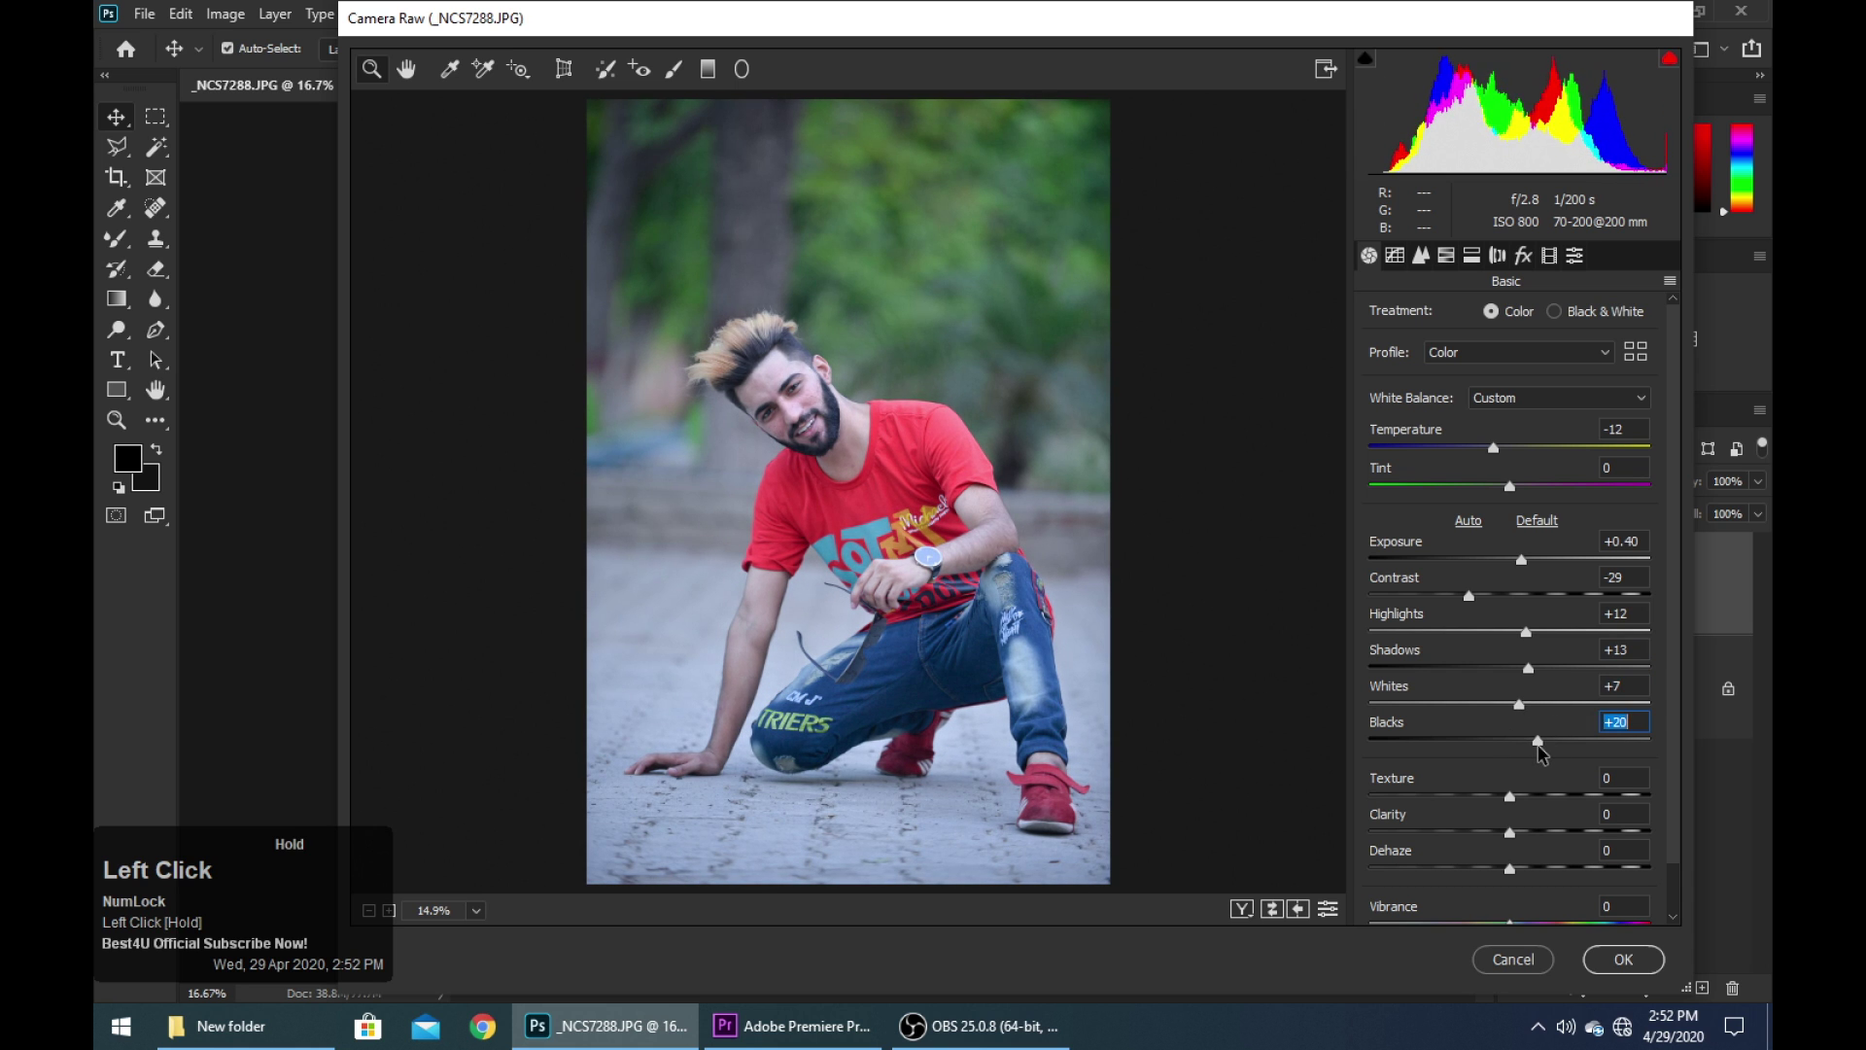
Try a Texture of +100 on the photo and reset it to 0
scroll(1521, 829, down, 2)
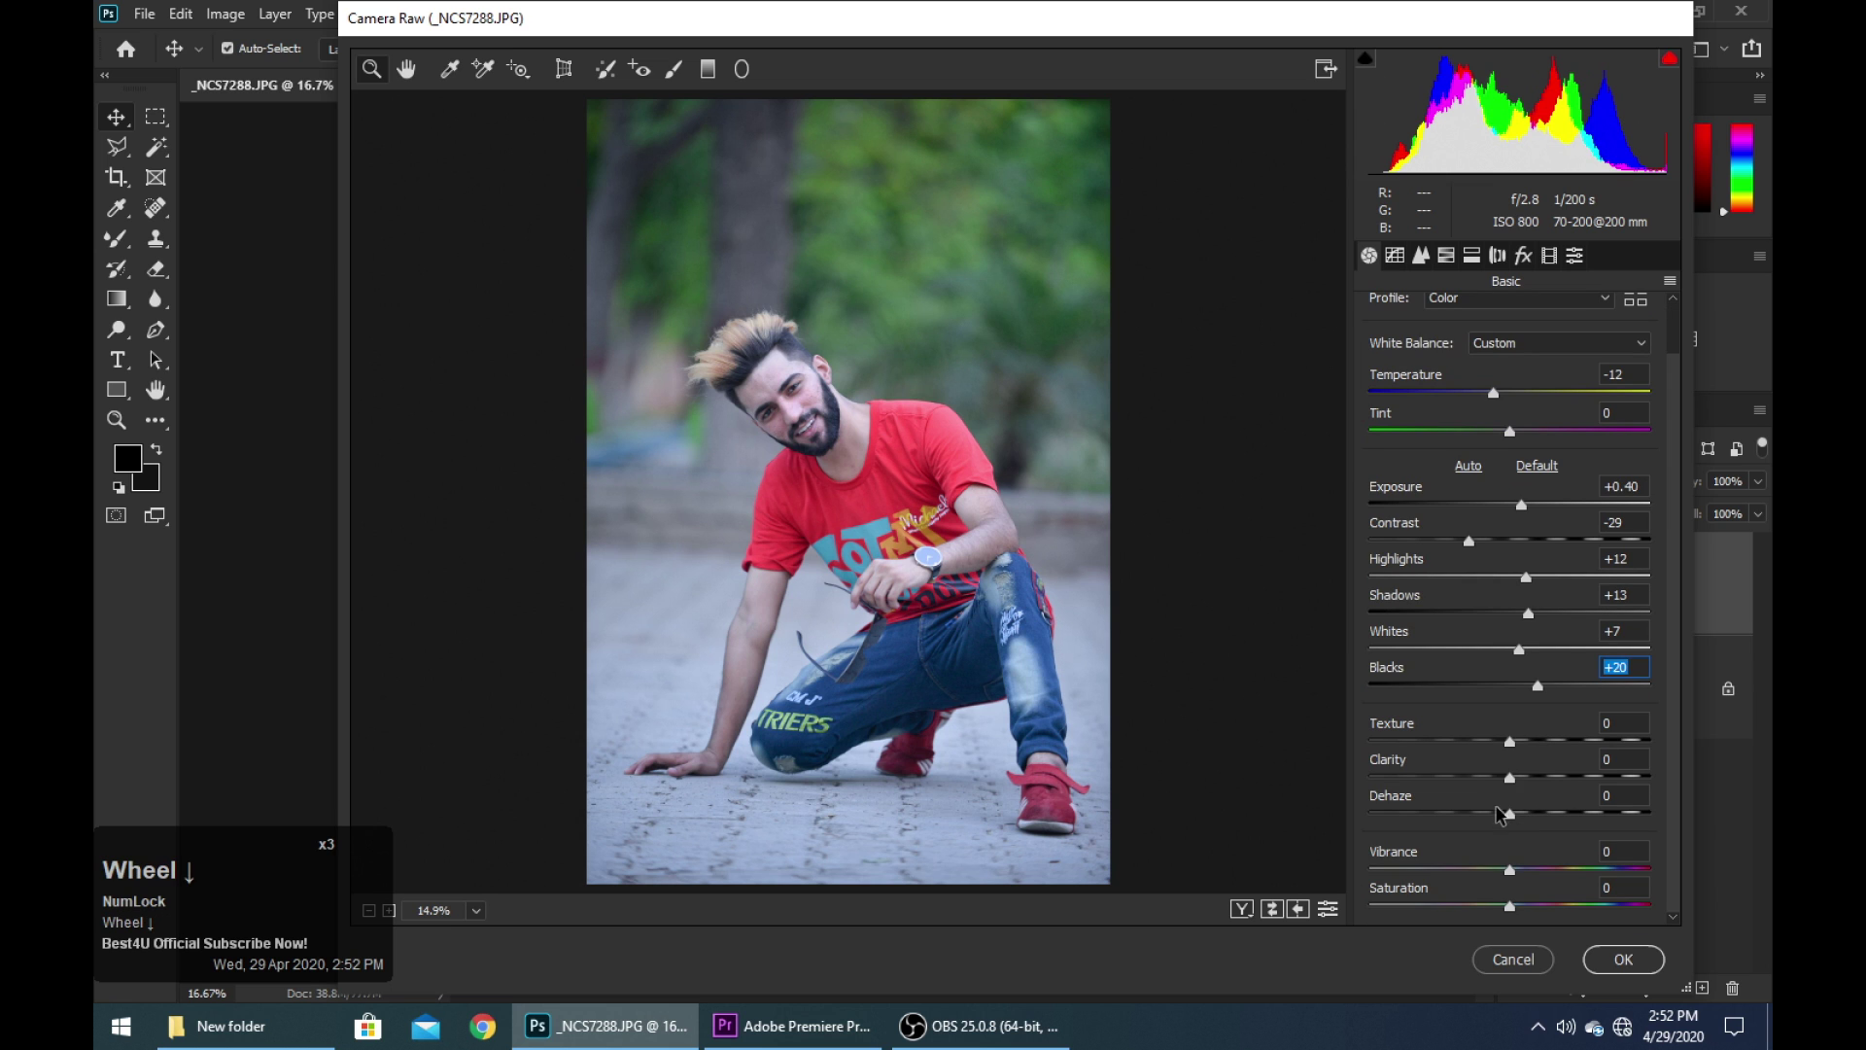
drag(1512, 742, 1660, 750)
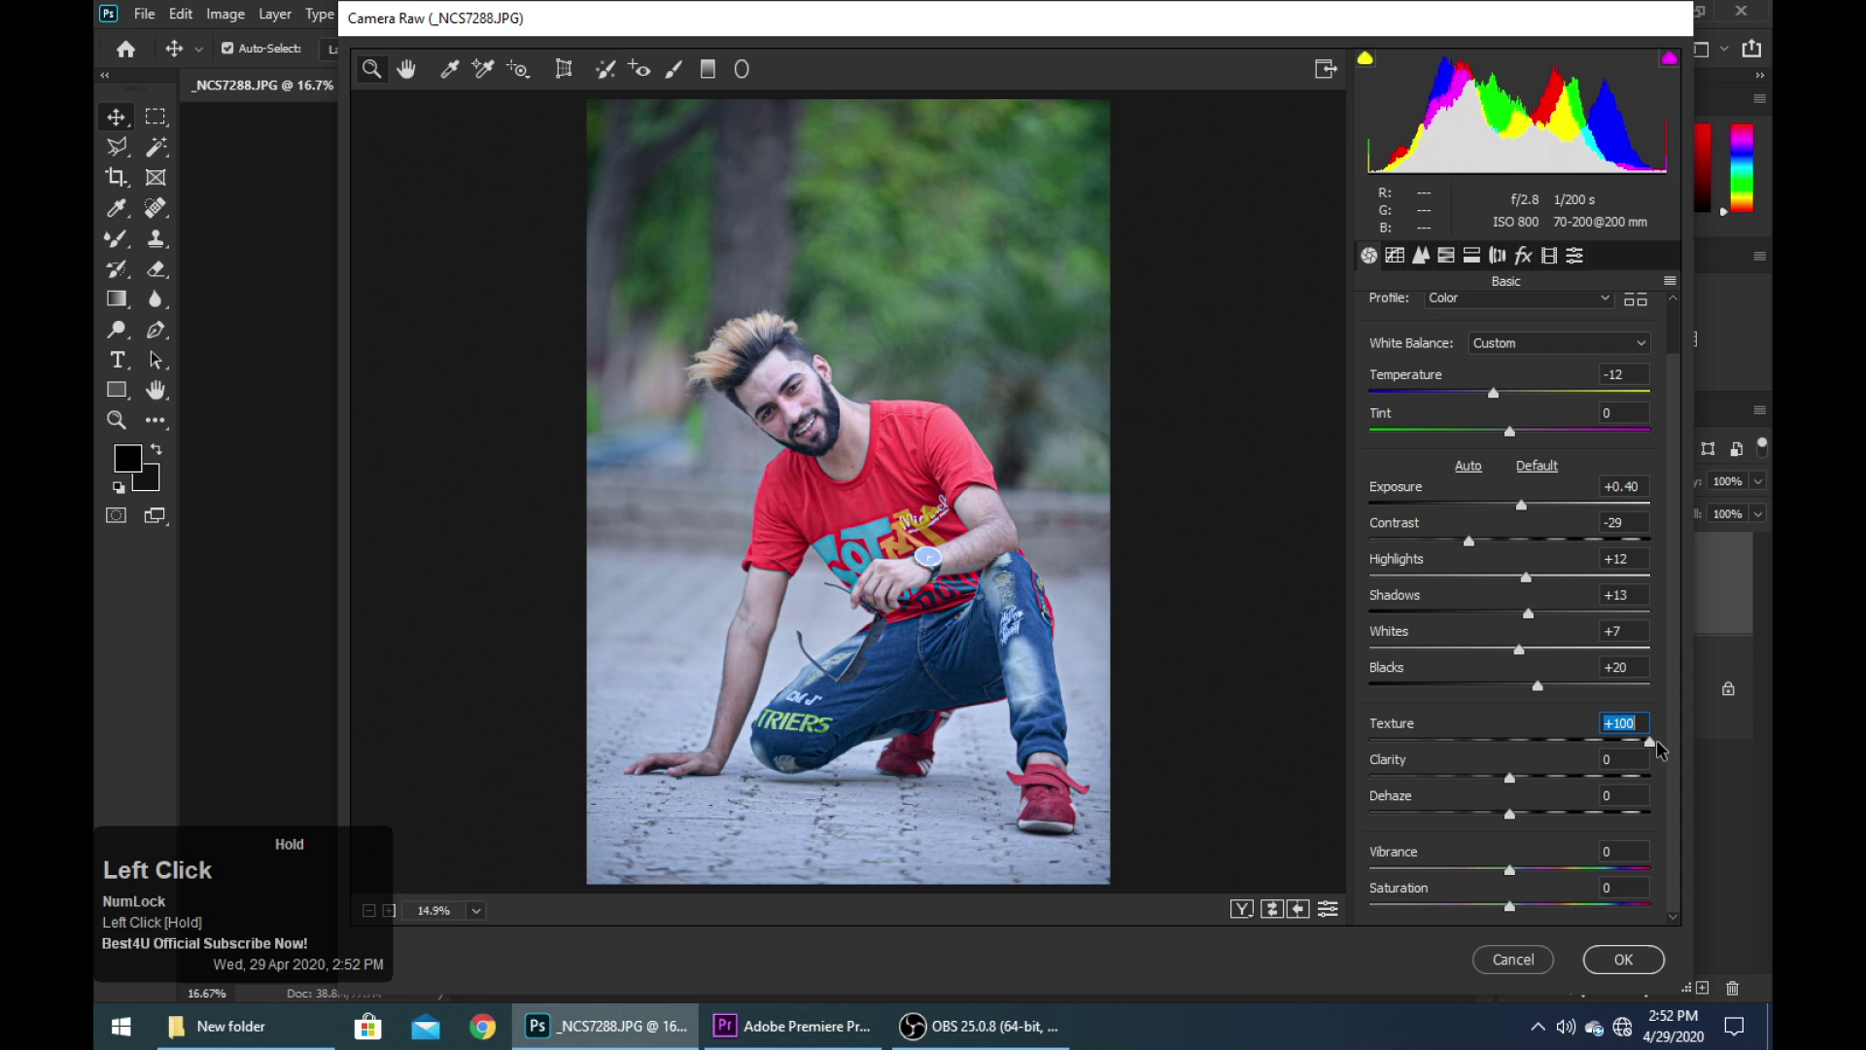
text(0)
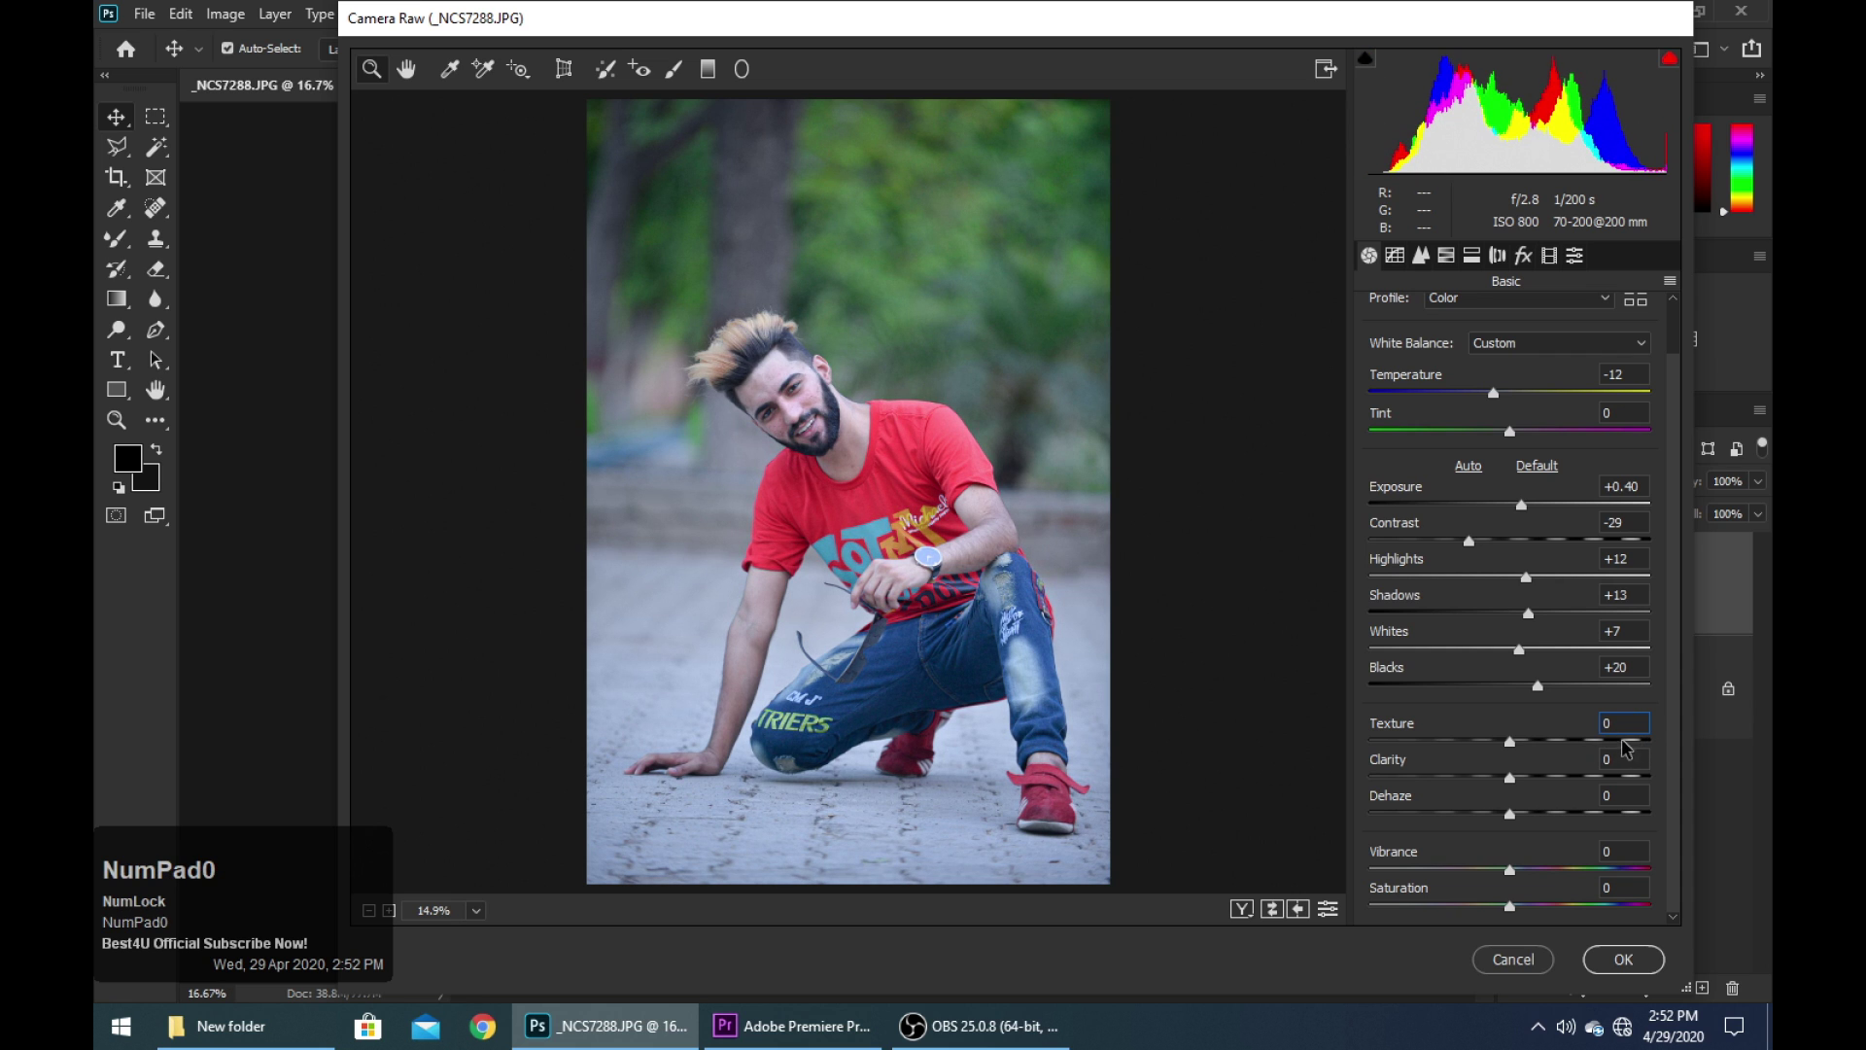
Set the Temperature to -19 and apply the Camera Raw adjustments
drag(1493, 393, 1483, 397)
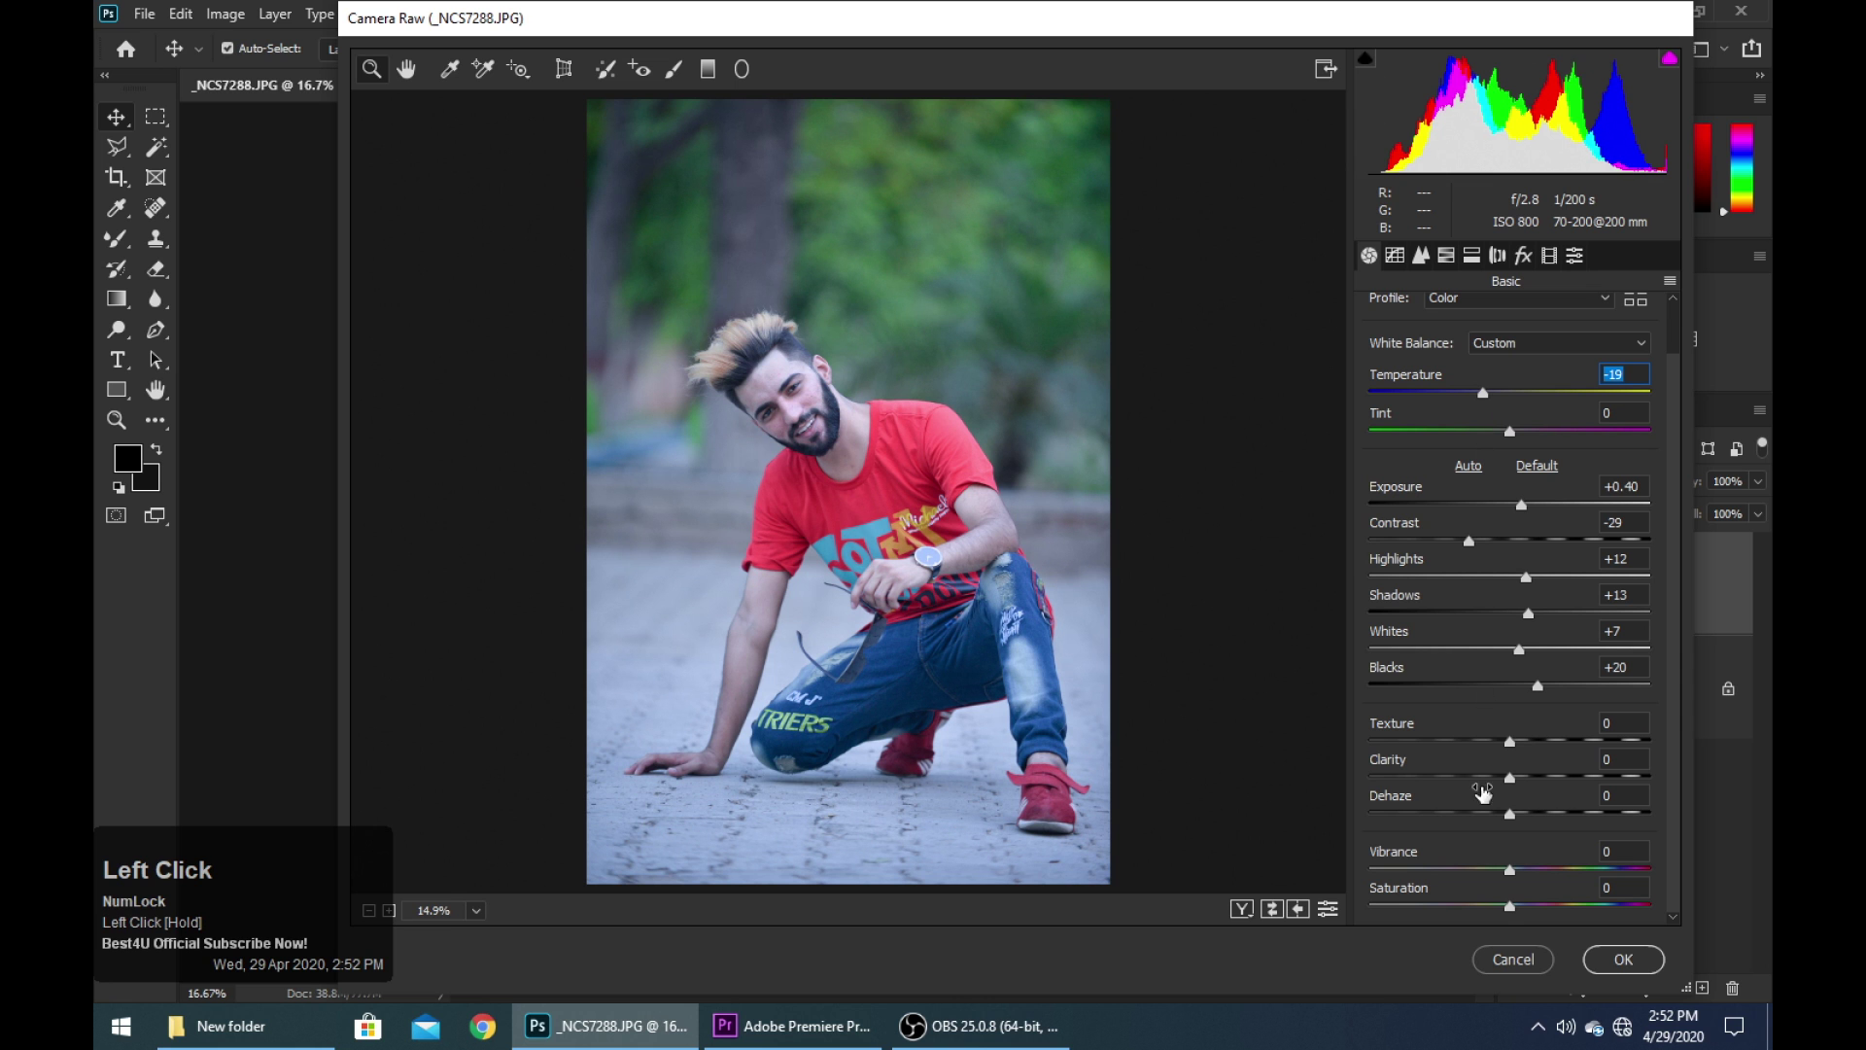
click(1615, 959)
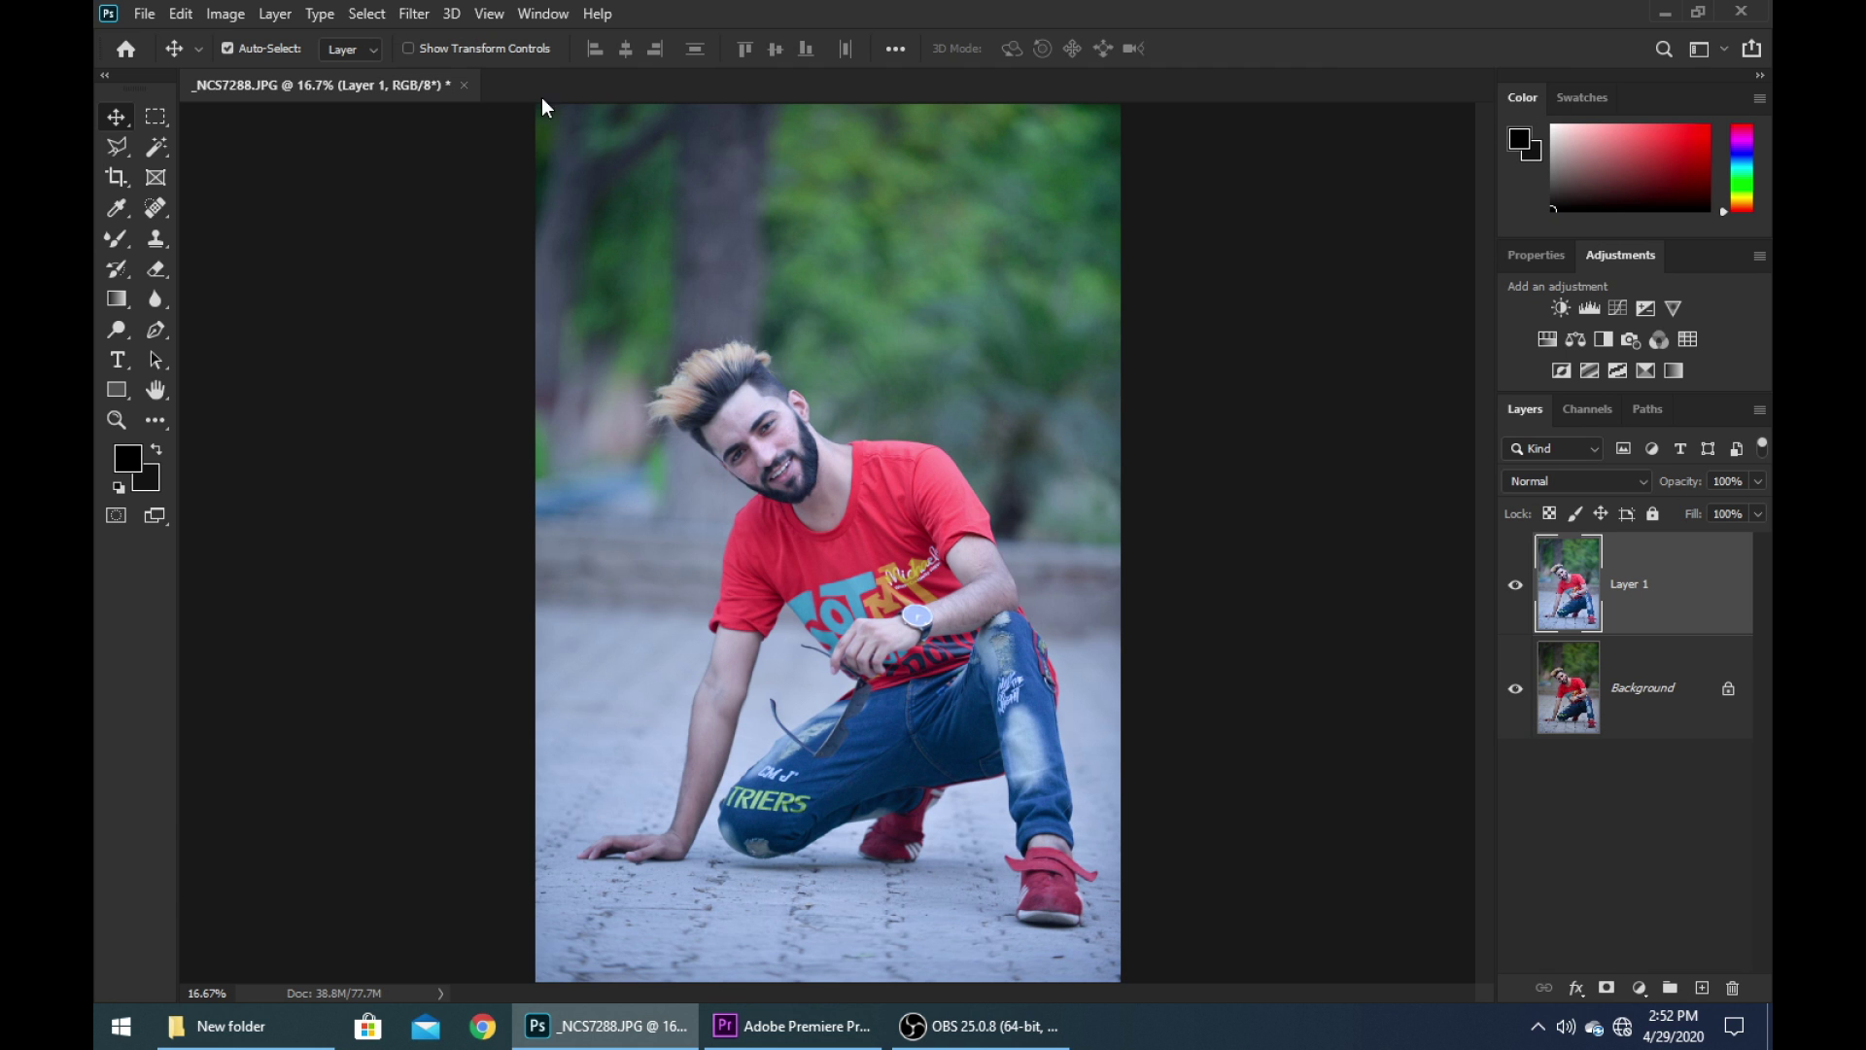
Open Liquify on Layer 1 and push the upper front contour of the man's hair outward with an enlarged Forward Warp brush
click(427, 14)
click(453, 189)
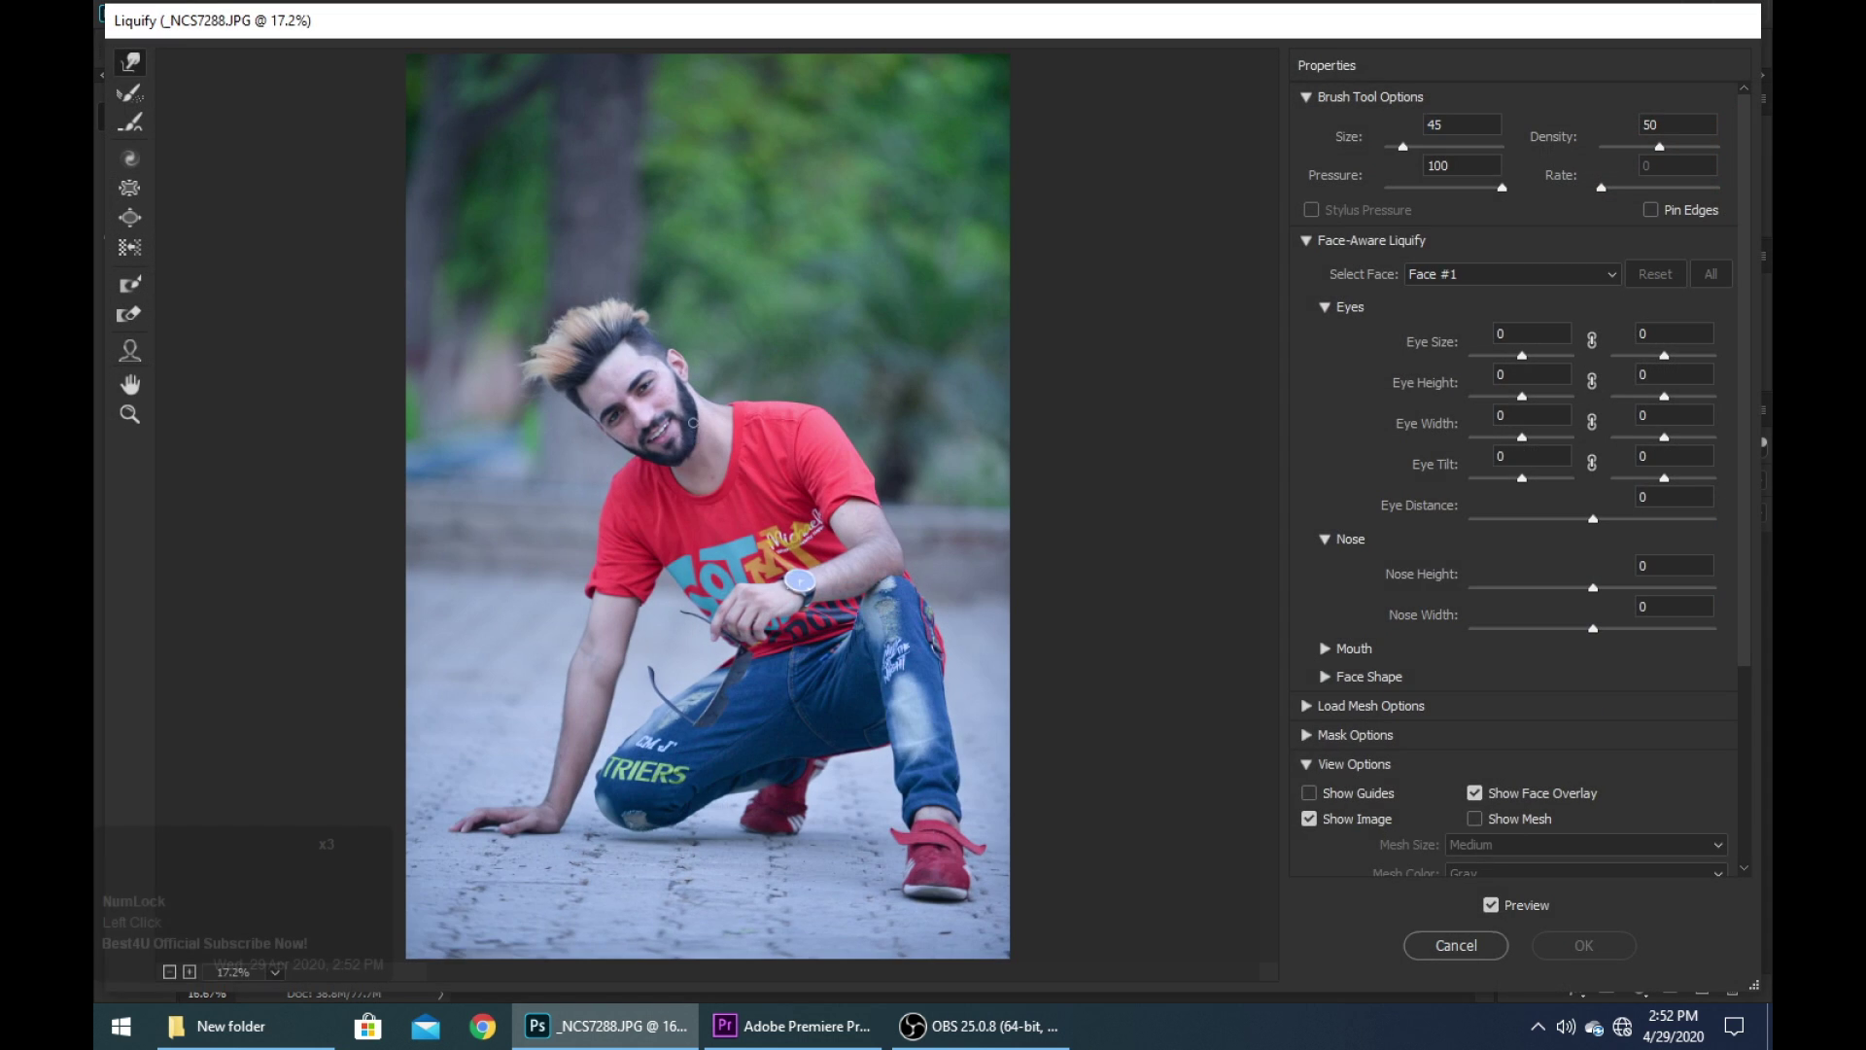
key(ctrl+plus)
key(ctrl+plus)
key(ctrl+plus)
key(space)
drag(506, 264, 692, 636)
key(ctrl+plus)
key(space)
drag(587, 369, 640, 488)
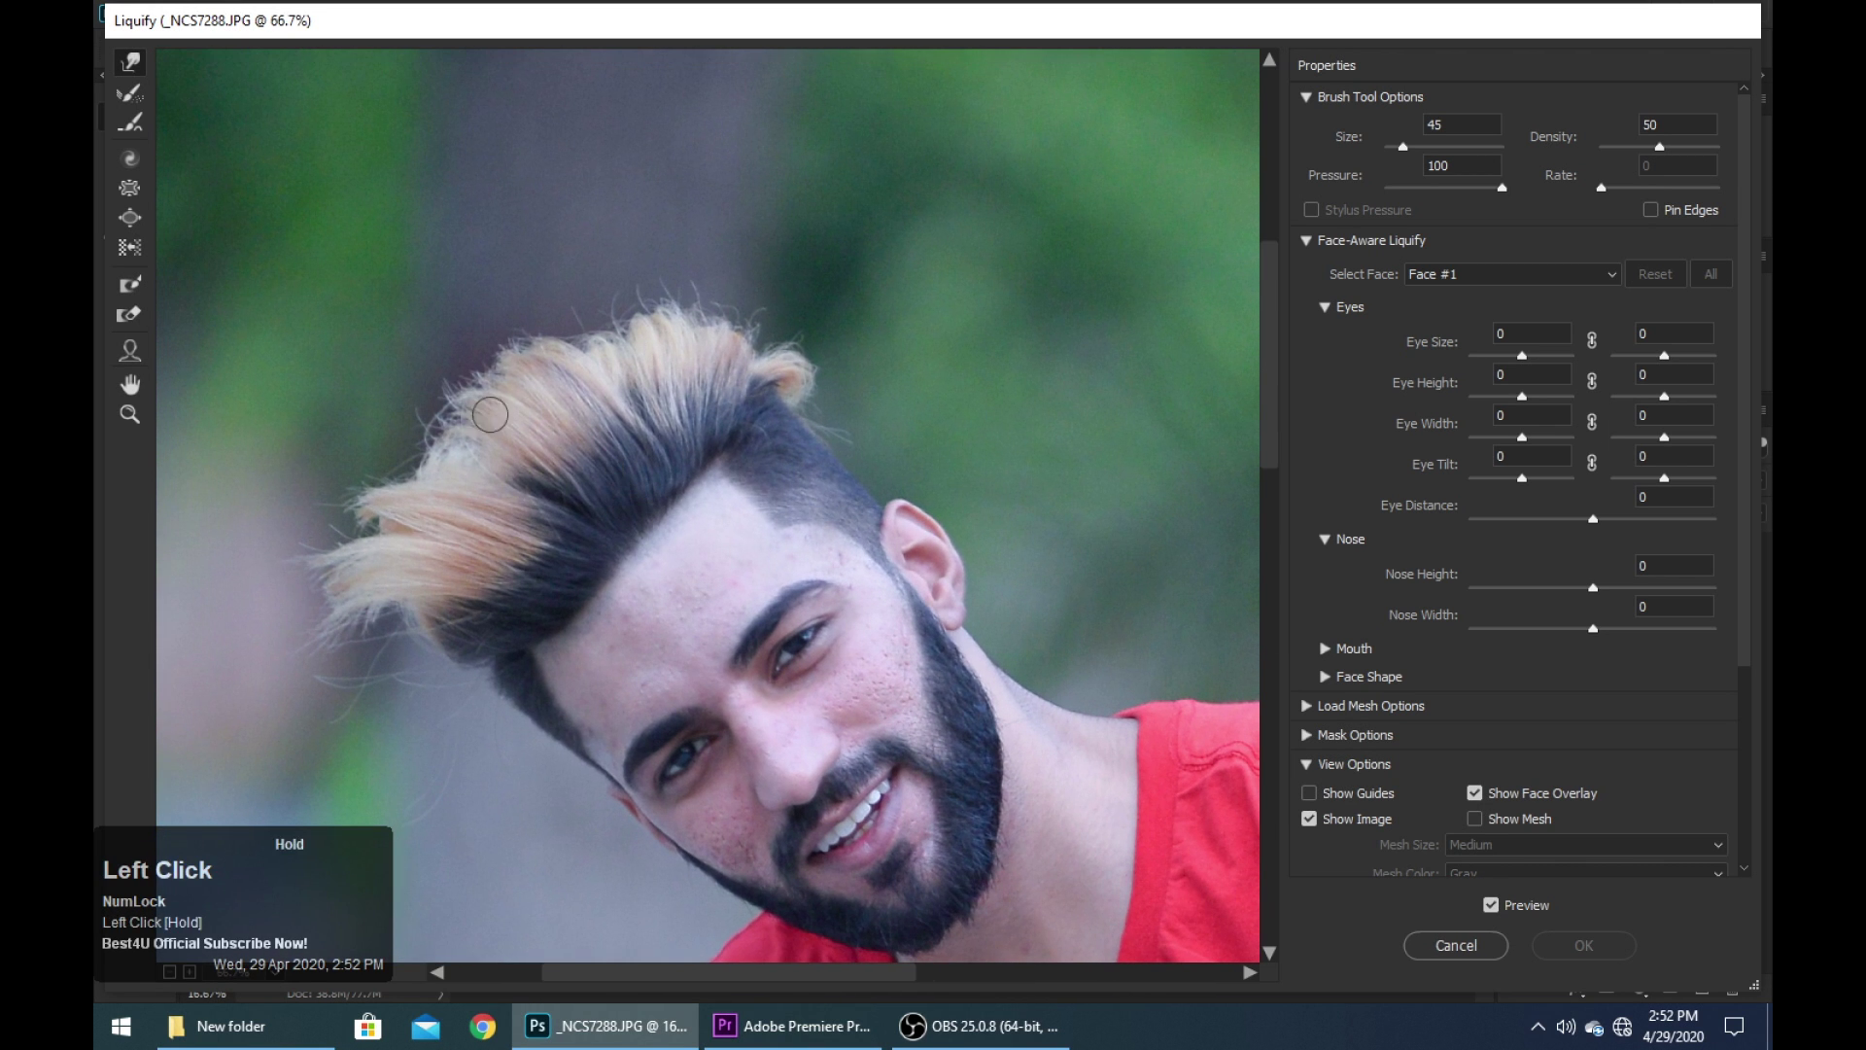
key(bracketright)
key(bracketright)
key(bracketright)
key(bracketright)
key(bracketright)
key(bracketright)
key(bracketright)
key(bracketright)
key(bracketright)
key(bracketright)
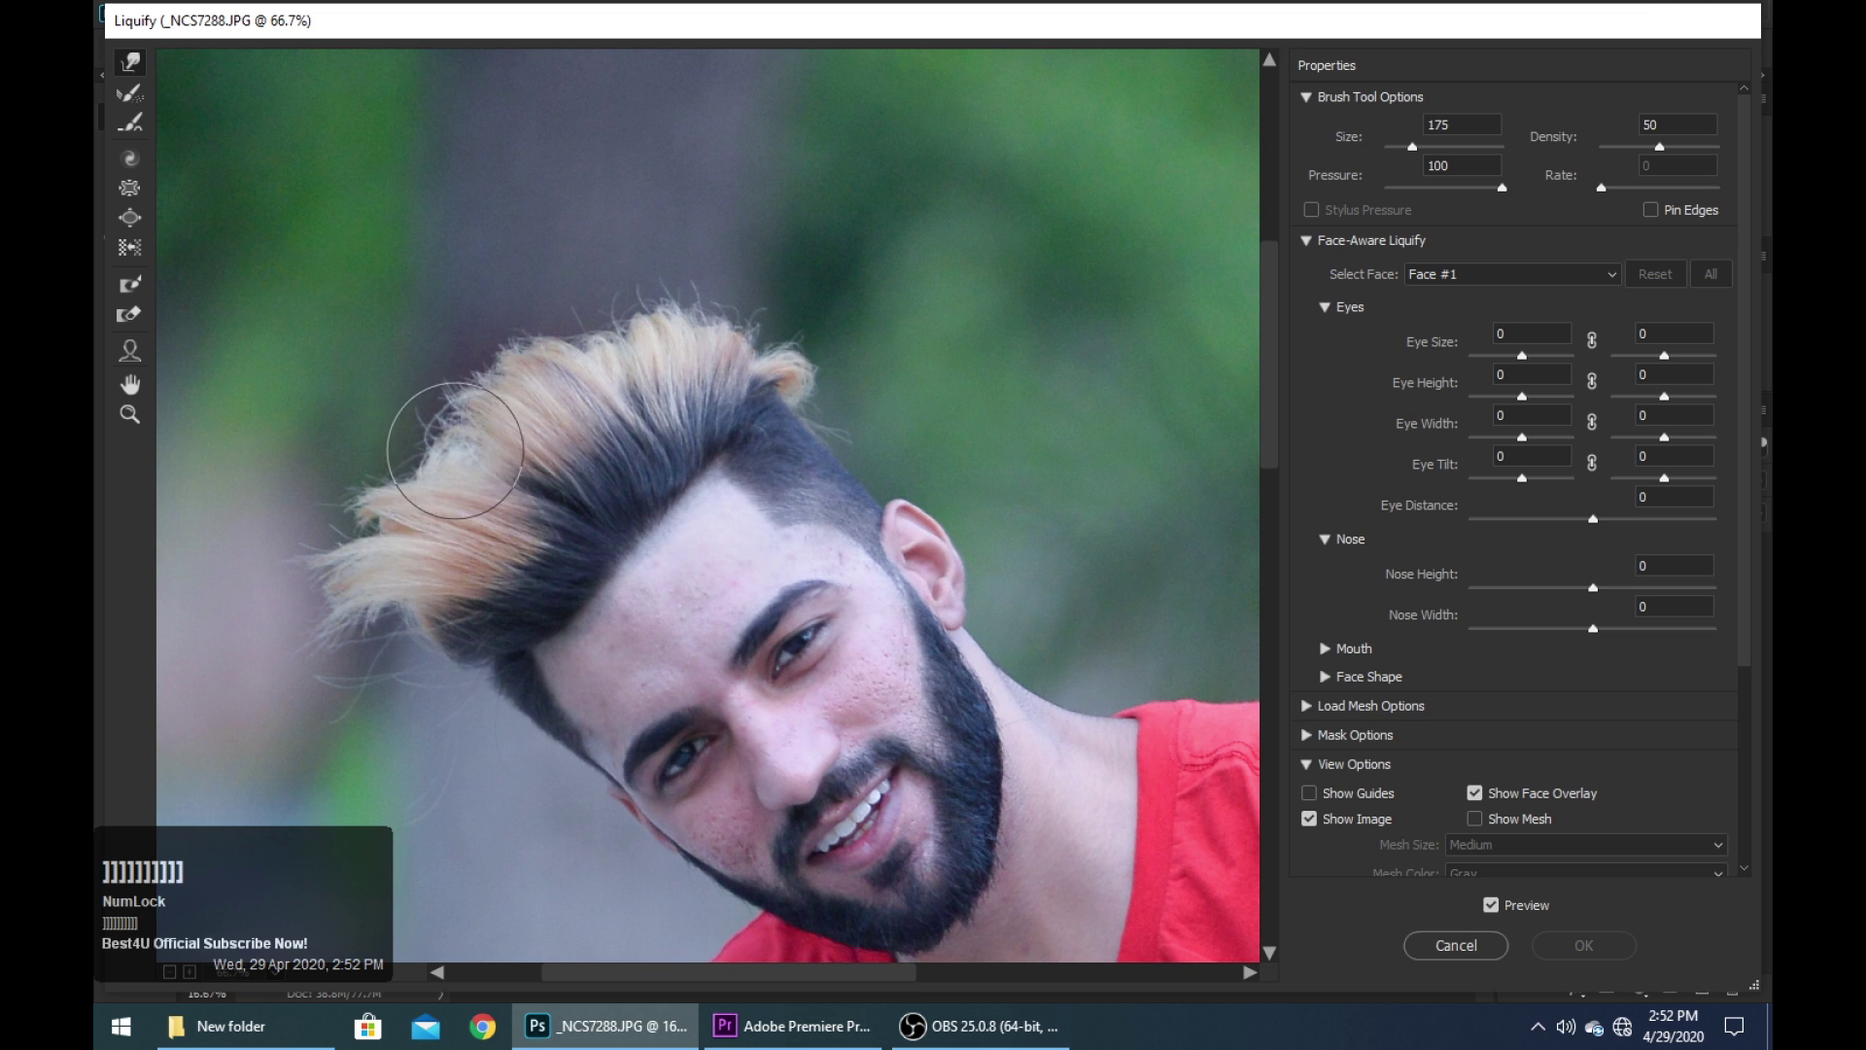
key(bracketright)
key(bracketright)
mouse_move(449, 442)
mouse_down()
mouse_move(440, 424)
mouse_move(583, 340)
mouse_move(604, 306)
mouse_move(571, 312)
mouse_move(585, 319)
mouse_up()
Reduce the warp brush and push the protruding tuft at the back of the hair inward
key(bracketleft)
key(bracketleft)
key(bracketleft)
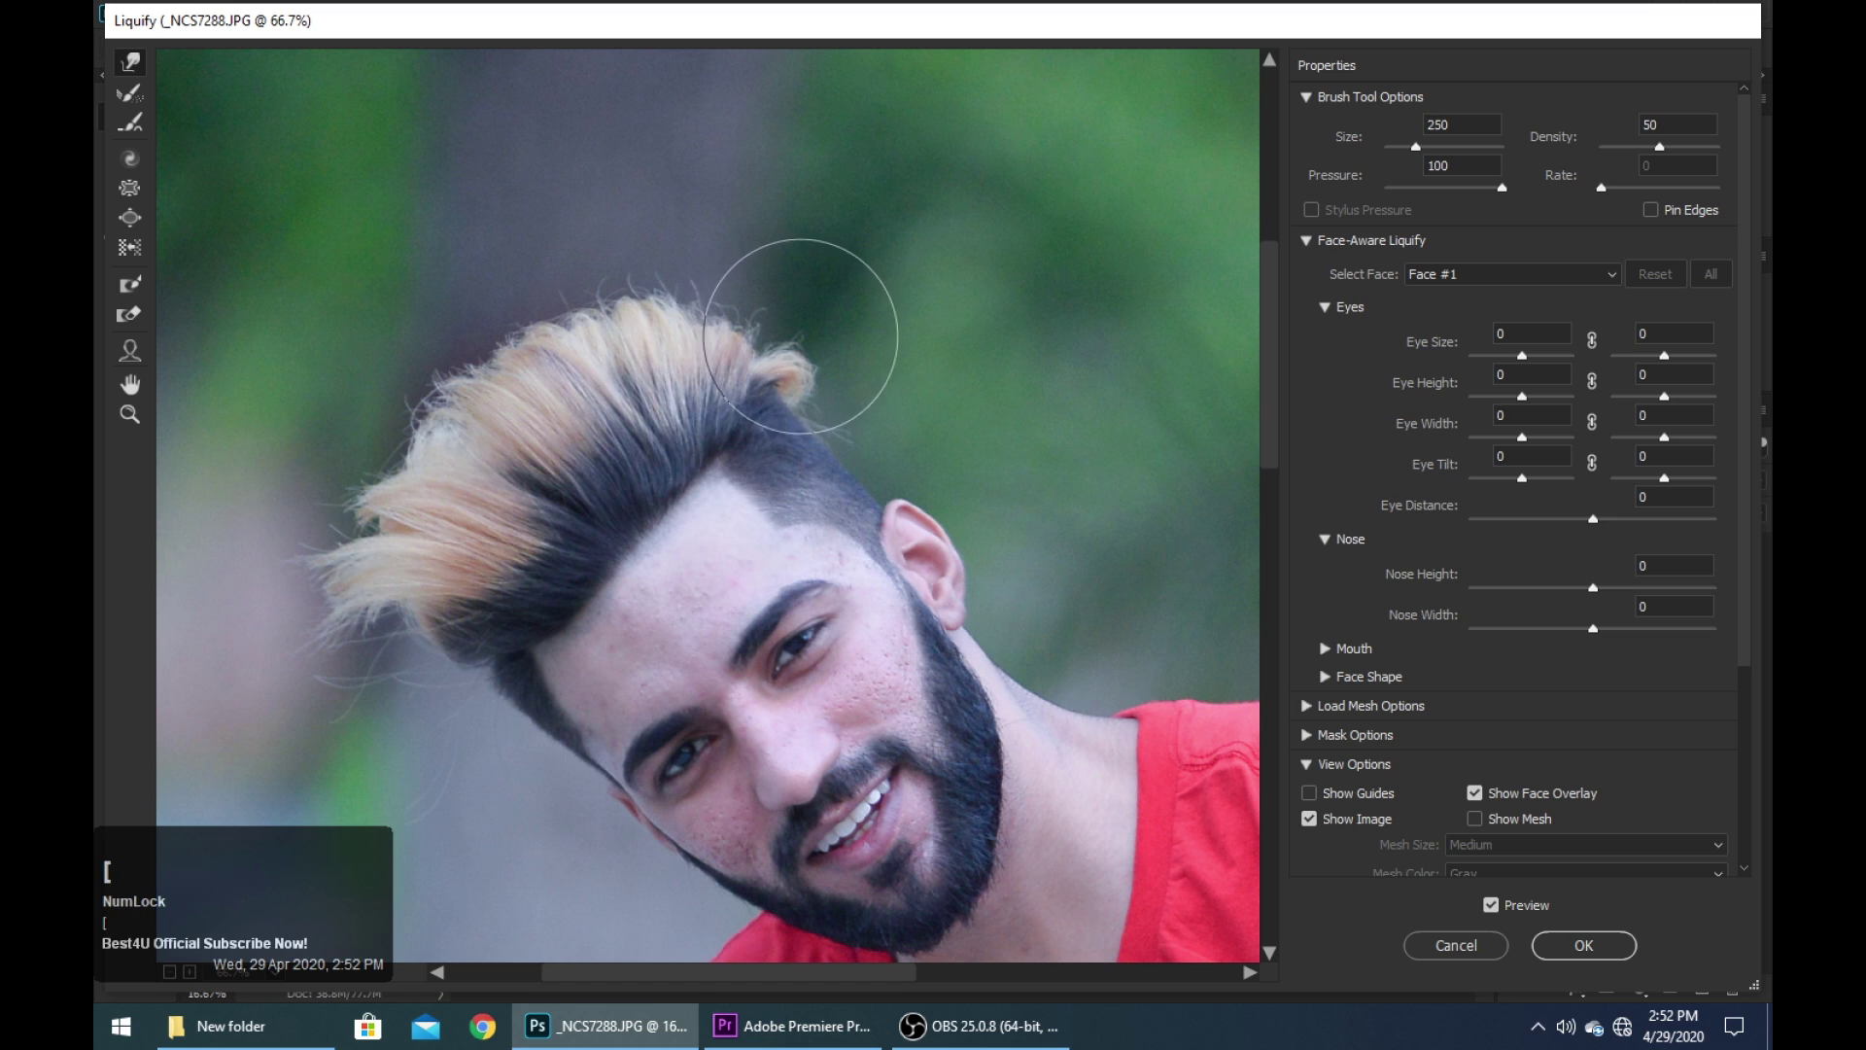
key(bracketleft)
mouse_move(803, 353)
mouse_down()
mouse_move(727, 356)
mouse_move(699, 315)
mouse_up()
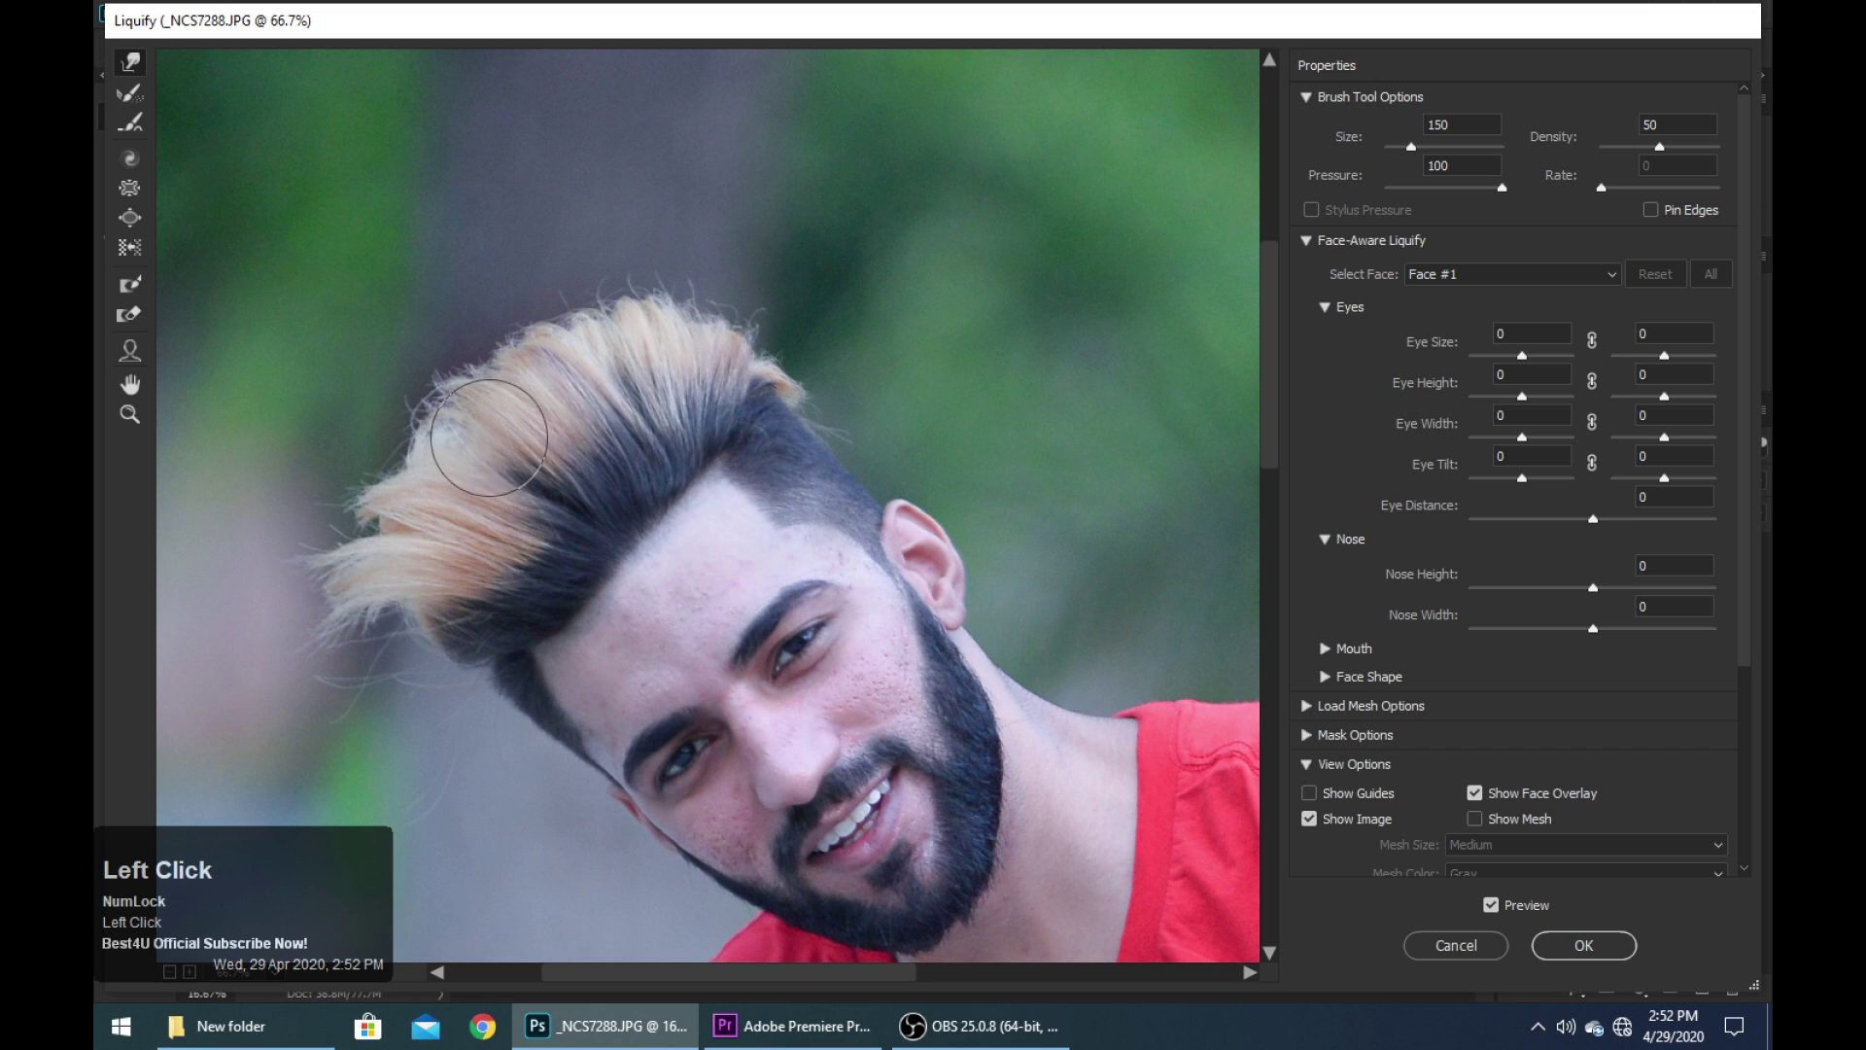
Tuck in the stray front hair tips and round out the hair's upper contour with the warp brush at size 150
mouse_move(319, 599)
mouse_down()
mouse_move(347, 594)
mouse_move(338, 555)
mouse_up()
mouse_move(304, 654)
mouse_down()
mouse_move(361, 611)
mouse_move(341, 554)
mouse_up()
drag(341, 687, 366, 563)
mouse_move(409, 457)
mouse_down()
mouse_move(496, 418)
mouse_move(490, 385)
mouse_move(621, 364)
mouse_move(605, 345)
mouse_up()
Refine the lower front edge of the hair near the forehead and apply the Liquify changes
key(space)
drag(486, 620, 482, 510)
click(437, 658)
scroll(428, 641, up, 2)
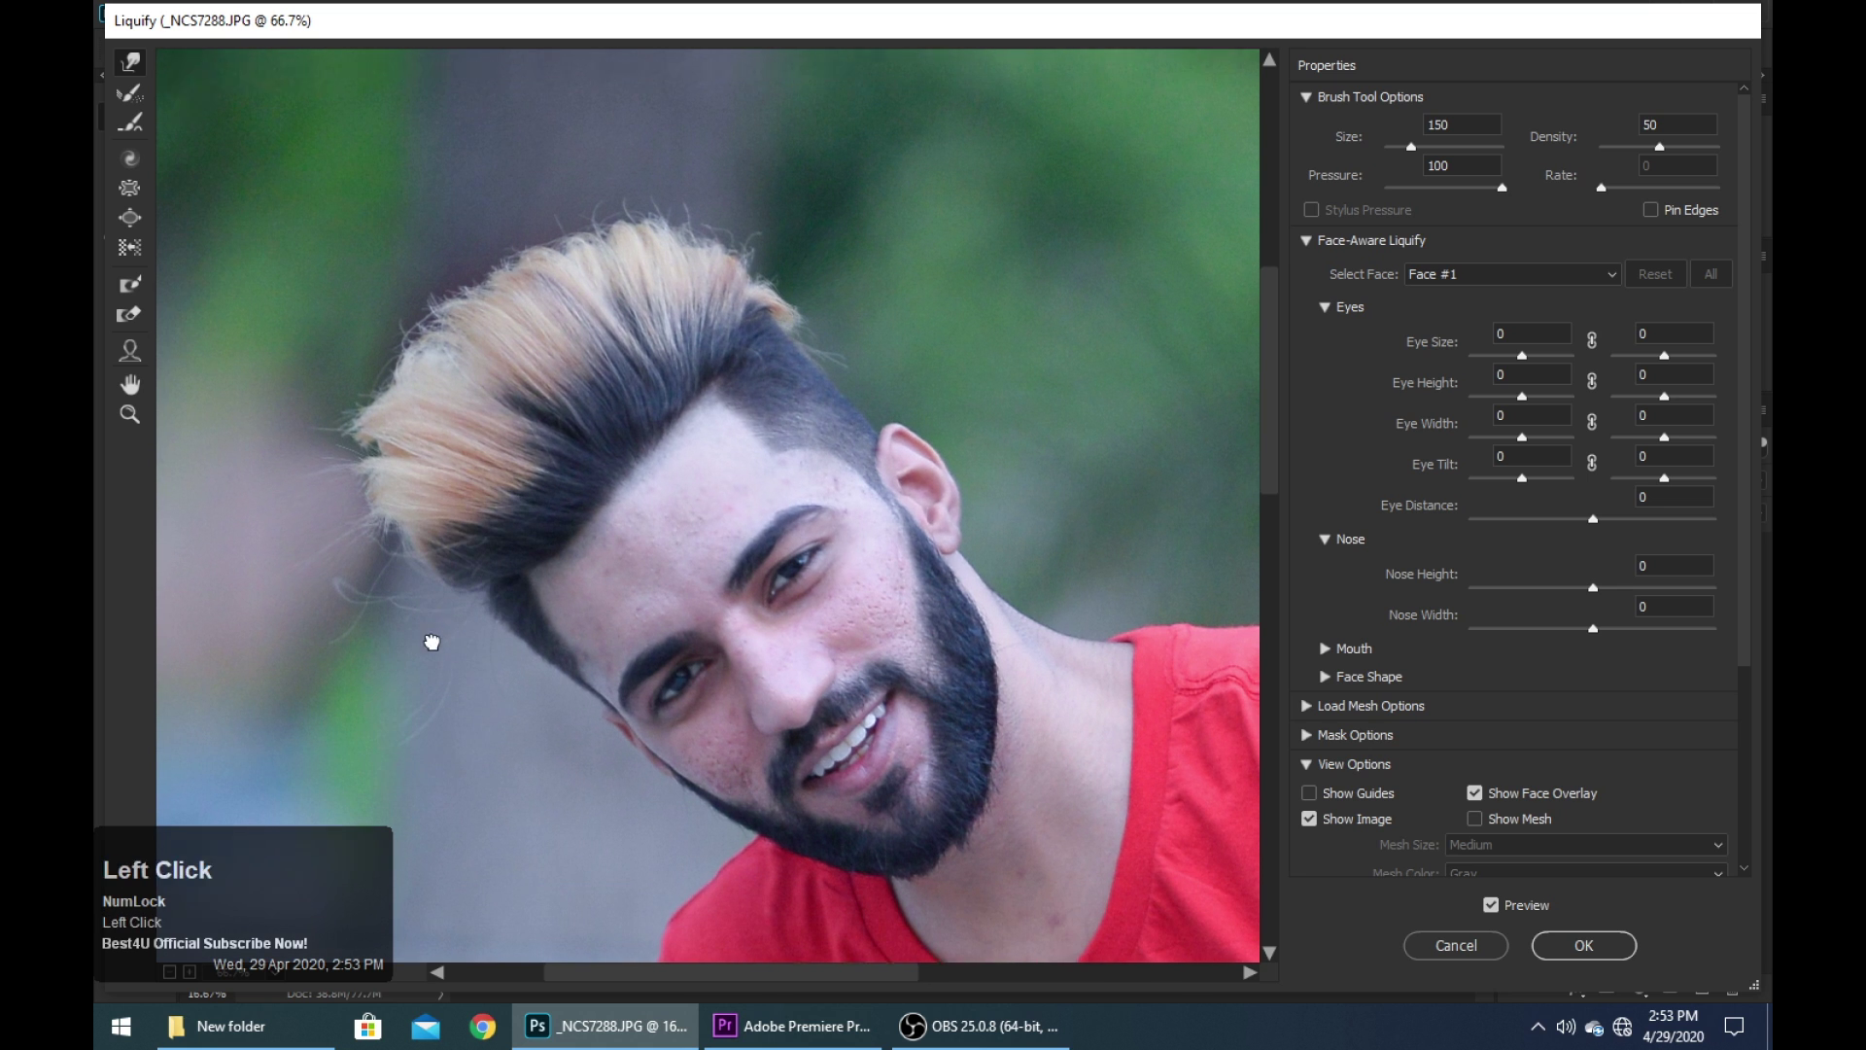
key(space)
click(439, 619)
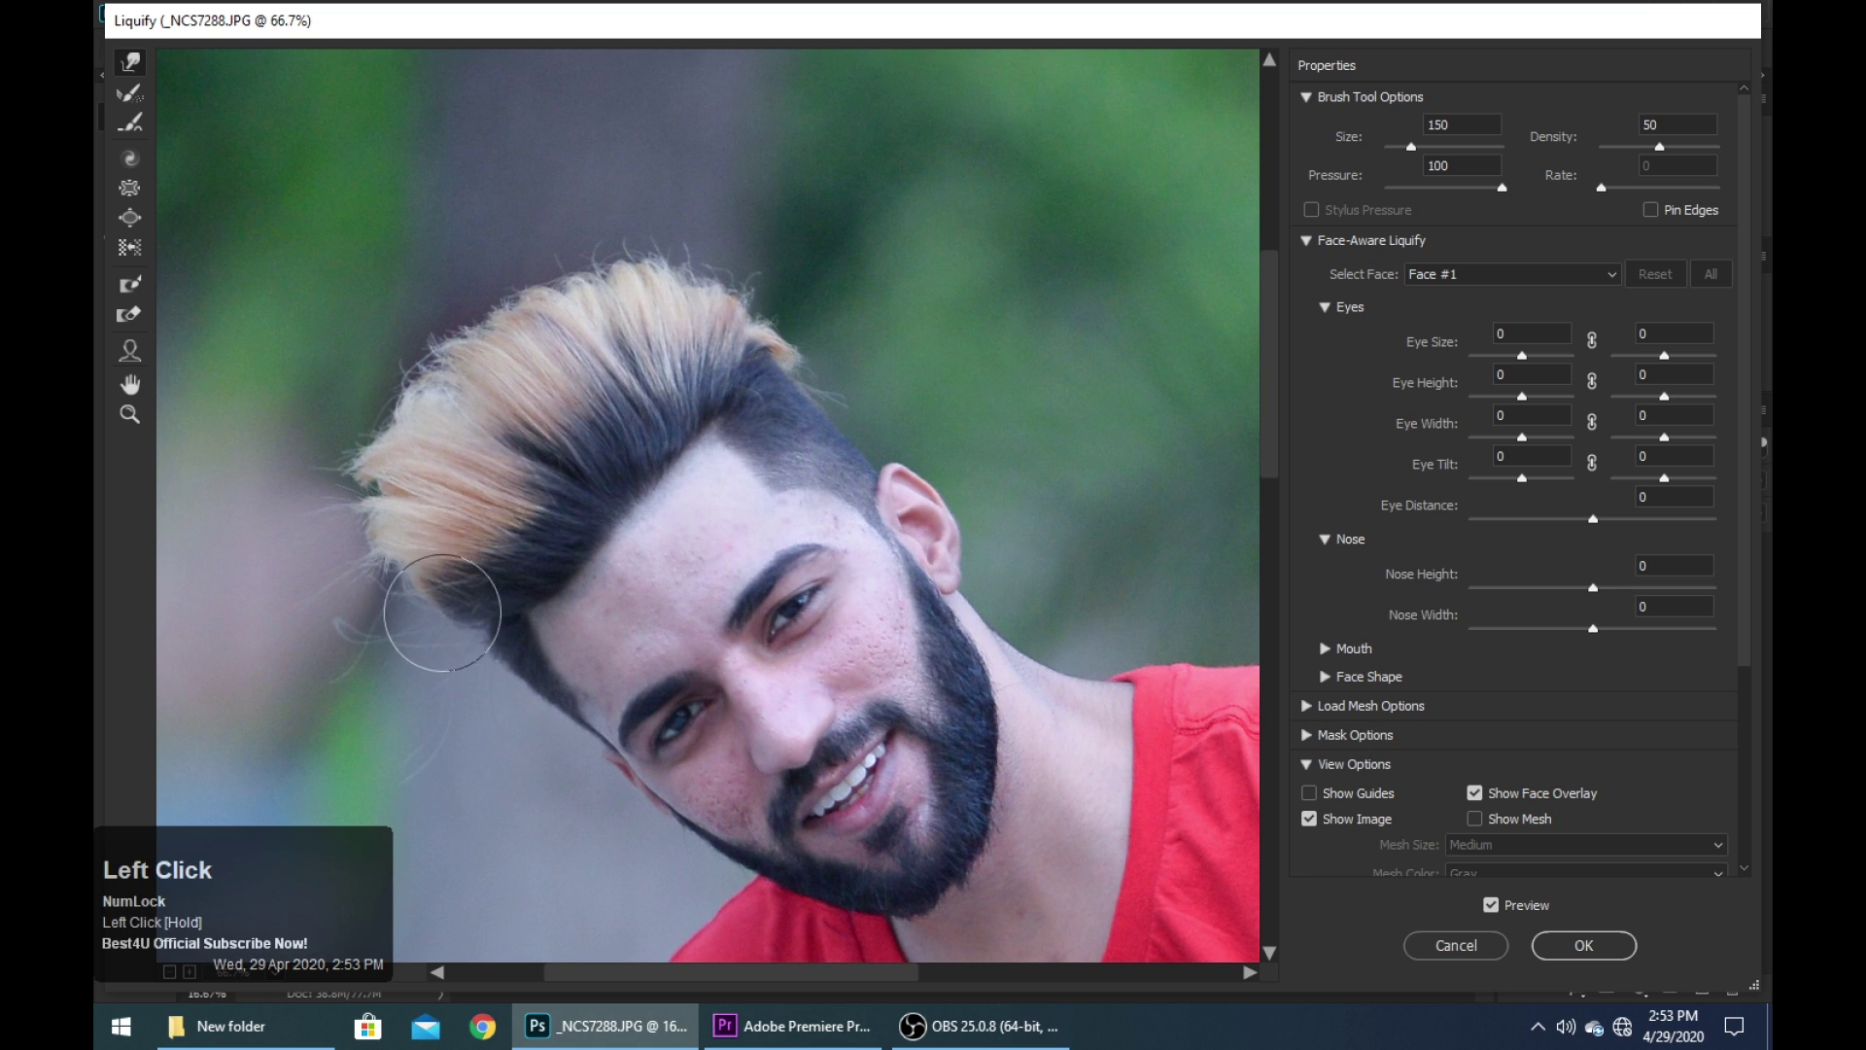
mouse_move(471, 651)
mouse_down()
mouse_move(421, 582)
mouse_move(446, 600)
mouse_up()
key(space)
mouse_move(581, 340)
mouse_down()
mouse_move(505, 396)
mouse_move(502, 376)
mouse_move(573, 421)
mouse_up()
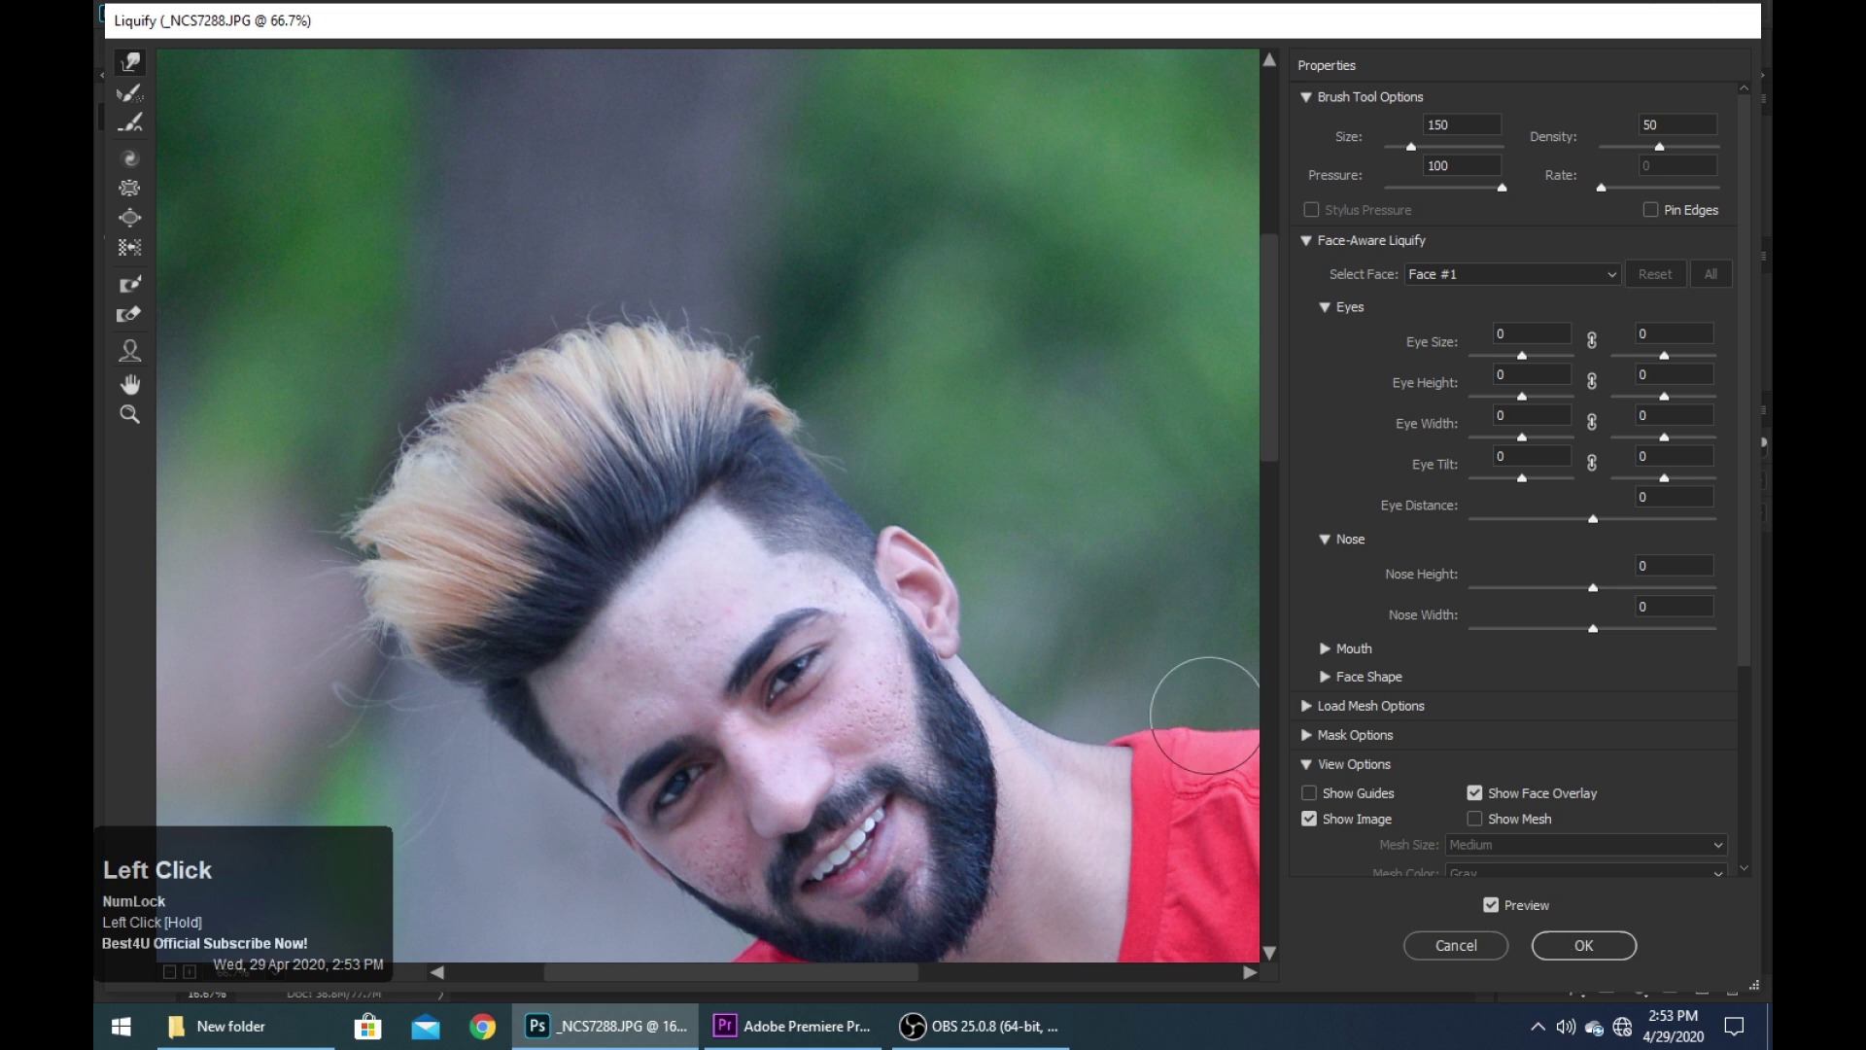
click(1582, 946)
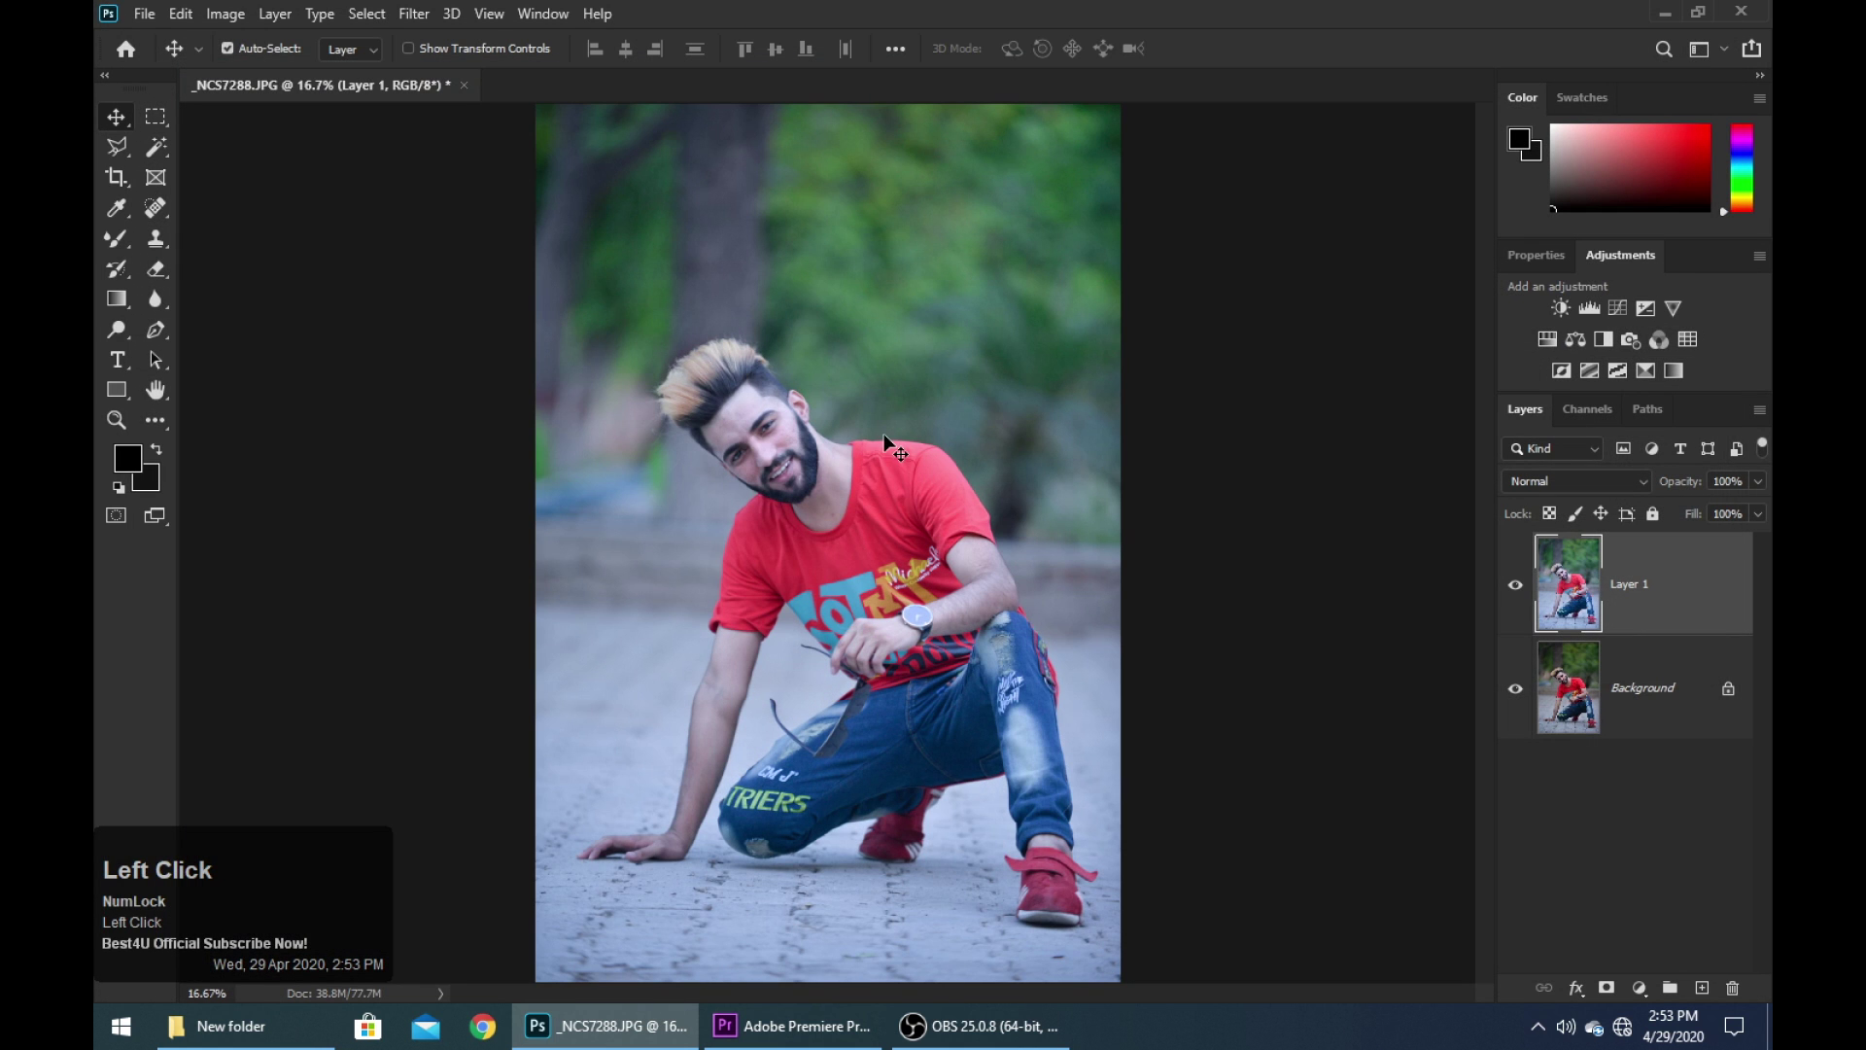
Duplicate Layer 1 and activate the Mixer Brush Tool for retouching the face on the copy
key(ctrl+equal)
key(ctrl+equal)
key(ctrl+equal)
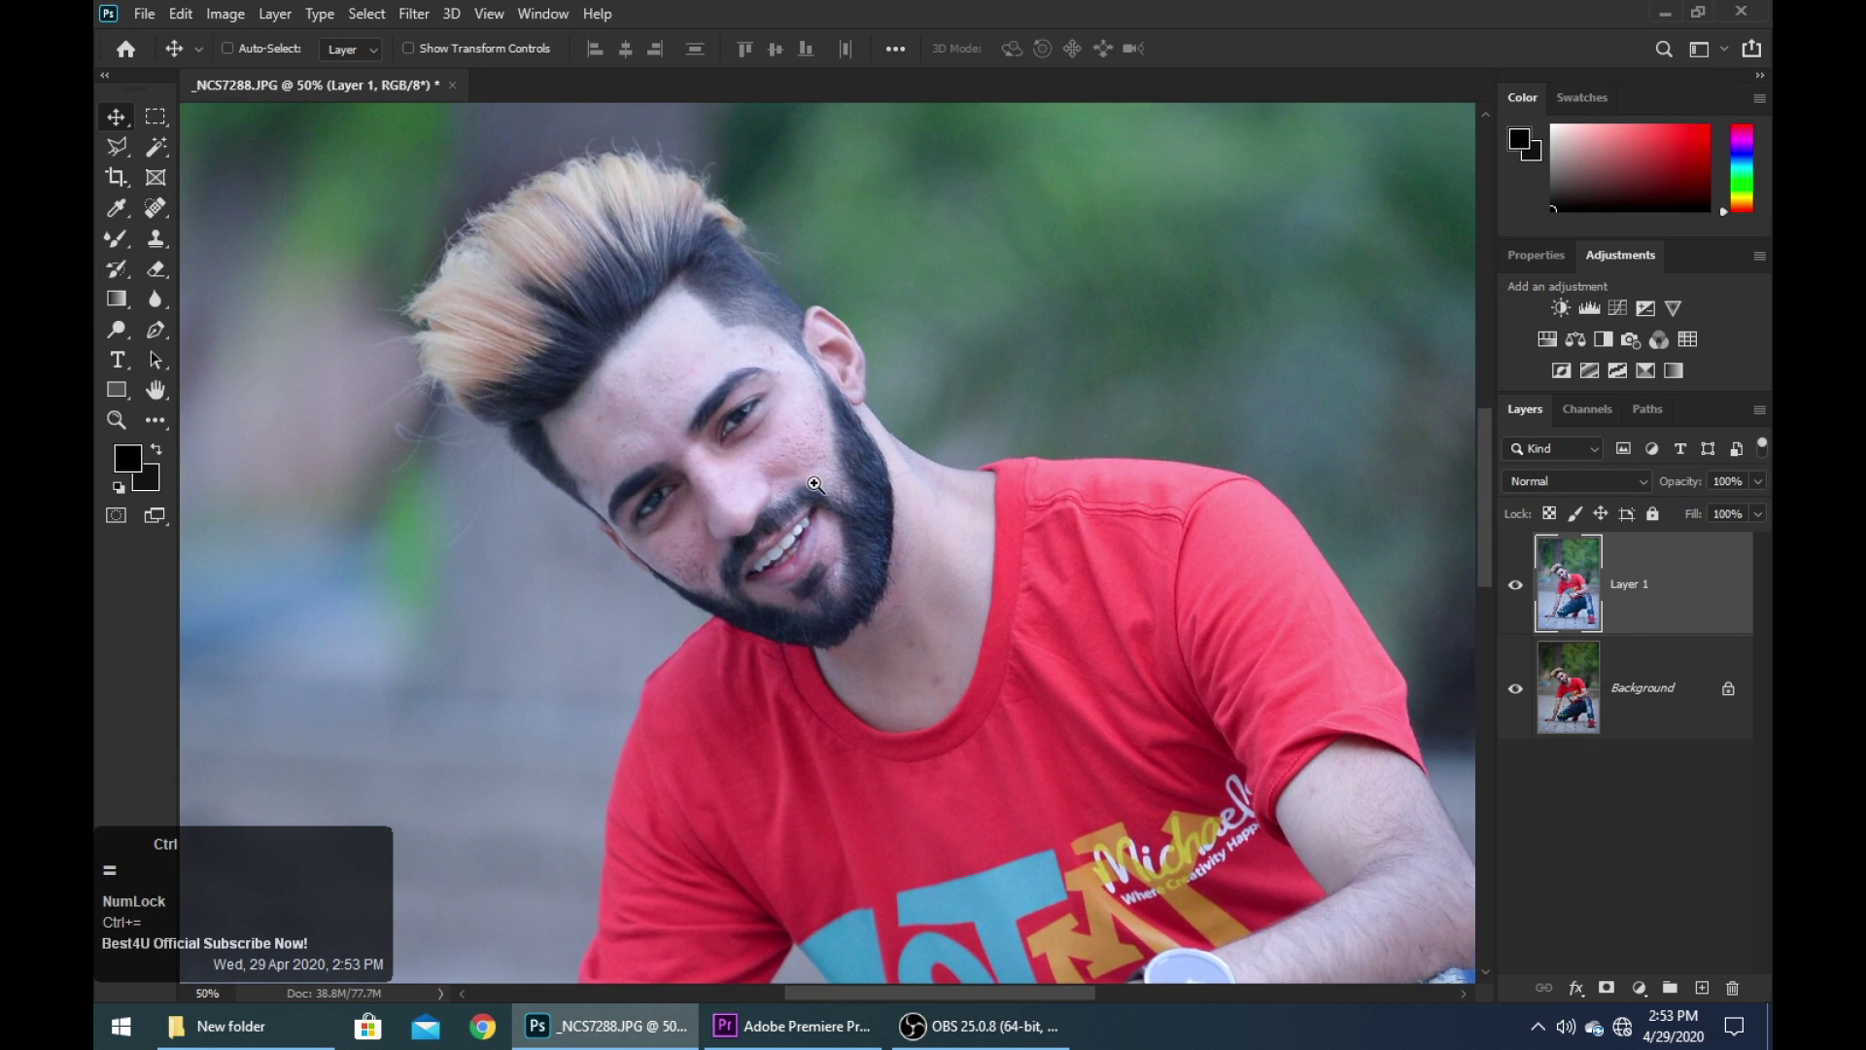
click(815, 484)
click(820, 495)
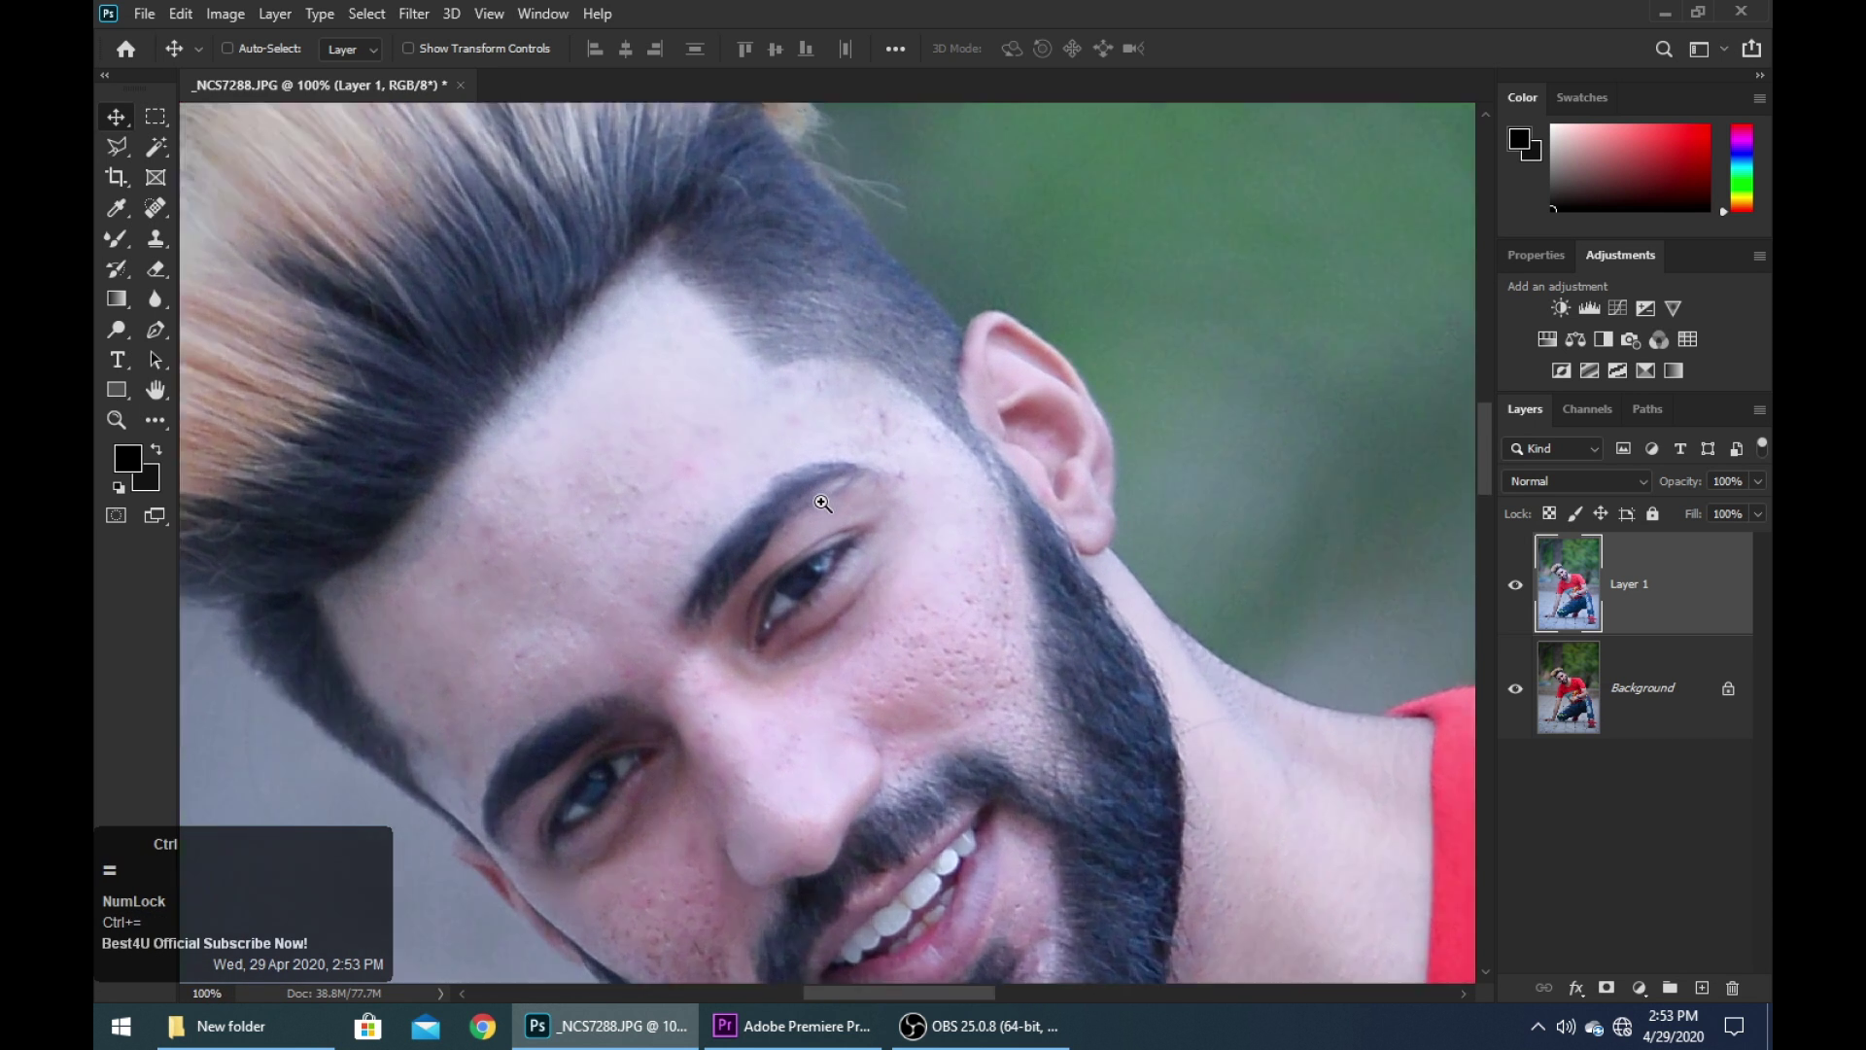
click(901, 421)
key(ctrl+minus)
click(872, 450)
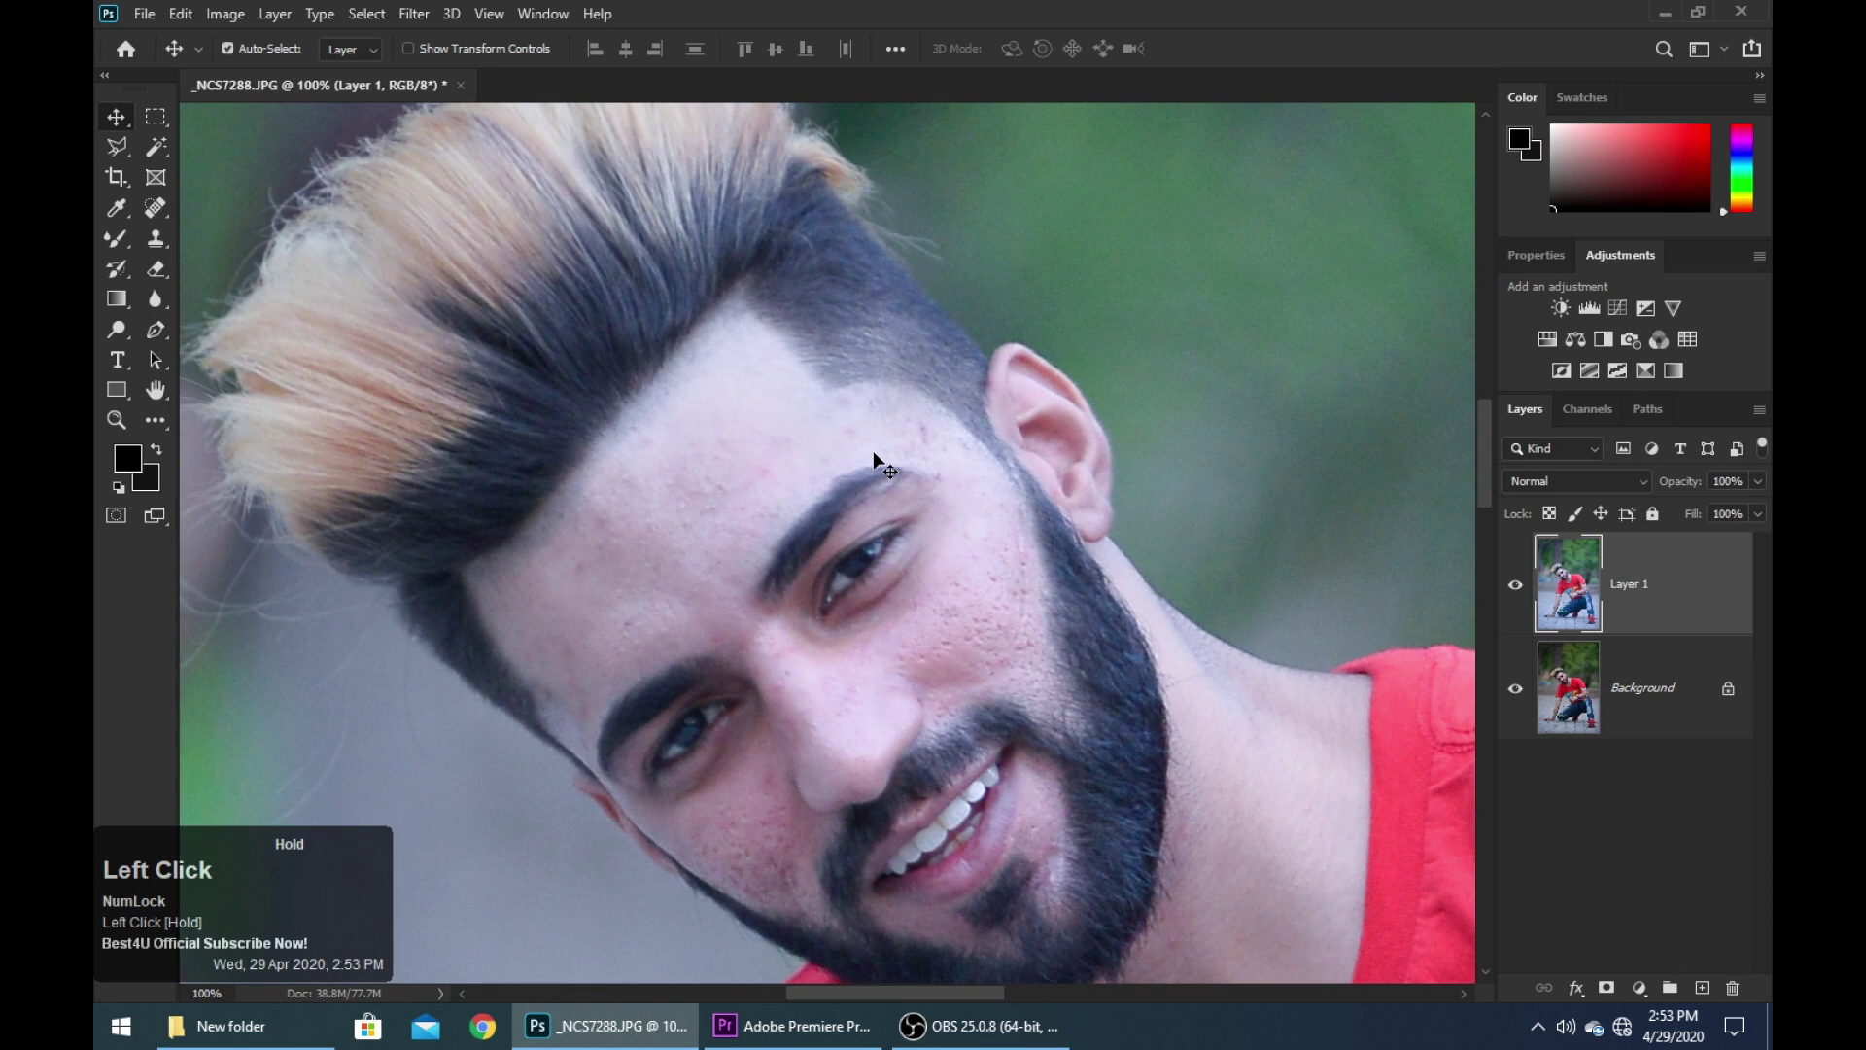
key(ctrl+j)
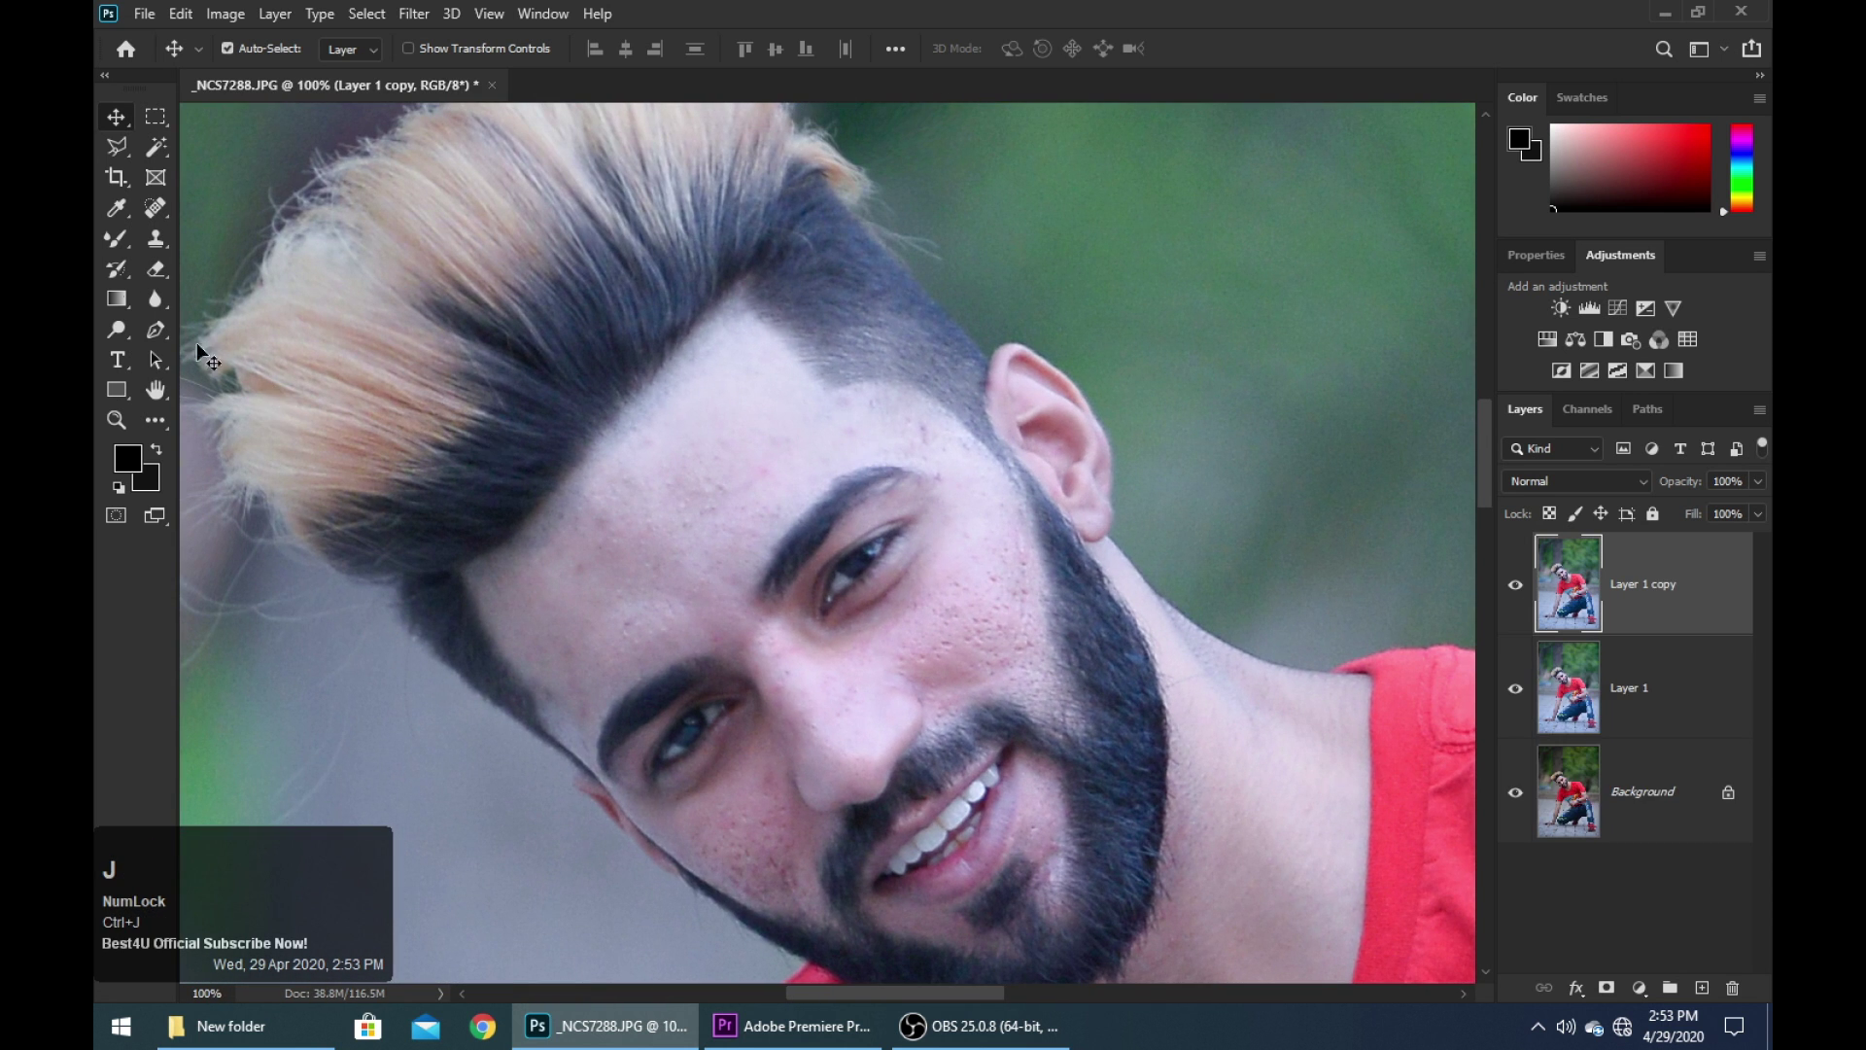
click(111, 247)
right_click(120, 241)
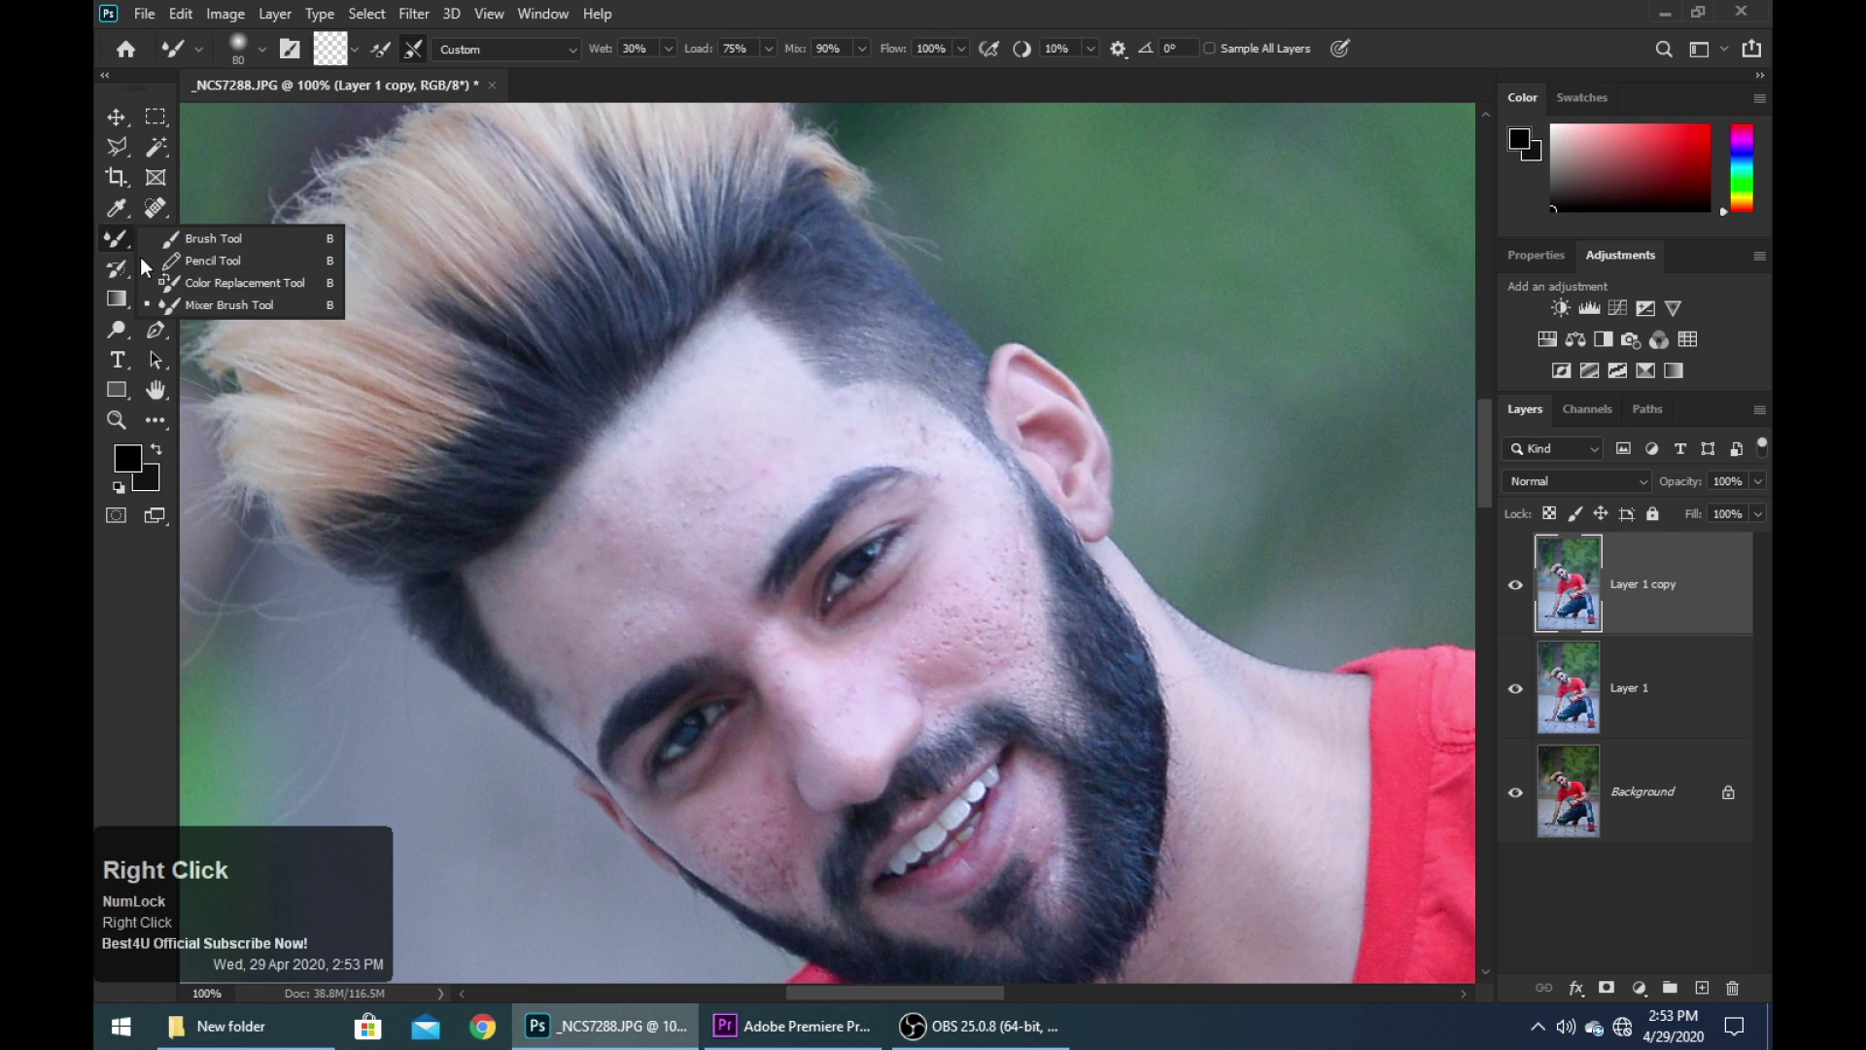
click(185, 308)
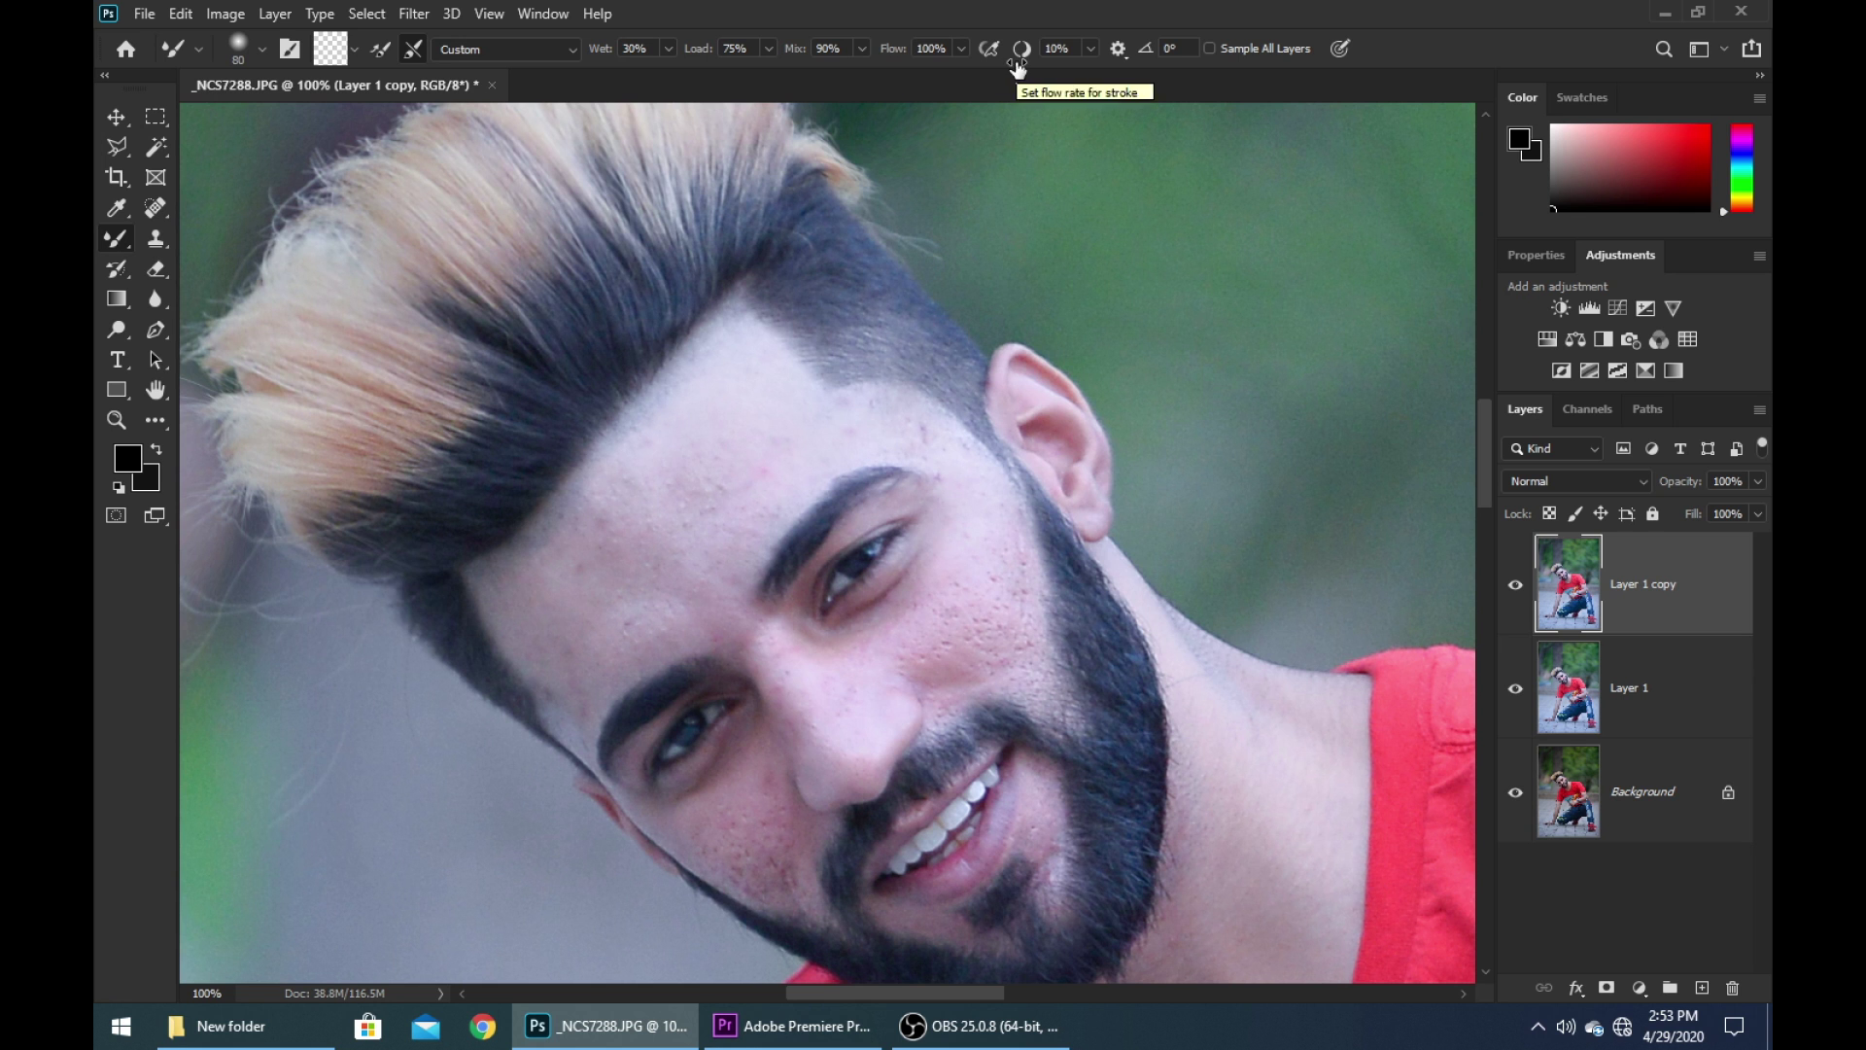
Smooth the skin in the middle of the forehead with the Mixer Brush at size 50
key(ctrl+plus)
drag(649, 561, 856, 485)
key(bracketleft)
key(bracketleft)
key(bracketleft)
mouse_move(871, 361)
mouse_down()
mouse_move(819, 513)
mouse_move(973, 299)
mouse_move(816, 508)
mouse_move(927, 282)
mouse_move(738, 515)
mouse_move(879, 293)
mouse_move(776, 414)
mouse_move(862, 307)
mouse_move(815, 310)
mouse_move(677, 470)
mouse_move(873, 226)
mouse_move(641, 490)
mouse_up()
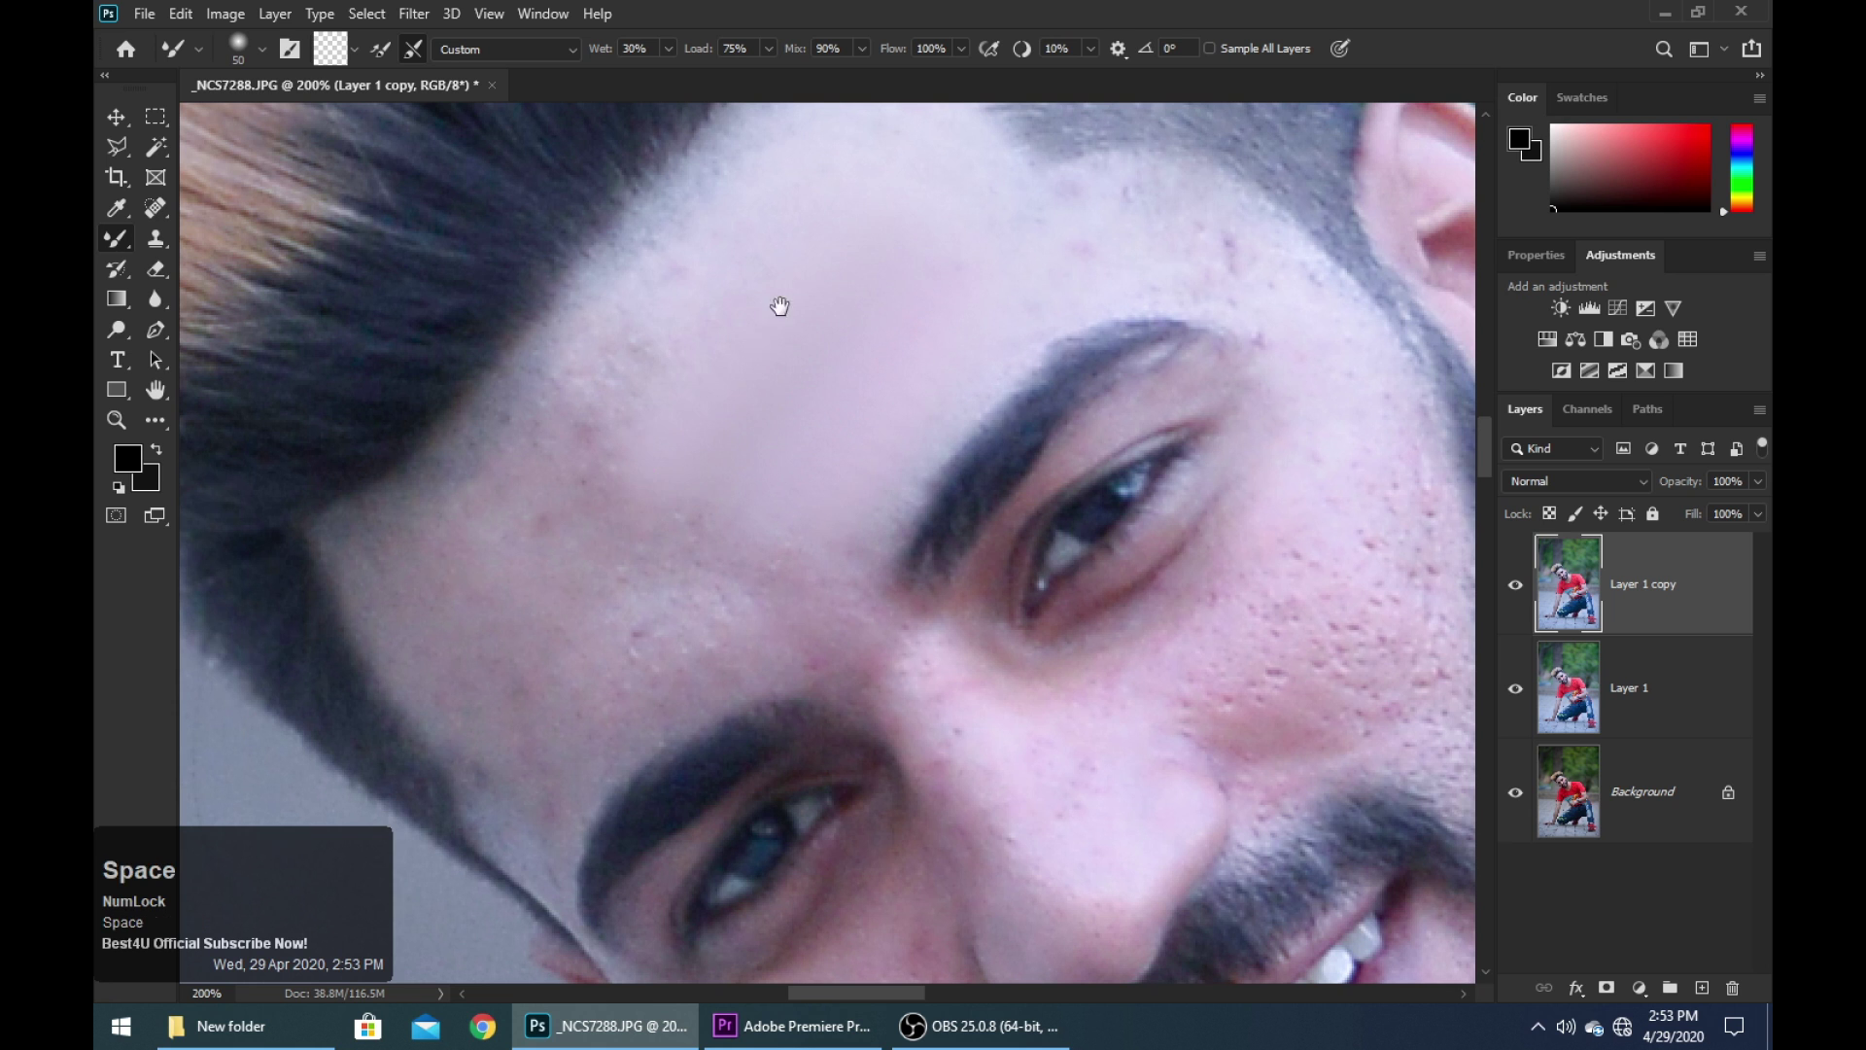
Blend the skin of the upper forehead from the hairline down toward the eyebrow beside the visible ear
drag(779, 304, 750, 479)
mouse_move(864, 516)
mouse_down()
mouse_move(996, 392)
mouse_move(842, 427)
mouse_up()
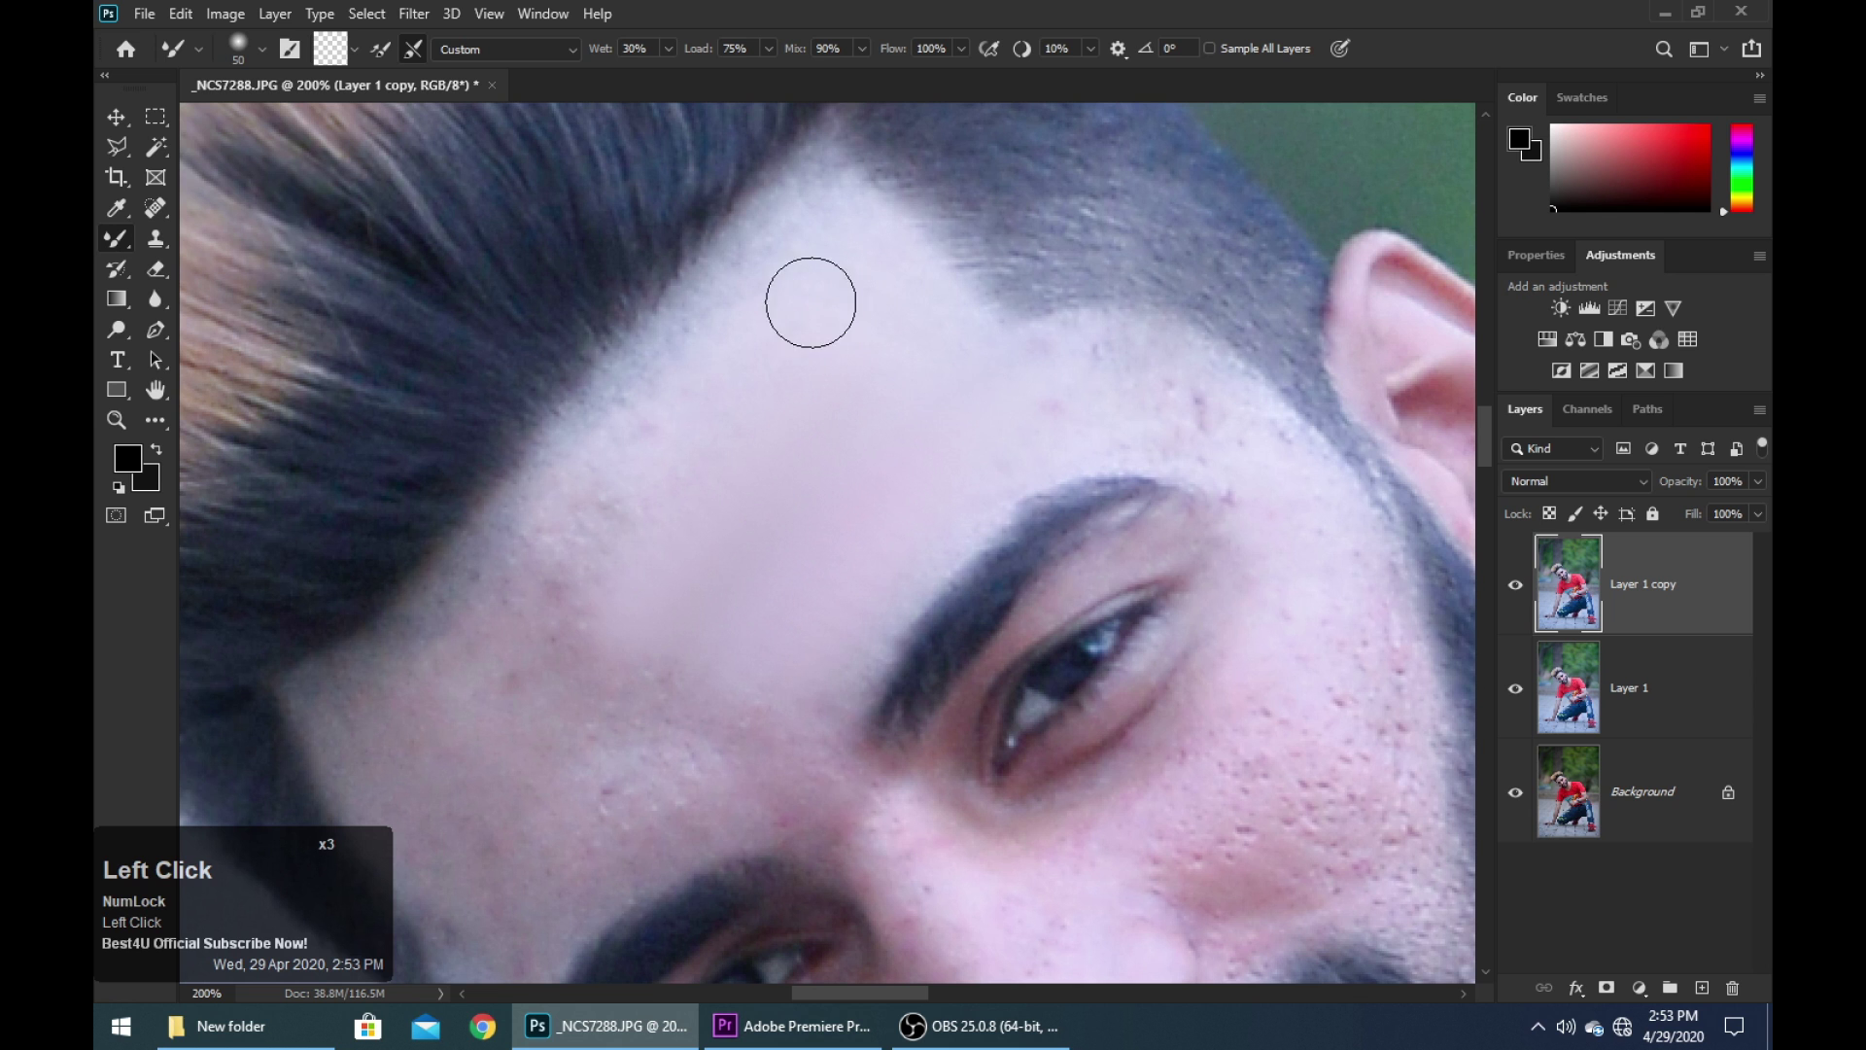
drag(751, 338, 874, 346)
mouse_move(770, 432)
mouse_down()
mouse_move(632, 554)
mouse_move(922, 345)
mouse_up()
drag(741, 603, 904, 408)
Smooth the blemishes along the front hairline and down to the temple on the far side of the face
mouse_move(774, 300)
mouse_down()
mouse_move(709, 366)
mouse_move(796, 366)
mouse_move(756, 418)
mouse_up()
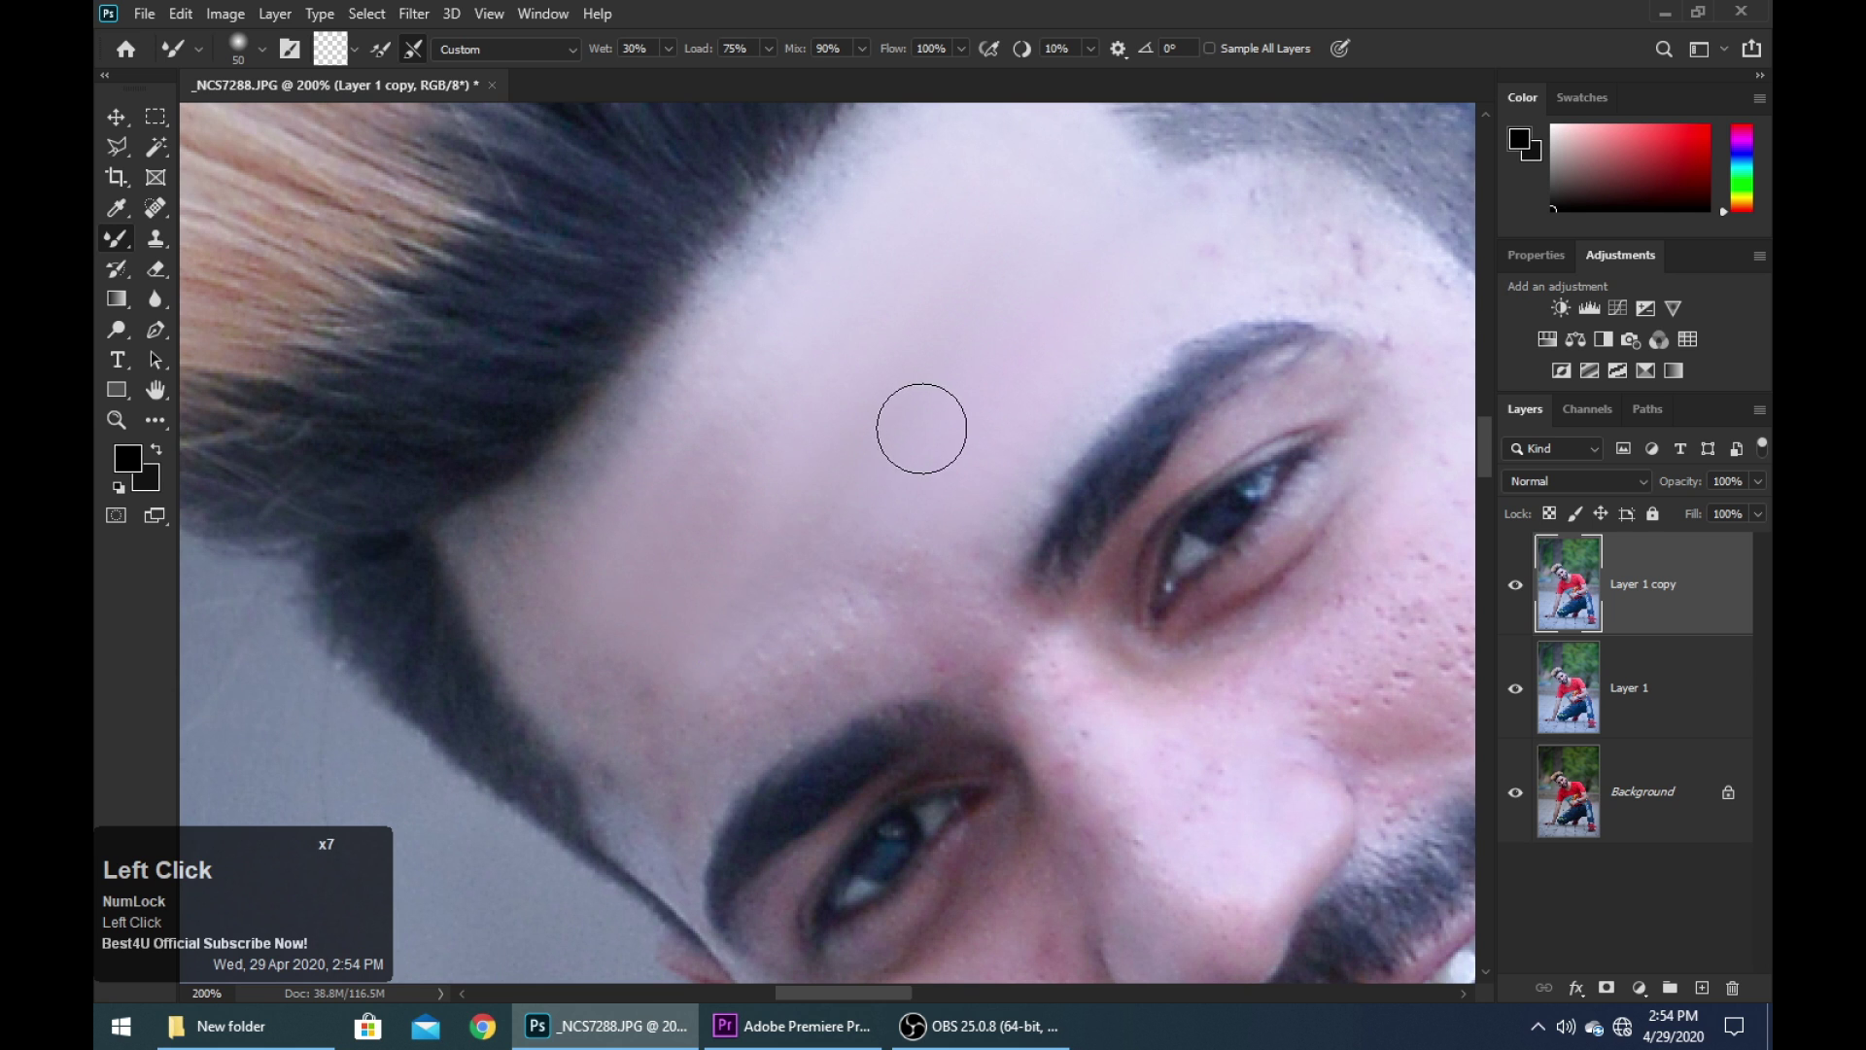
drag(921, 428, 895, 487)
drag(733, 476, 715, 517)
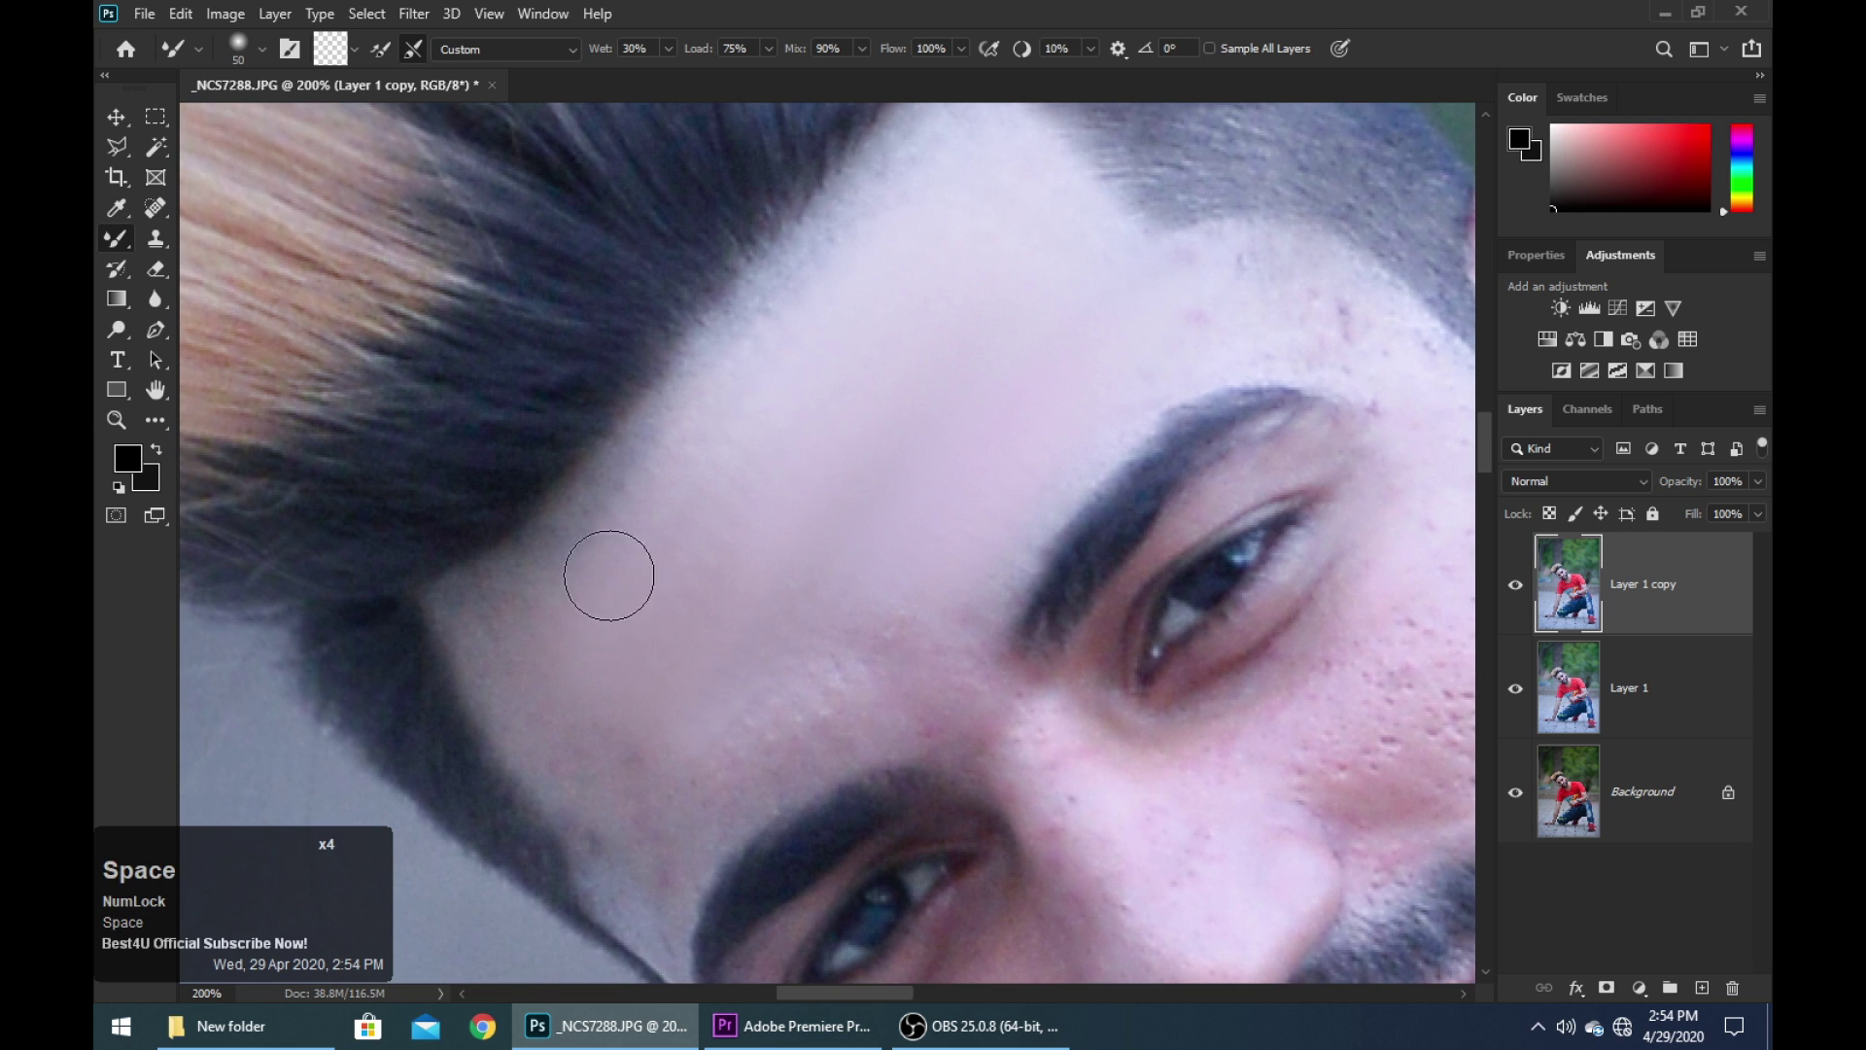
click(523, 630)
scroll(583, 661, down, 1)
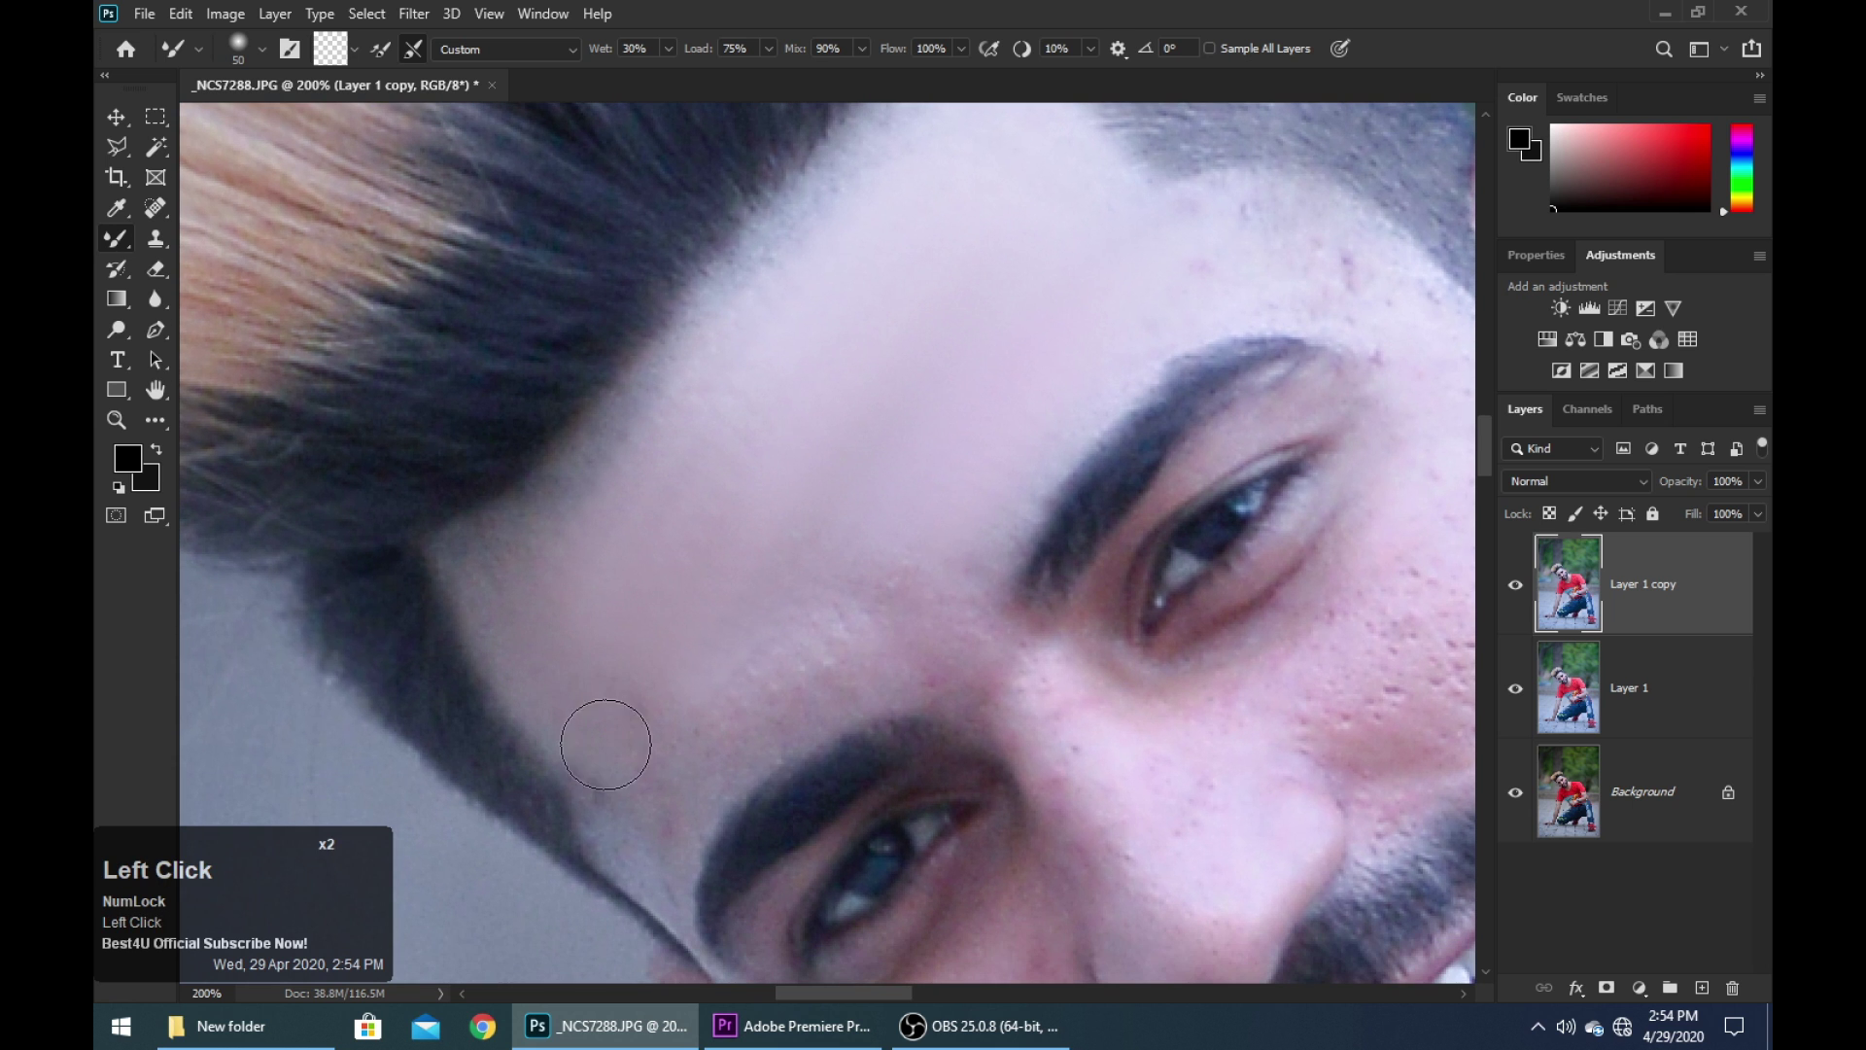
double_click(639, 804)
click(624, 625)
Set the Mixer Brush size to 60 and smooth the bumpy skin of the lower forehead just above the eyebrows
key(bracketright)
click(828, 591)
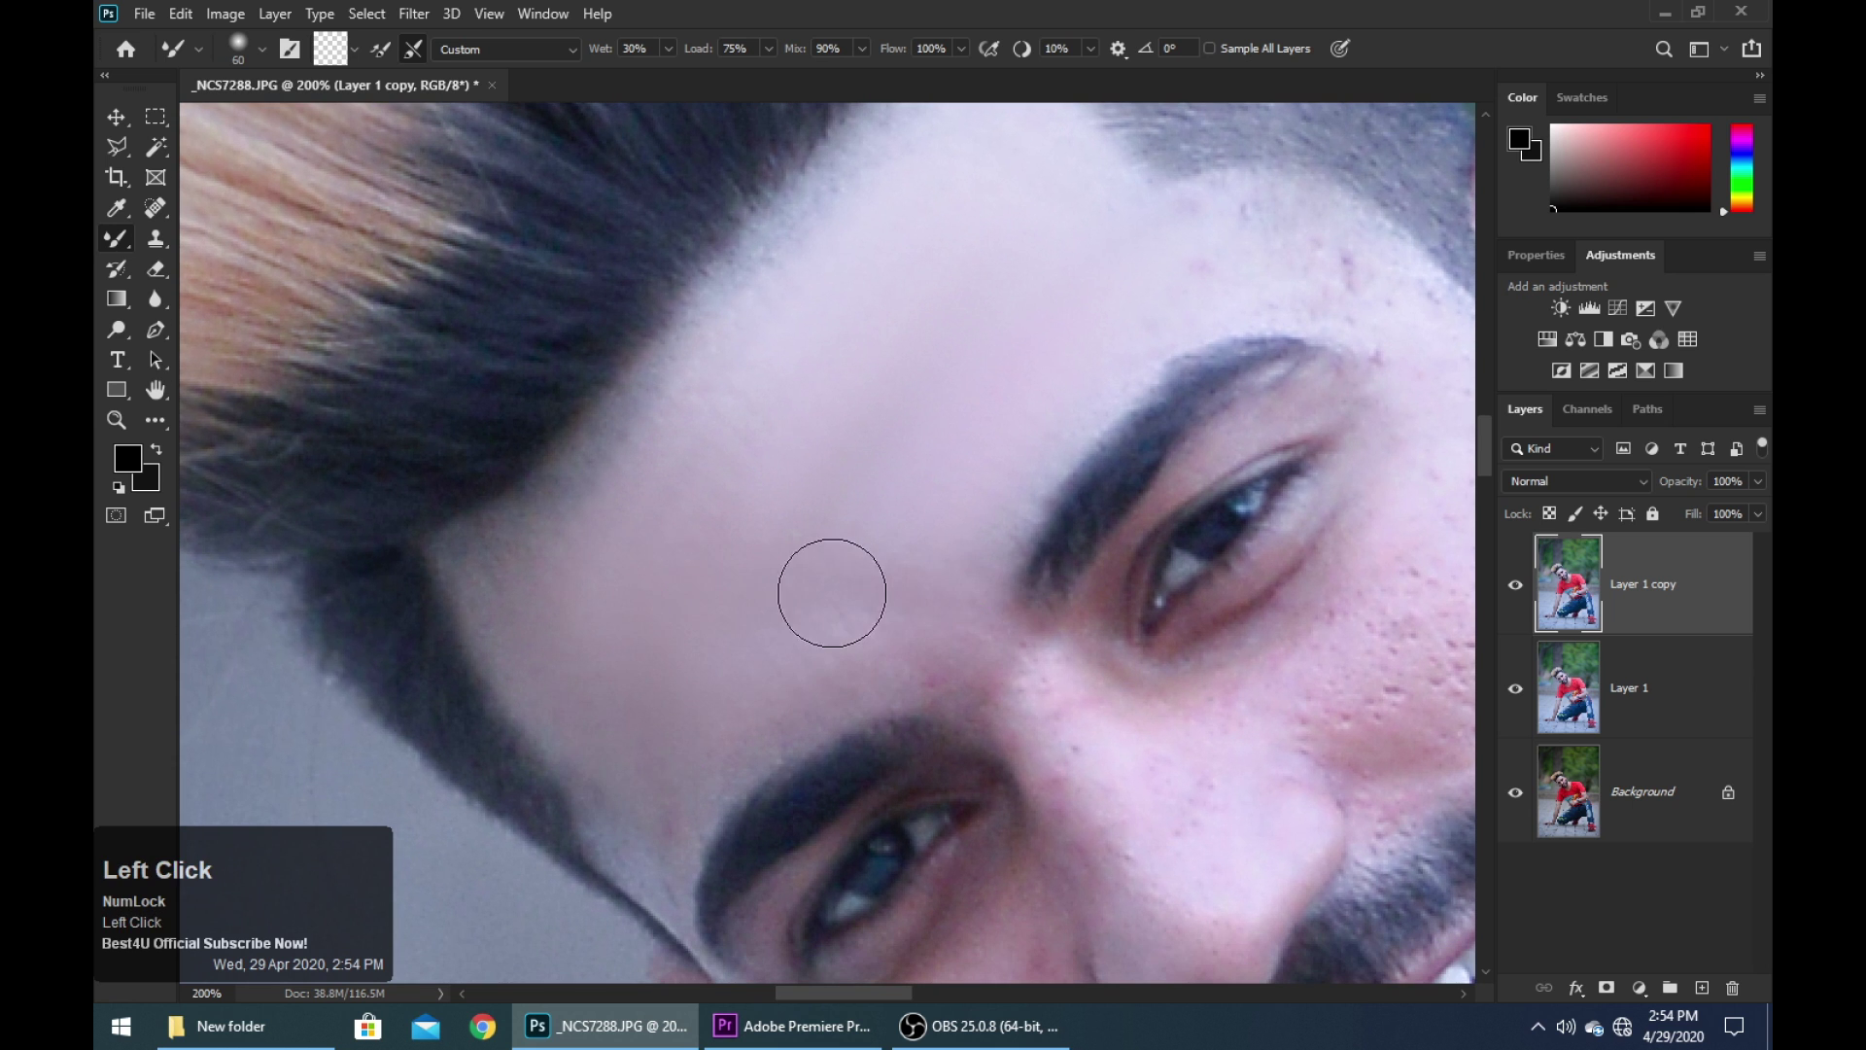
click(774, 551)
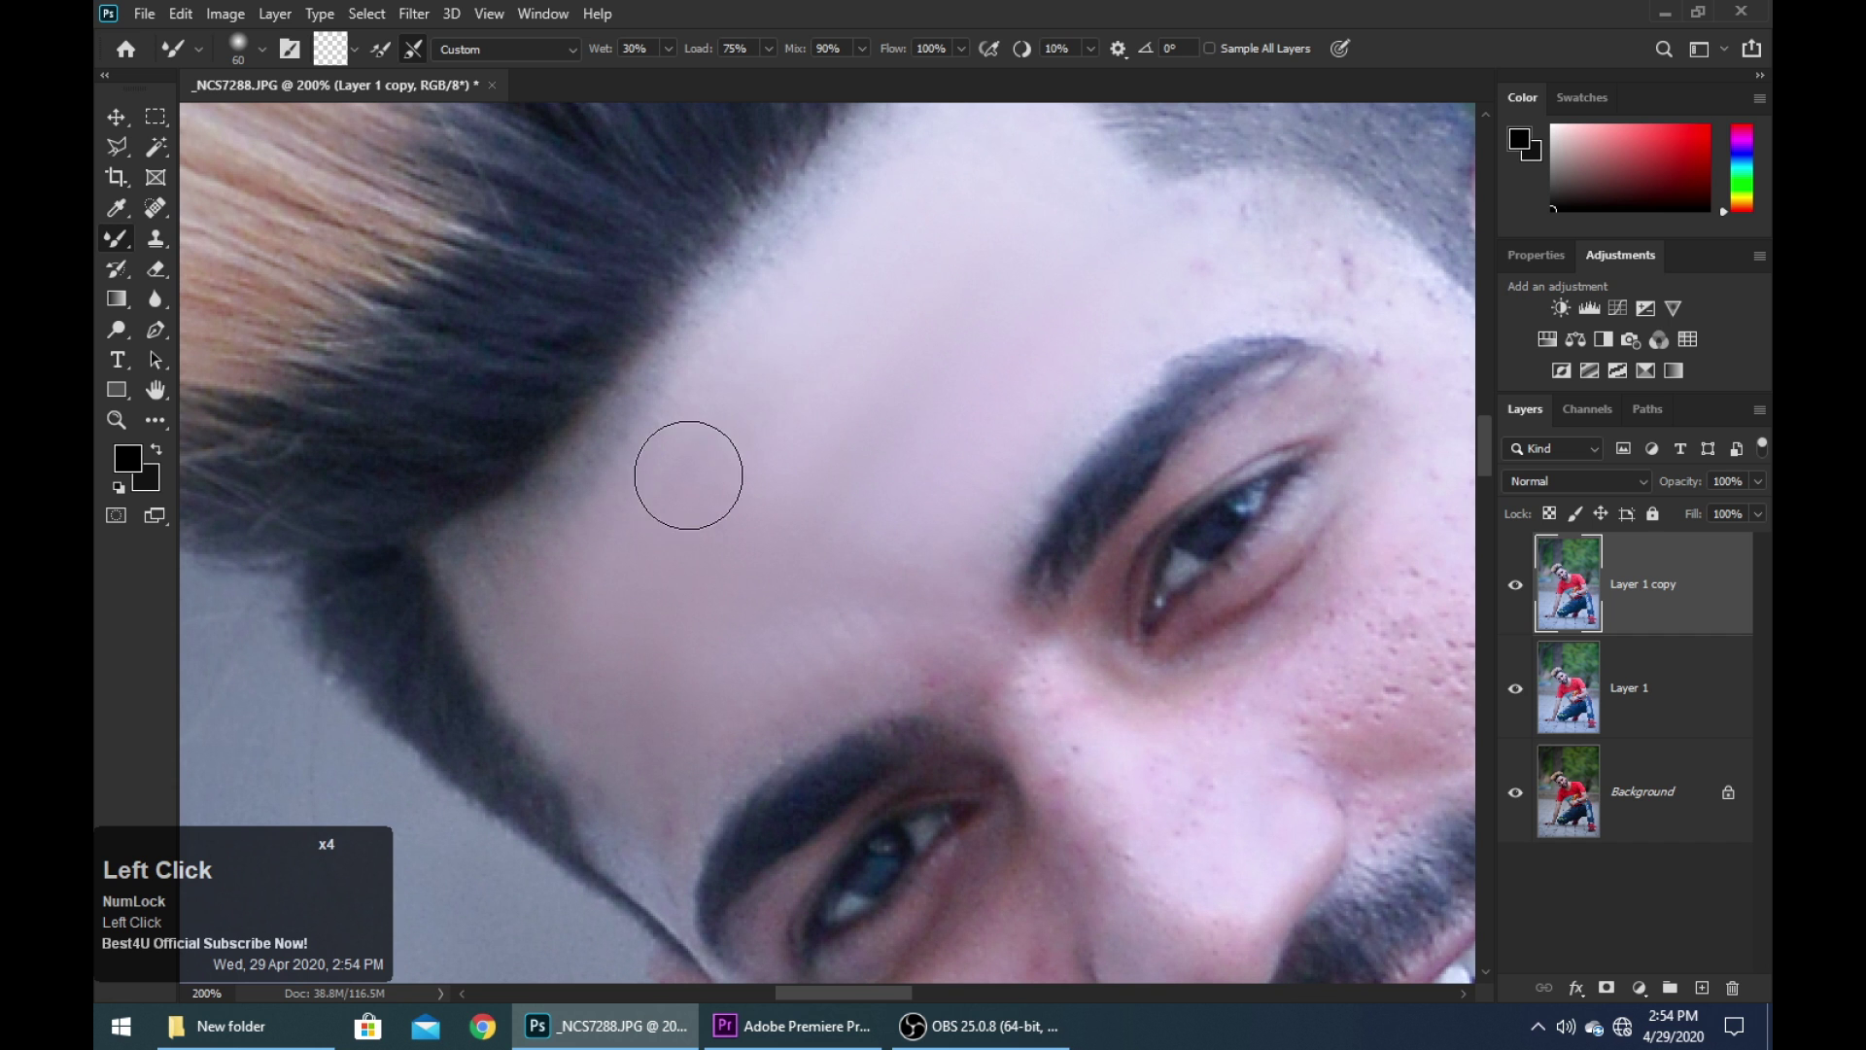
drag(919, 515, 904, 423)
click(866, 462)
click(883, 505)
Even out the middle of the forehead, and with Mixer Brush size 45 smooth the skin above the eyebrow nearest the visible ear
mouse_move(884, 505)
mouse_down()
mouse_move(795, 516)
mouse_move(777, 599)
mouse_move(661, 746)
mouse_up()
drag(820, 534, 808, 551)
key(bracketleft)
key(bracketleft)
click(990, 476)
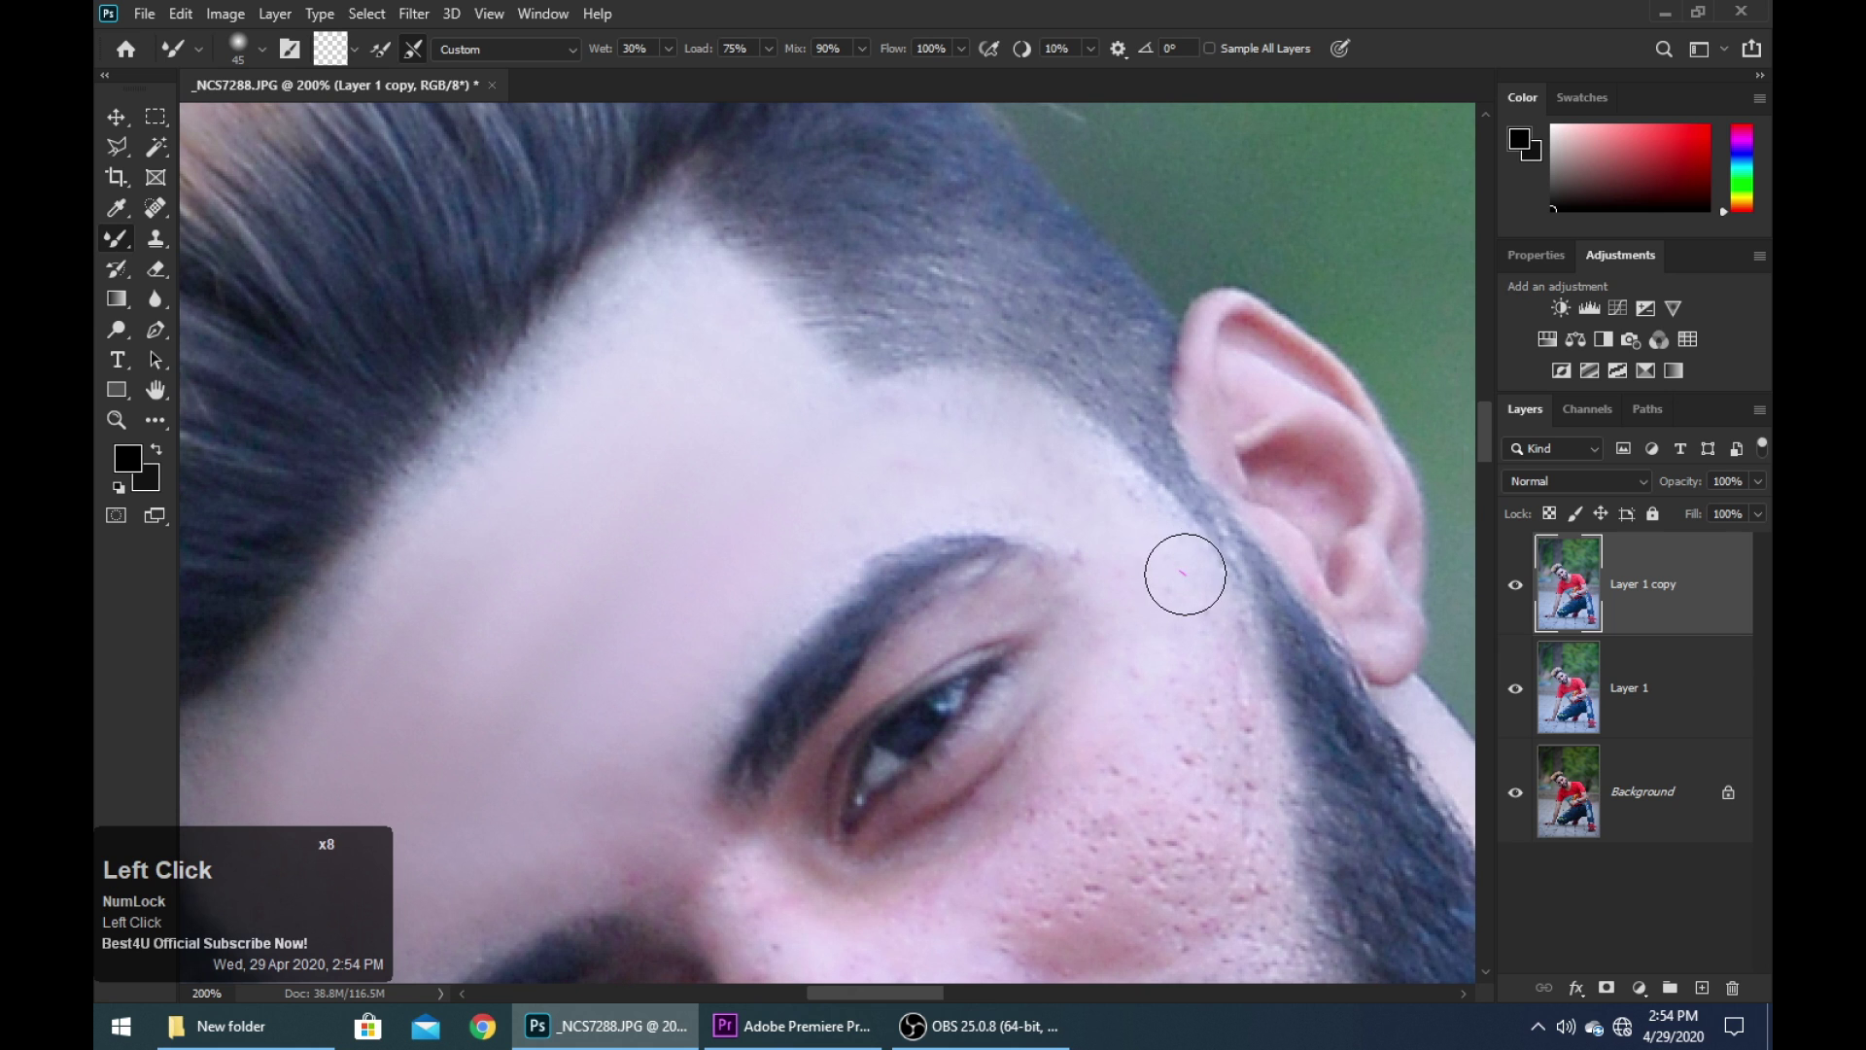
double_click(887, 421)
click(1007, 485)
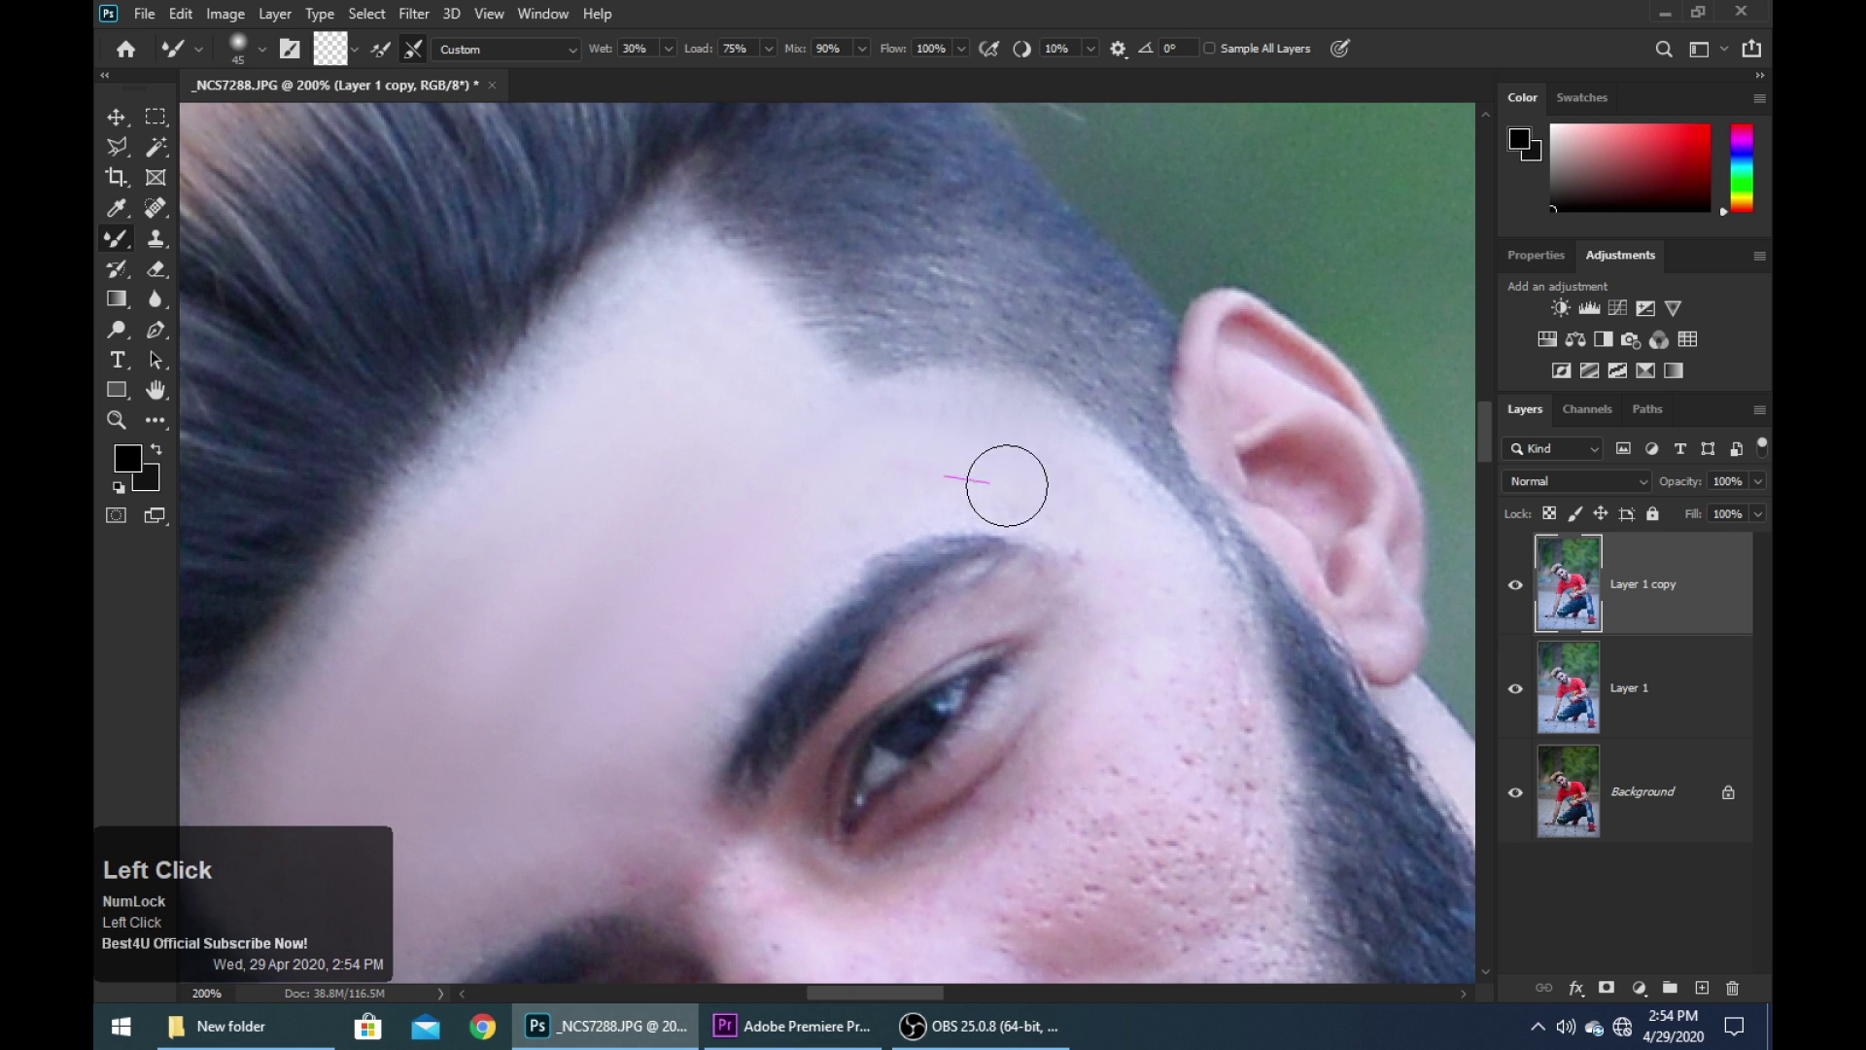
Smooth the temple between the eyebrow tail and the sideburn with the Mixer Brush
drag(1141, 605, 1116, 462)
click(1150, 434)
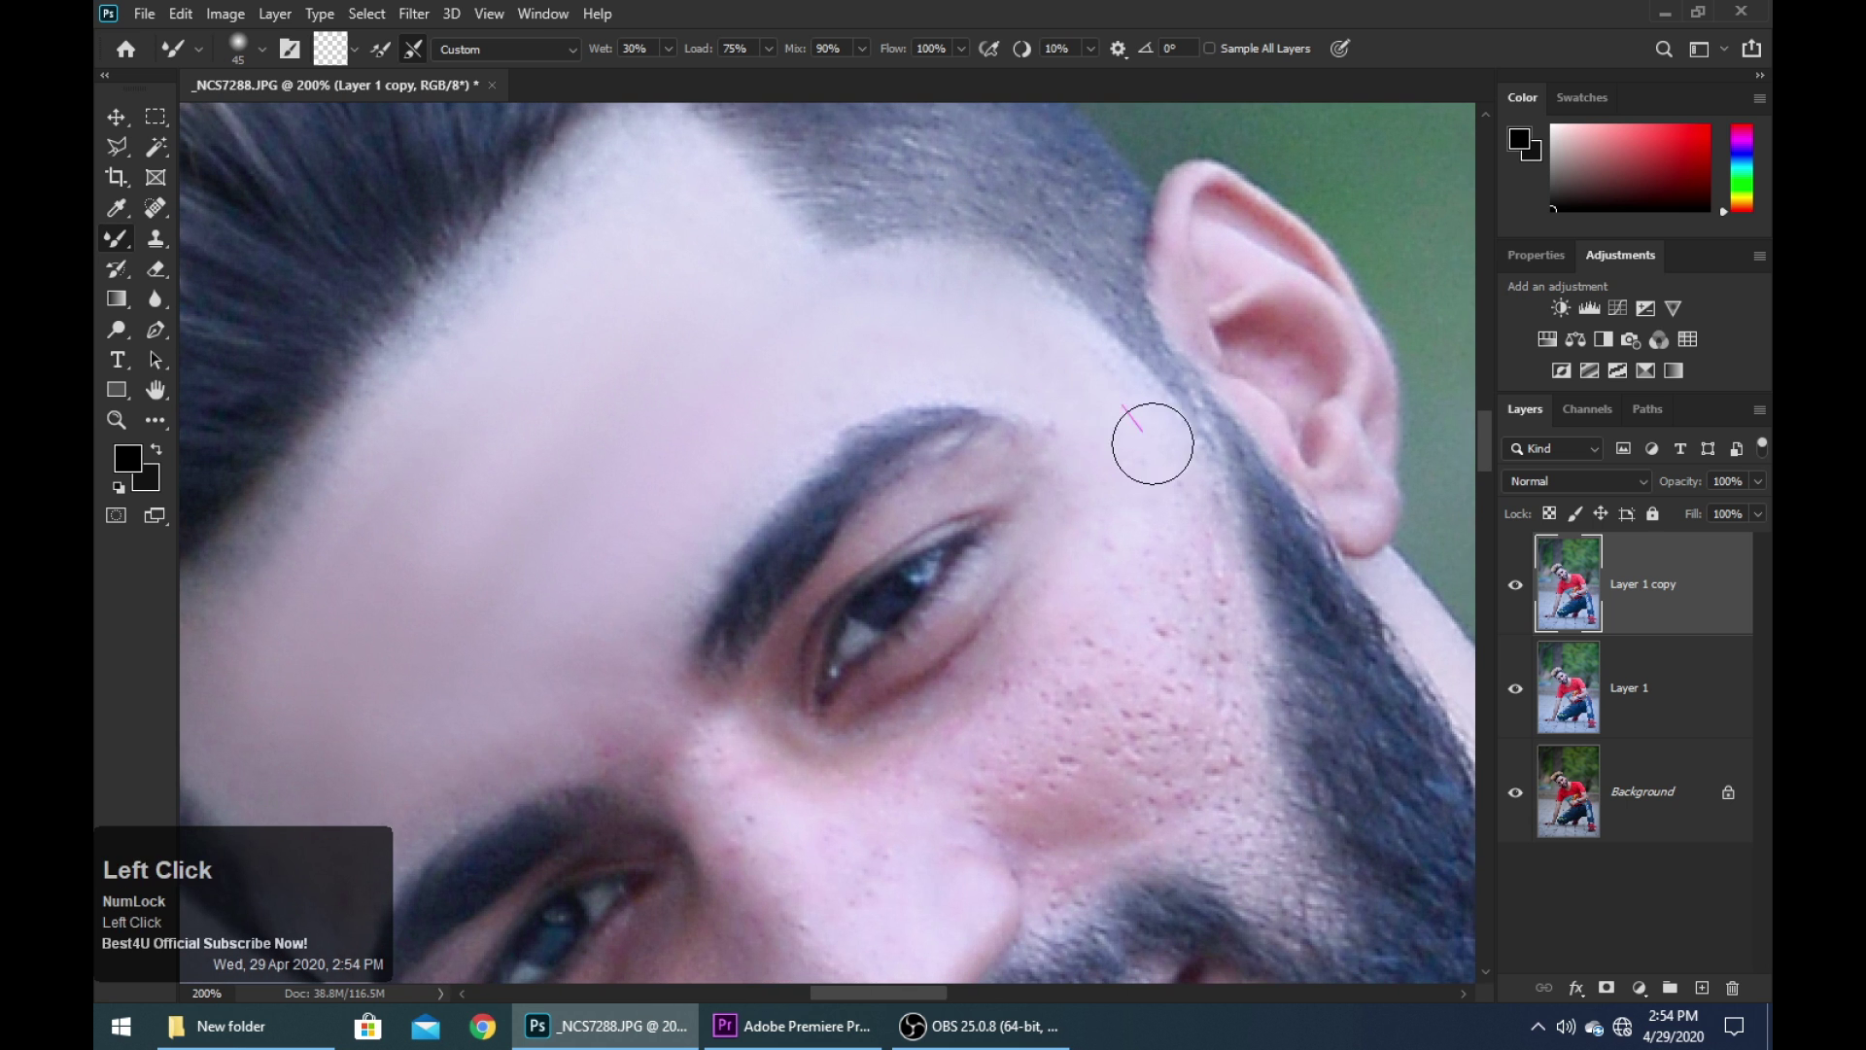
drag(1157, 571, 1154, 486)
click(1074, 545)
drag(1074, 545, 1075, 499)
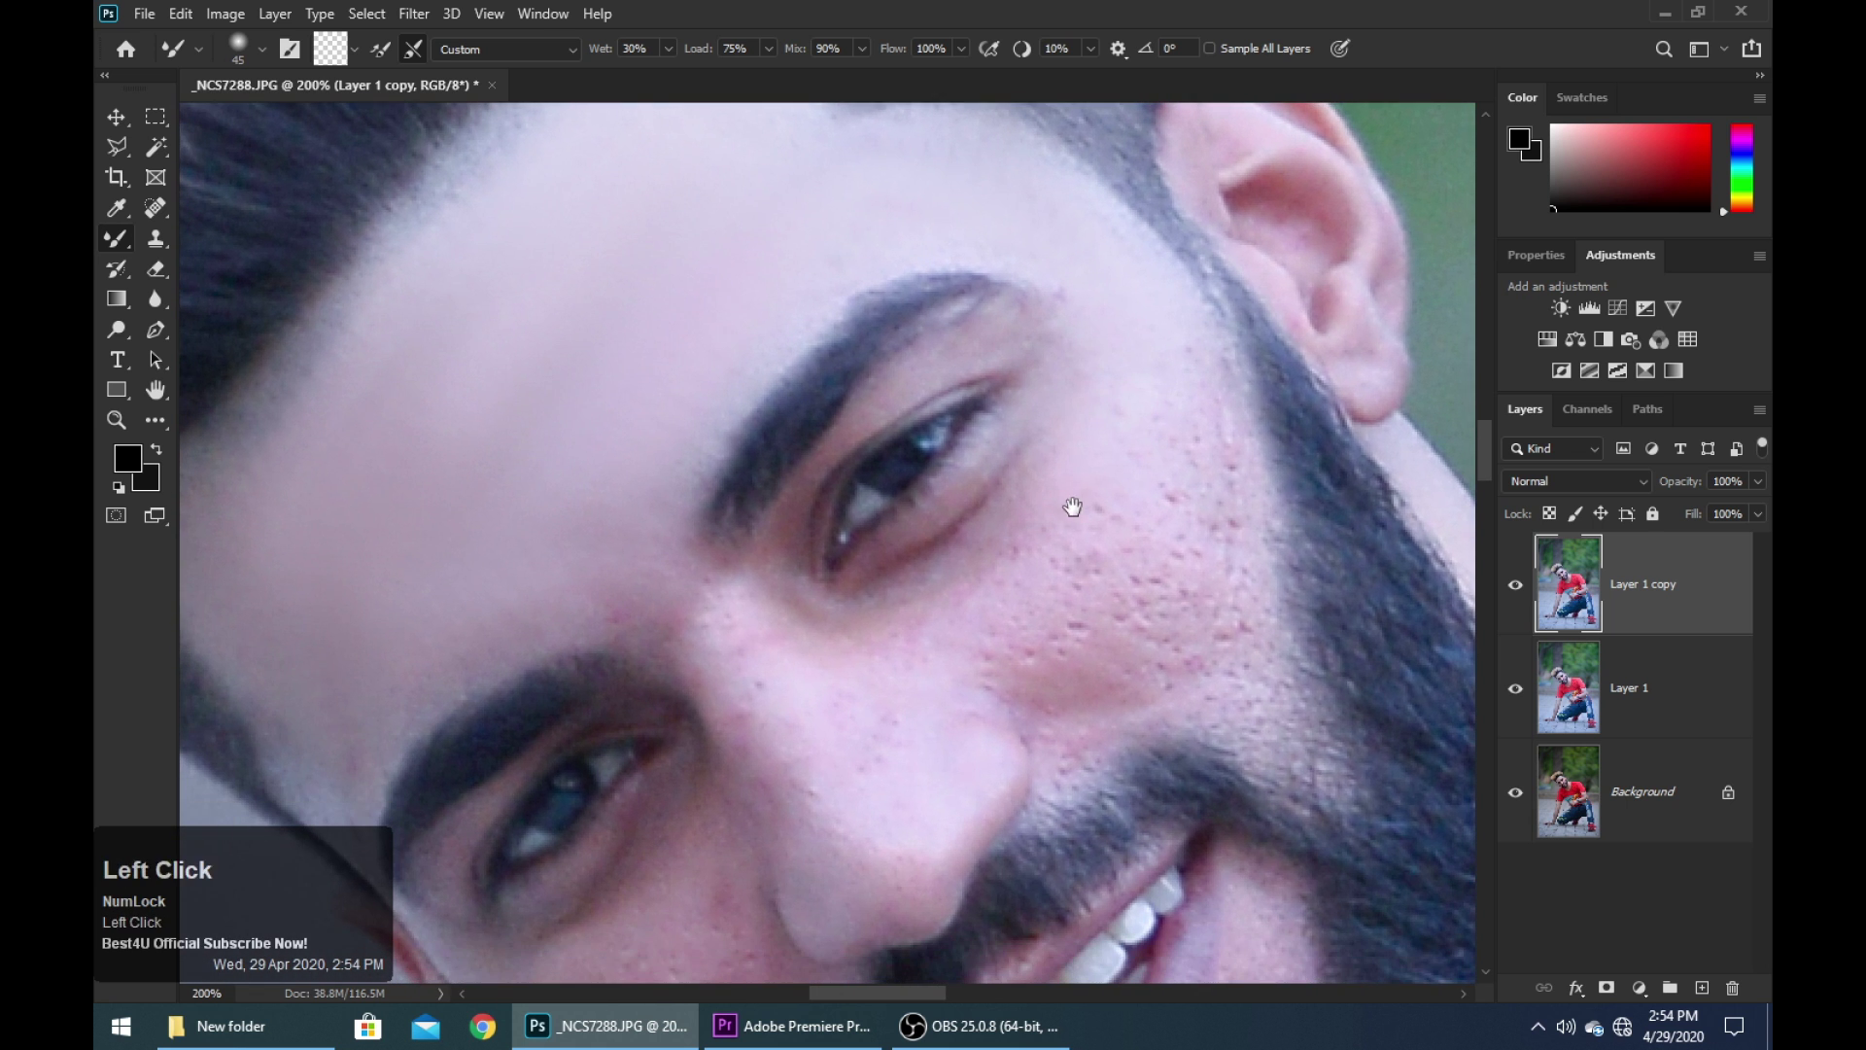
Blend away the pitted skin of the cheek below the eye nearest the visible ear
click(755, 588)
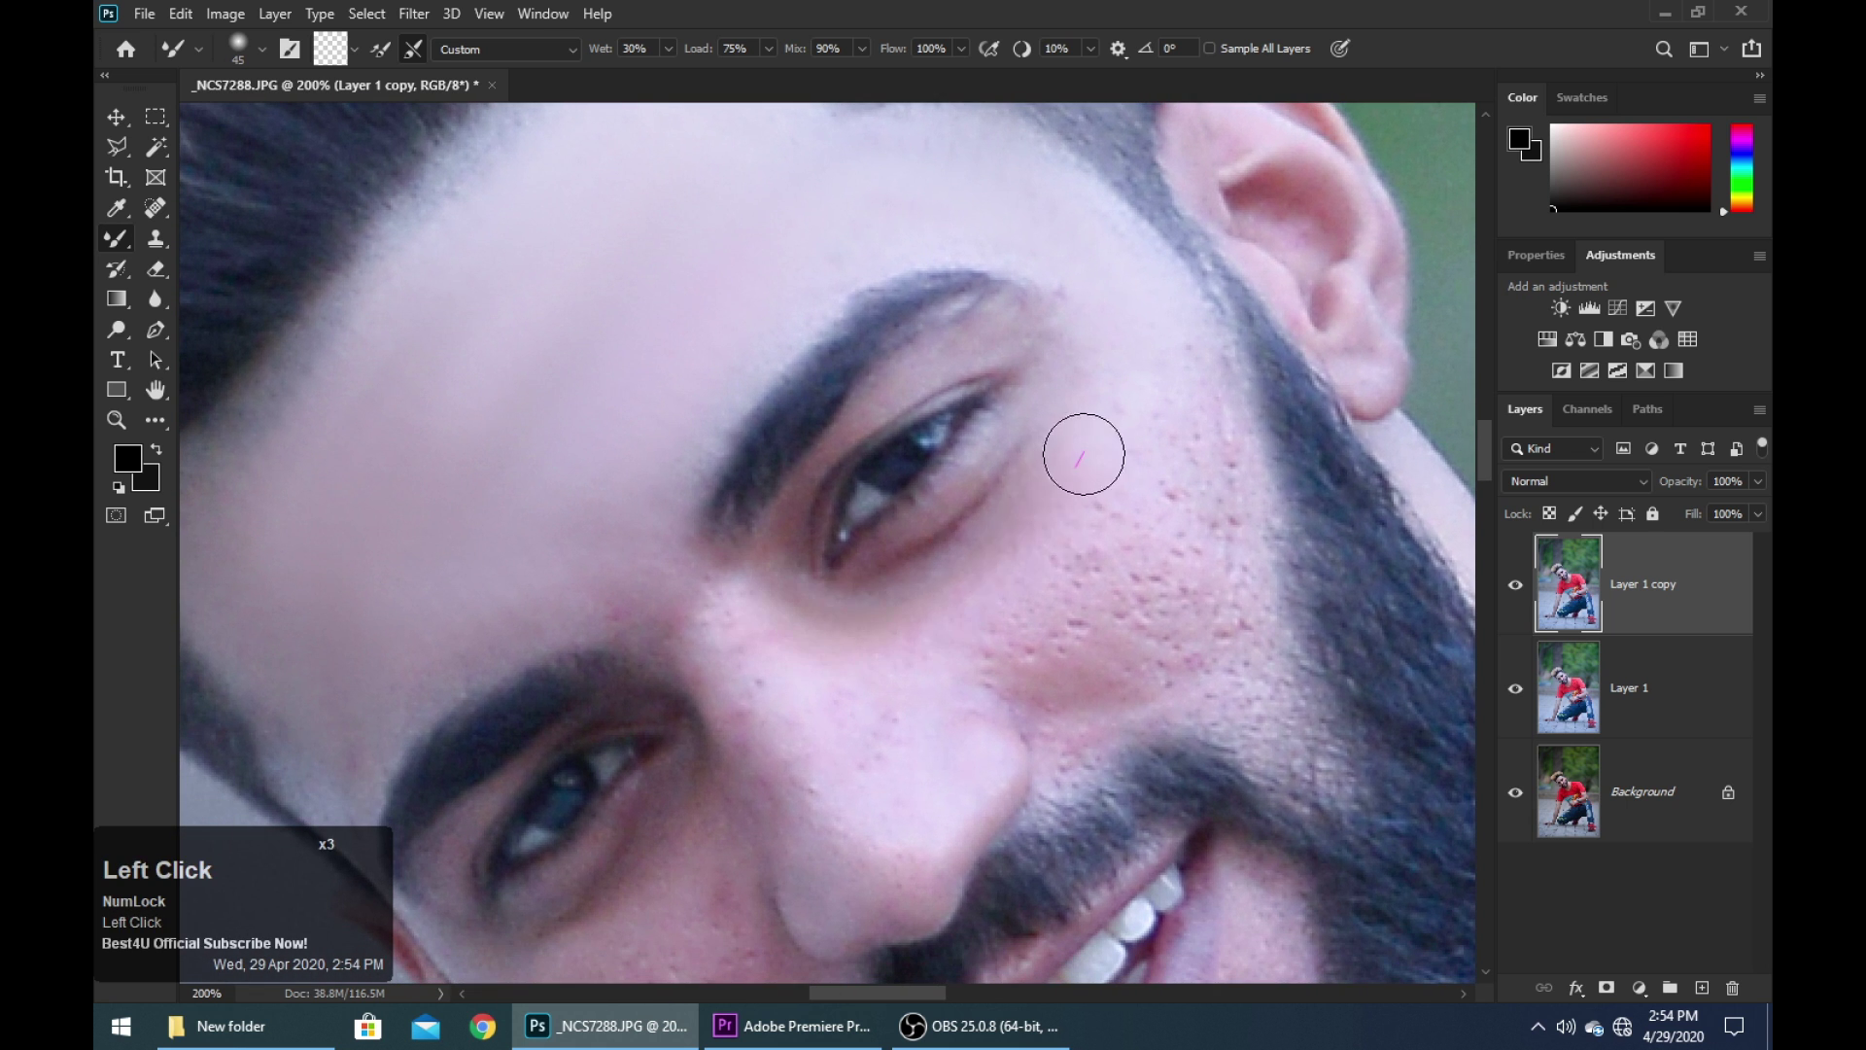
mouse_move(1108, 515)
mouse_down()
mouse_move(1104, 433)
mouse_move(1024, 571)
mouse_move(1062, 611)
mouse_move(1124, 475)
mouse_up()
click(1063, 529)
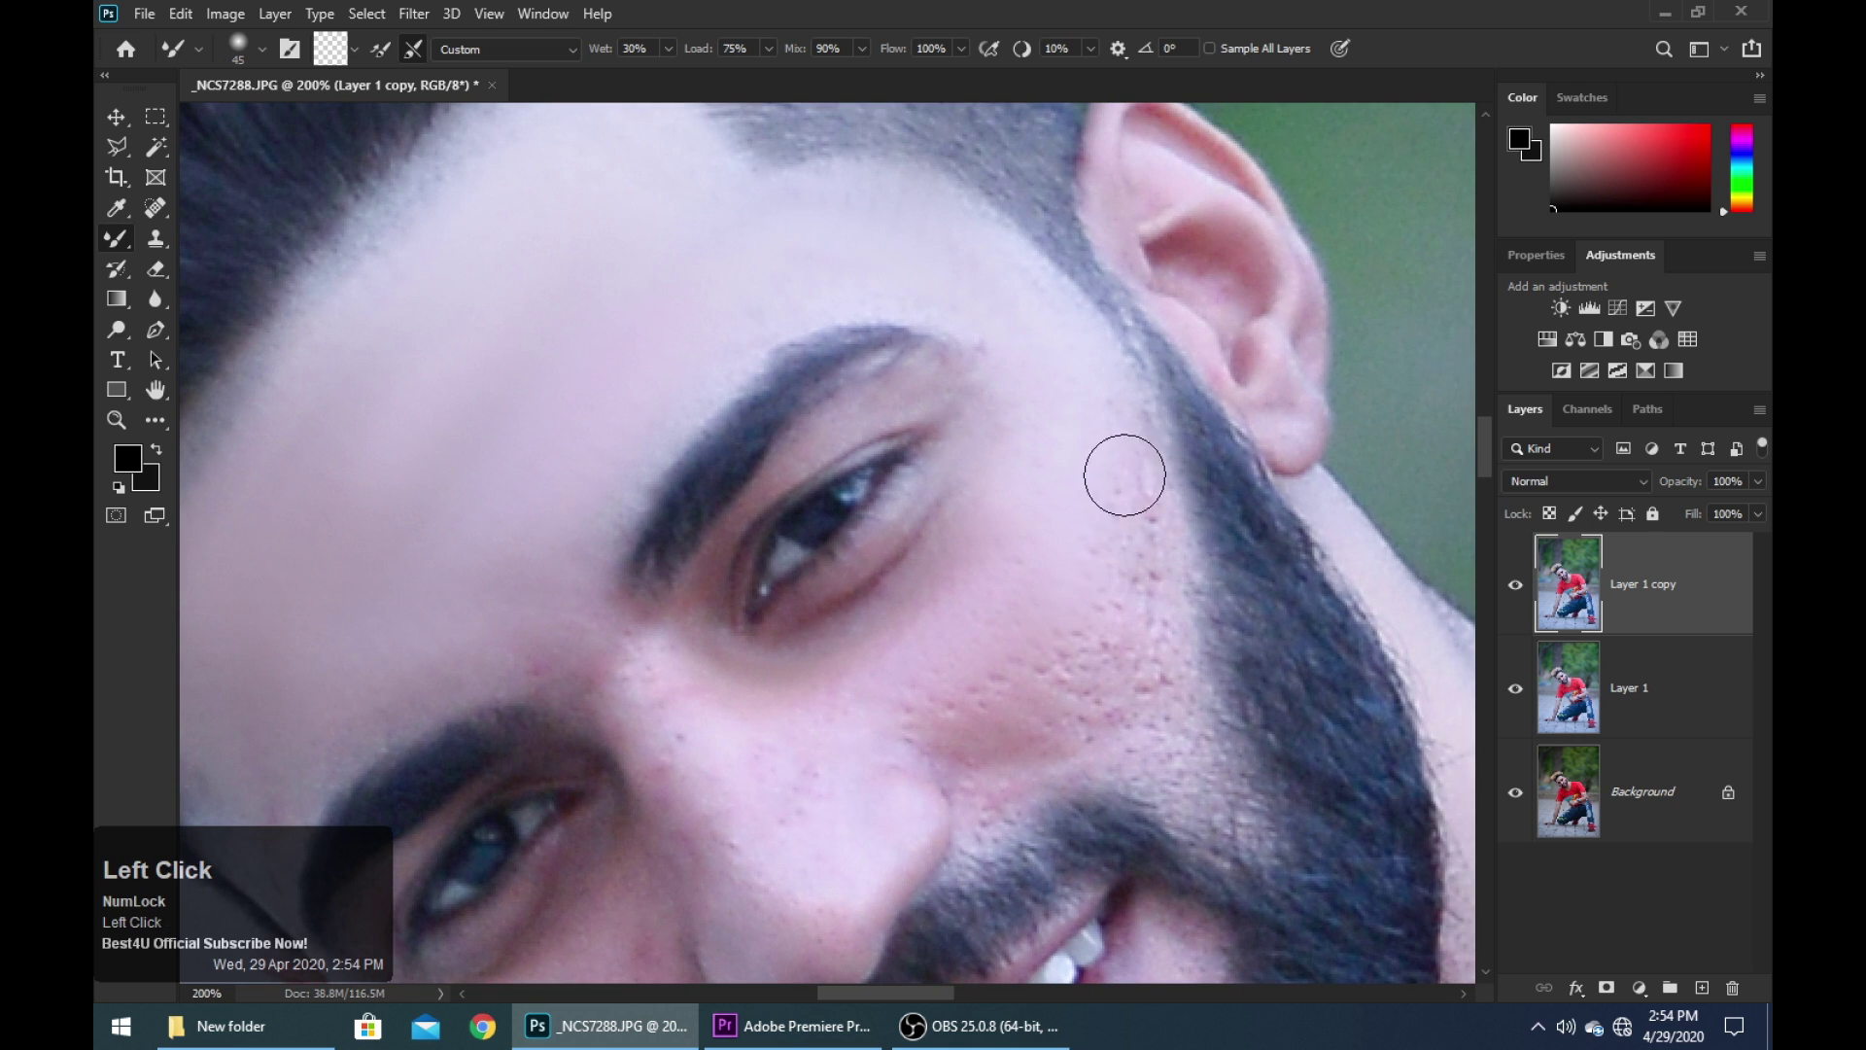
drag(1124, 543, 1118, 467)
click(1067, 566)
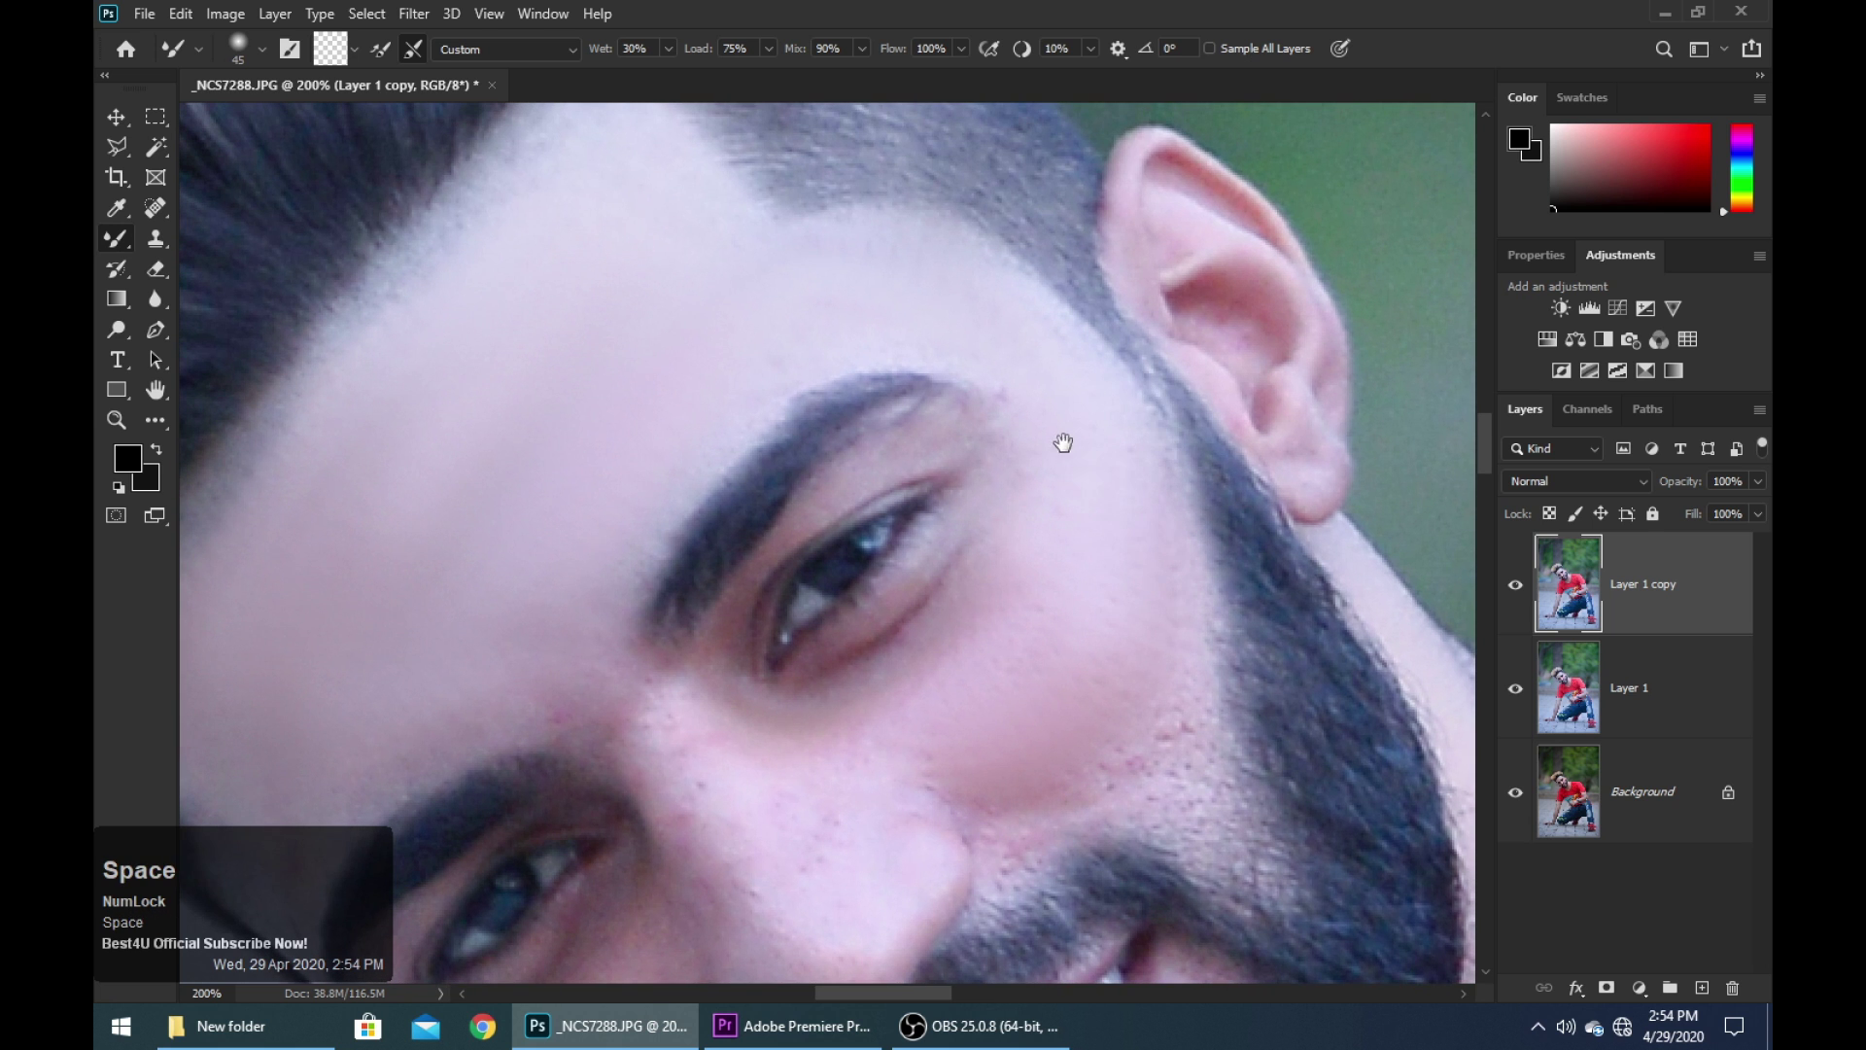
Smooth the skin between the eyebrows and along the bridge of the nose
drag(1062, 438, 1166, 307)
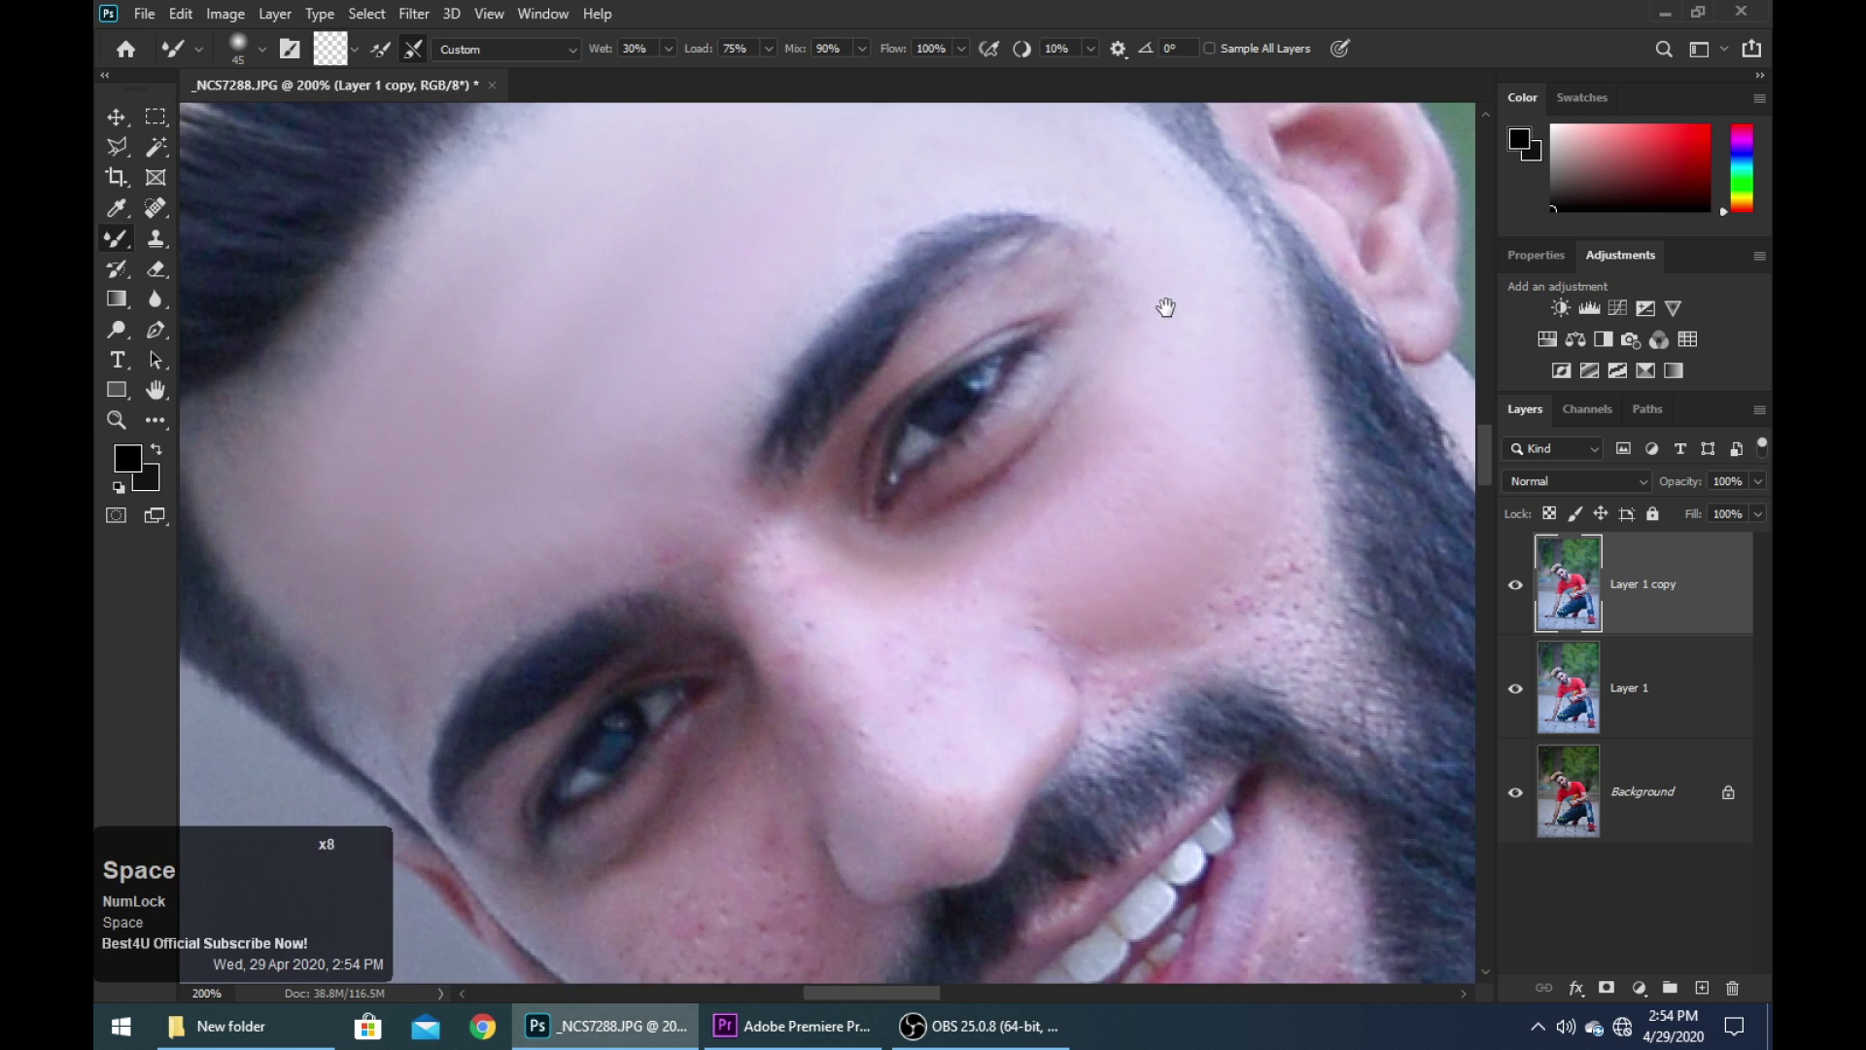
click(808, 487)
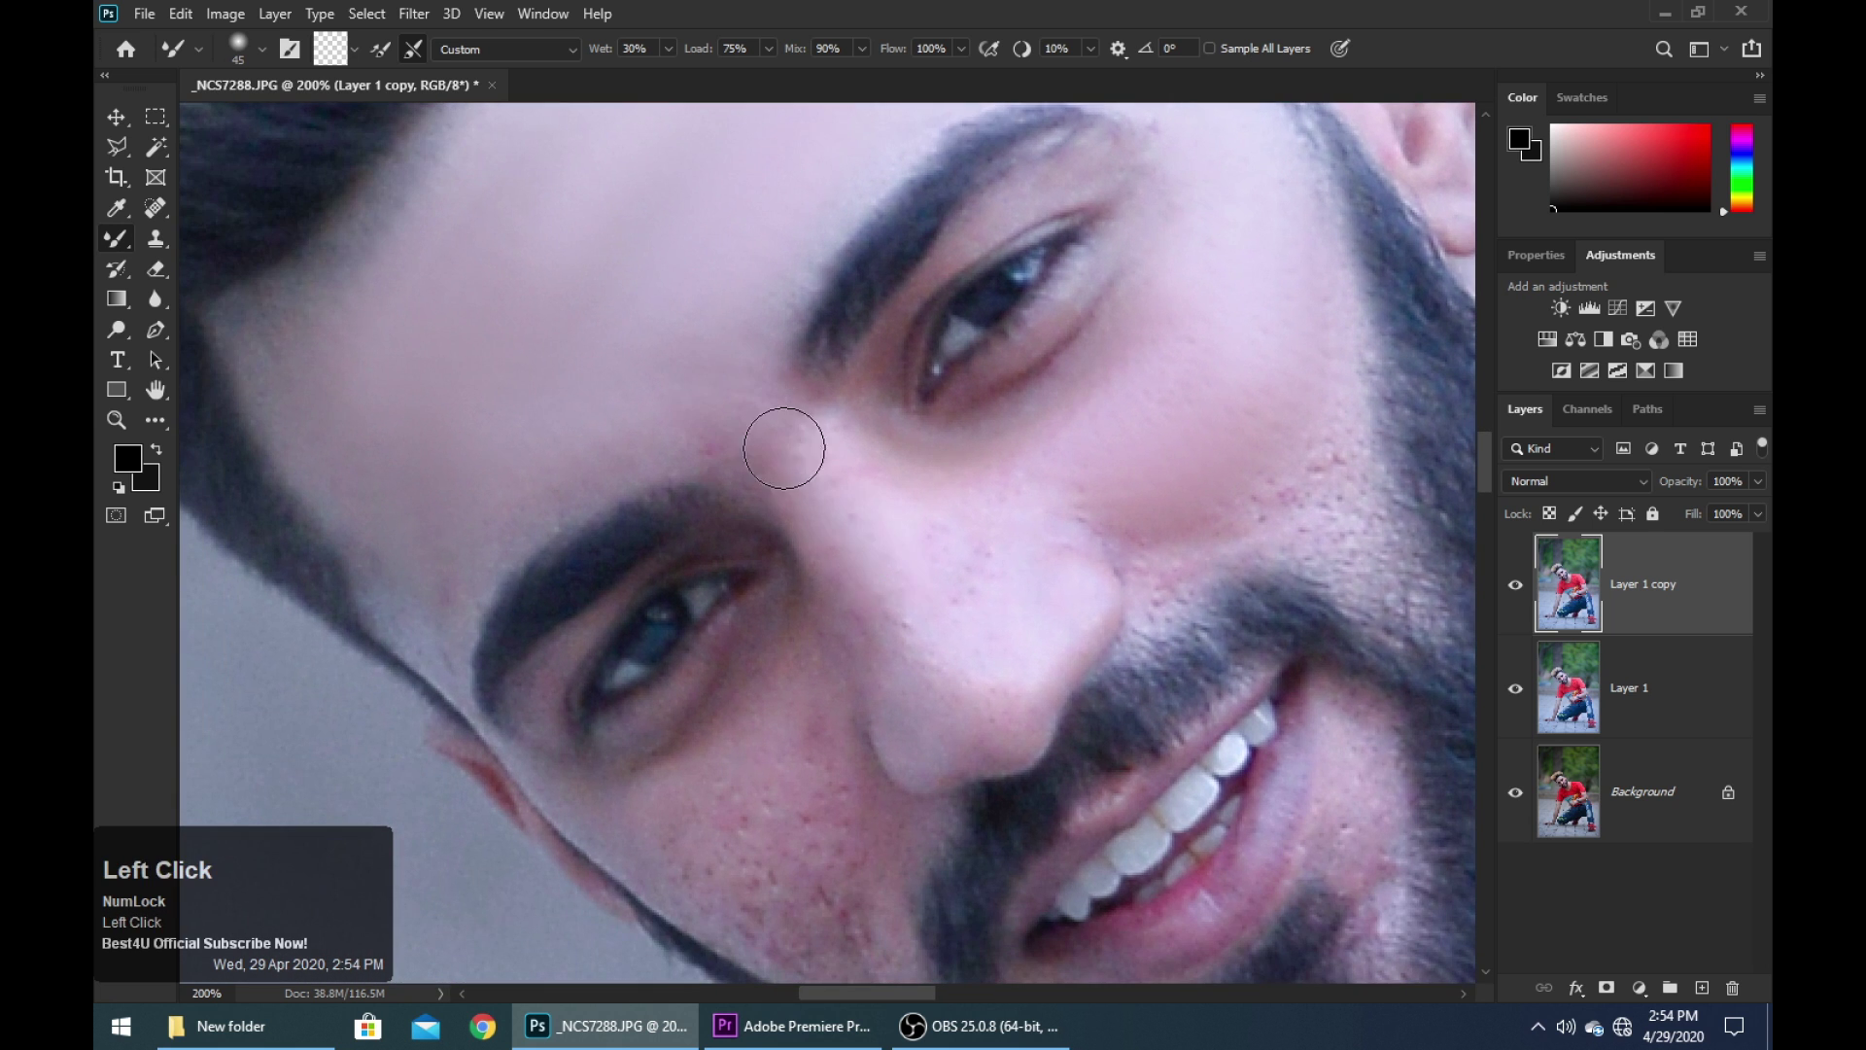
double_click(837, 457)
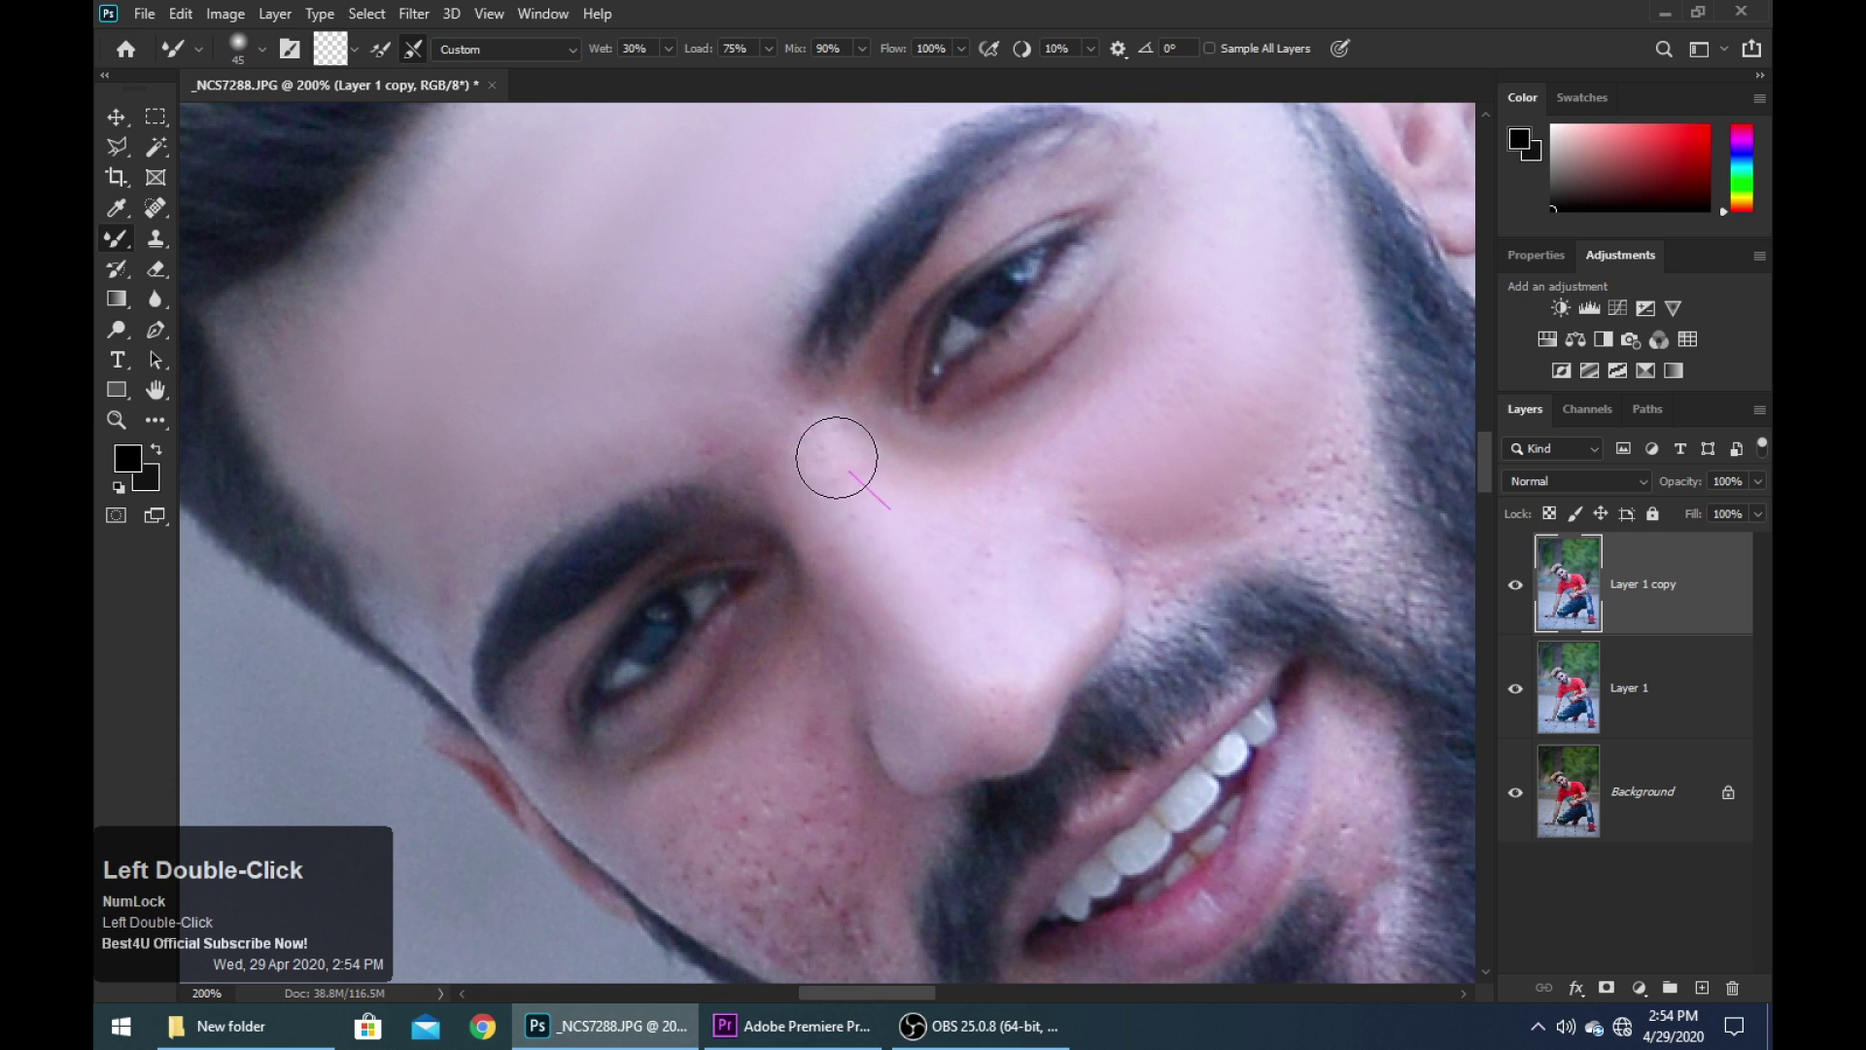
click(979, 473)
key(space)
drag(982, 500, 895, 493)
Smooth the upper part of the far cheek, just below the eye
click(762, 561)
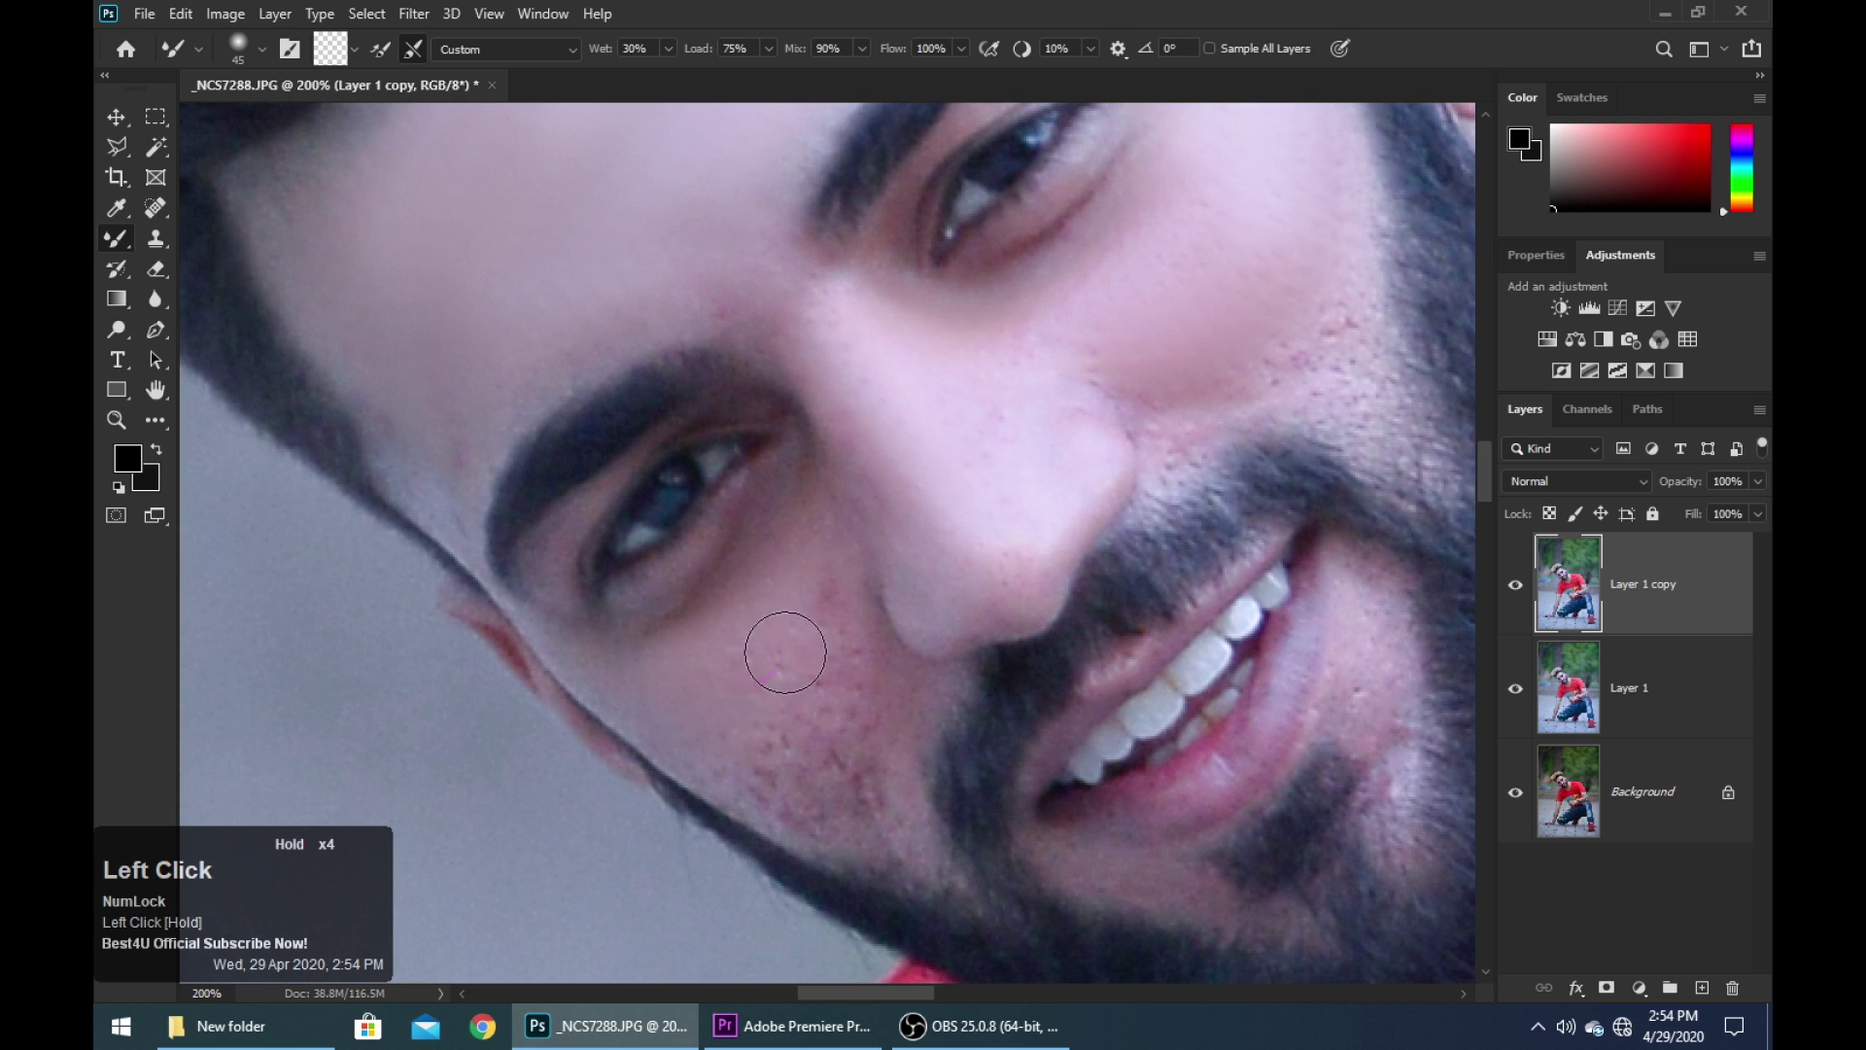
double_click(740, 710)
click(852, 683)
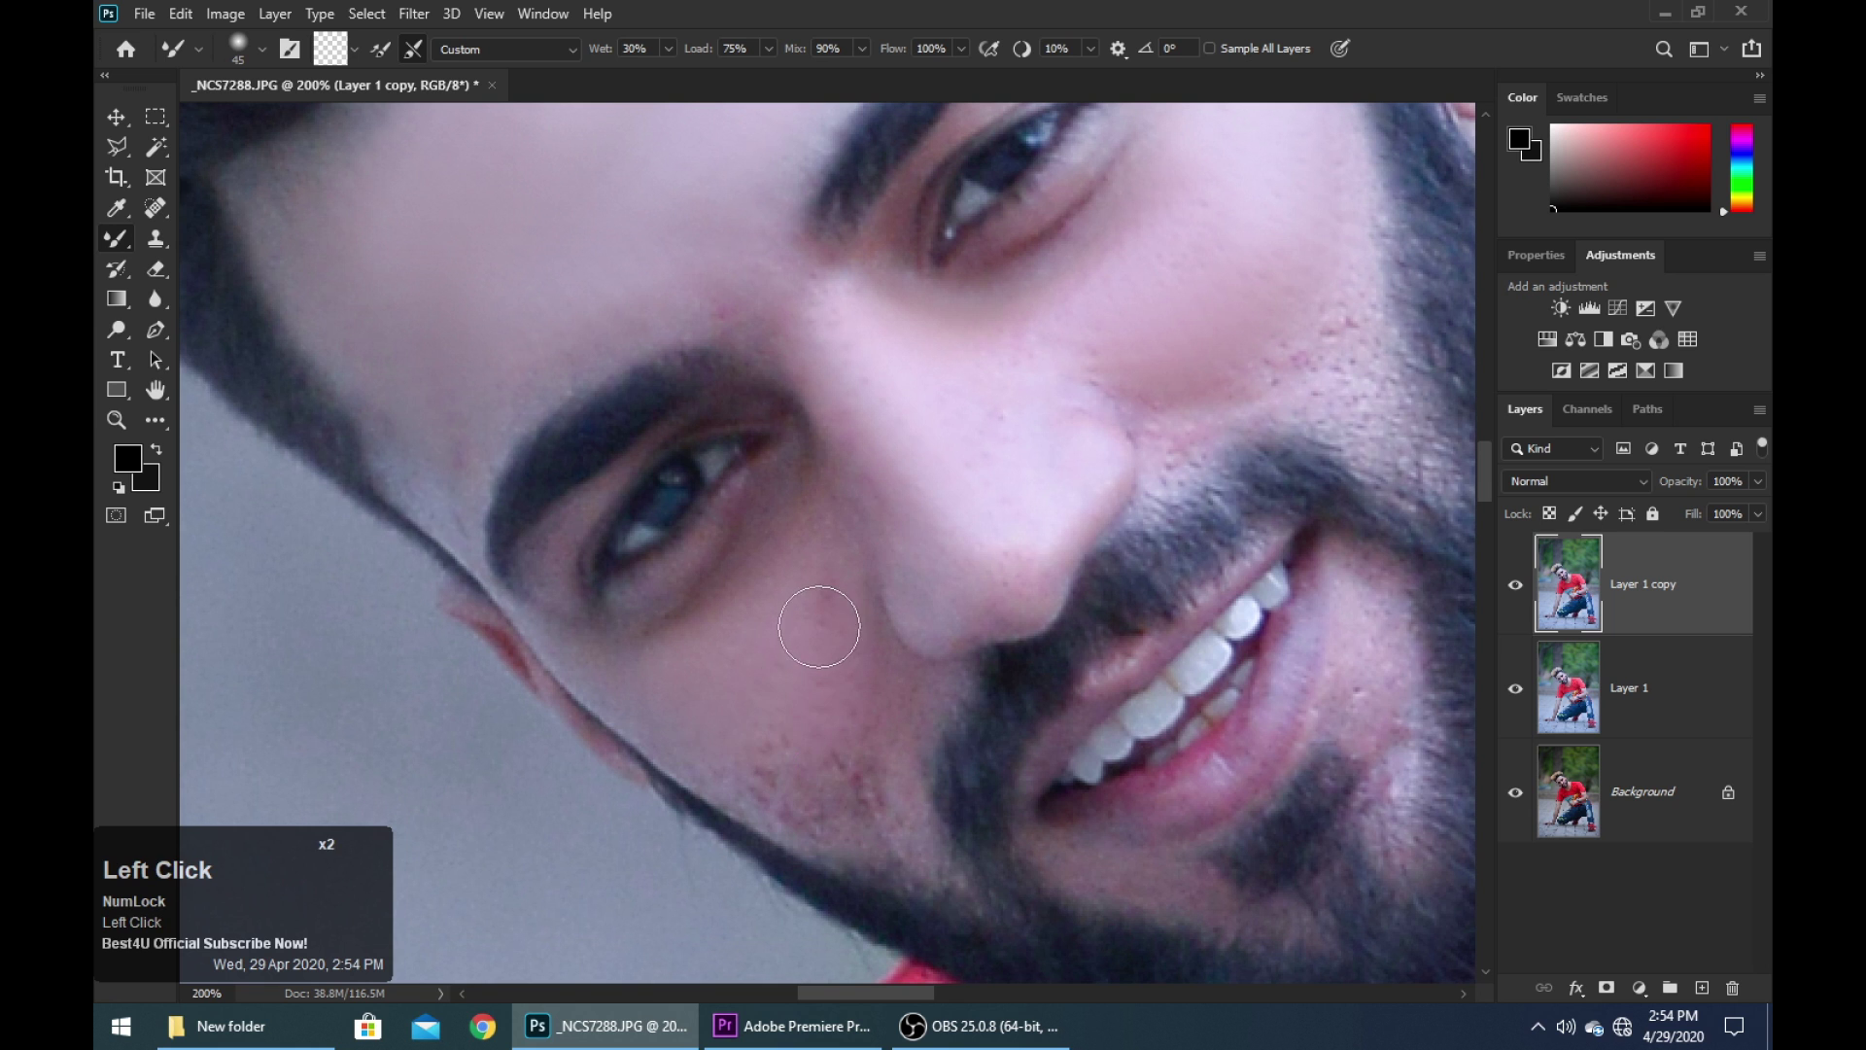
Blend the red blemishes on the lower far cheek down to the beard line and beside the nose
double_click(747, 781)
click(750, 778)
double_click(854, 544)
click(835, 737)
scroll(835, 554, down, 3)
key(space)
click(855, 668)
scroll(882, 564, up, 3)
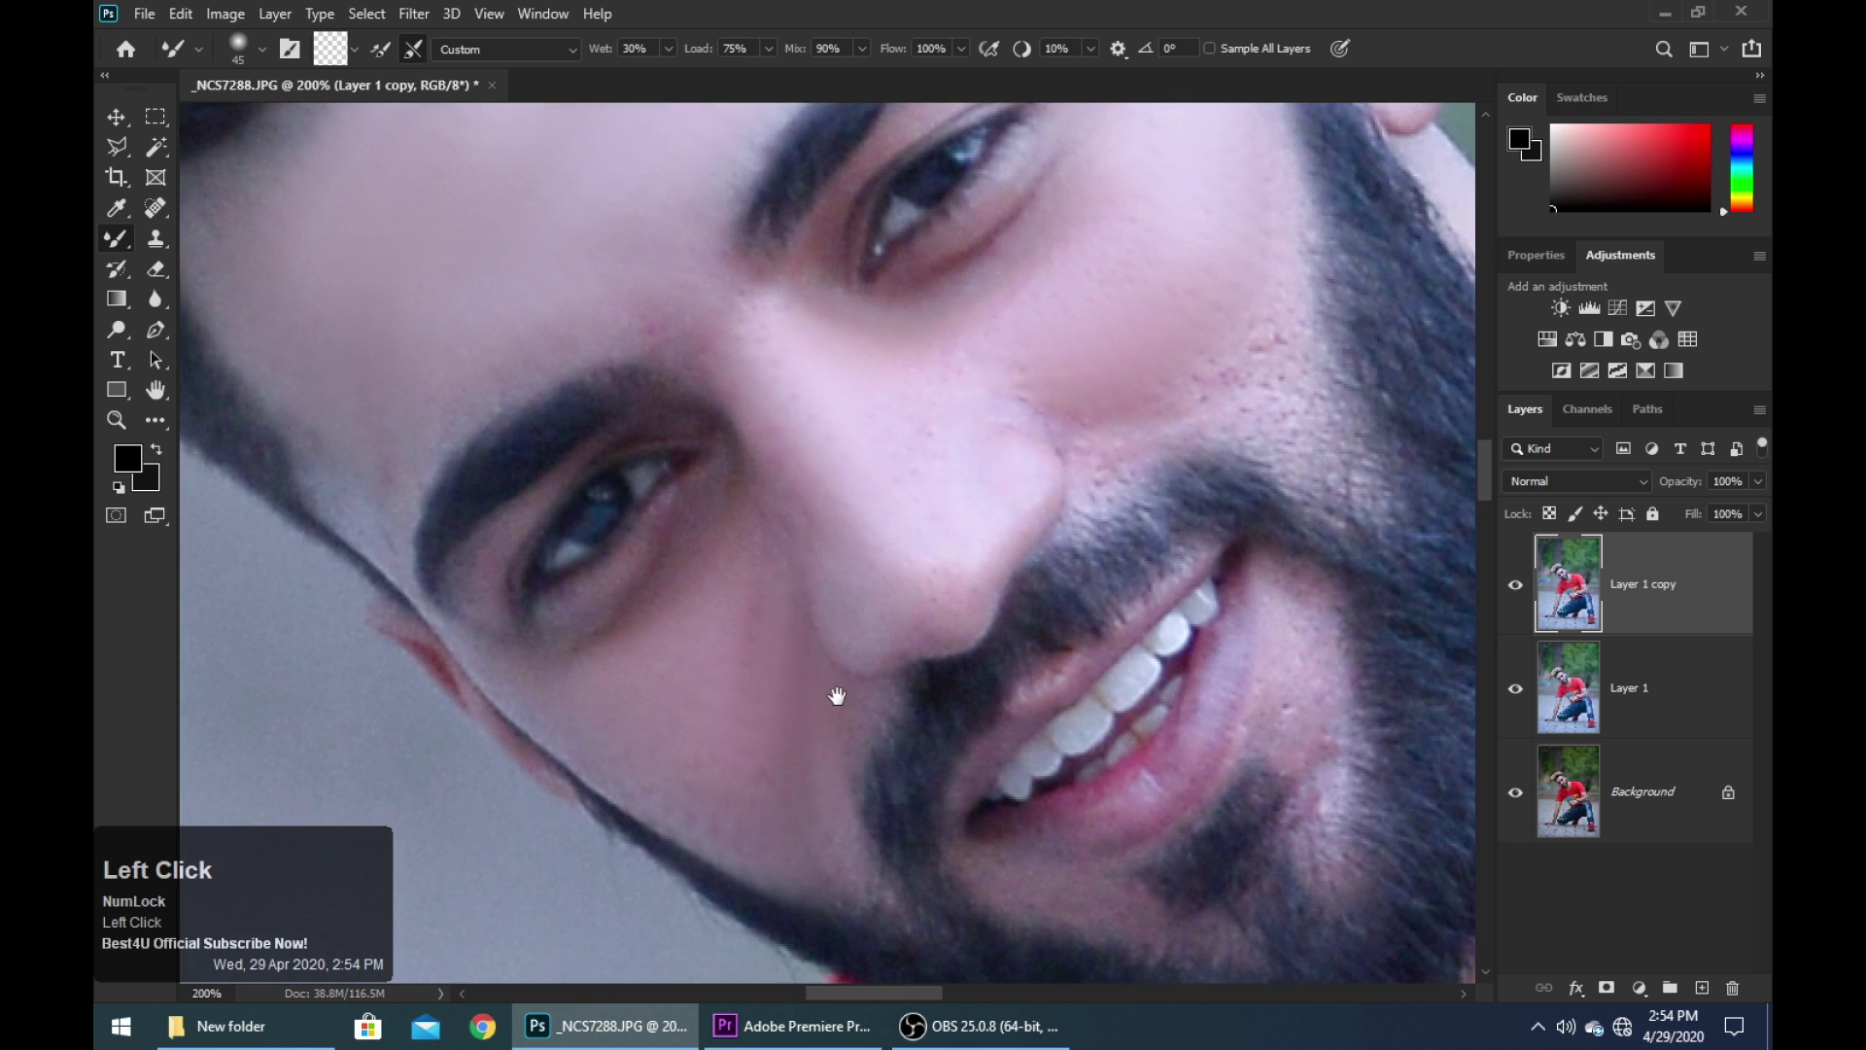
Smooth the tip and far side of the nose and the skin under the far eye
click(985, 510)
key(space)
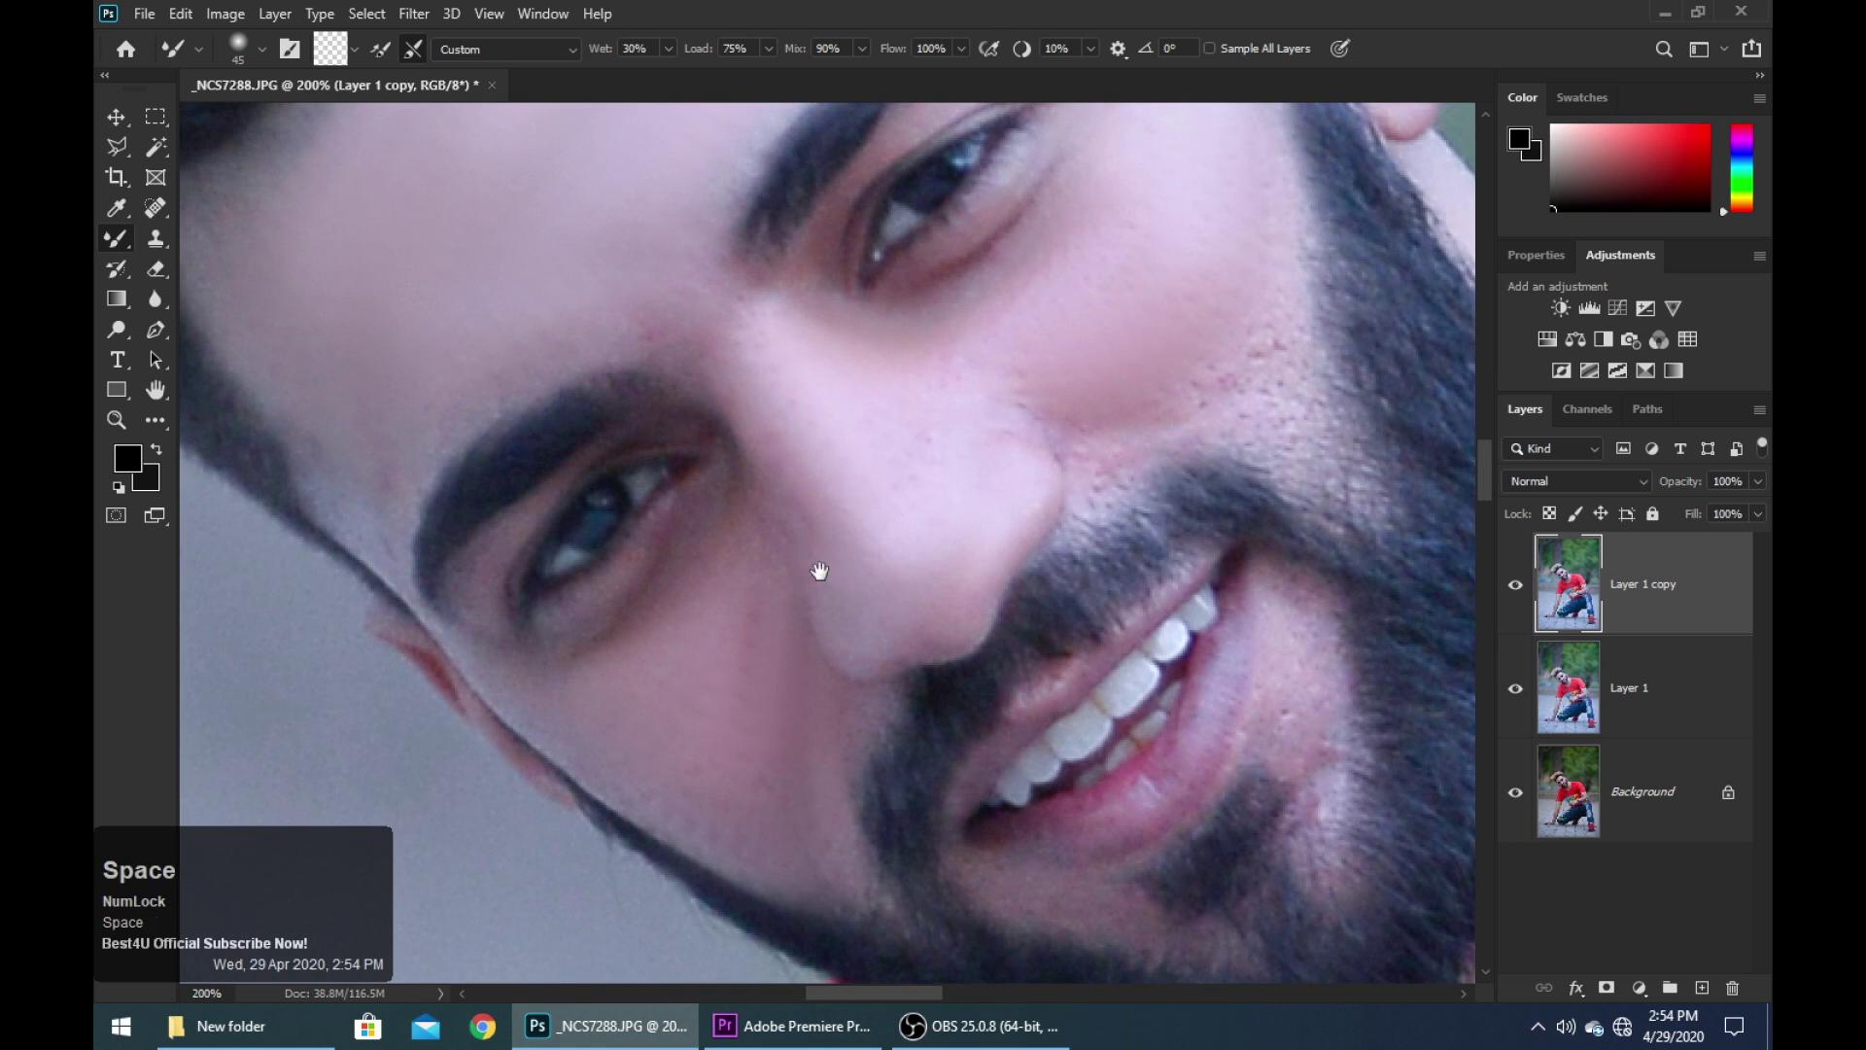
drag(816, 571, 829, 630)
drag(737, 475, 834, 650)
key(space)
drag(782, 585, 797, 574)
click(741, 572)
click(552, 739)
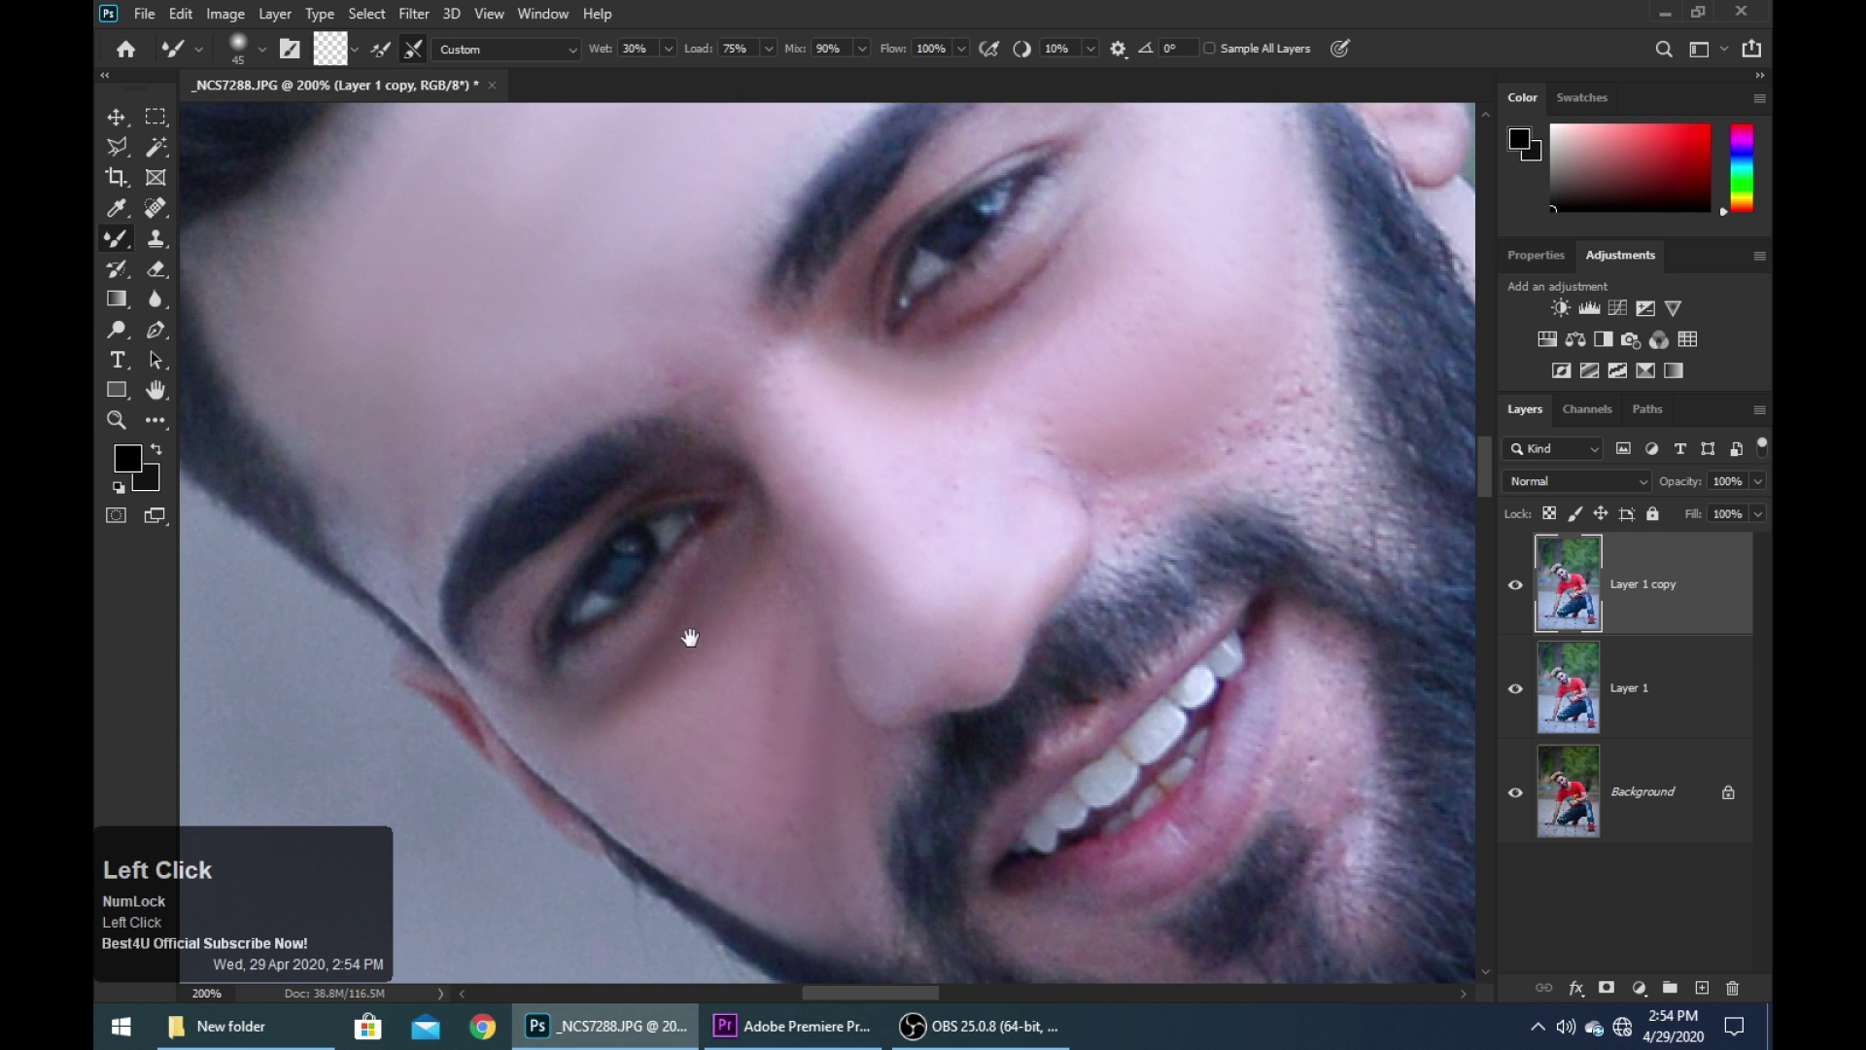
Smooth the far temple between the outer end of the eyebrow and the hairline
key(space)
drag(690, 637, 734, 773)
click(437, 700)
click(395, 645)
click(432, 700)
drag(588, 545, 626, 527)
key(space)
drag(621, 533, 616, 509)
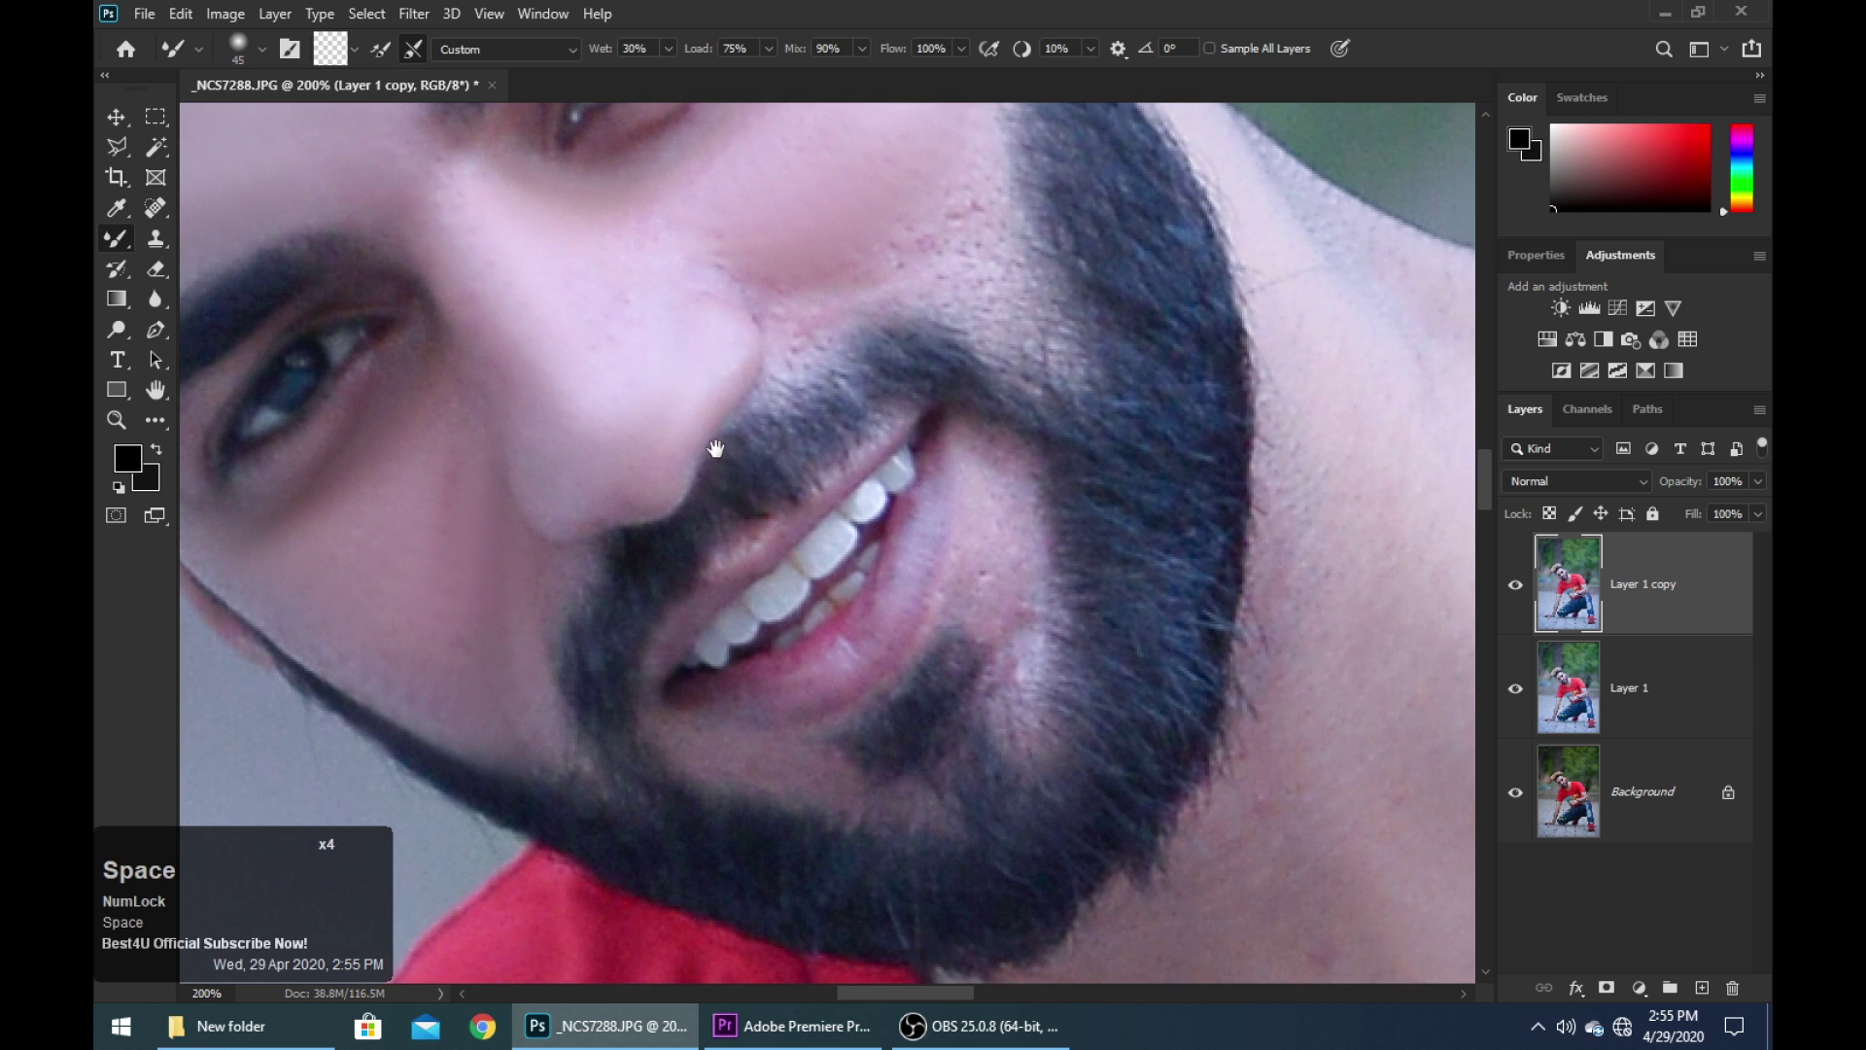
Blend the remaining spots along the nose from the bridge toward the tip
scroll(715, 448, up, 3)
click(603, 470)
click(479, 358)
click(476, 387)
click(475, 387)
Smooth the pores on the near cheek above the moustache
click(820, 457)
click(958, 366)
click(958, 366)
click(975, 436)
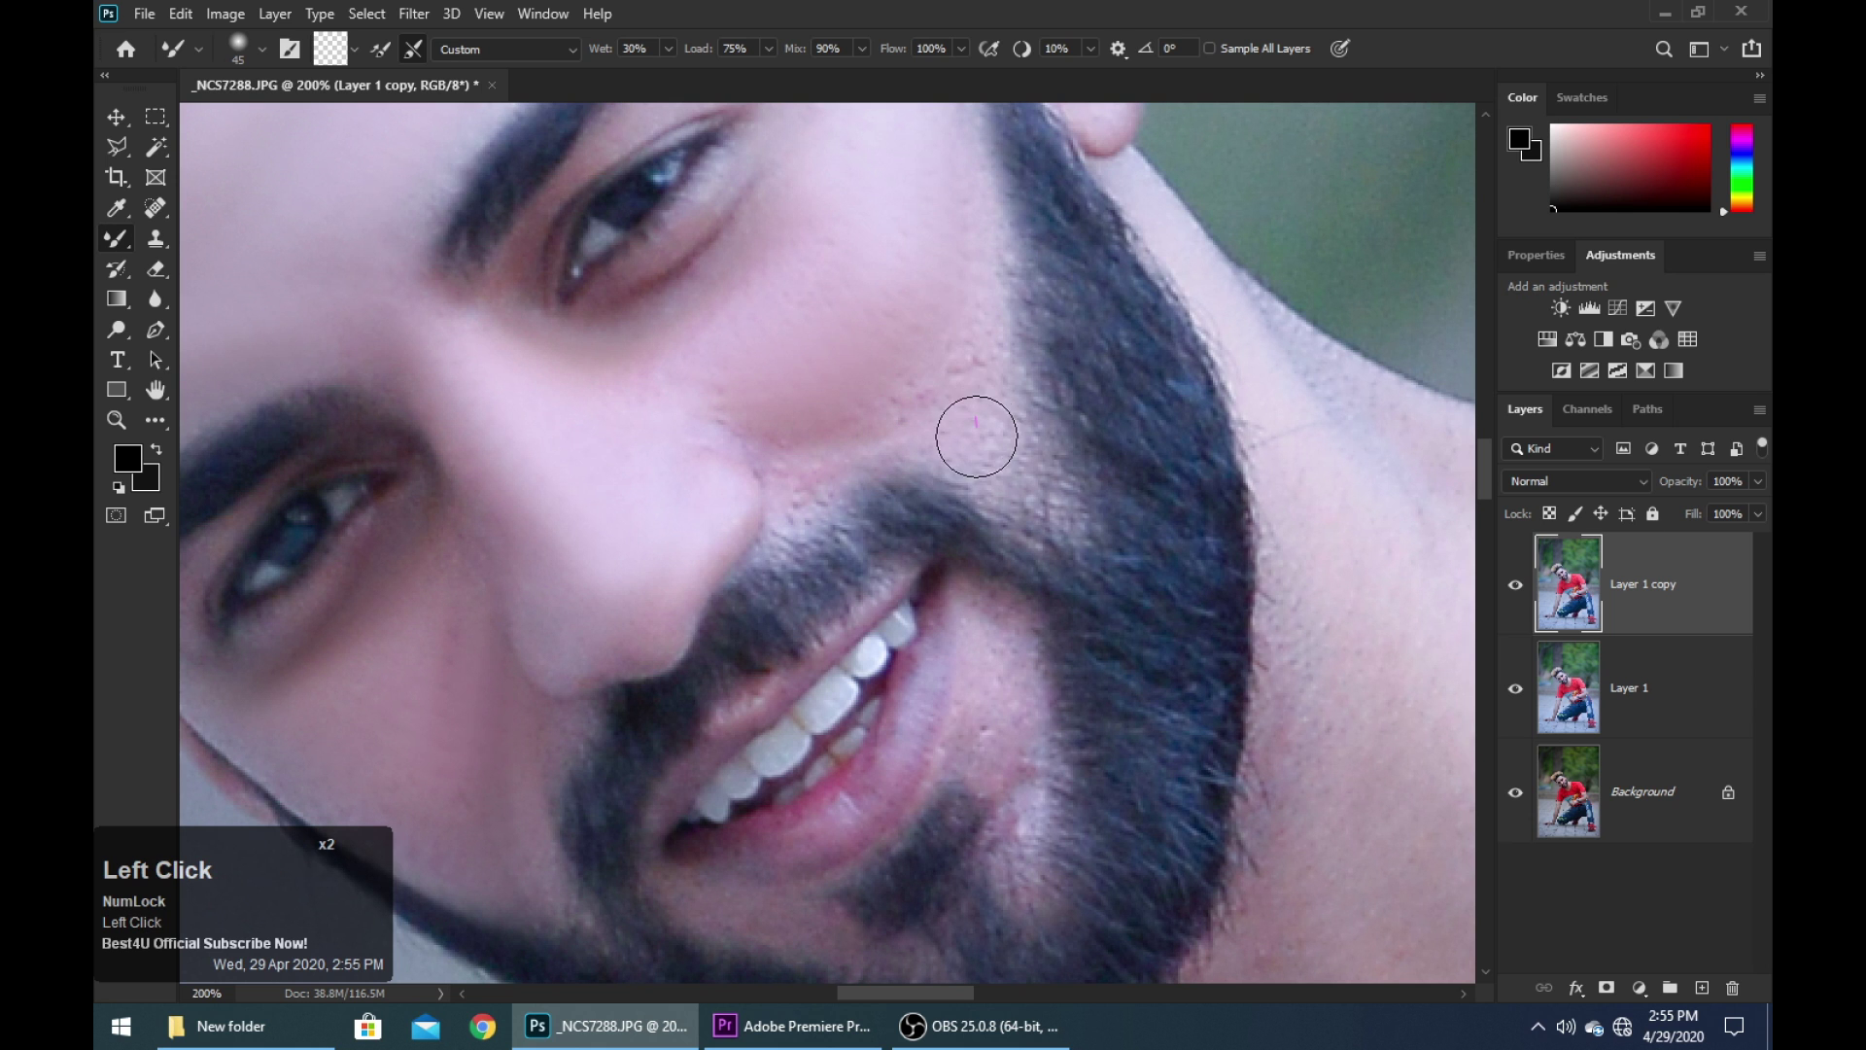
drag(907, 383, 922, 416)
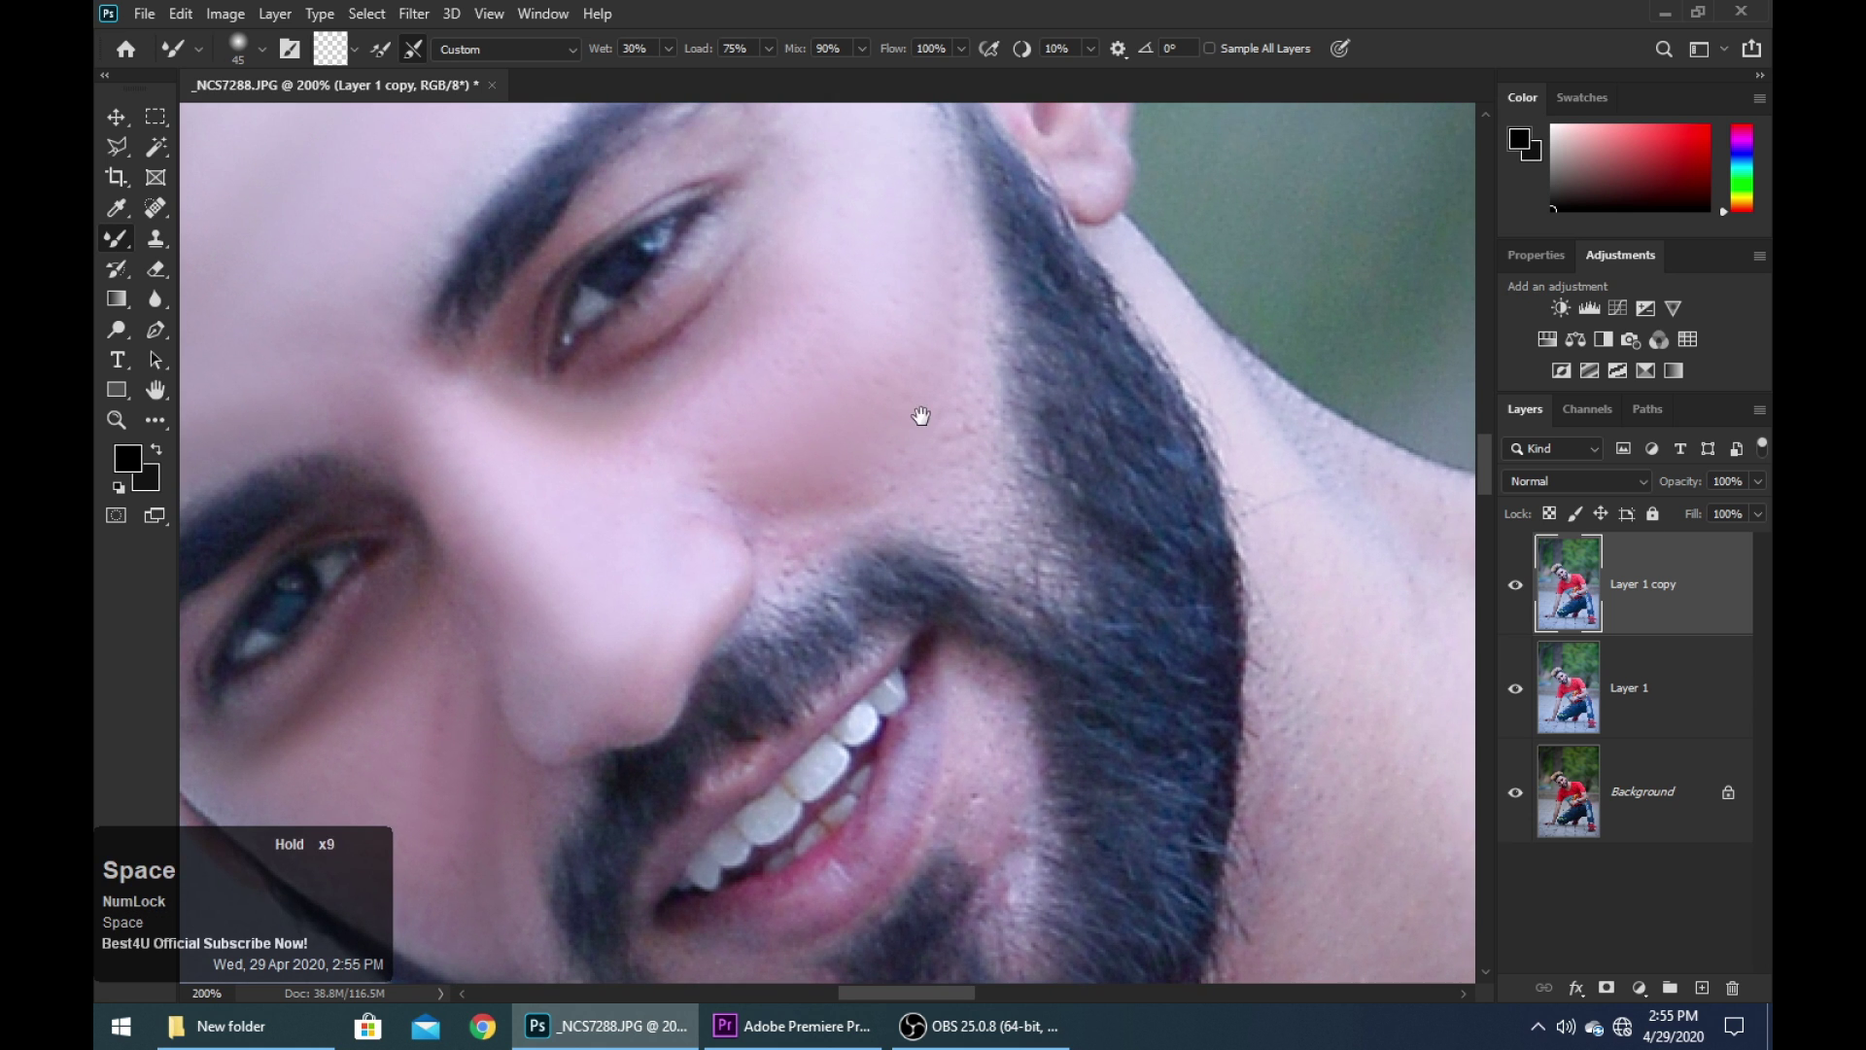
Blend the rough skin where the near cheek meets the edge of the beard
click(970, 333)
click(983, 525)
double_click(929, 438)
click(953, 271)
mouse_move(953, 271)
mouse_down()
mouse_move(833, 267)
mouse_move(908, 425)
mouse_up()
click(1046, 275)
Set the Mixer Brush size to 90 and smooth the neck and the blemishes above the shirt collar
key(ctrl+minus)
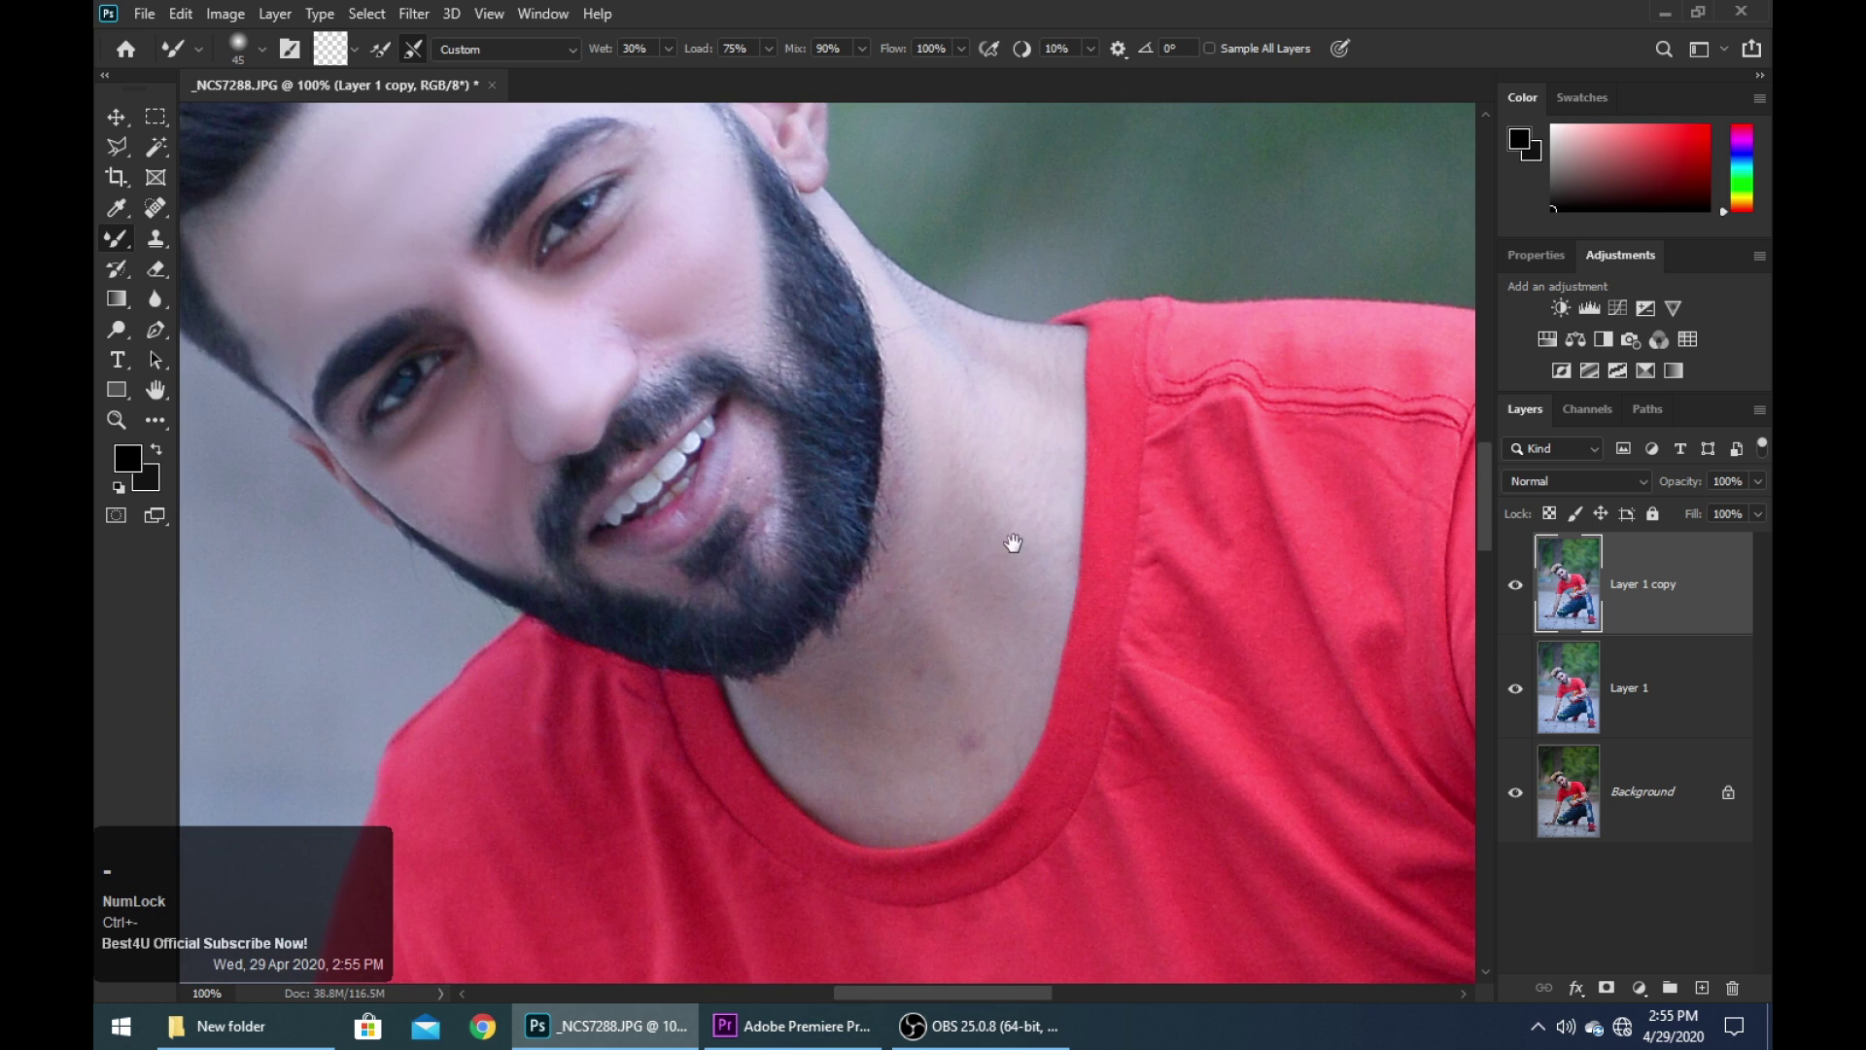
click(937, 595)
click(974, 509)
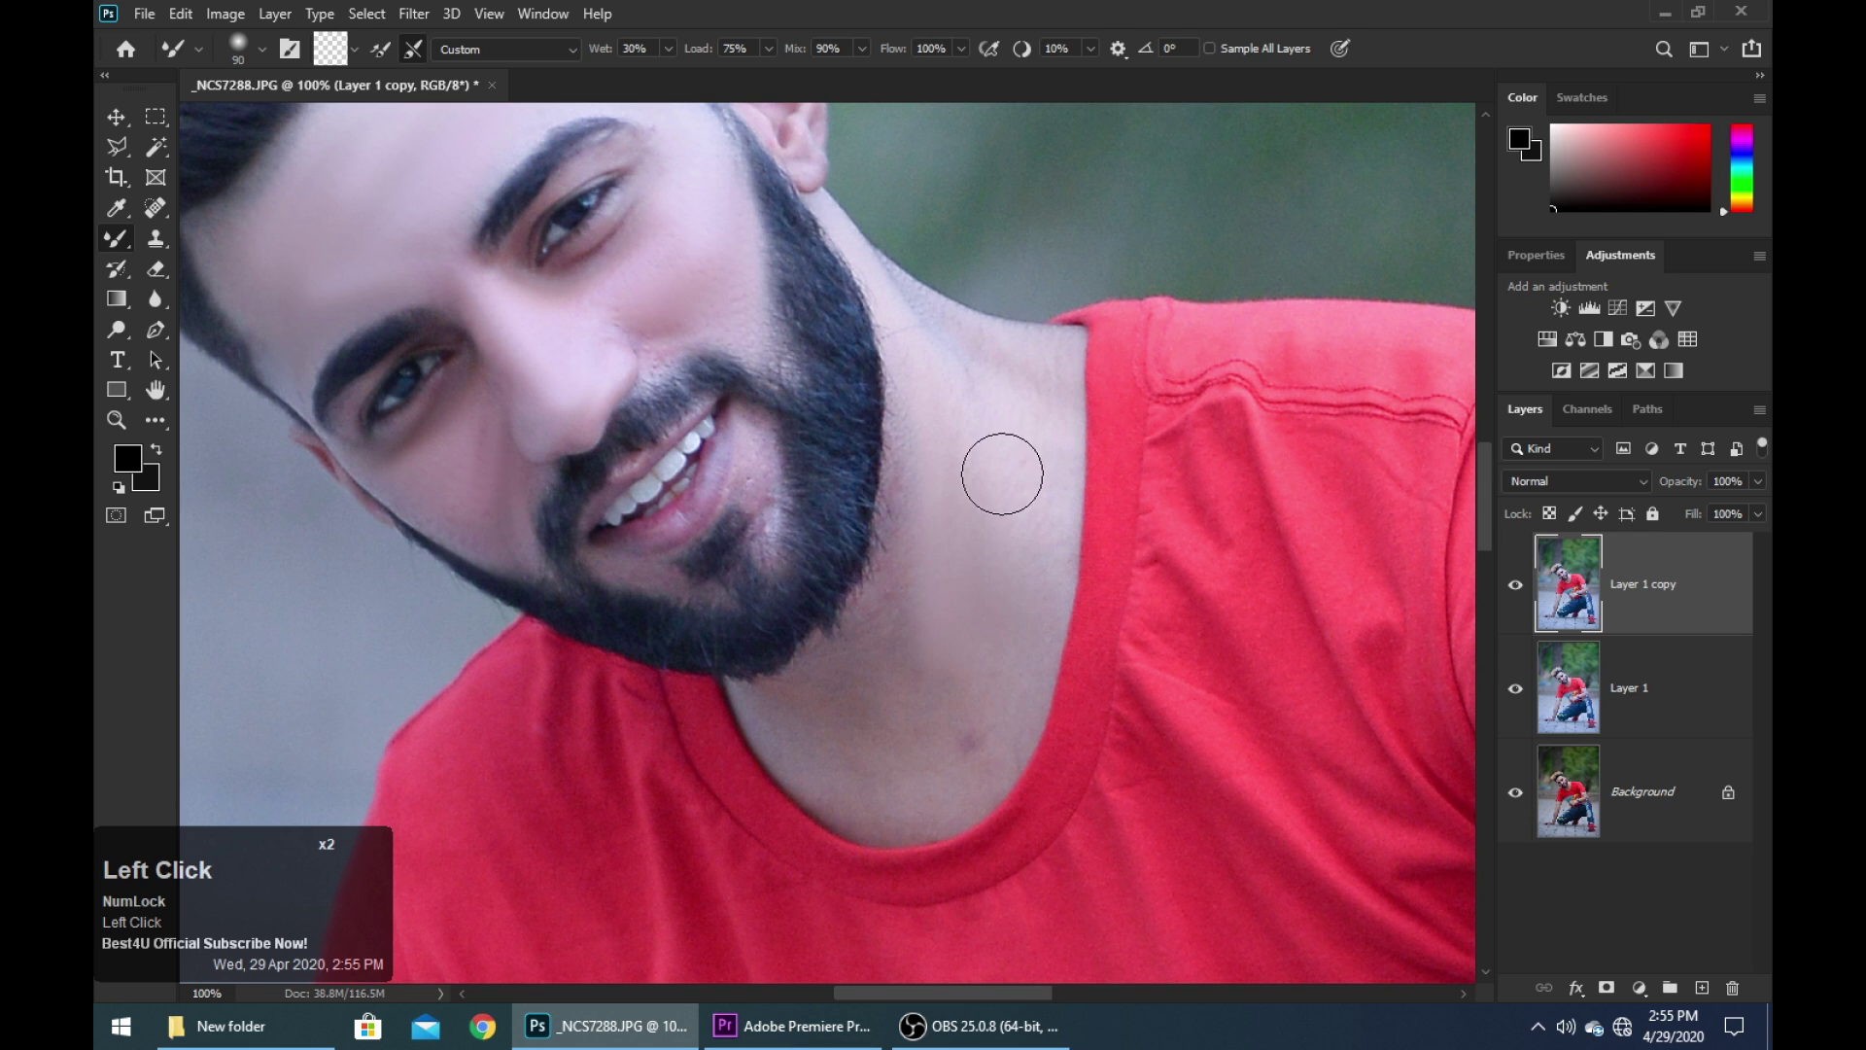
click(928, 767)
triple_click(924, 749)
Smooth the front of the neck from under the beard down to the collar with a slightly smaller Mixer Brush
key(bracketleft)
click(900, 585)
click(855, 688)
drag(868, 624, 915, 564)
mouse_move(914, 564)
mouse_down()
mouse_move(907, 668)
mouse_move(942, 757)
mouse_up()
double_click(822, 777)
click(908, 786)
Reduce the Mixer Brush size further and blend the neck skin close to the beard's edge
key(bracketleft)
key(bracketleft)
key(bracketleft)
click(915, 605)
double_click(995, 583)
Set the Mixer Brush size to 70 and even out the side of the neck along the collar
key(bracketright)
key(bracketright)
click(928, 469)
mouse_move(1046, 508)
mouse_down()
mouse_move(1056, 700)
mouse_move(1057, 659)
mouse_move(1039, 745)
mouse_move(1012, 670)
mouse_up()
click(988, 620)
key(space)
drag(954, 575, 1085, 712)
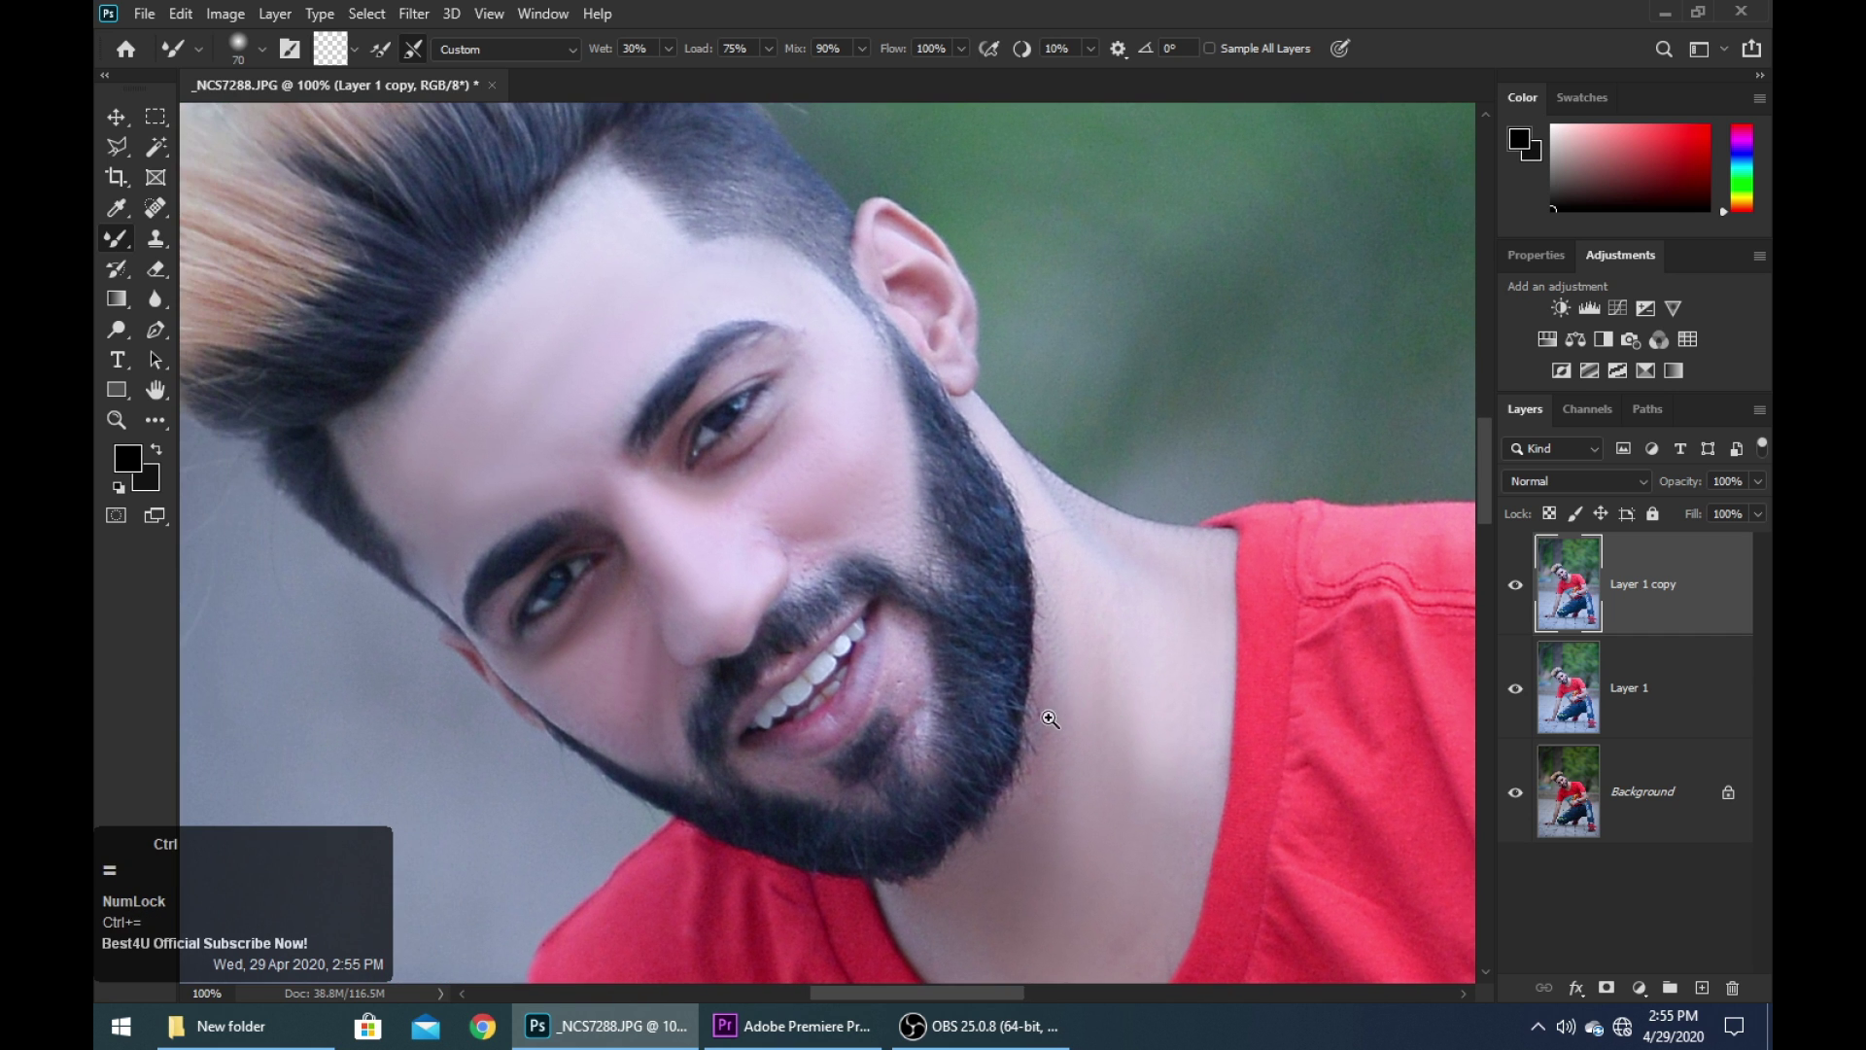
Set the Mixer Brush size to 45 and smooth the patch of skin beside the corner of the mouth
click(1050, 719)
key(bracketleft)
key(bracketleft)
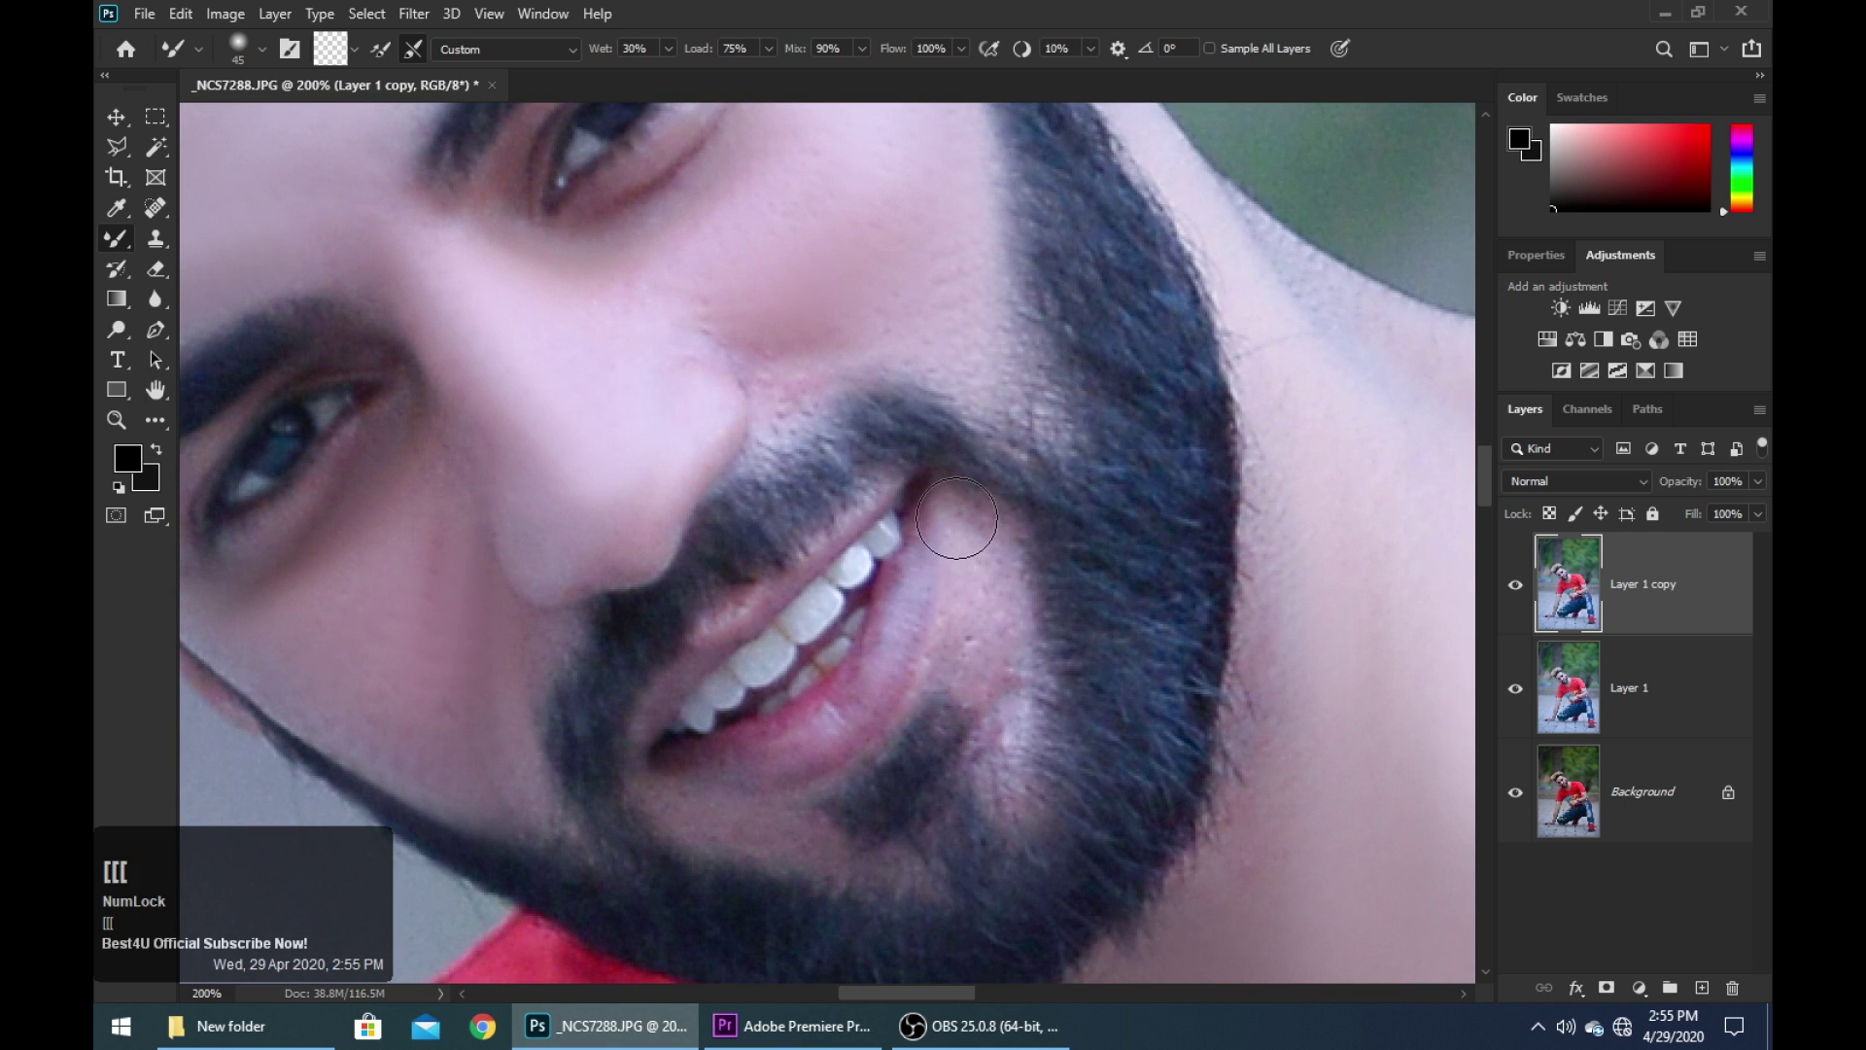
mouse_move(991, 540)
mouse_down()
mouse_move(991, 694)
mouse_move(966, 520)
mouse_move(960, 674)
mouse_move(972, 518)
mouse_up()
drag(988, 627, 1035, 519)
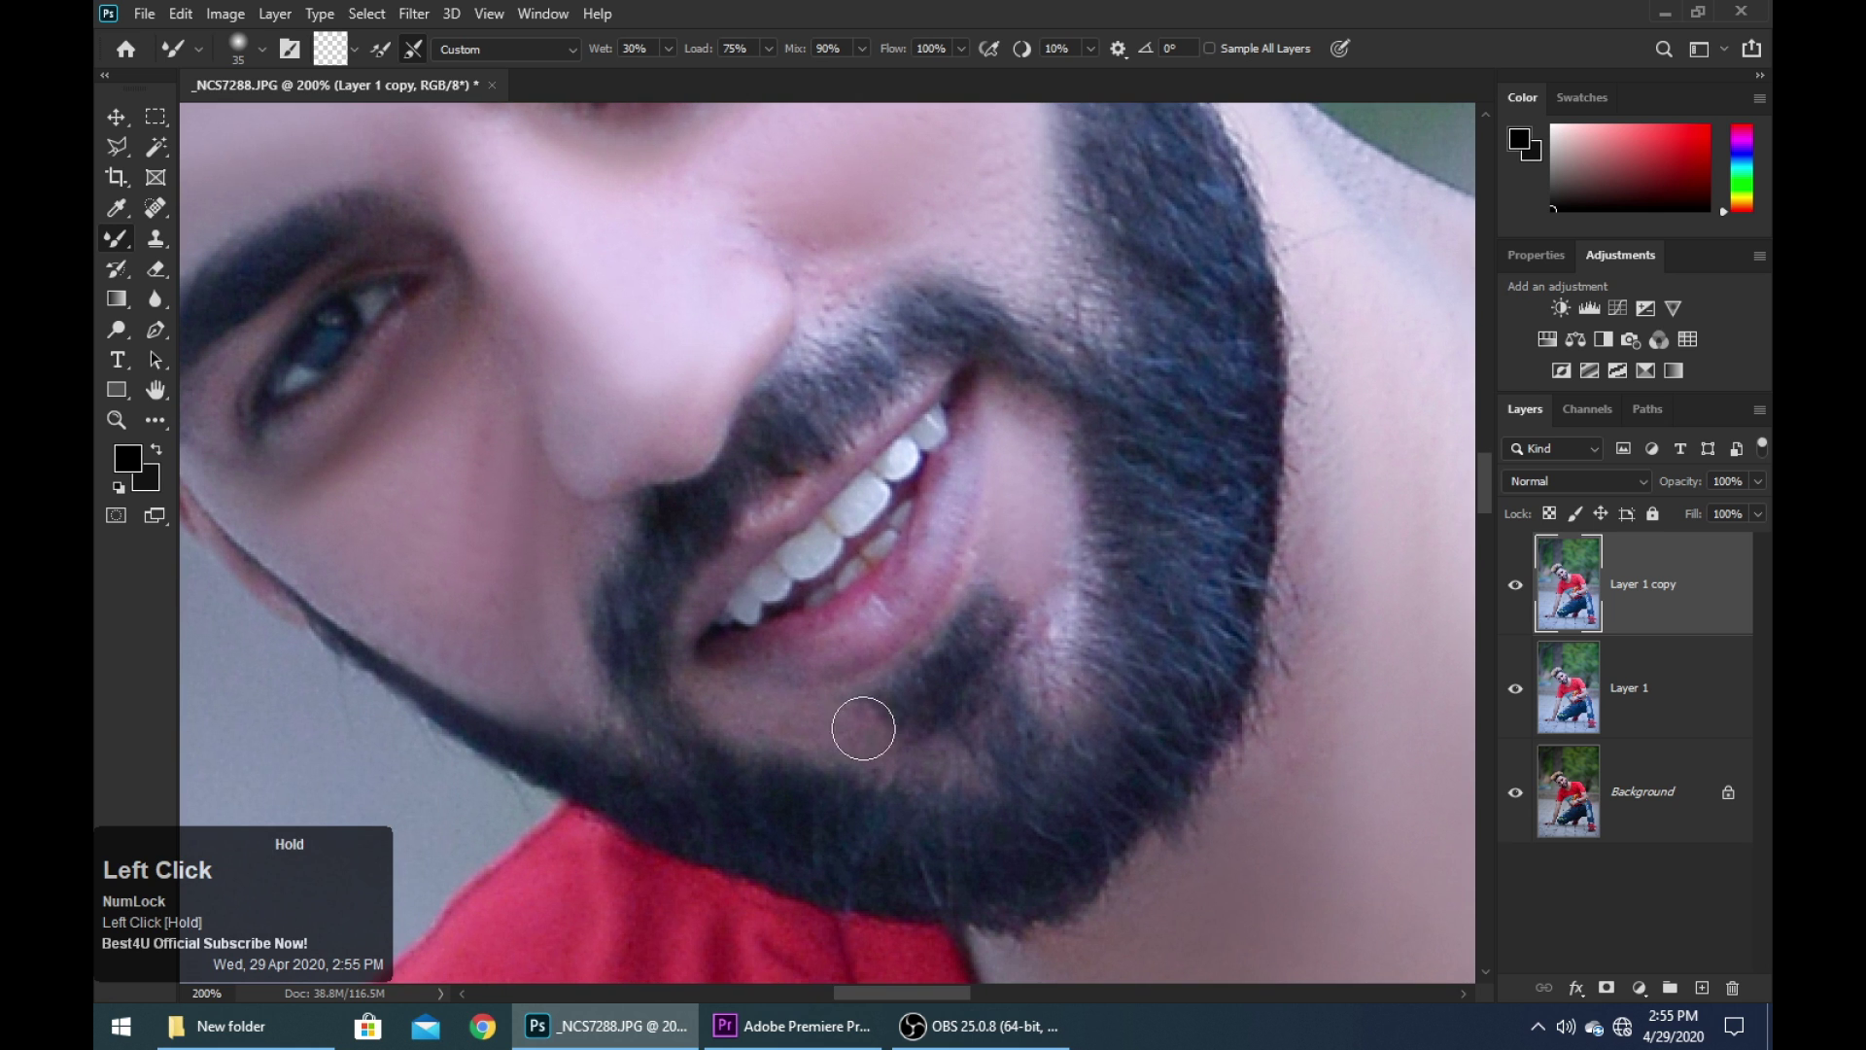
Smooth the bare skin below the lower lip, reducing the Mixer Brush size from 35 to 20 for the narrow areas
mouse_move(842, 714)
mouse_down()
mouse_move(705, 690)
mouse_move(747, 718)
mouse_move(878, 739)
mouse_up()
key([)
key([)
key([)
drag(705, 685, 699, 675)
mouse_move(908, 669)
mouse_down()
mouse_move(1074, 587)
mouse_move(1033, 638)
mouse_up()
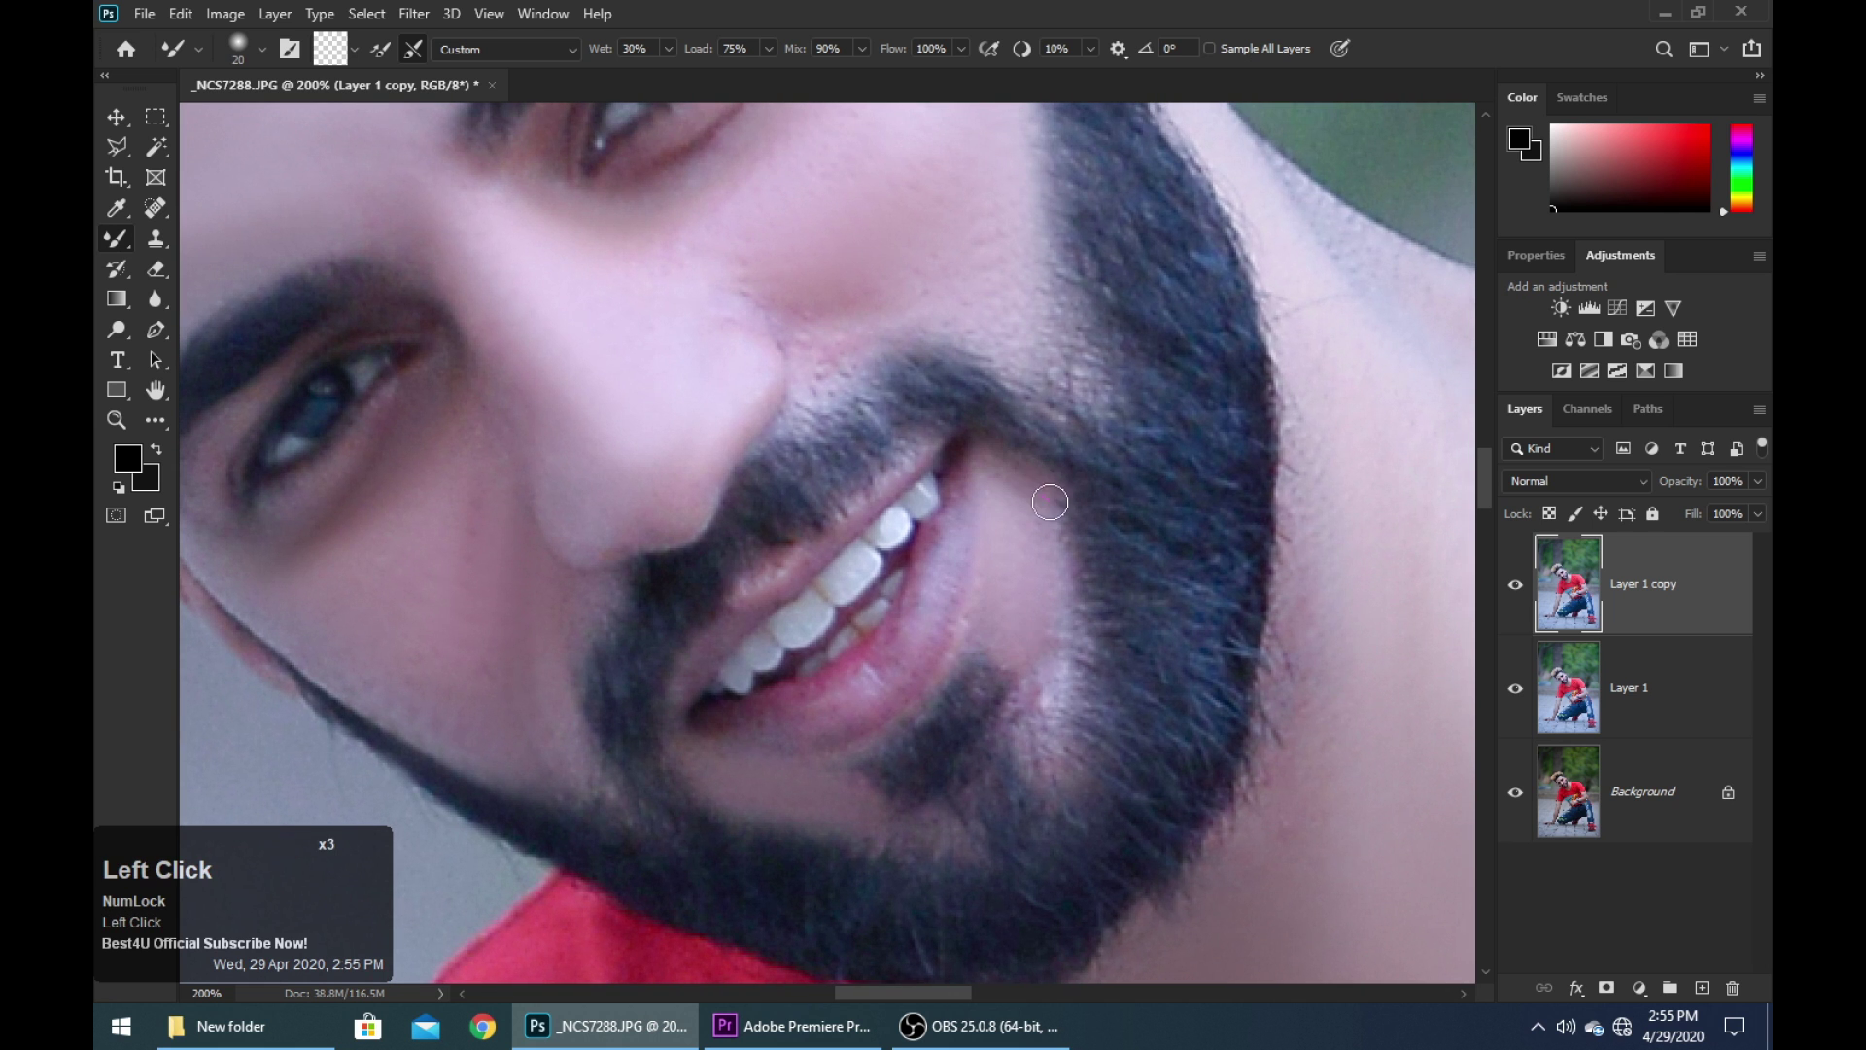
Blend the skin beside the mouth along the inner edge of the beard with the size 20 Mixer Brush
drag(1056, 536, 1073, 810)
drag(1058, 698, 1068, 812)
mouse_move(1070, 594)
mouse_down()
mouse_move(1085, 806)
mouse_move(1020, 778)
mouse_move(1062, 583)
mouse_move(1041, 596)
mouse_move(1061, 629)
mouse_up()
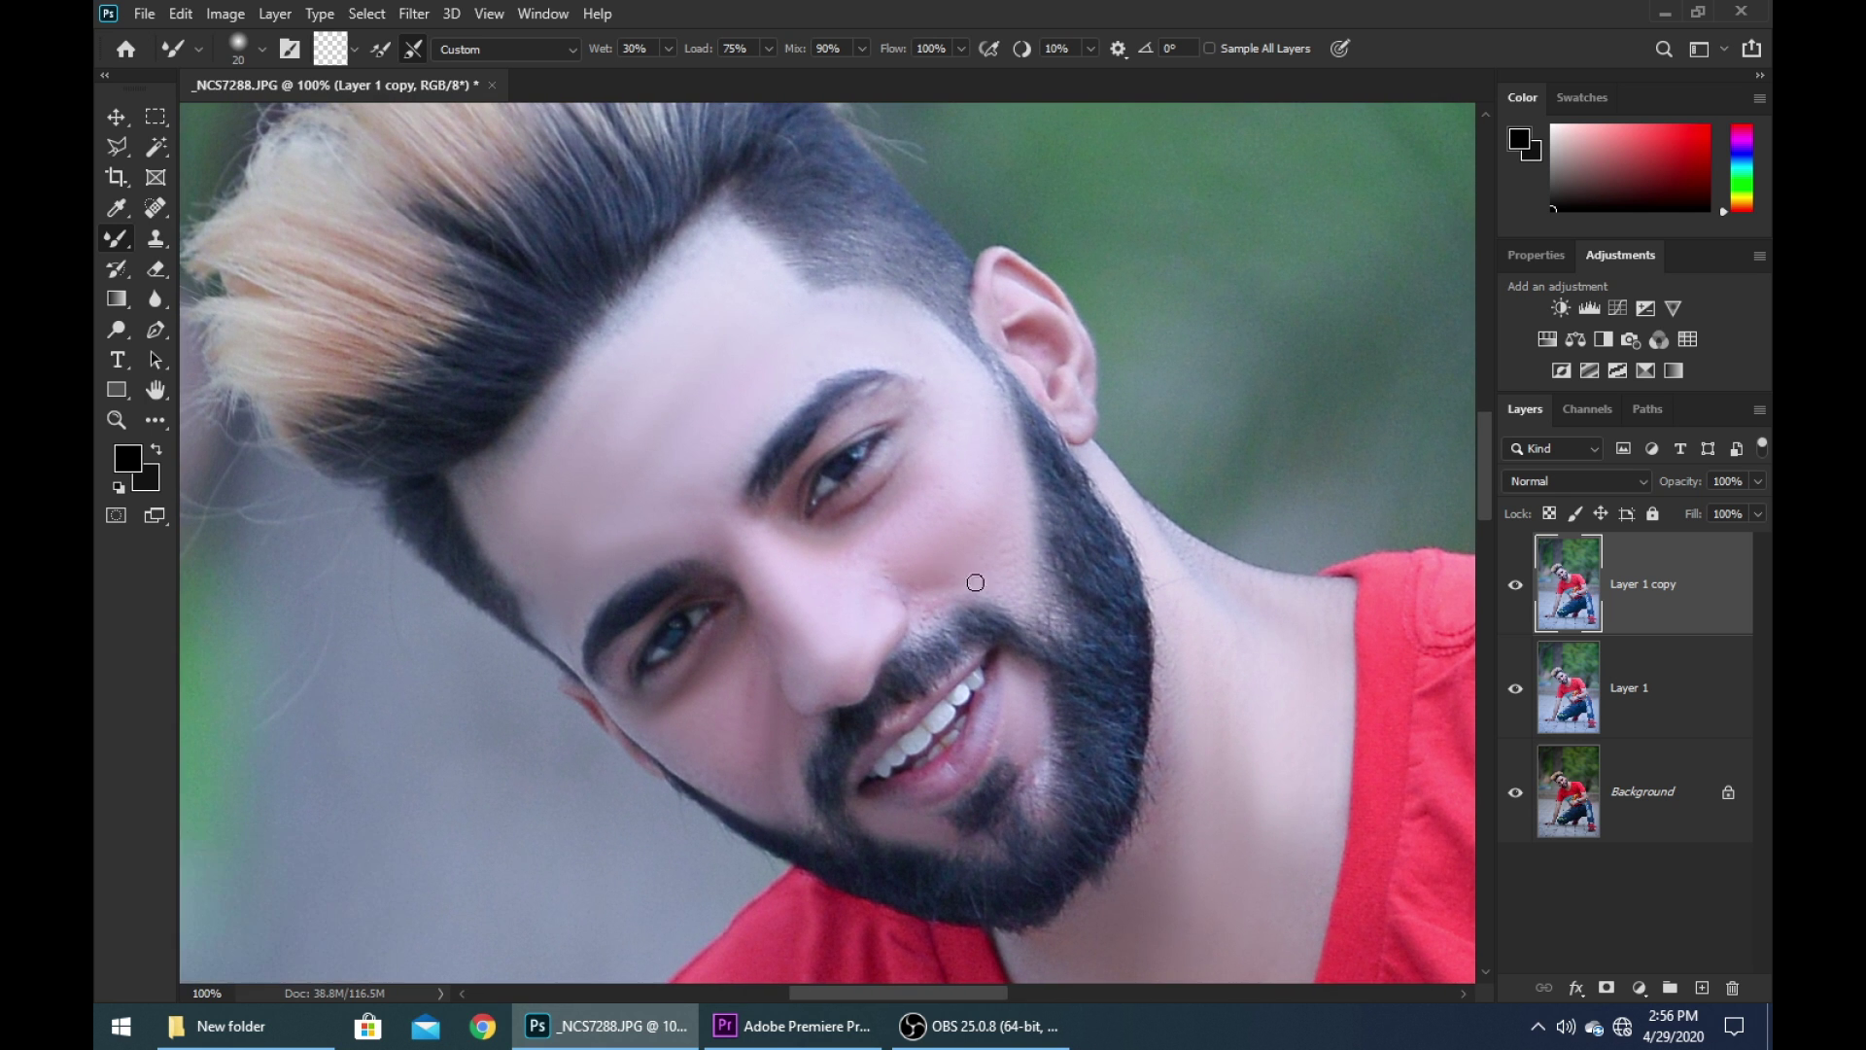
Switch from the Mixer Brush to the regular Brush tool
right_click(116, 248)
click(194, 237)
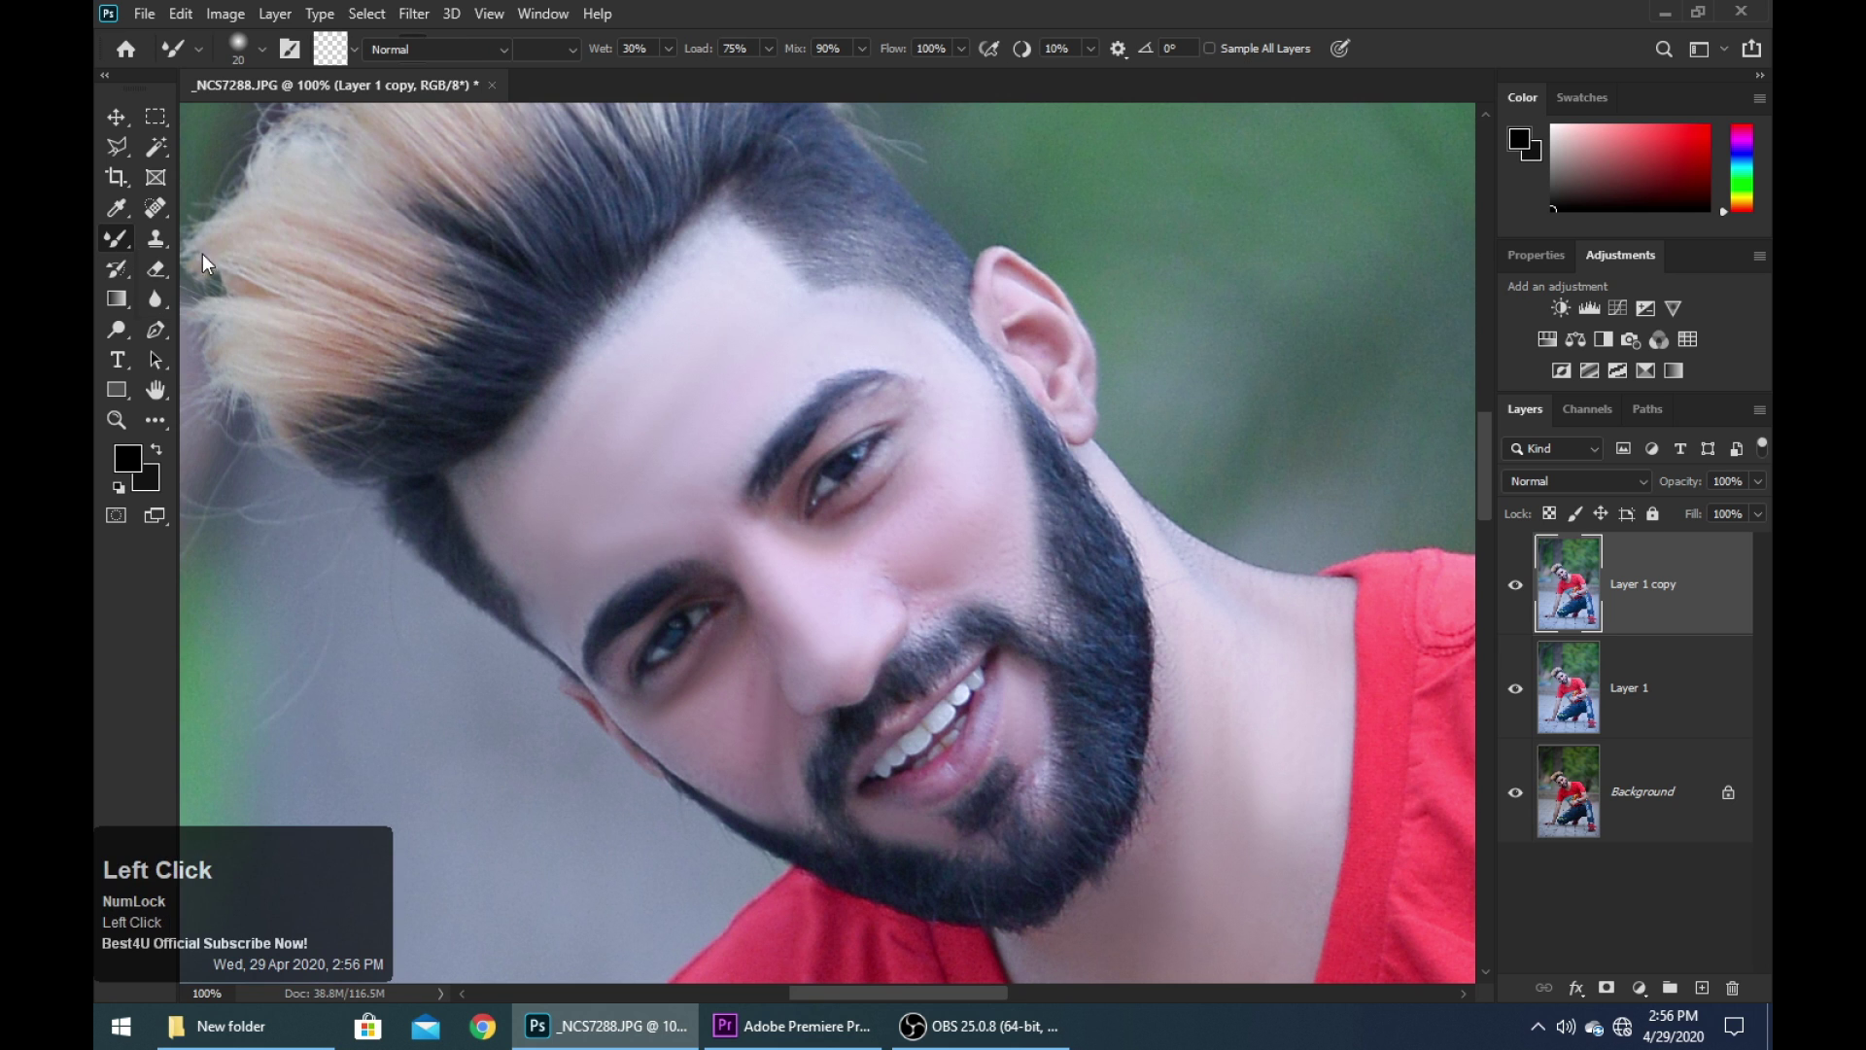
key(b)
Try to paint a sampled skin tone over the forehead at 32% opacity and 33% flow
alt+click(612, 452)
mouse_move(666, 375)
mouse_down()
mouse_move(608, 491)
mouse_move(694, 416)
mouse_move(668, 342)
mouse_up()
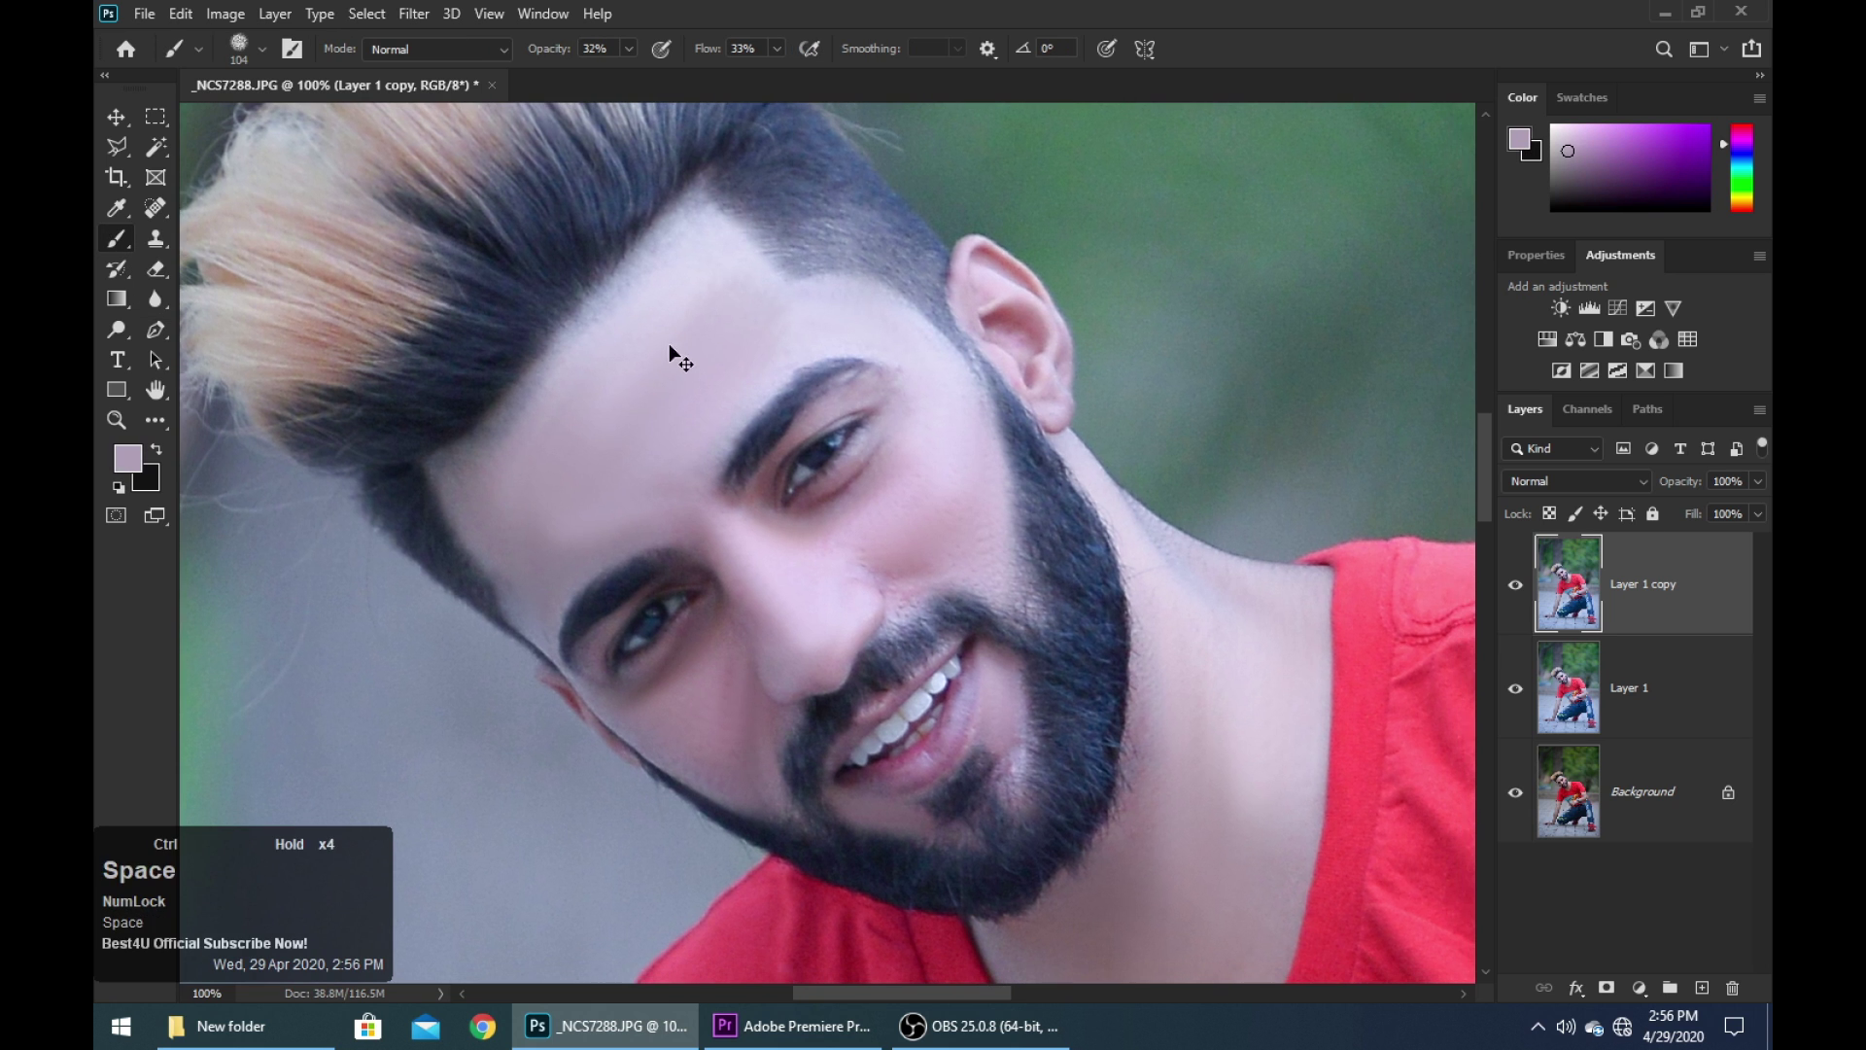
key(ctrl+z)
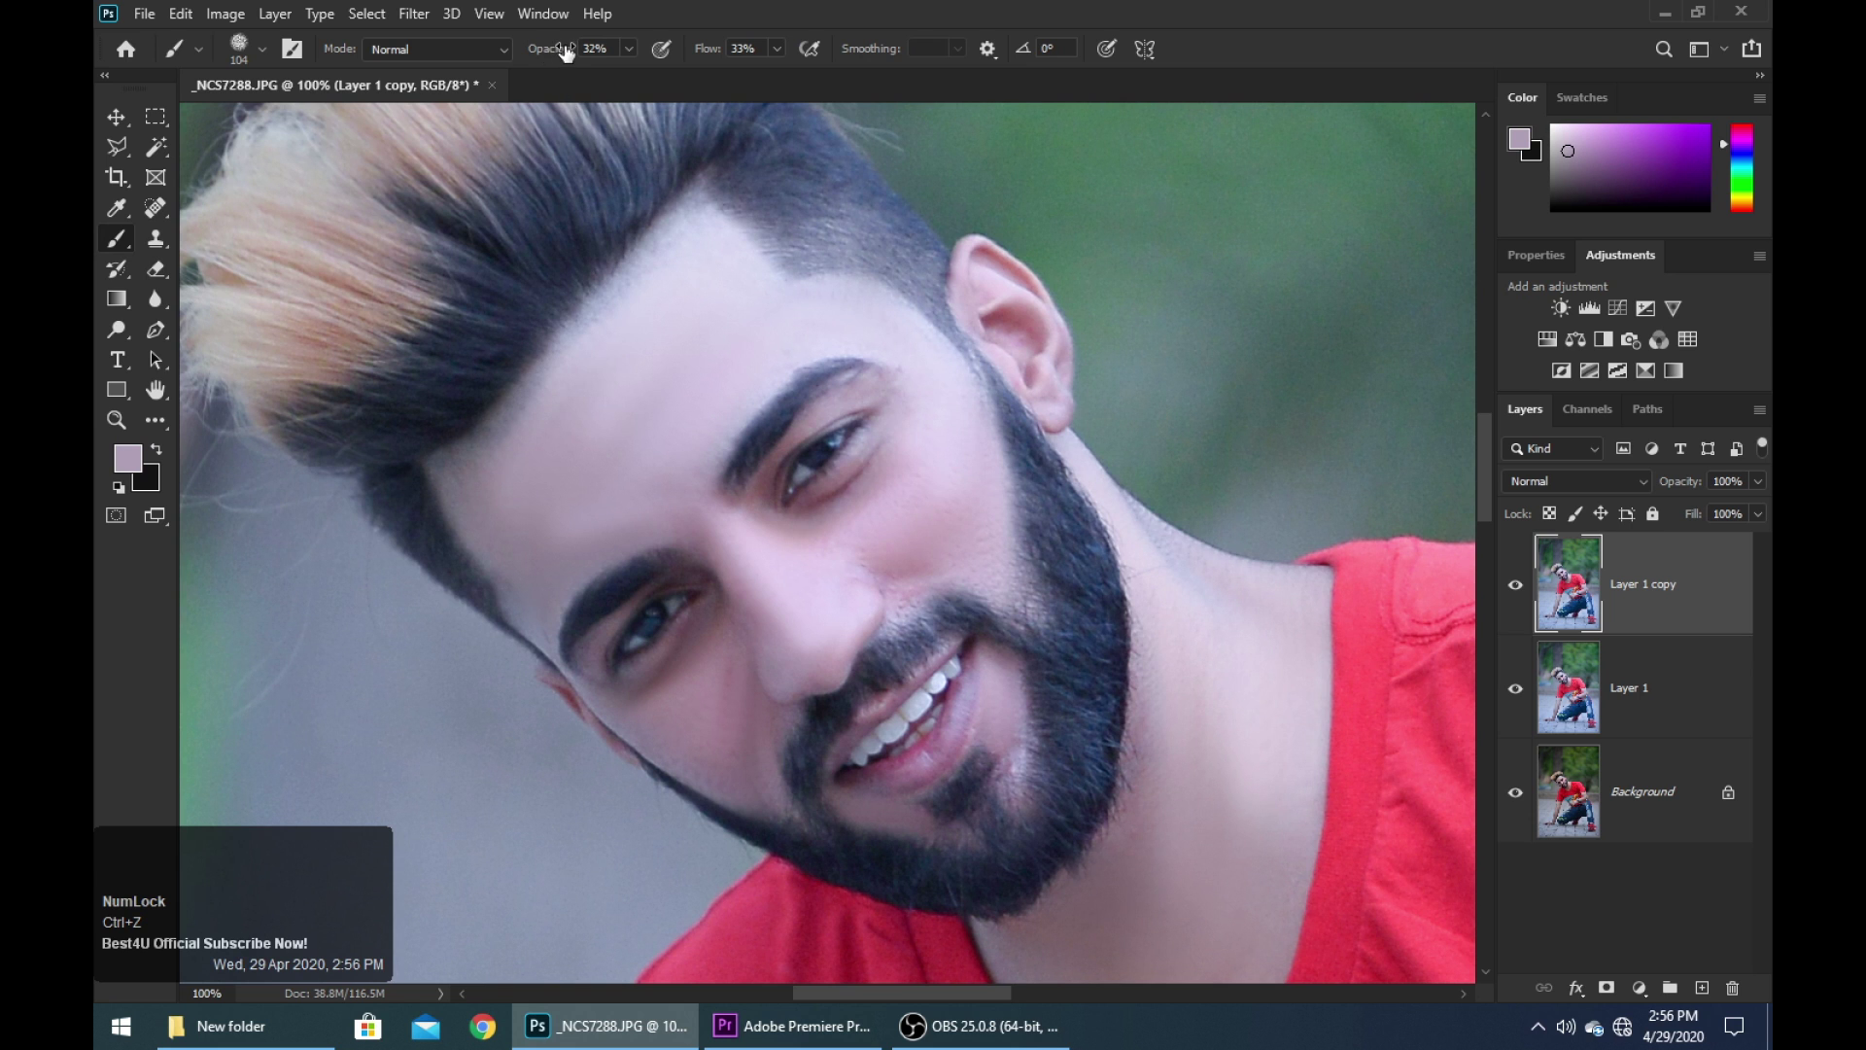
Set the brush opacity to 14% and flow to 9%, and paint a sampled skin tone over the upper forehead
drag(567, 53, 545, 54)
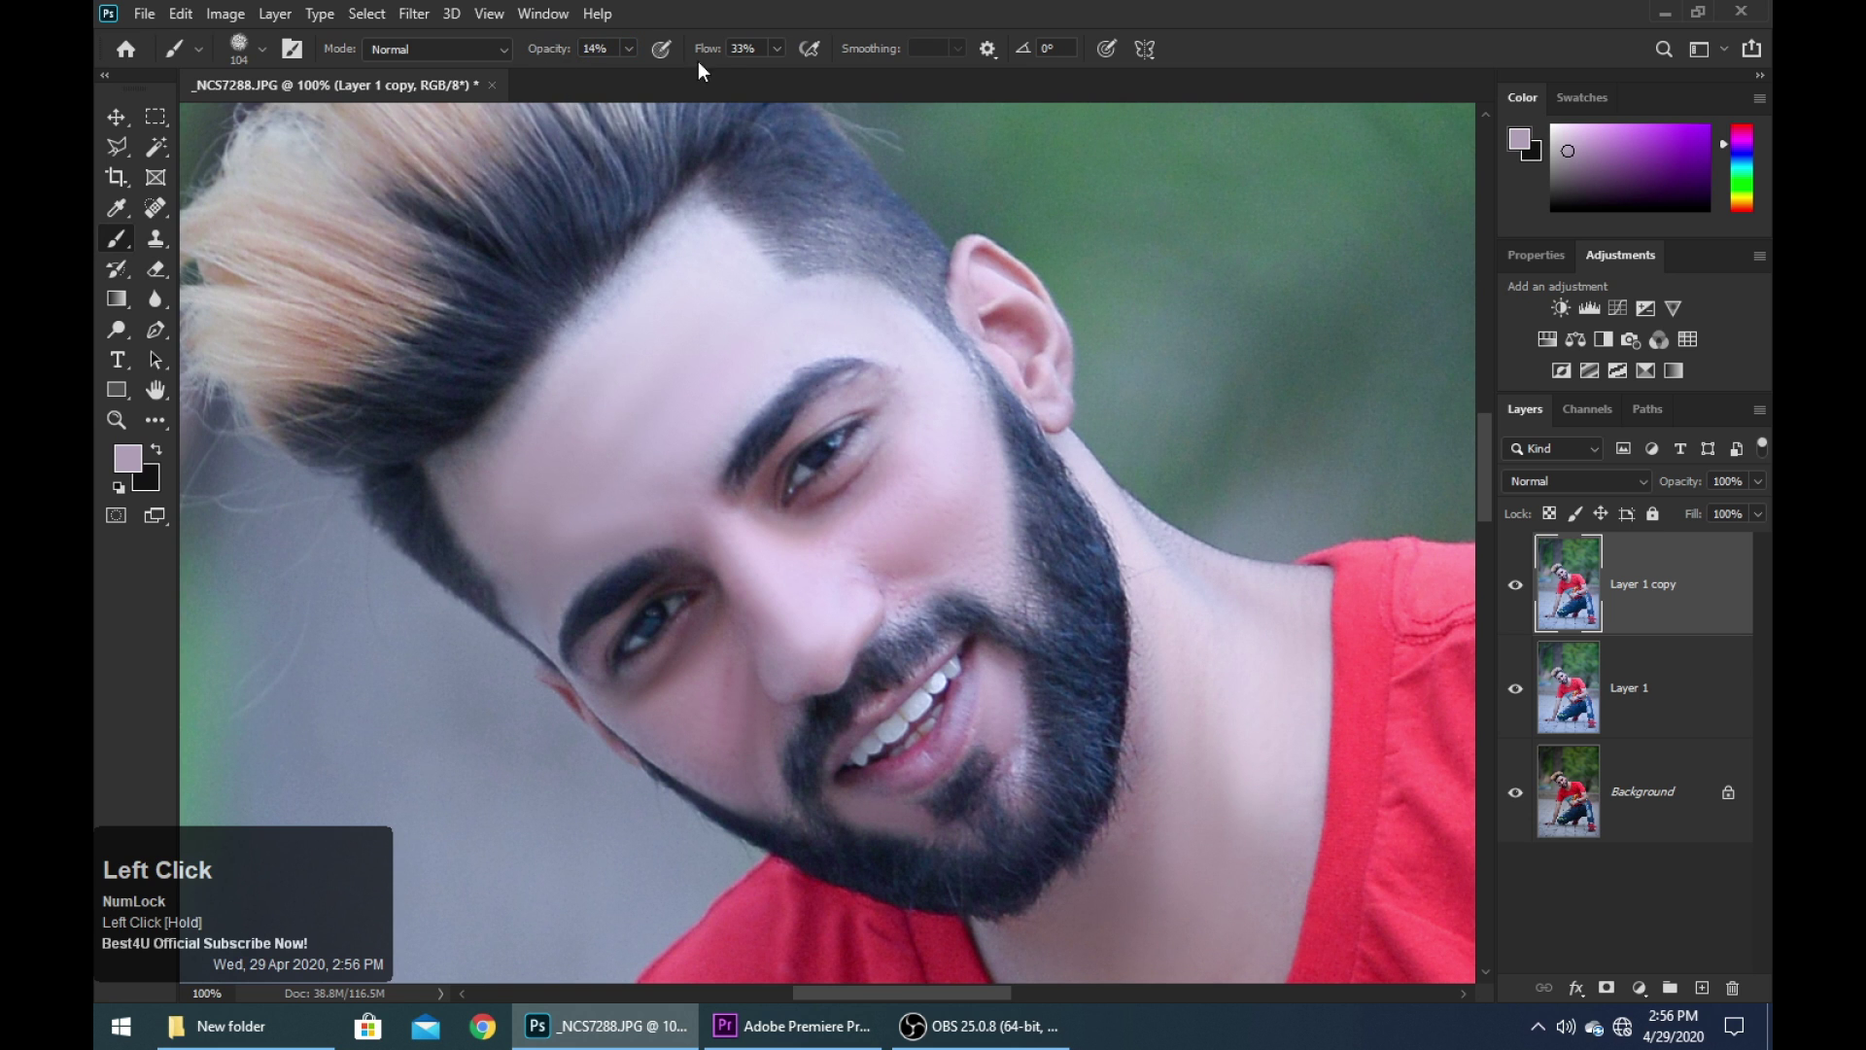
drag(683, 51, 678, 52)
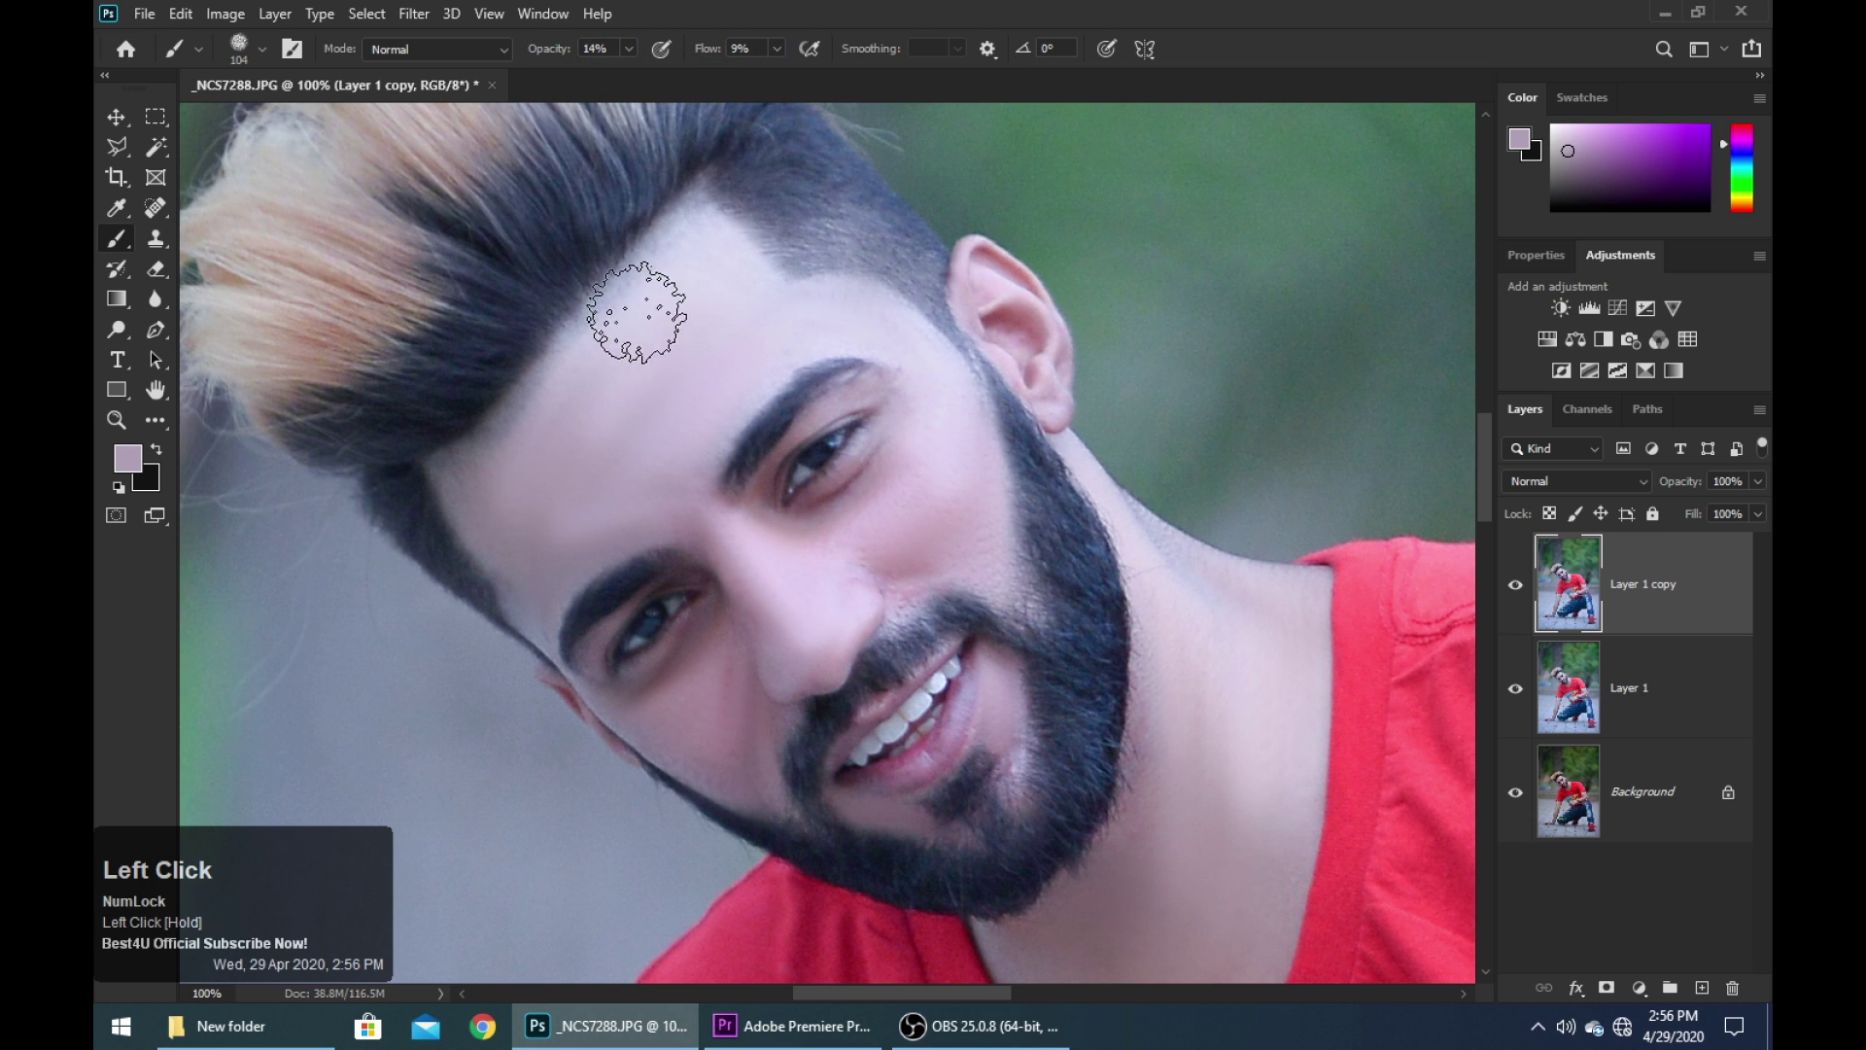
alt+click(616, 385)
double_click(654, 358)
click(621, 441)
click(749, 308)
click(665, 318)
Try to extend the sampled skin tone over the lower forehead toward the far temple with the textured brush
key(space)
scroll(549, 461, down, 1)
drag(671, 353, 613, 458)
drag(605, 373, 523, 510)
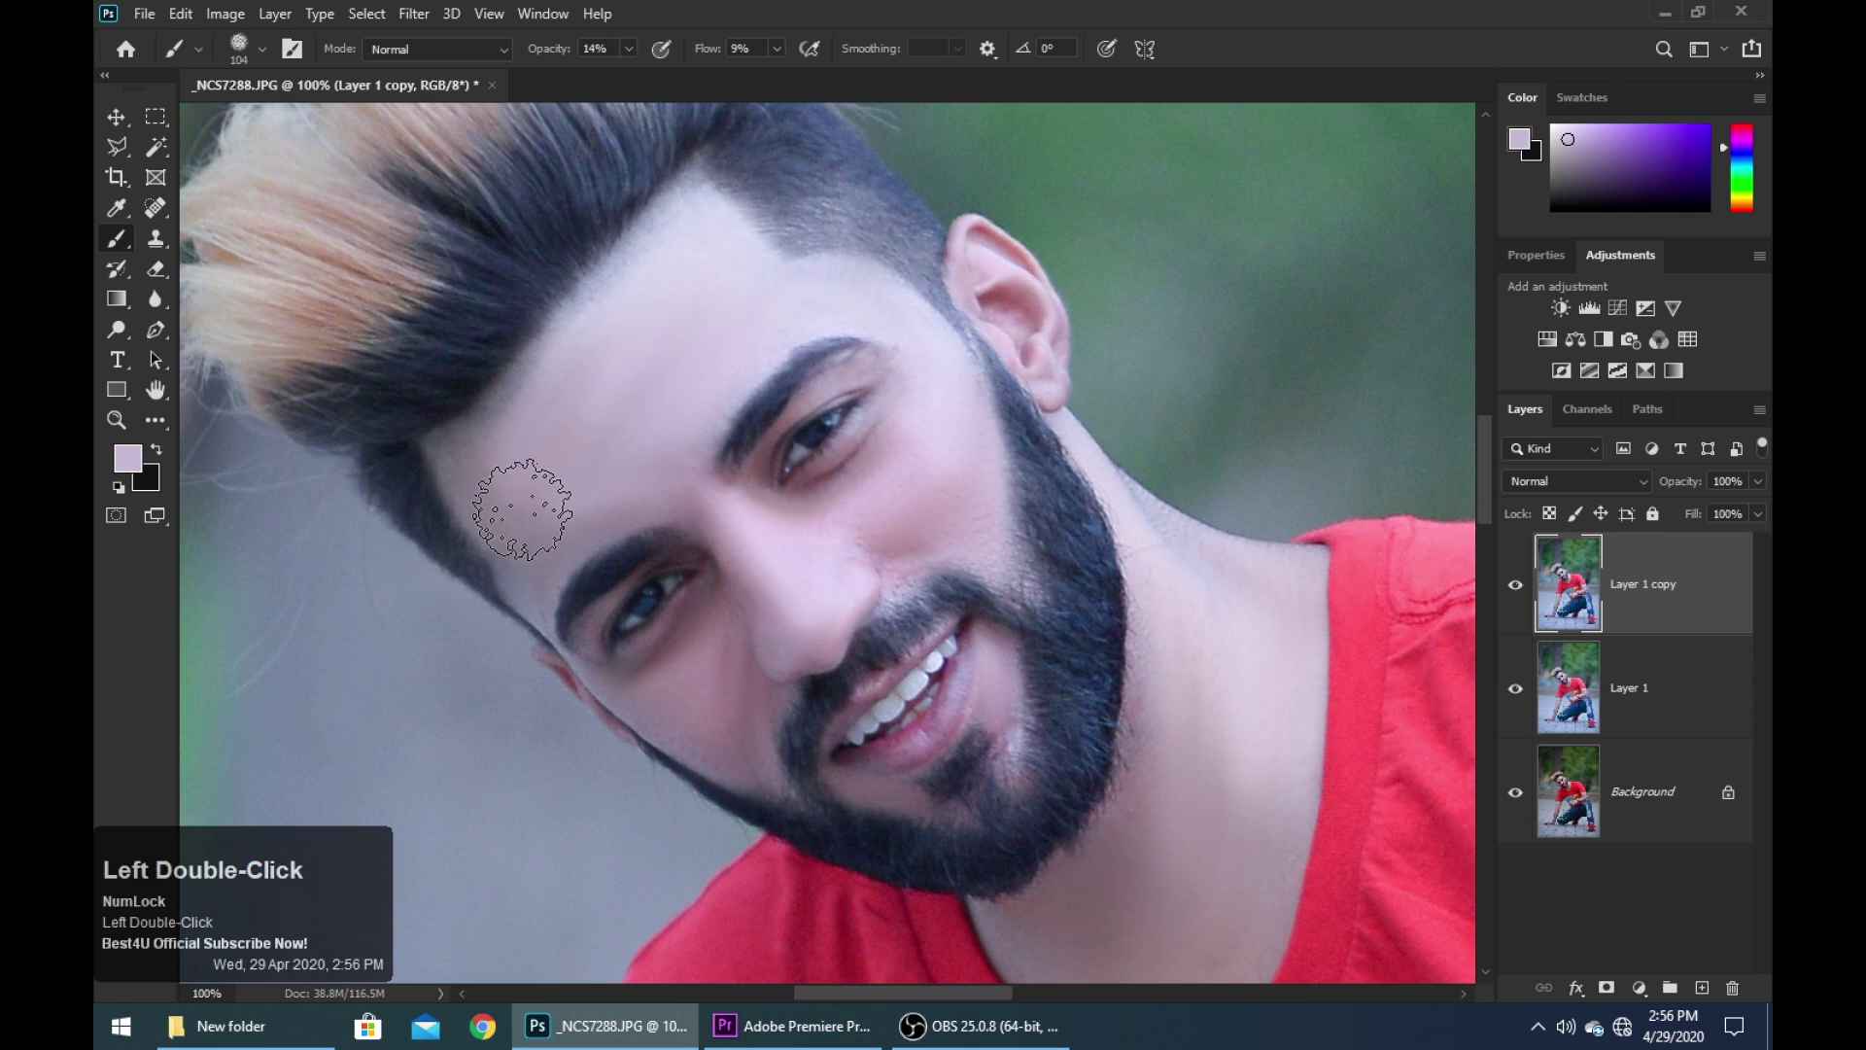
key(ctrl+z)
key(ctrl+z)
key(ctrl+z)
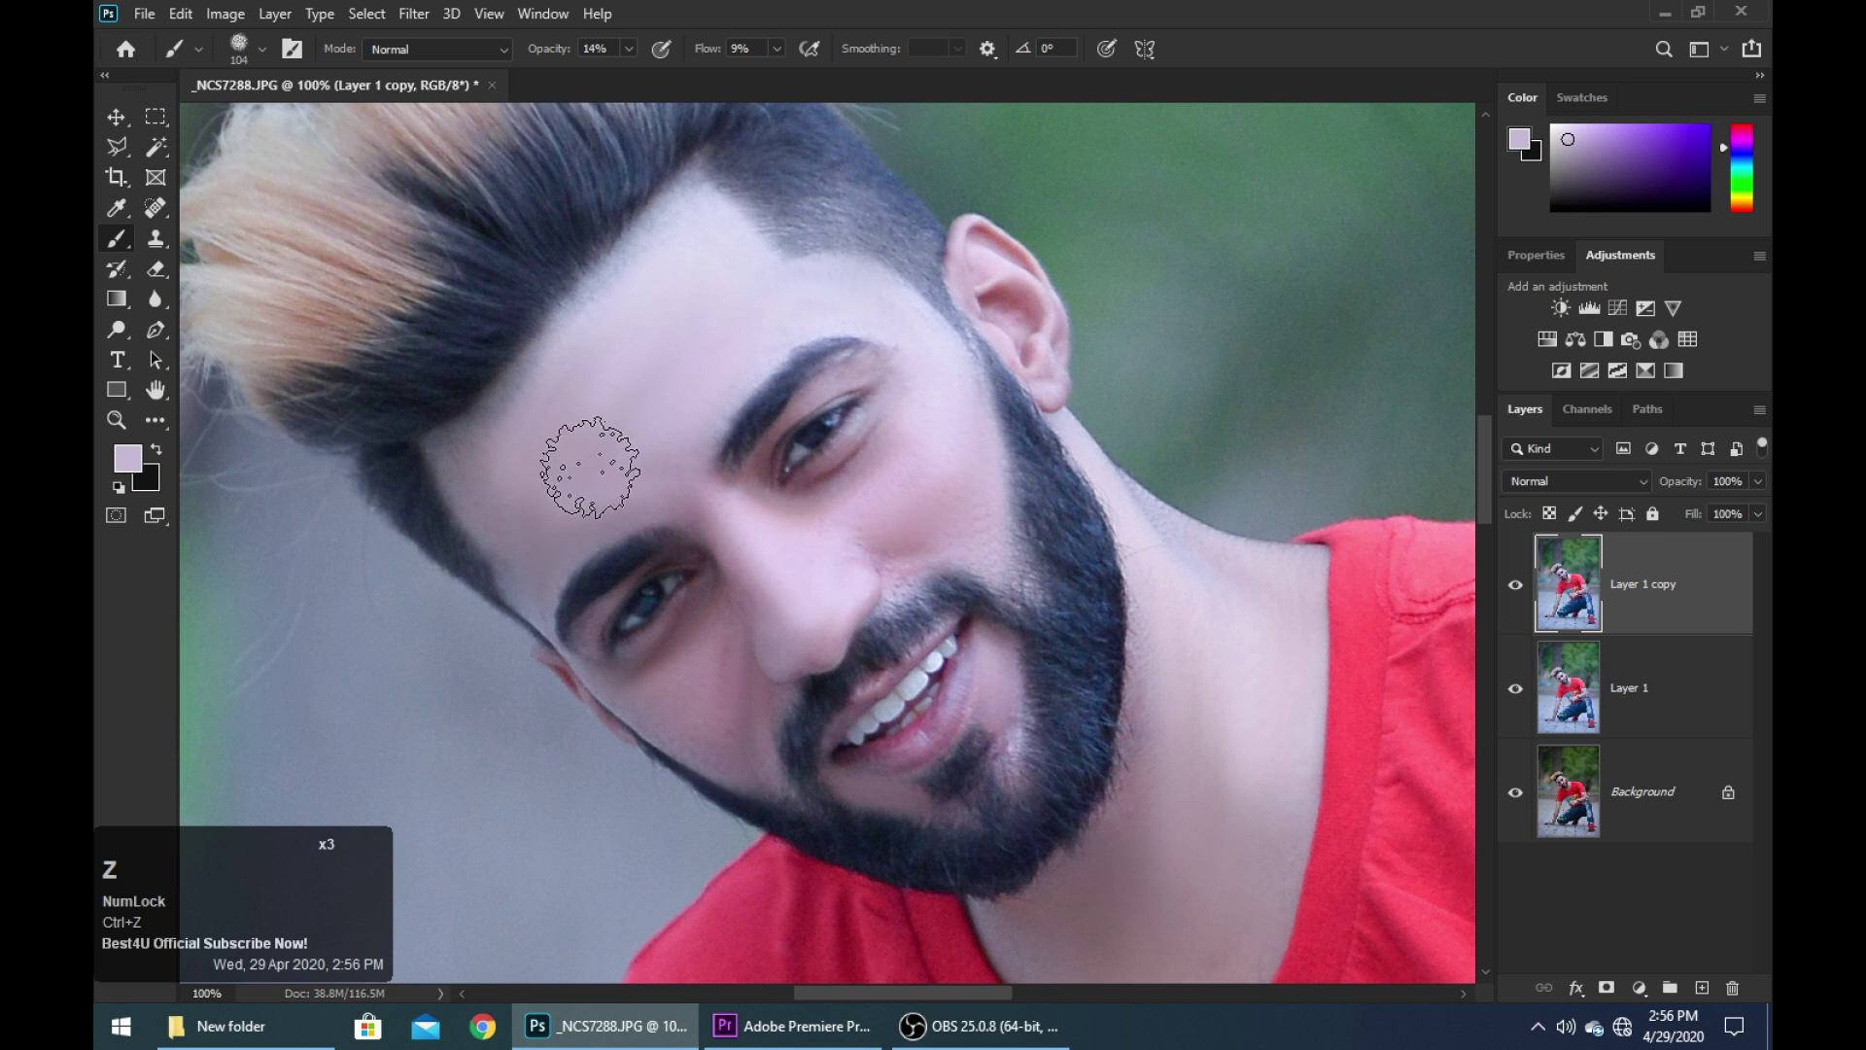
Choose the Soft Round tip from the General Brushes for the Brush tool
right_click(696, 387)
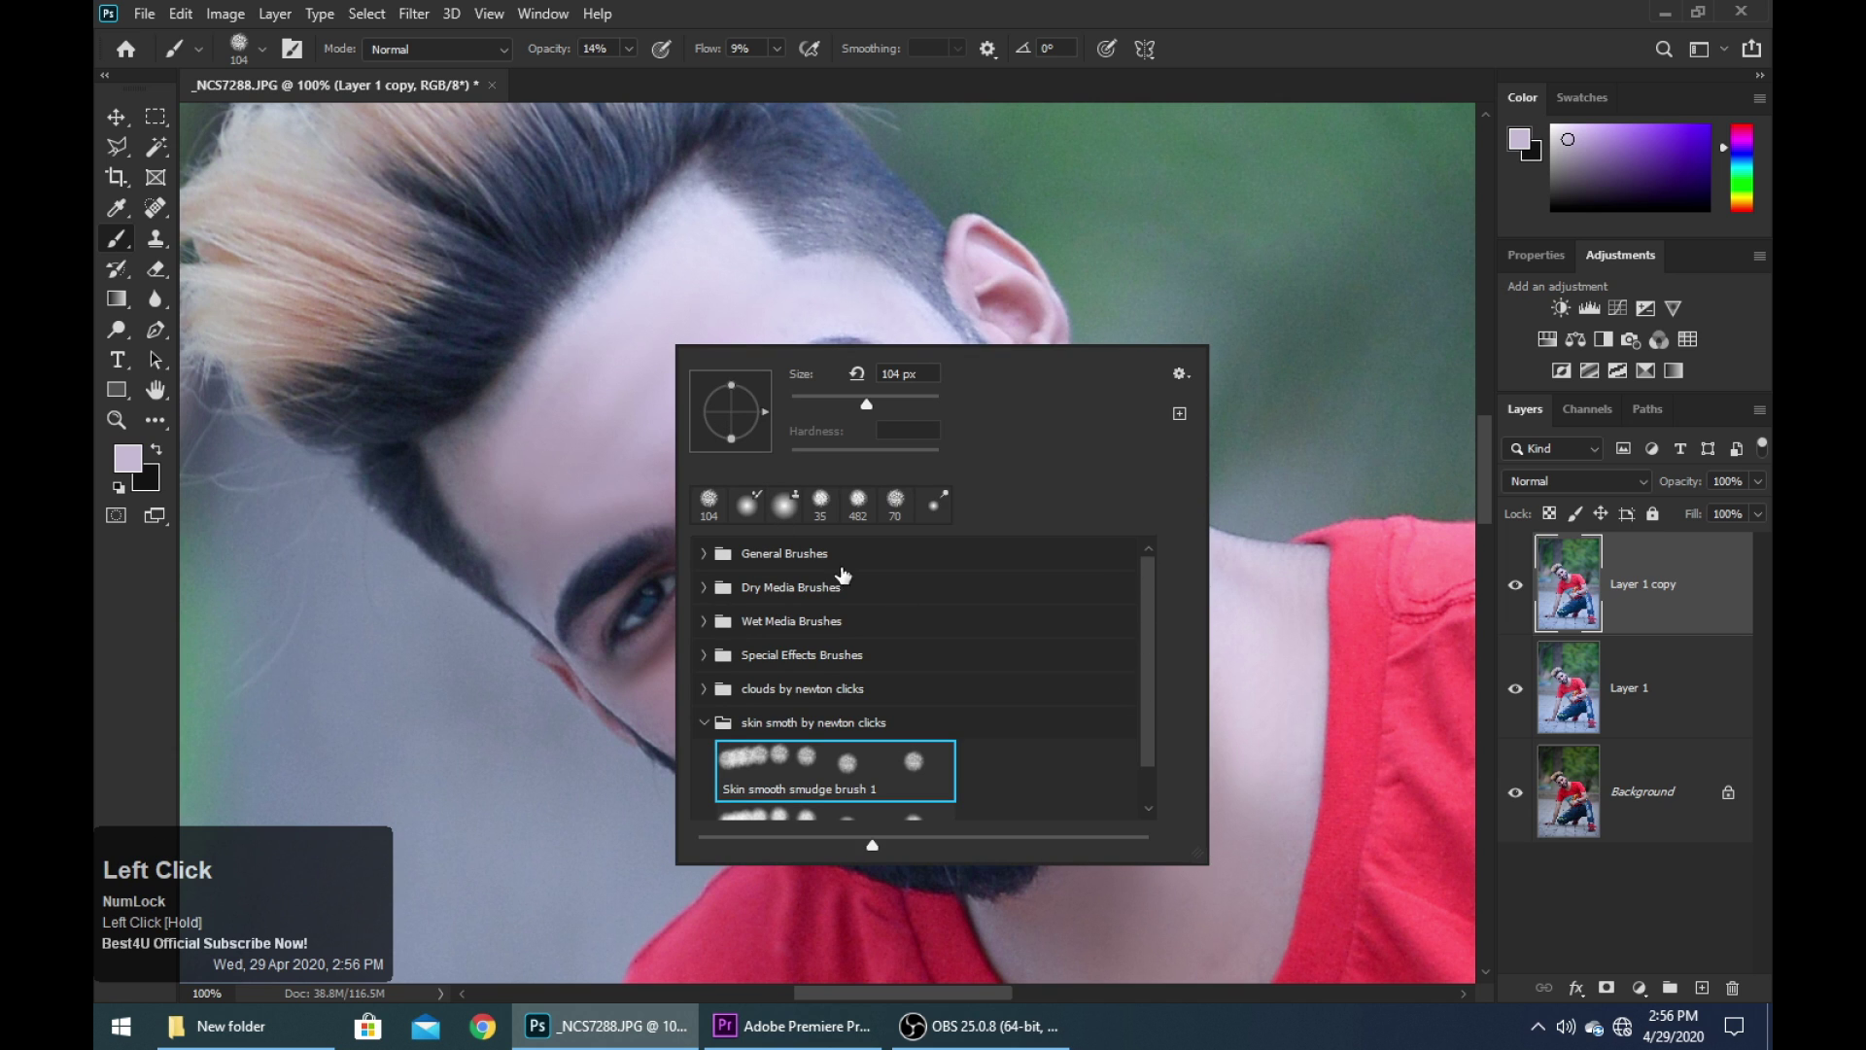
click(705, 554)
click(806, 605)
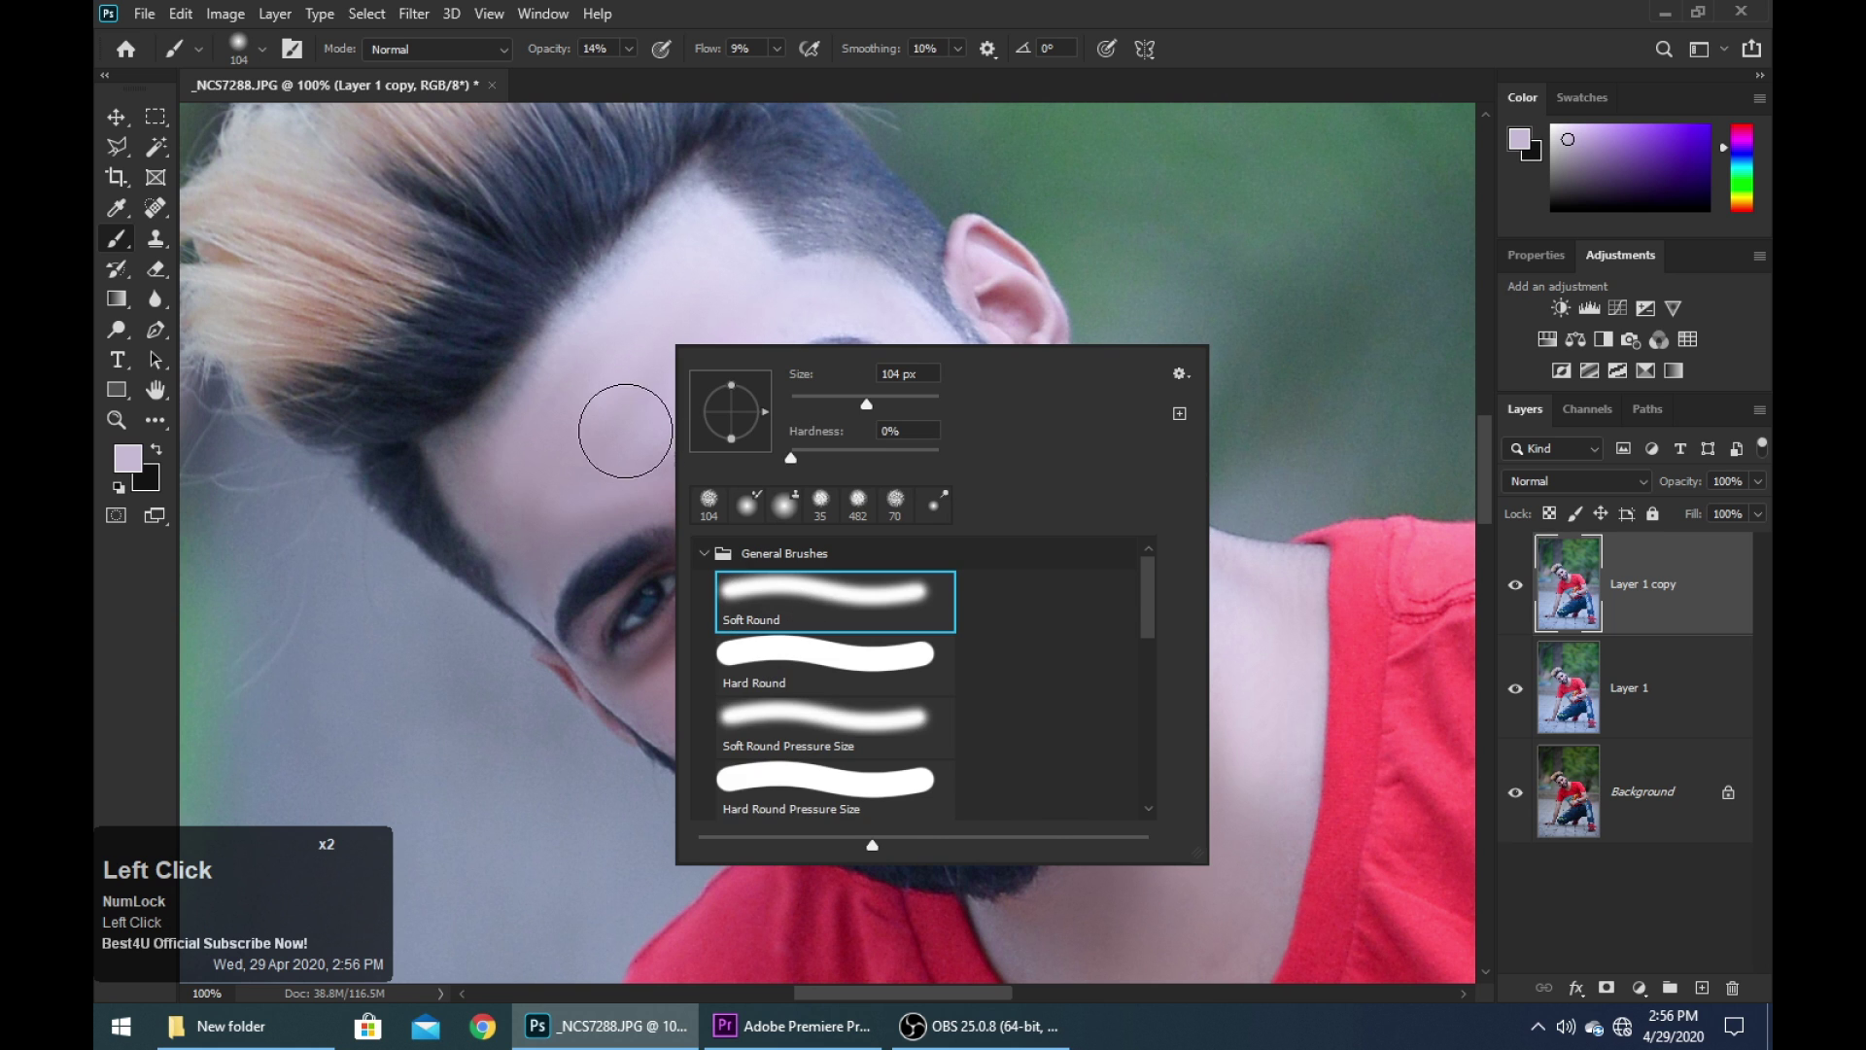
click(610, 423)
Sample a forehead skin tone and paint it softly along the hairline from the far temple to the upper forehead
alt+click(578, 402)
mouse_move(577, 402)
mouse_down()
mouse_move(632, 341)
mouse_move(680, 383)
mouse_move(679, 354)
mouse_move(626, 343)
mouse_move(528, 408)
mouse_move(512, 529)
mouse_move(530, 564)
mouse_up()
drag(522, 443, 654, 308)
Reduce the soft brush to 80 px and paint the sampled skin tone over the nose bridge and toward the near temple
mouse_move(634, 404)
mouse_down()
mouse_move(648, 330)
mouse_move(643, 367)
mouse_move(709, 427)
mouse_move(941, 333)
mouse_move(939, 361)
mouse_up()
key(bracketleft)
key(bracketleft)
key(bracketleft)
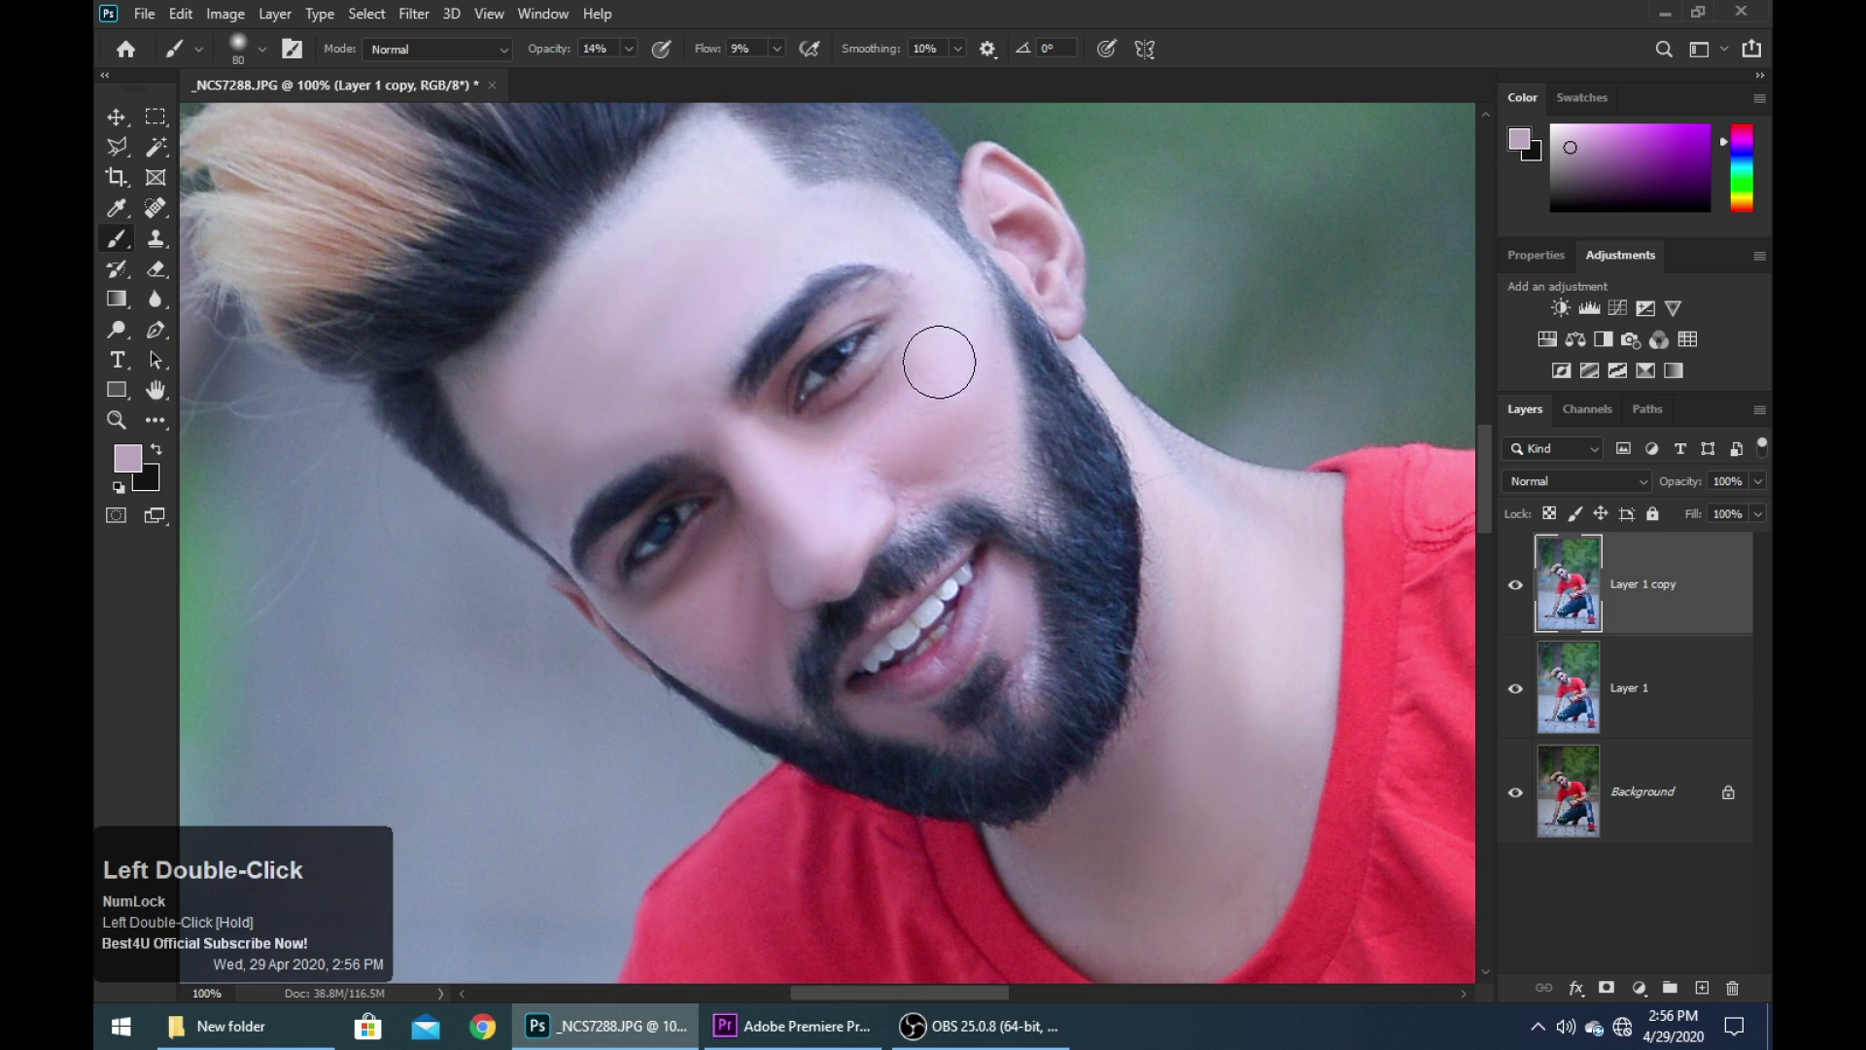
click(827, 445)
drag(810, 467, 959, 324)
Paint the skin tone softly beneath the far eye and over the nose with a smaller brush
click(651, 620)
mouse_move(634, 619)
mouse_down()
mouse_move(745, 645)
mouse_move(747, 494)
mouse_move(755, 620)
mouse_up()
click(749, 664)
key([)
click(684, 656)
mouse_move(778, 696)
mouse_down()
mouse_move(748, 582)
mouse_move(763, 516)
mouse_up()
Even the skin tone along the far temple, the upper forehead and the near cheek with soft strokes
key(])
mouse_move(535, 461)
mouse_down()
mouse_move(542, 515)
mouse_move(528, 418)
mouse_up()
drag(633, 356, 606, 426)
click(975, 429)
double_click(907, 458)
key([)
Examine the retouched skin across the whole photo and close up around the forehead and near eye
key(ctrl+0)
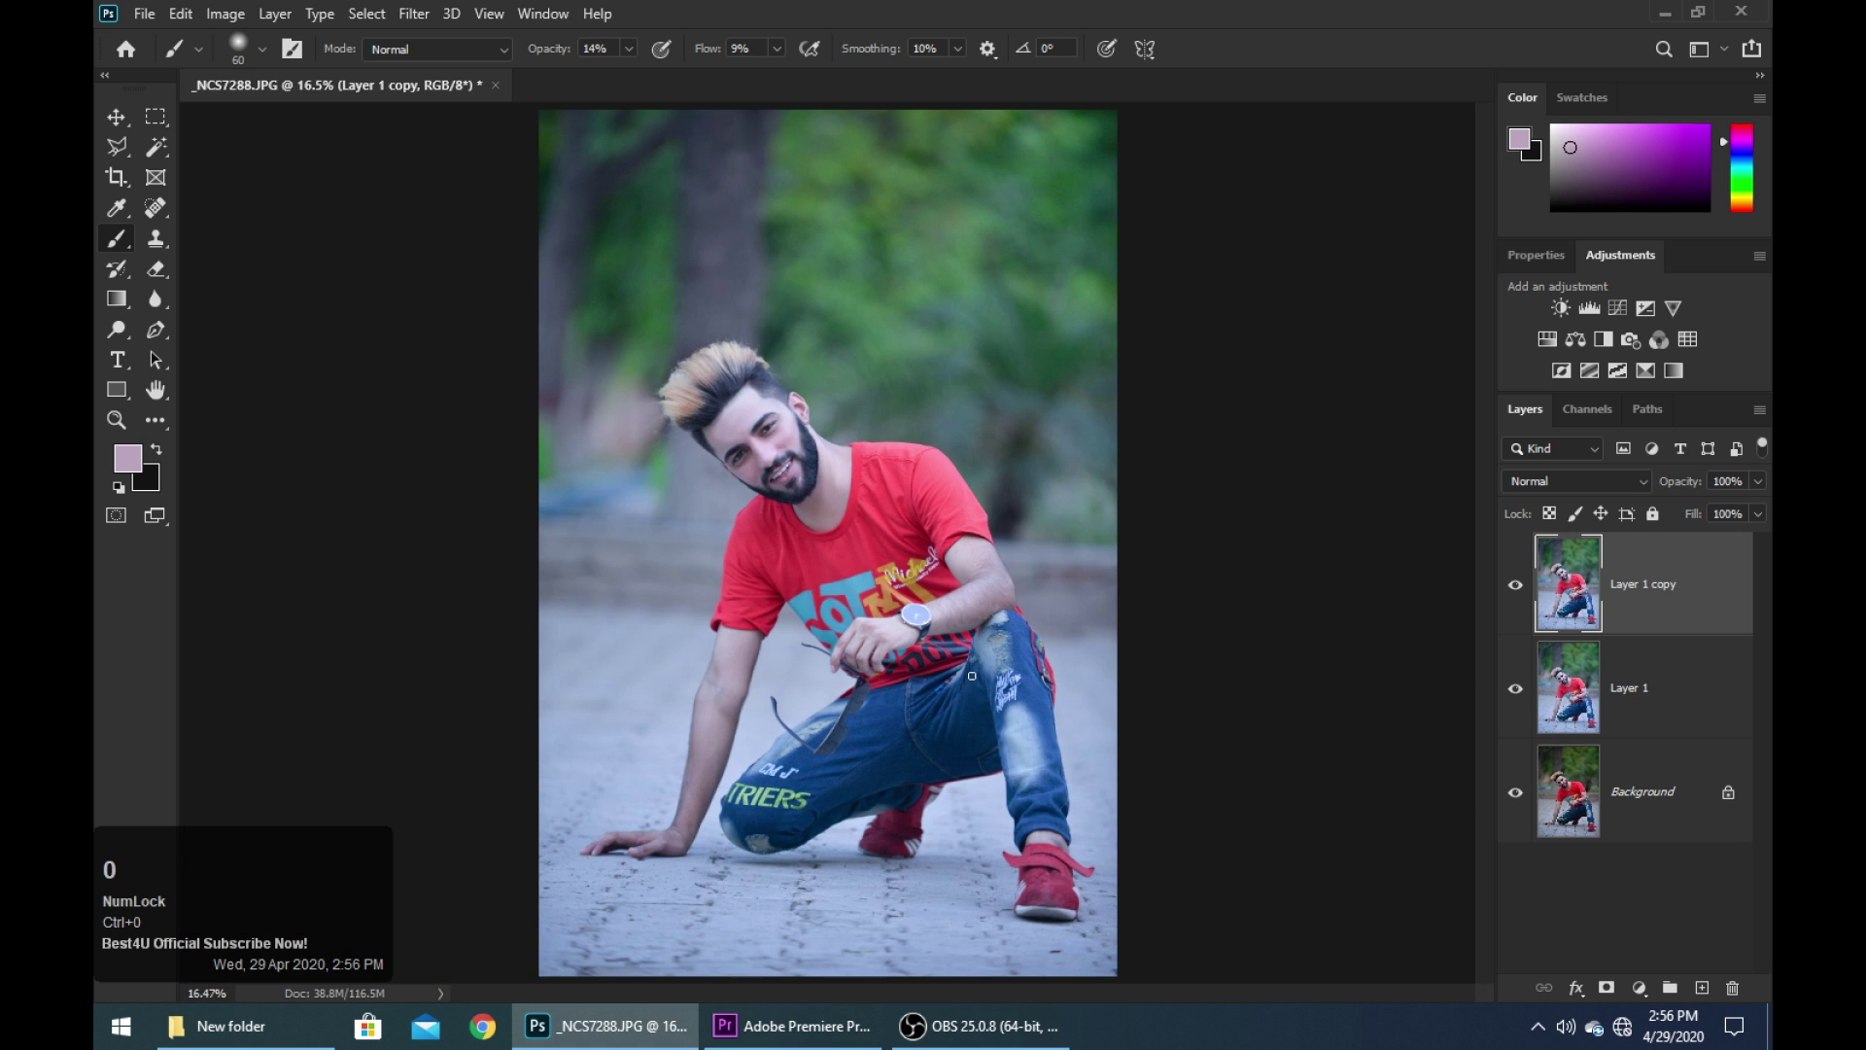
ctrl+click(833, 377)
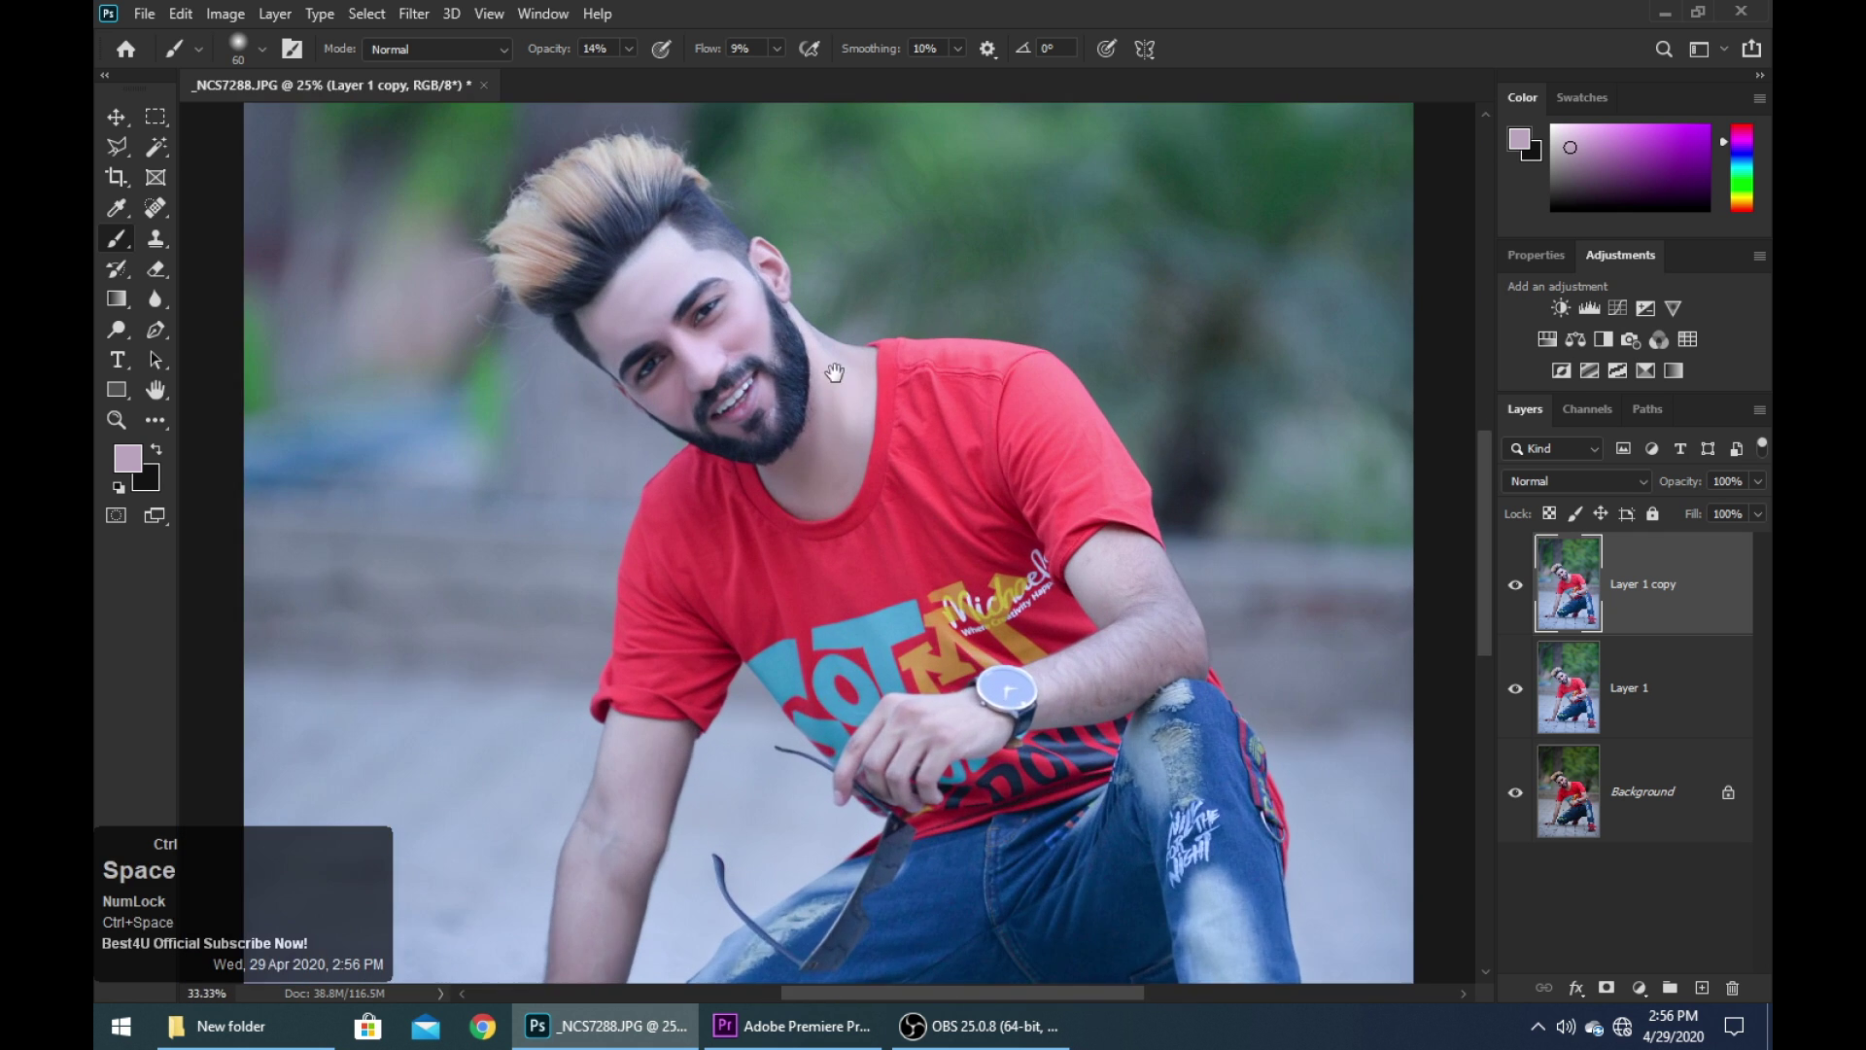
key(ctrl+equal)
key(ctrl+equal)
drag(667, 446, 854, 333)
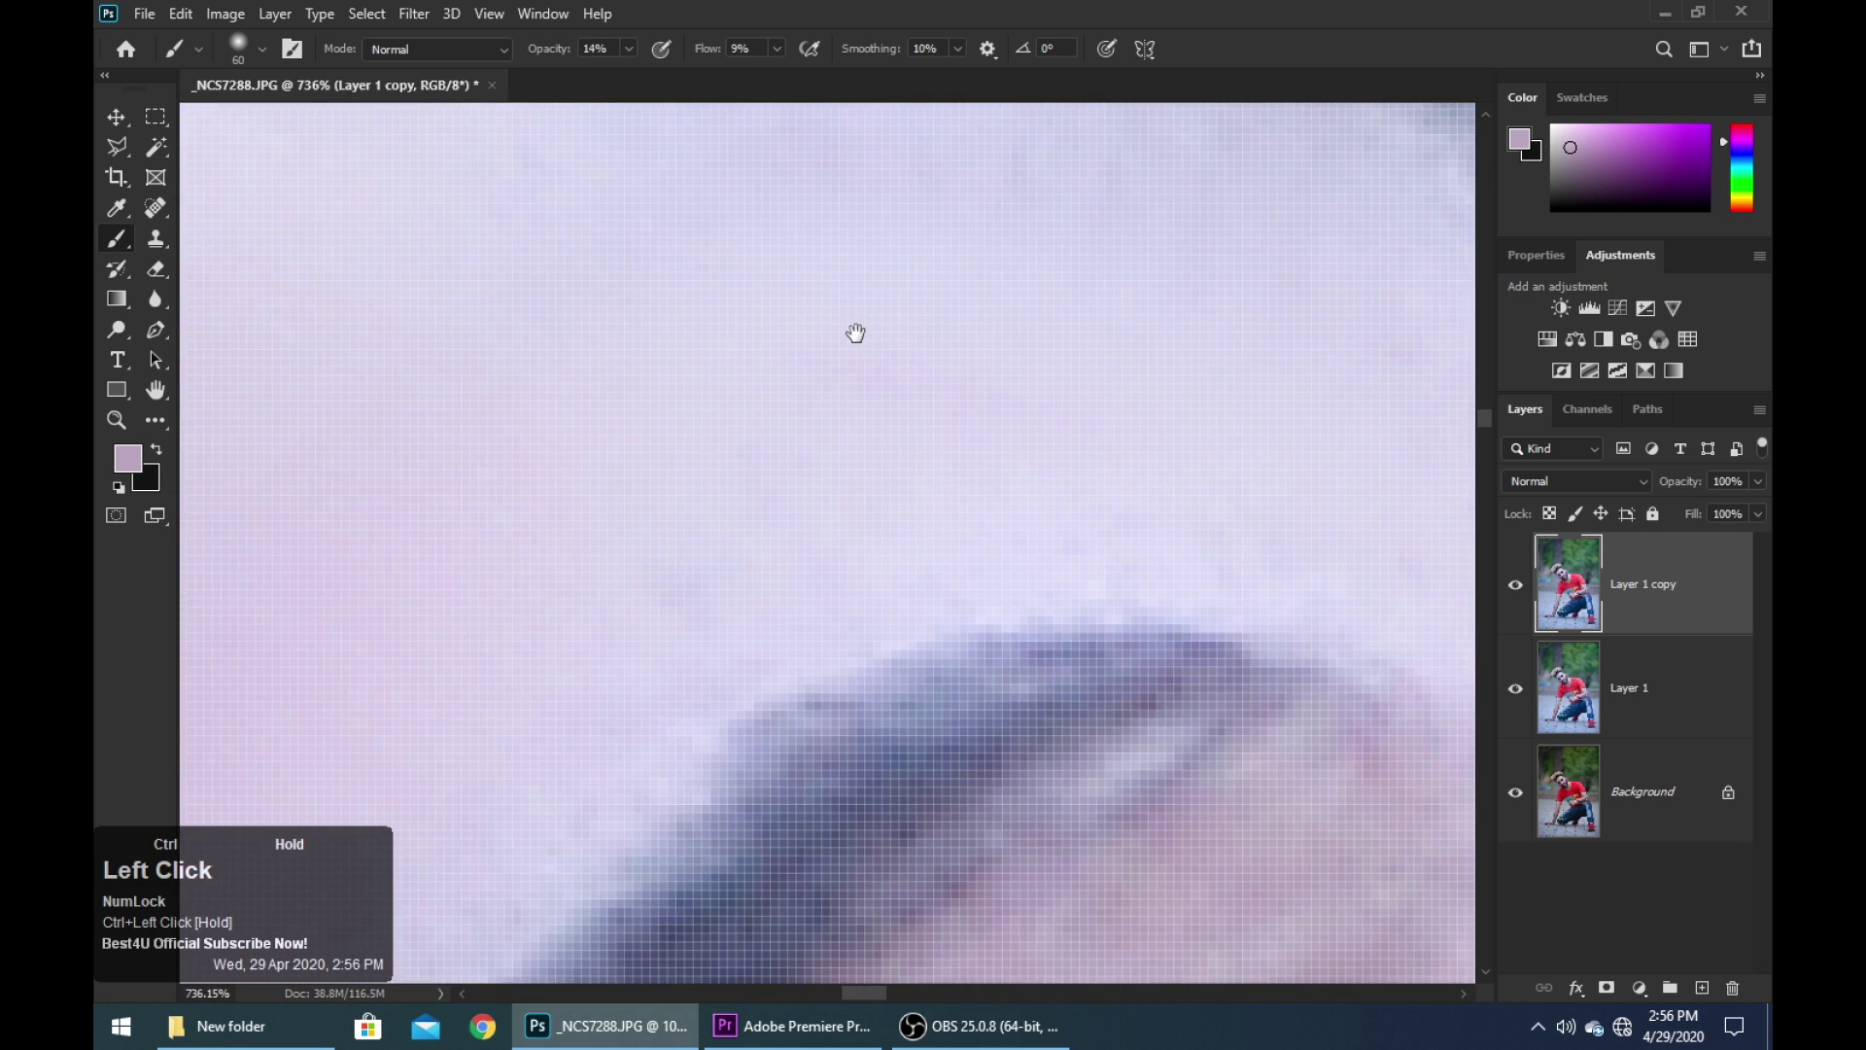
key(ctrl+minus)
key(ctrl+minus)
key(ctrl+minus)
key(ctrl+minus)
key(ctrl+minus)
key(ctrl+minus)
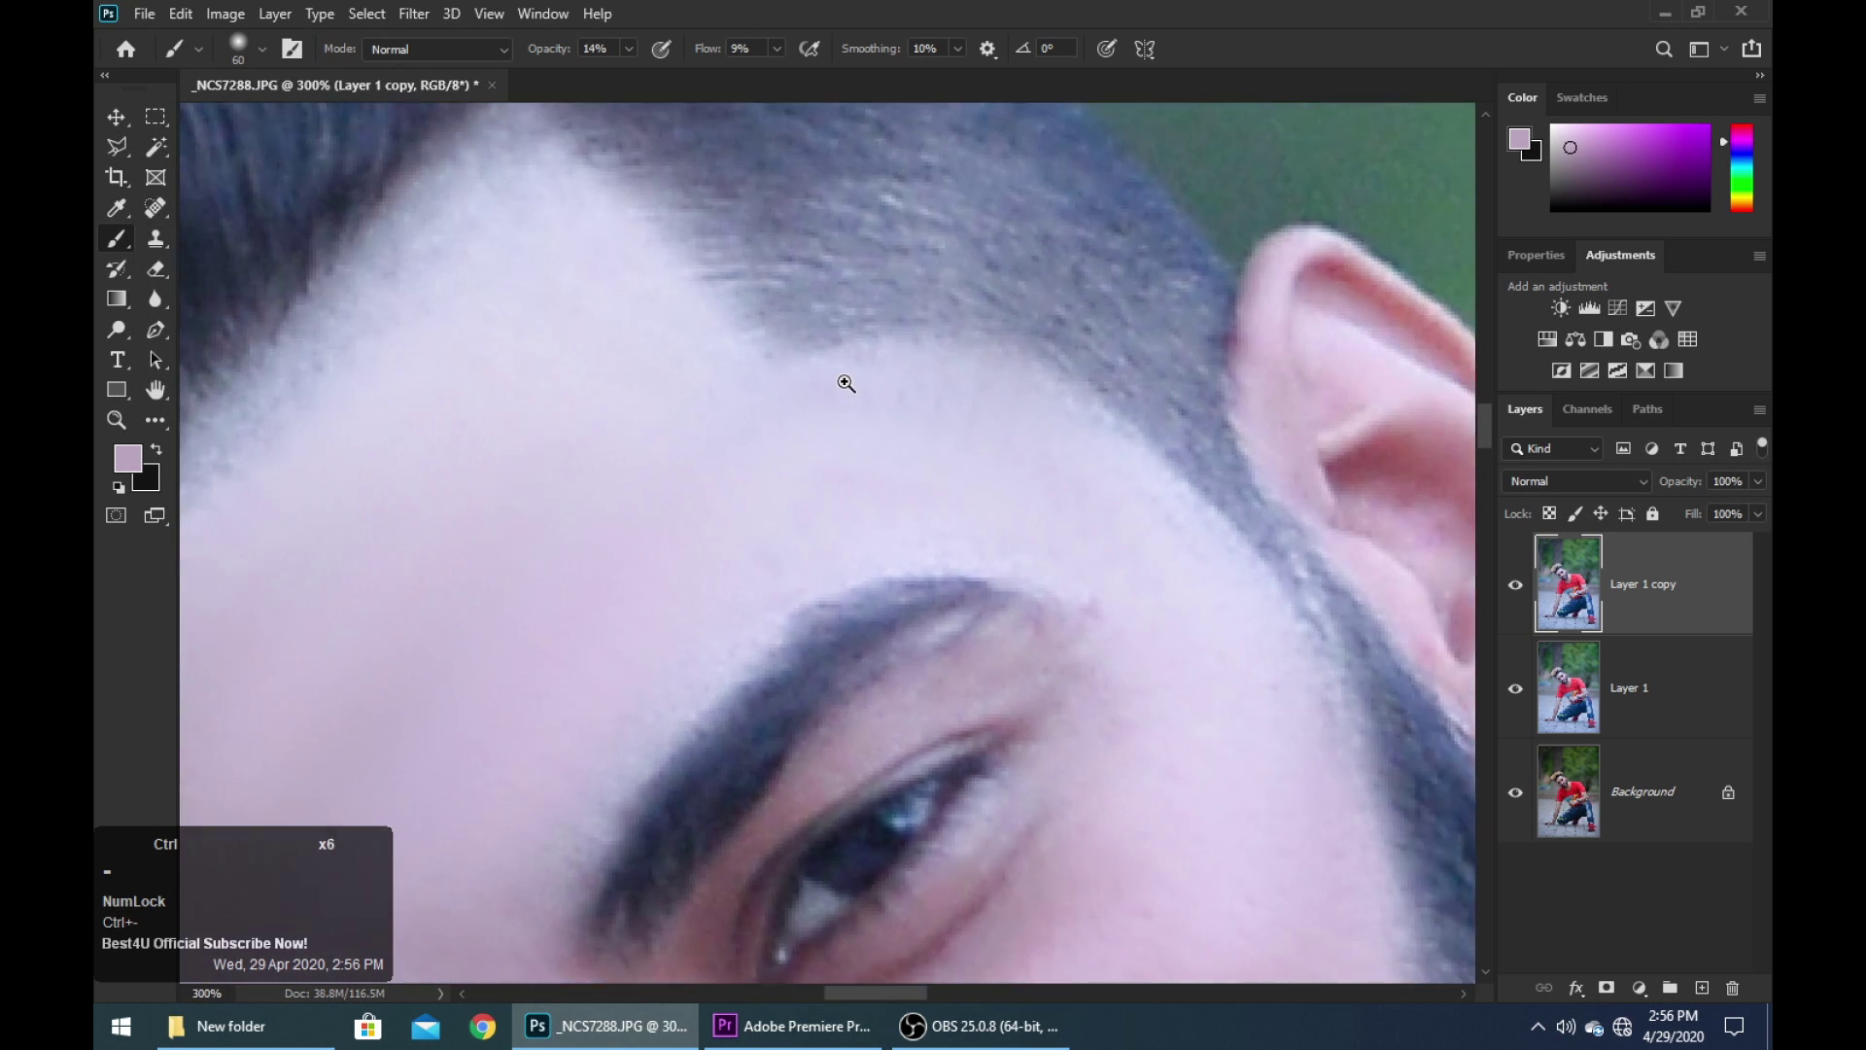
drag(759, 475, 841, 316)
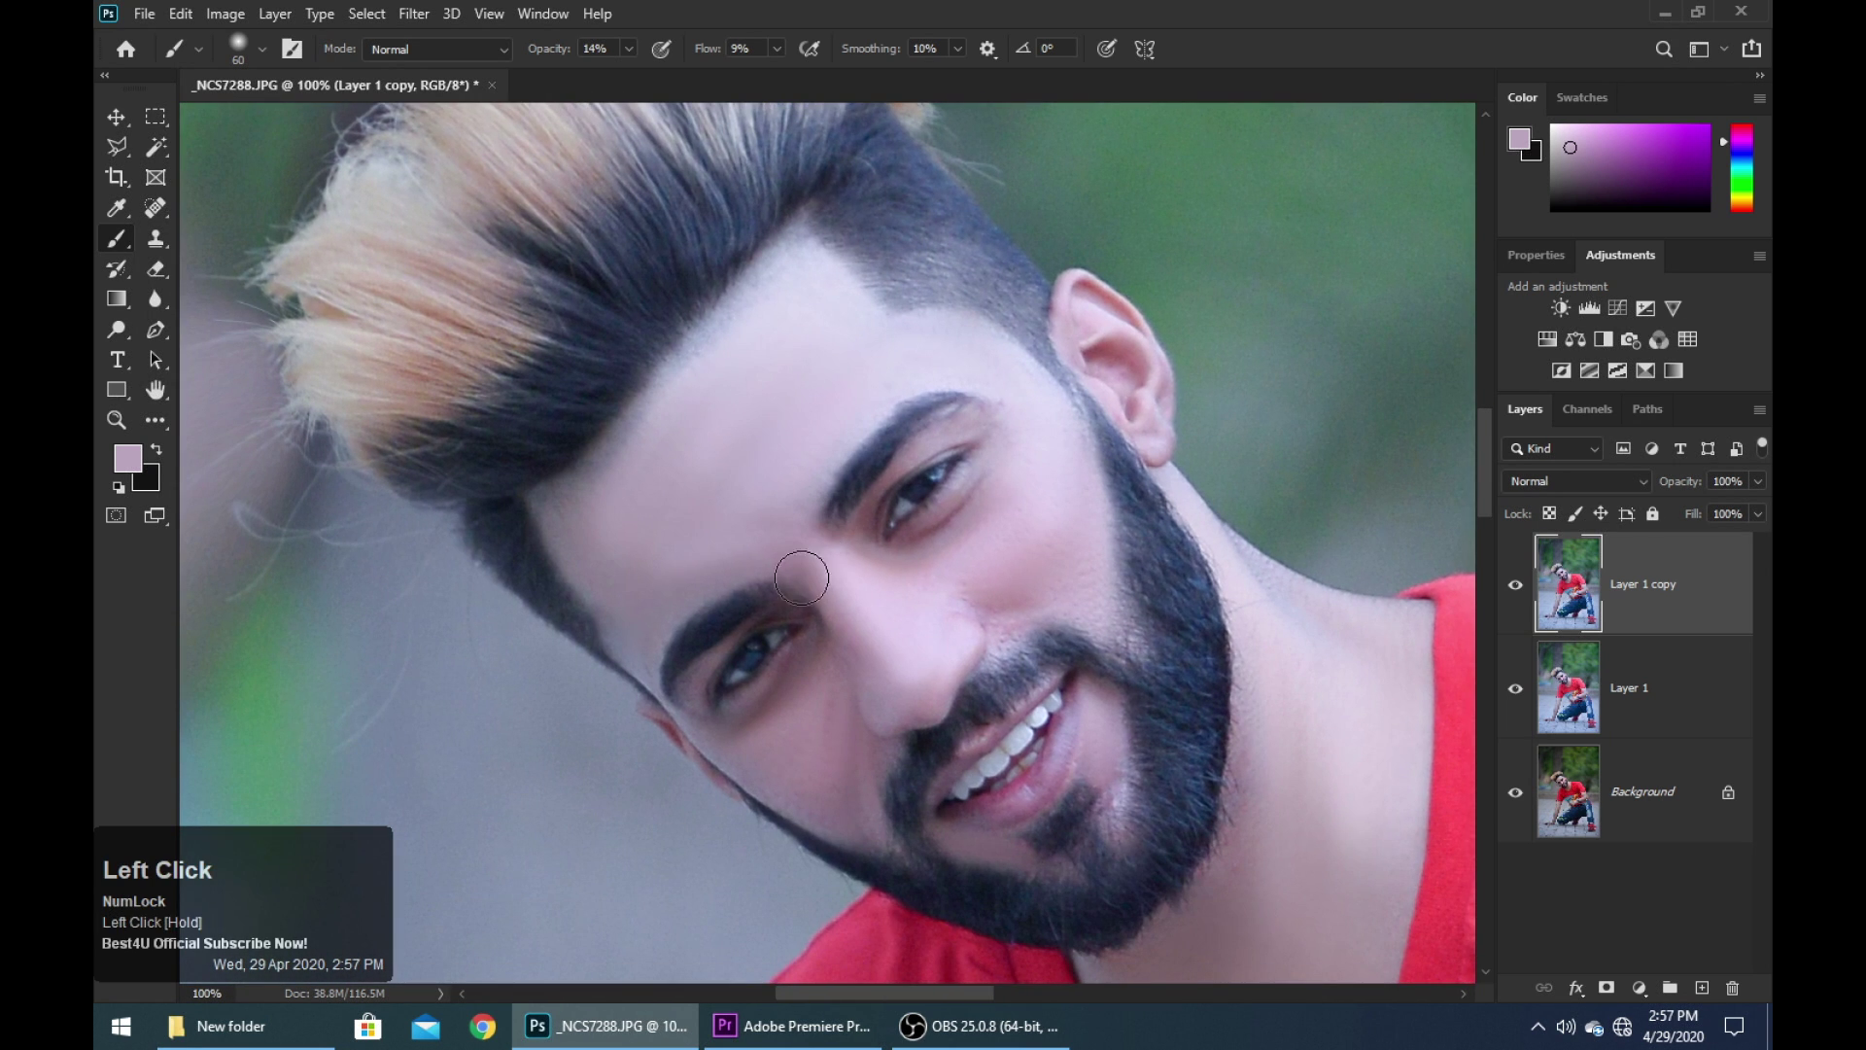
Sample a skin tone from the far side of the forehead and paint it across the forehead with an 80 px brush
key(b)
alt+click(653, 544)
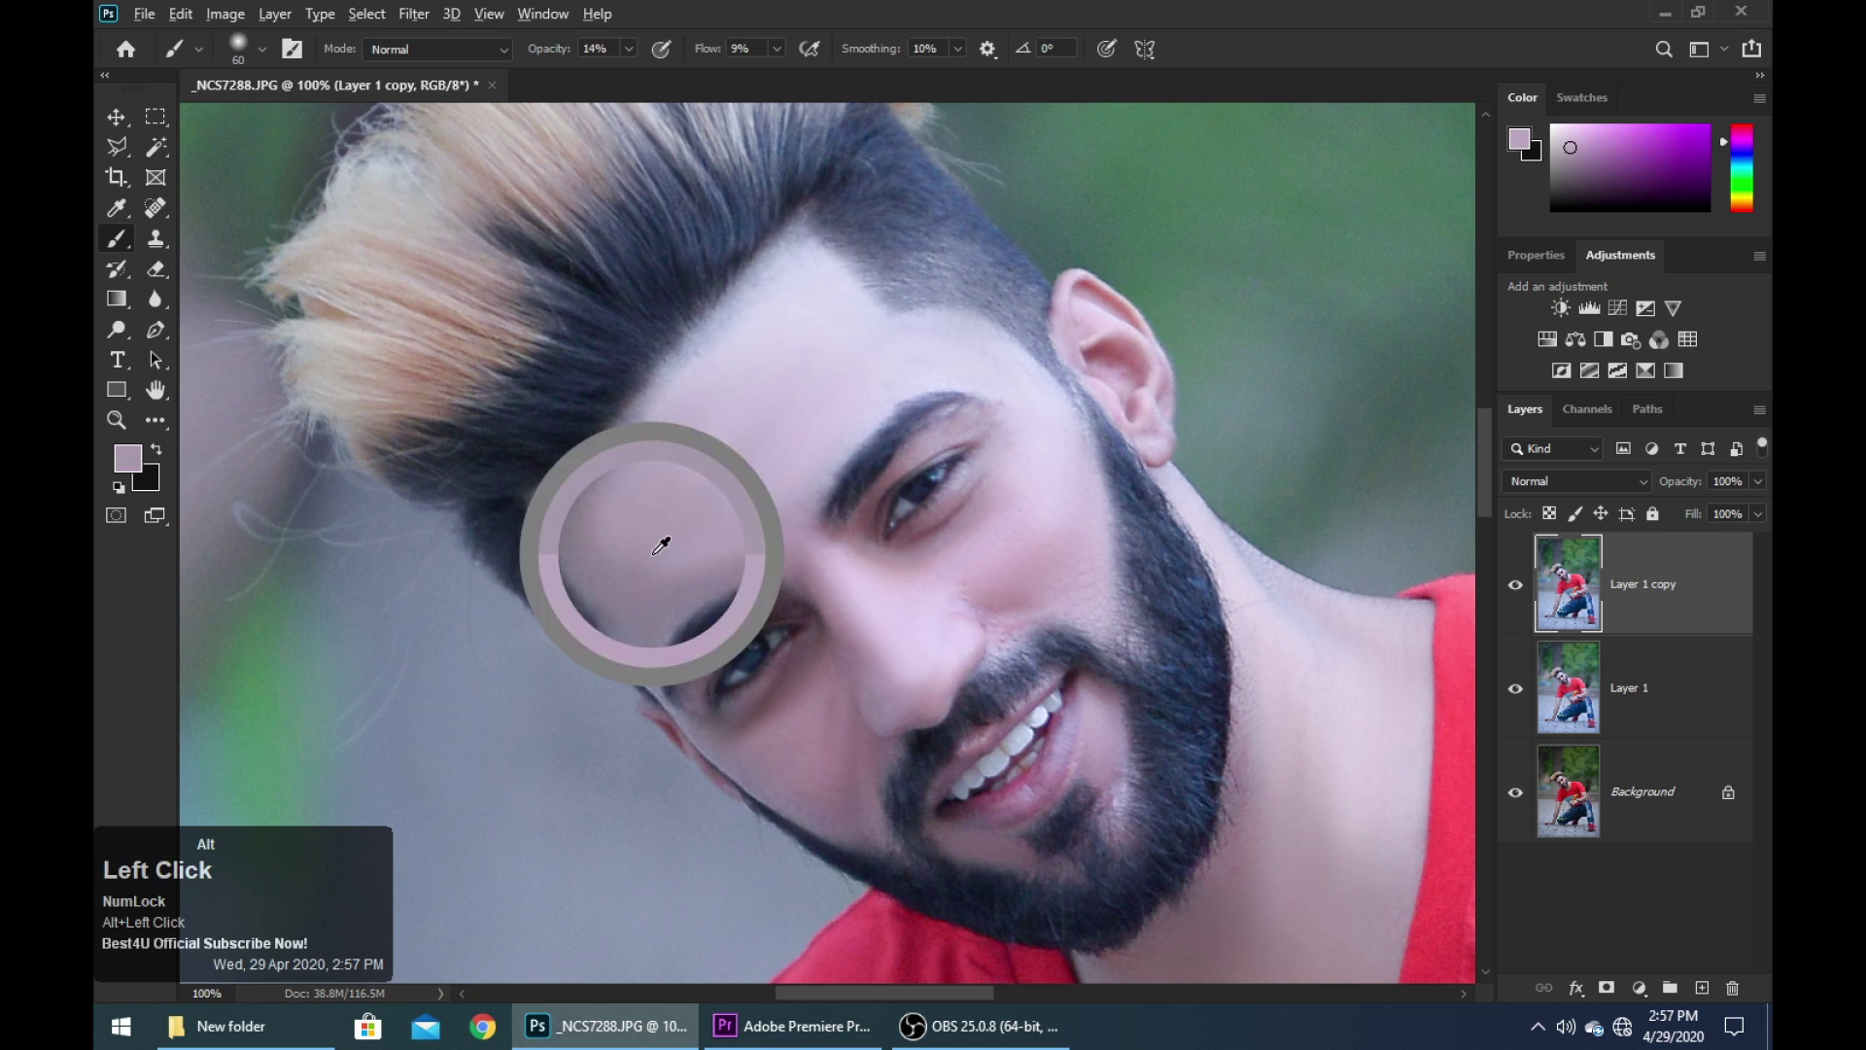
key(bracketright)
key(bracketright)
click(614, 647)
click(617, 641)
mouse_move(624, 625)
mouse_down()
mouse_move(736, 513)
mouse_move(767, 432)
mouse_move(731, 486)
mouse_move(740, 528)
mouse_up()
mouse_move(833, 400)
mouse_down()
mouse_move(674, 525)
mouse_move(737, 370)
mouse_move(625, 508)
mouse_move(741, 366)
mouse_up()
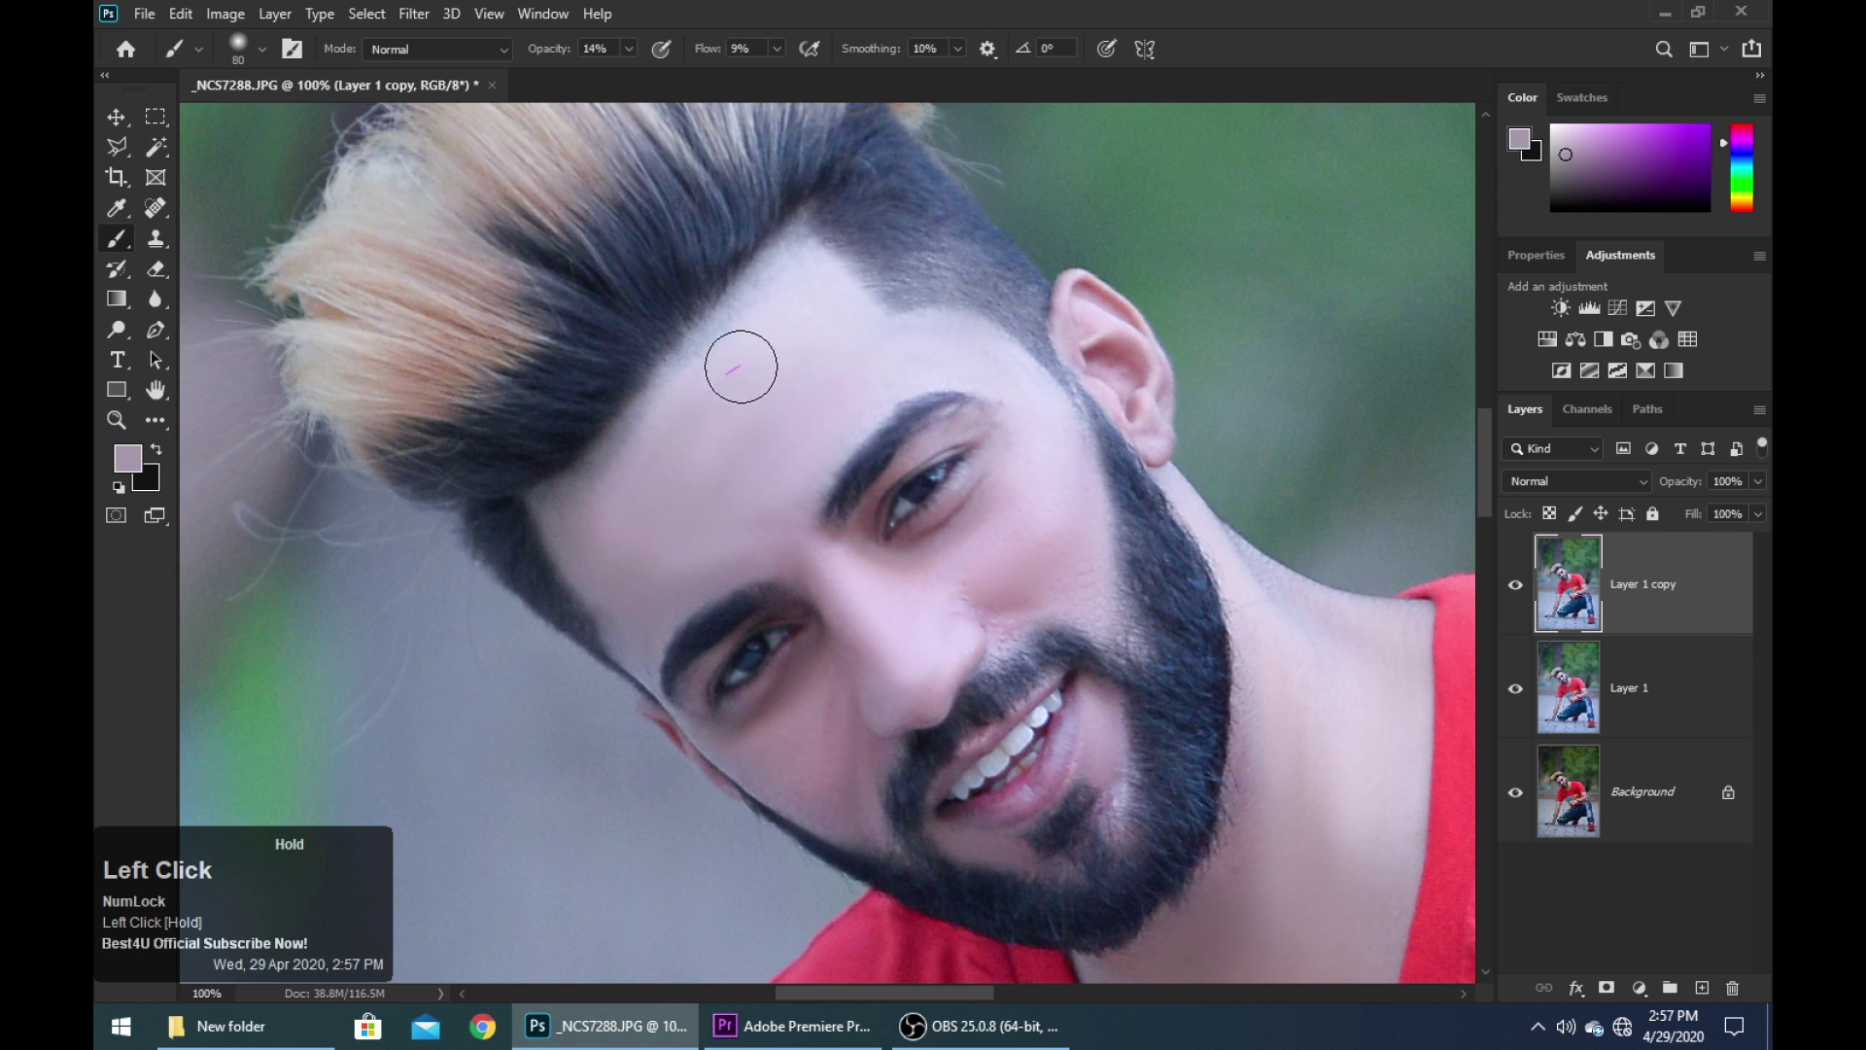
Set the brush opacity to 35% and paint the sampled tone over the middle of the forehead
double_click(596, 50)
click(638, 496)
drag(648, 515, 686, 469)
mouse_move(869, 386)
mouse_down()
mouse_move(788, 394)
mouse_move(827, 345)
mouse_move(719, 418)
mouse_move(802, 303)
mouse_move(679, 449)
mouse_up()
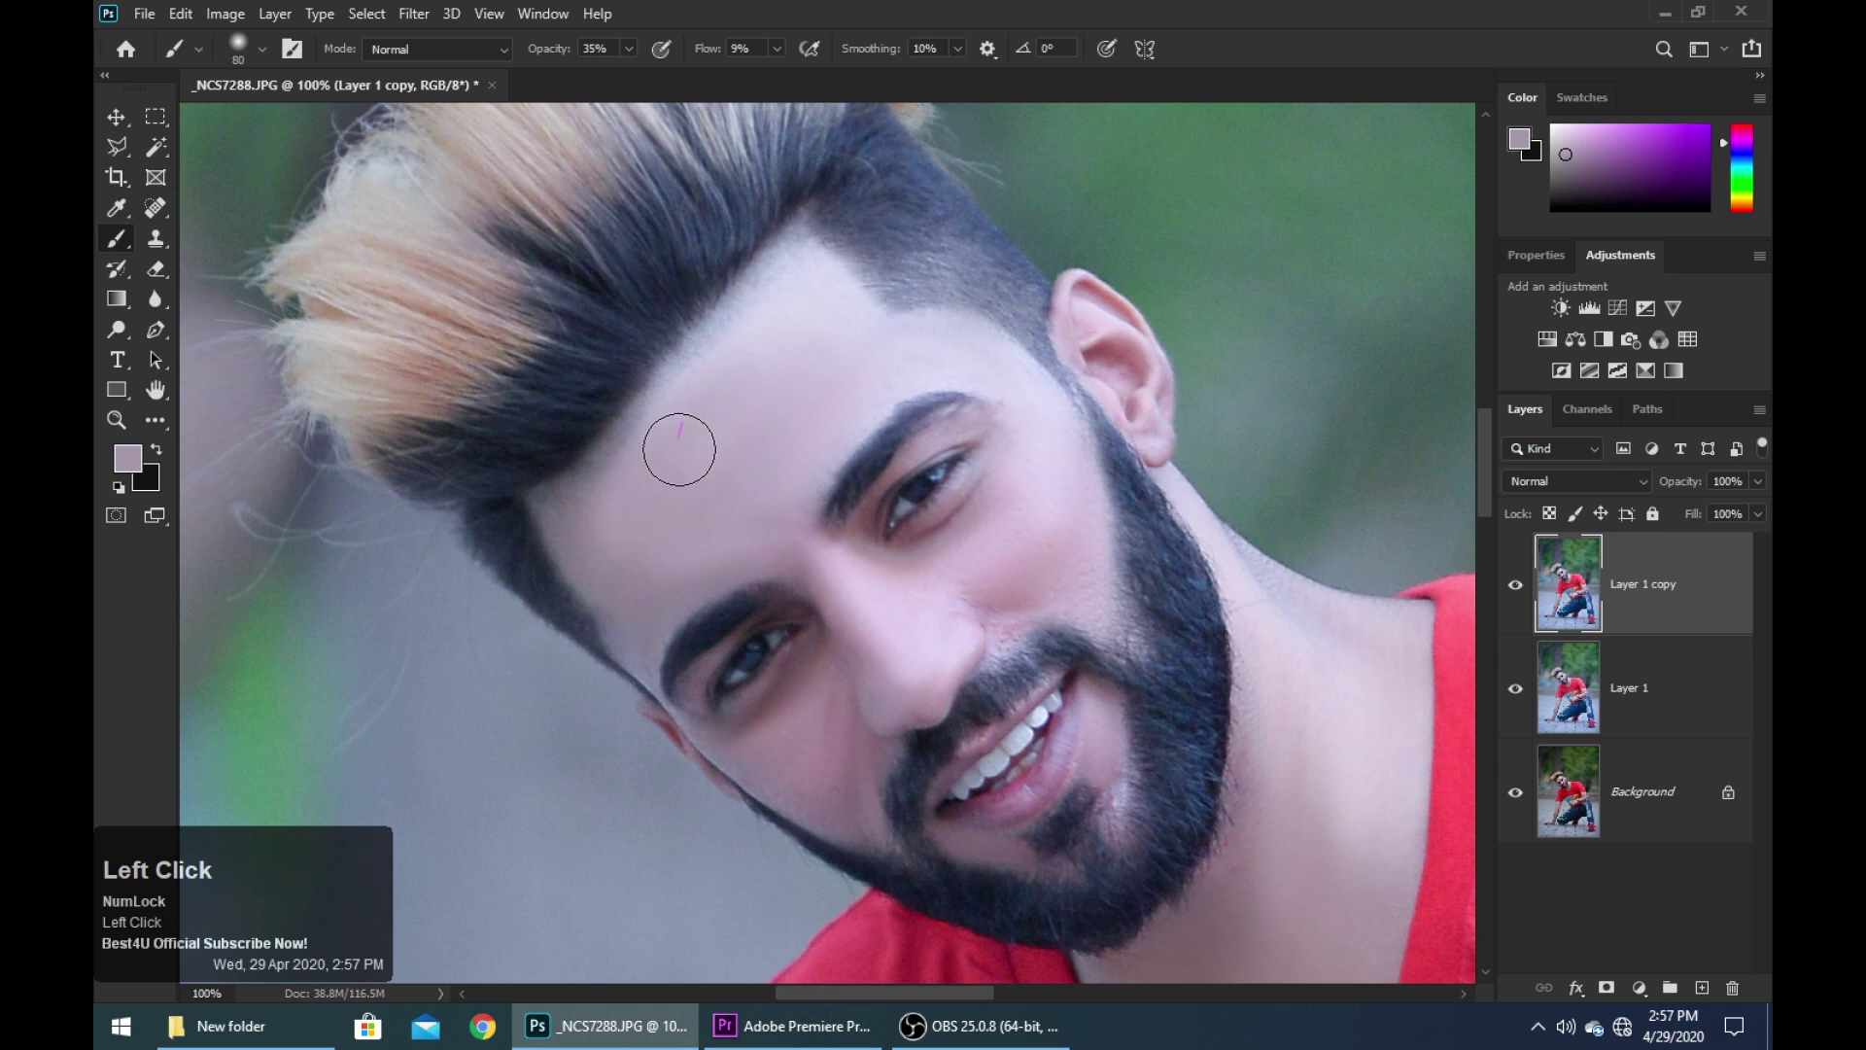
Sample a lighter skin tone near the hairline and paint it down the forehead to the far brow with a larger brush
alt+click(766, 323)
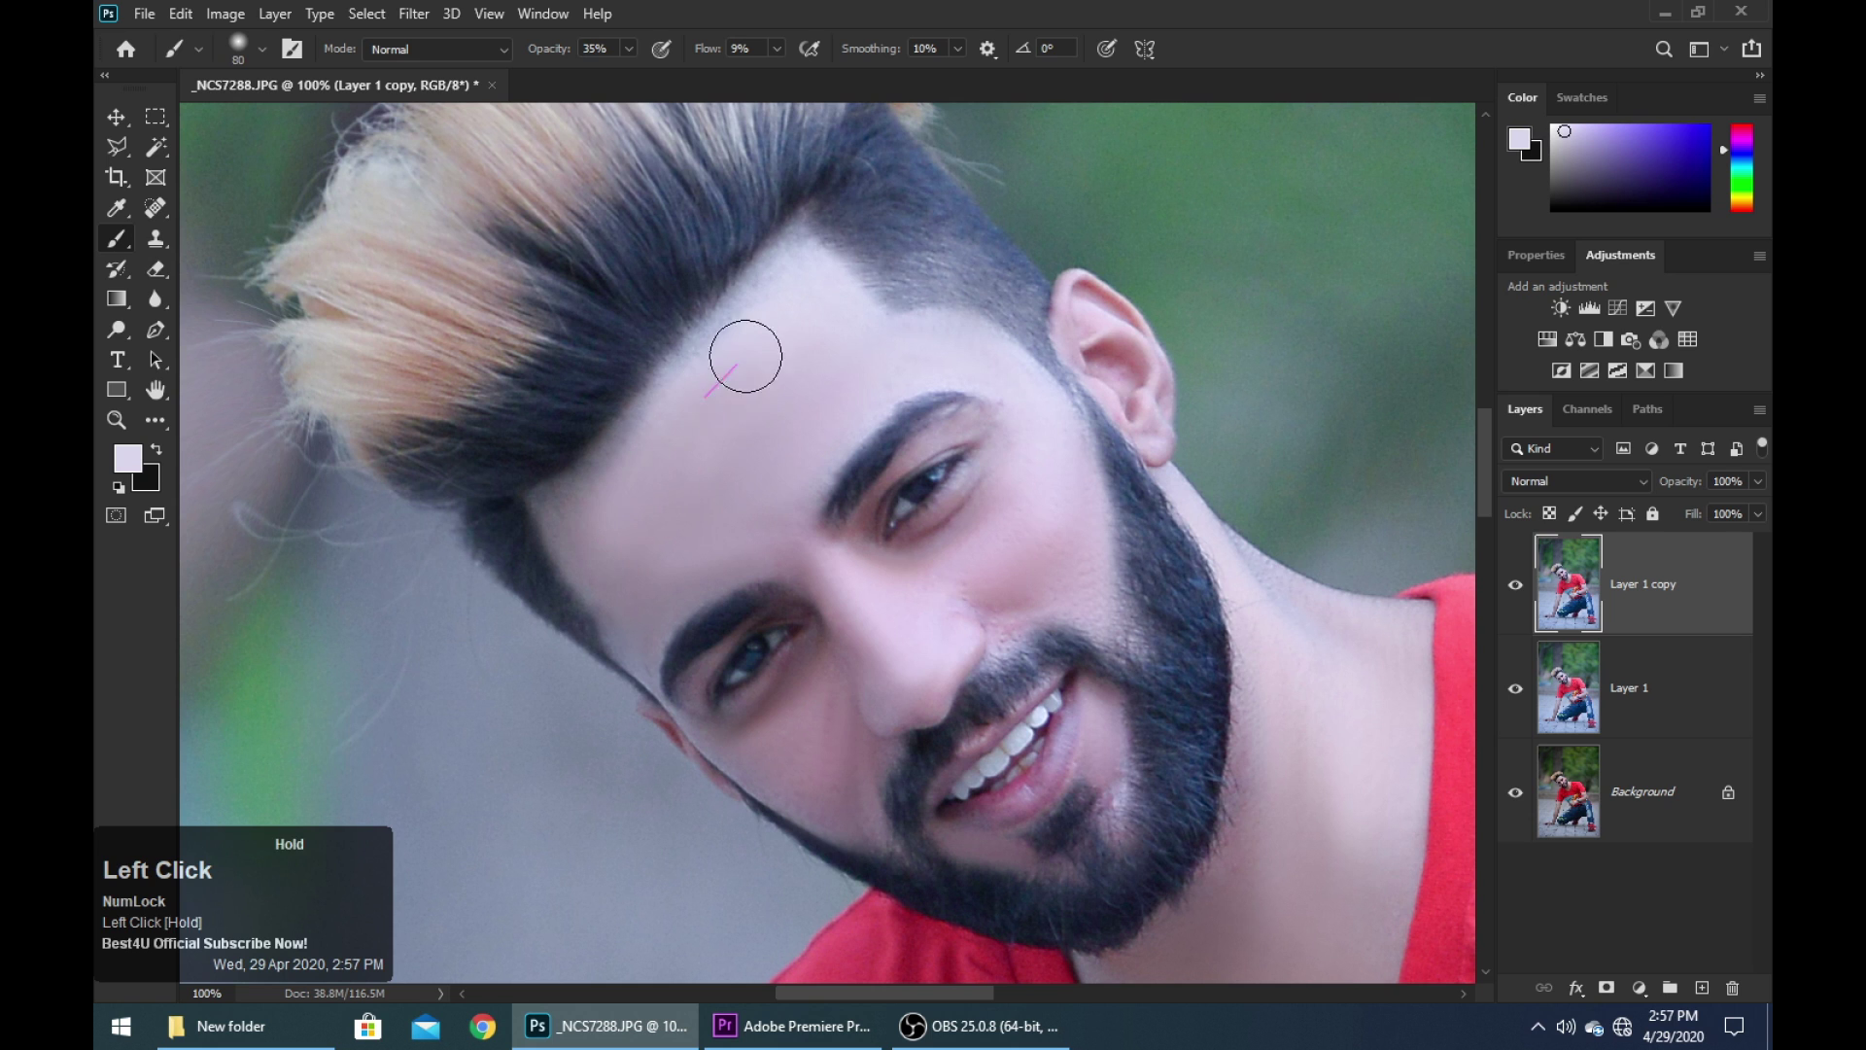
key(bracketright)
key(bracketright)
click(730, 401)
mouse_move(730, 400)
mouse_down()
mouse_move(663, 542)
mouse_move(873, 350)
mouse_move(740, 539)
mouse_move(646, 594)
mouse_up()
Lighten the skin beneath the far eye by dabbing the light tone with a smaller brush
key(bracketleft)
click(723, 720)
key(bracketleft)
key(bracketleft)
key(bracketleft)
click(767, 725)
click(771, 702)
click(782, 756)
Paint the light tone over the far cheek and beside the nose, finishing below the near eye's inner corner at 60 px
key(bracketright)
drag(761, 757, 827, 798)
double_click(853, 768)
click(831, 730)
click(793, 706)
key(bracketleft)
click(888, 546)
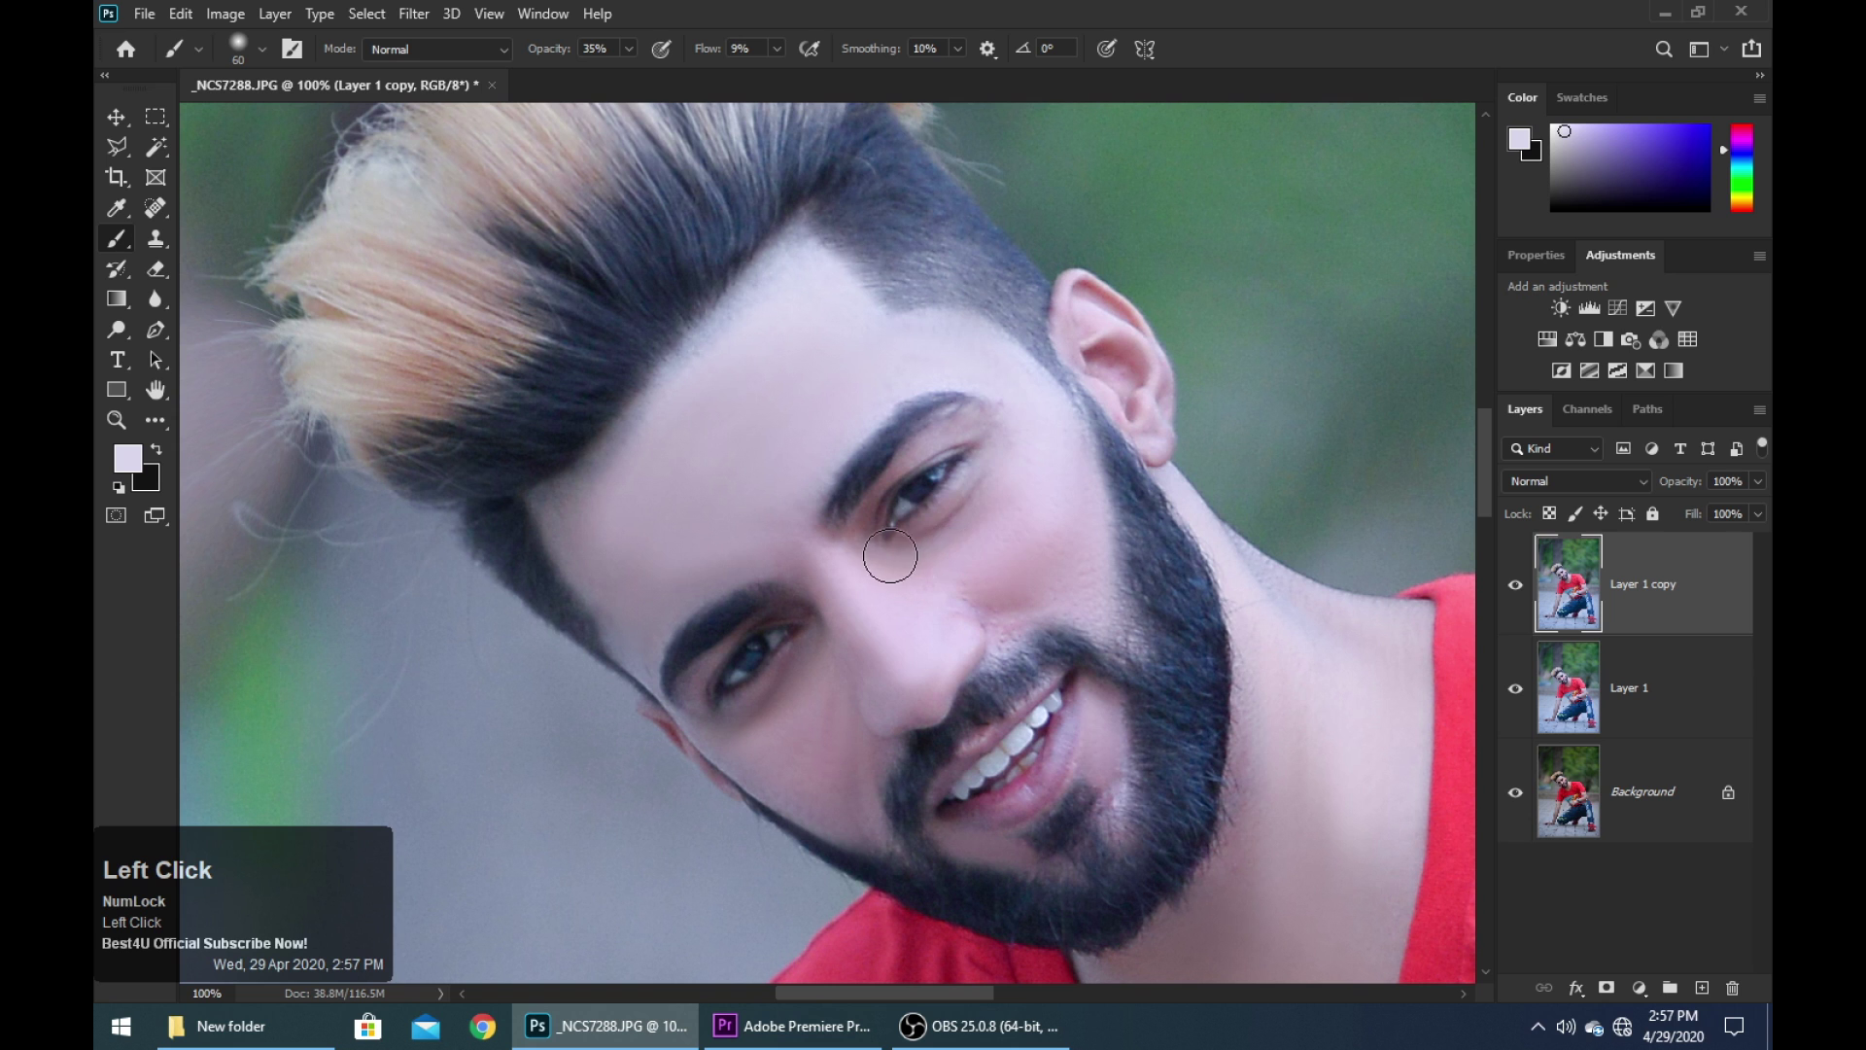
Enlarge the brush to 80 px and dab the light tone over the near temple and near cheek
key(space)
key(bracketright)
key(bracketright)
click(1044, 432)
click(1030, 541)
double_click(1020, 596)
key(space)
drag(1133, 551, 1121, 512)
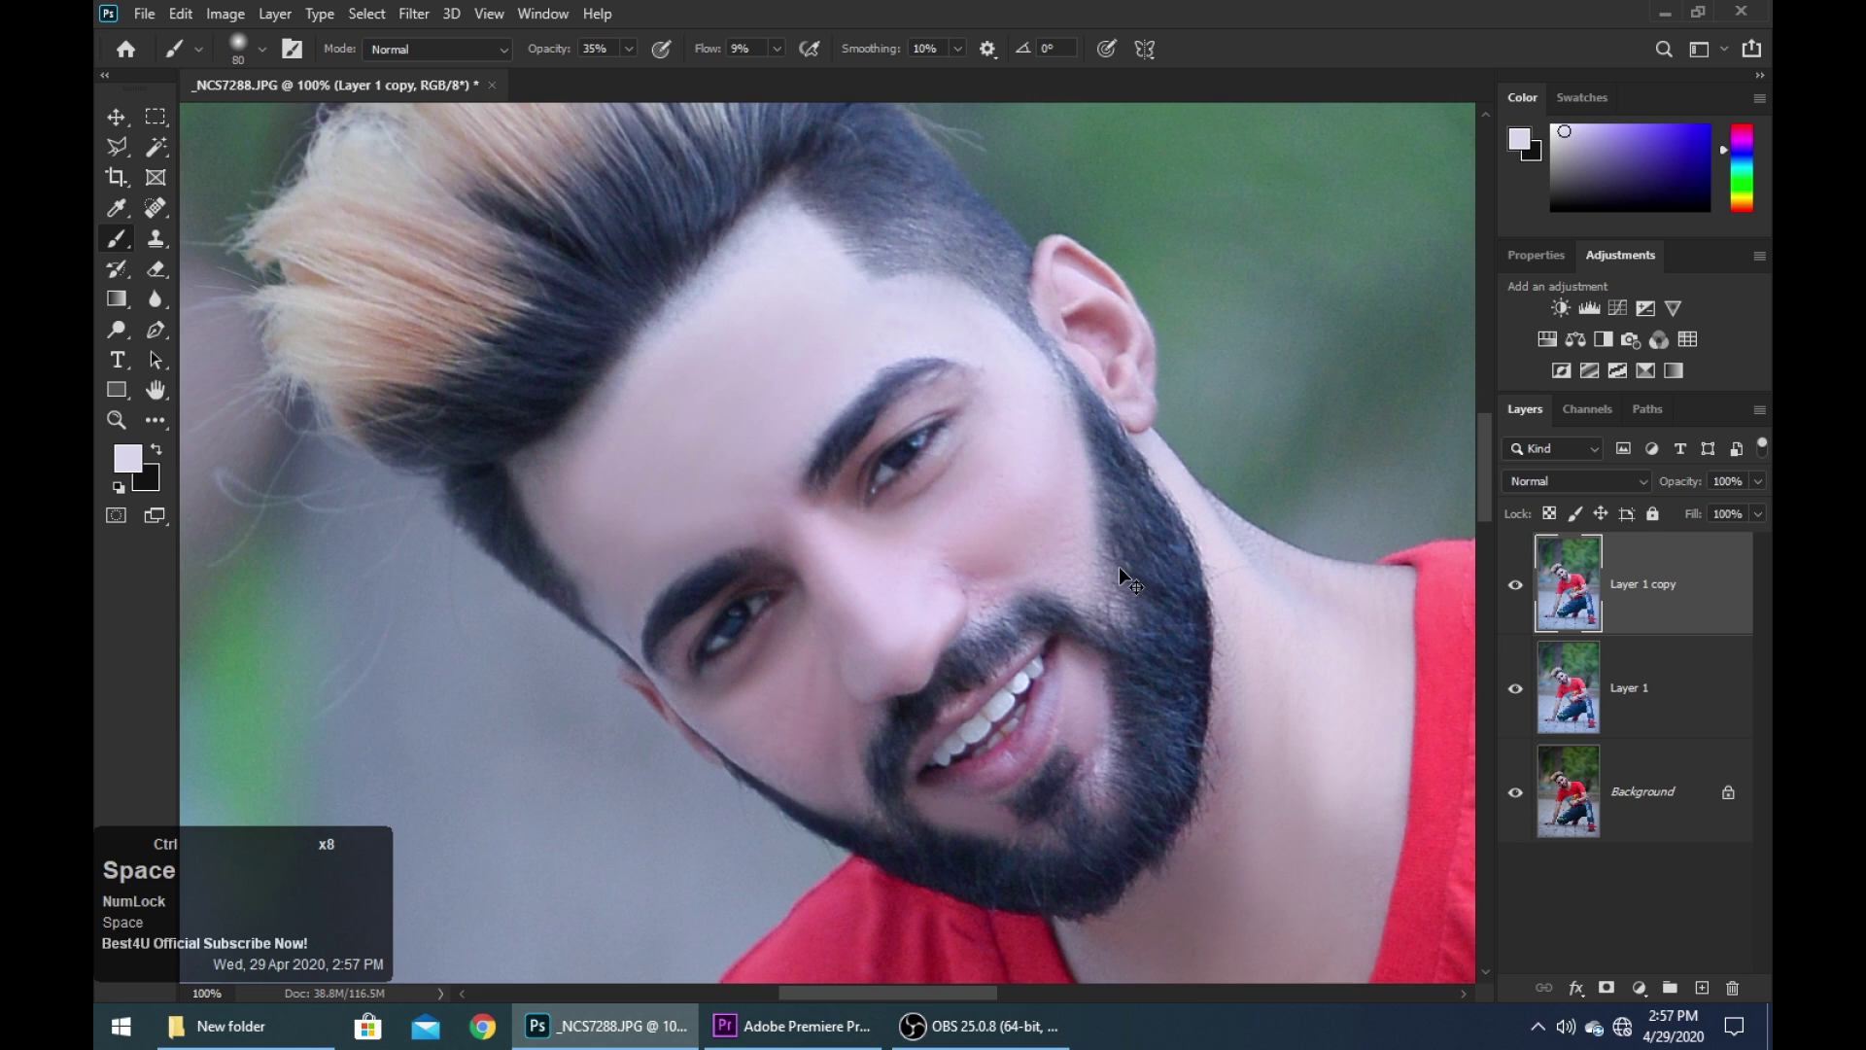
Brighten the photo slightly with Levels by setting the RGB midtone input to 1.03
key(ctrl+0)
key(ctrl+l)
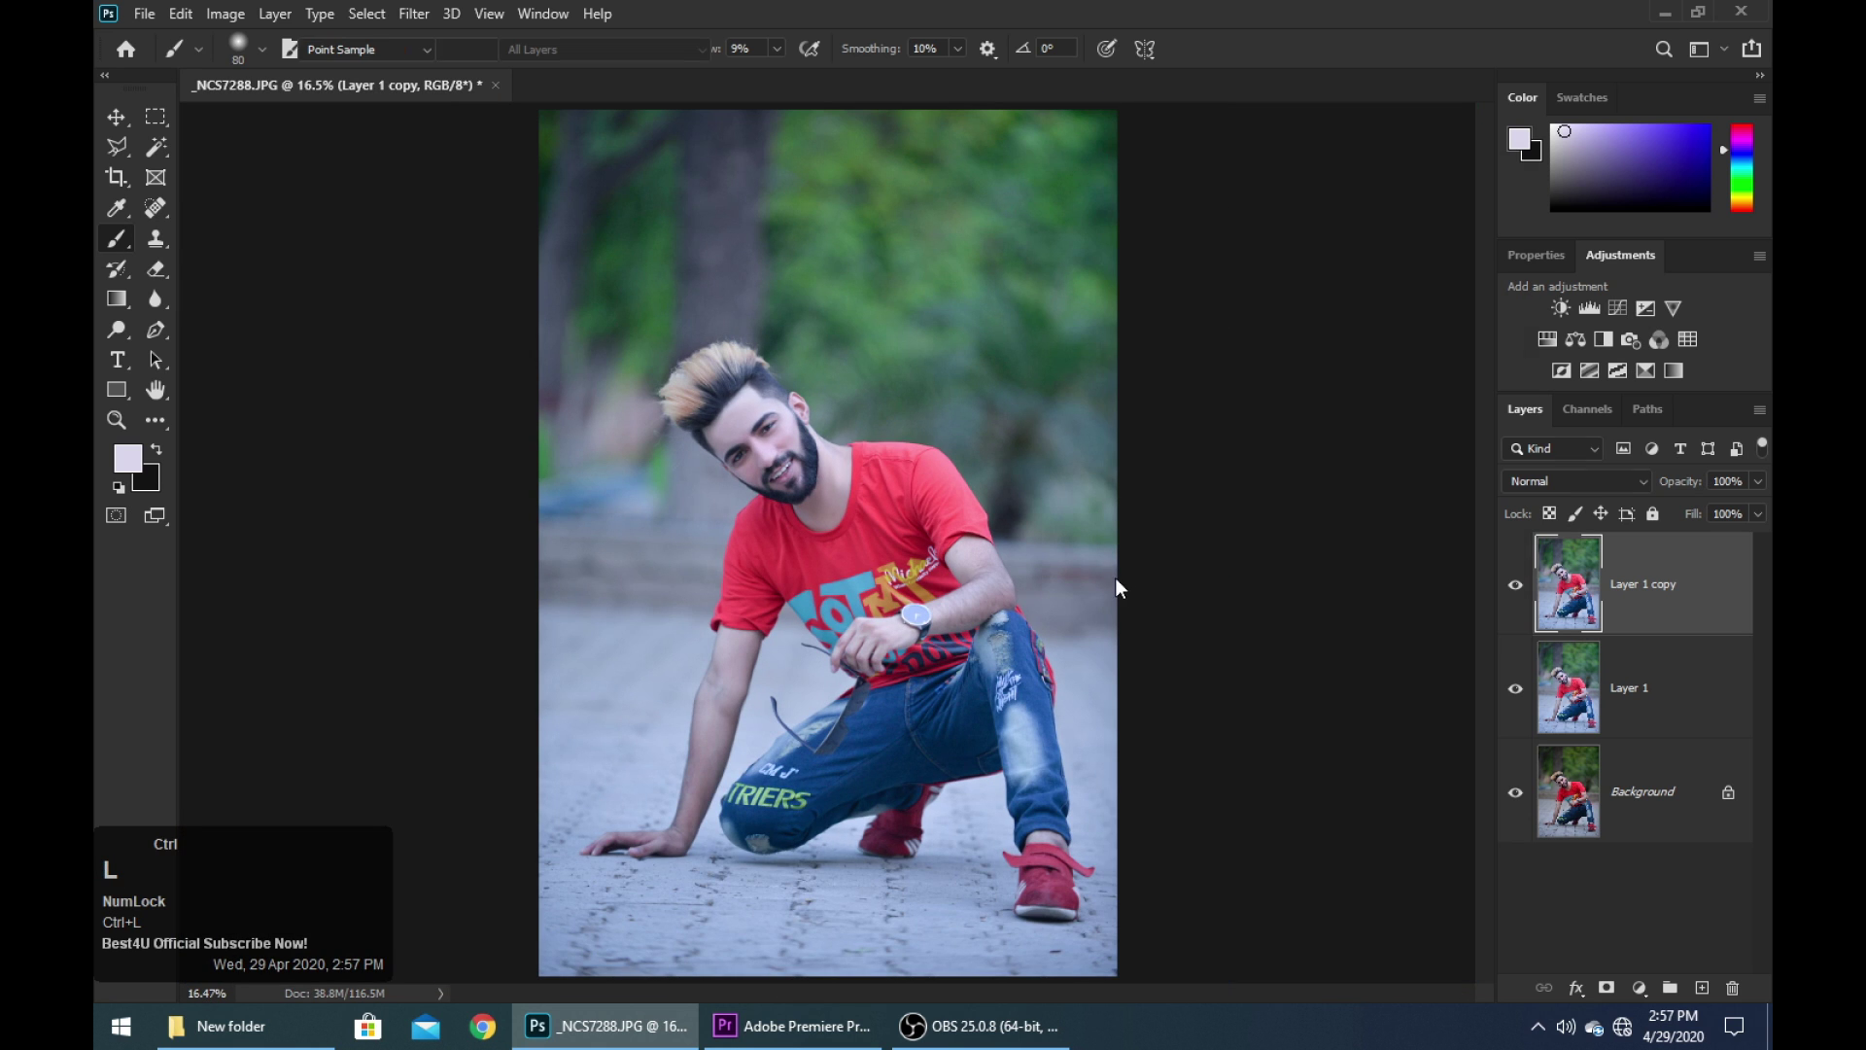
drag(1221, 432, 1217, 433)
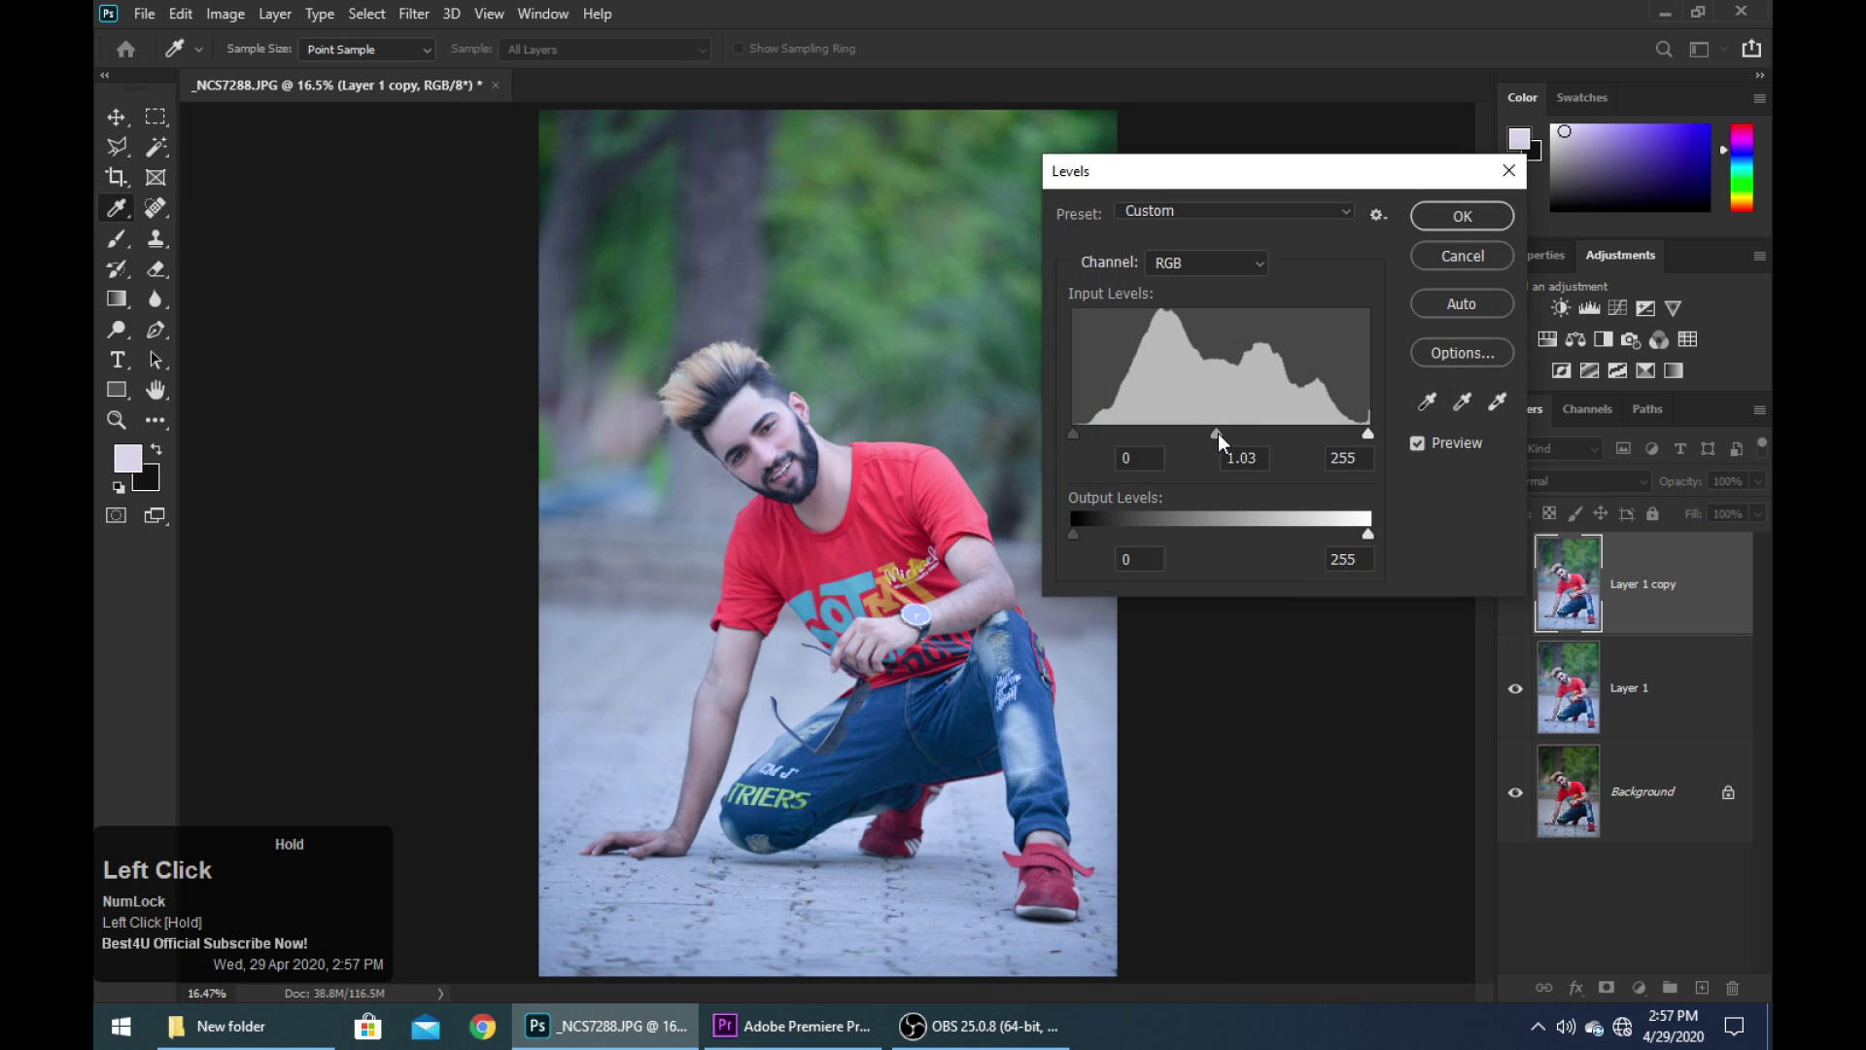
key(Return)
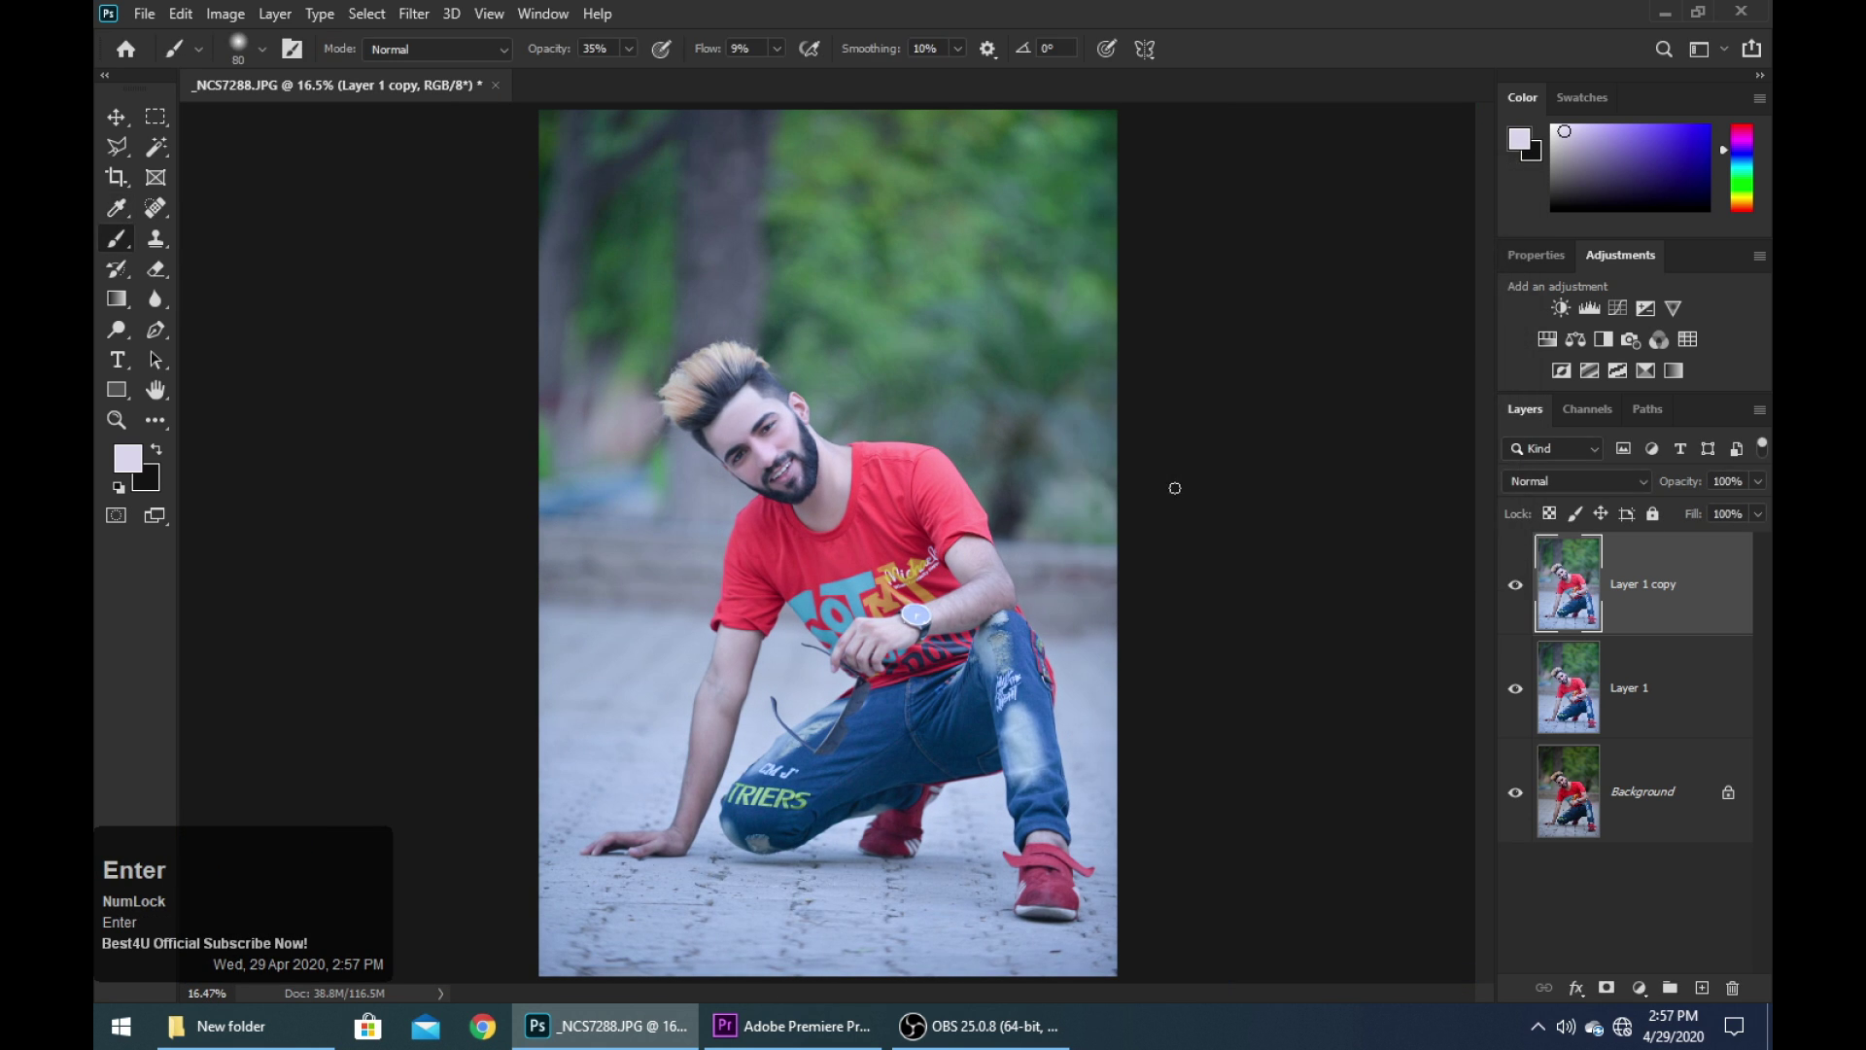
Apply the SkinFiner filter to Layer 1 copy with its Default preset
key(ctrl+space)
ctrl+click(930, 445)
ctrl+click(763, 331)
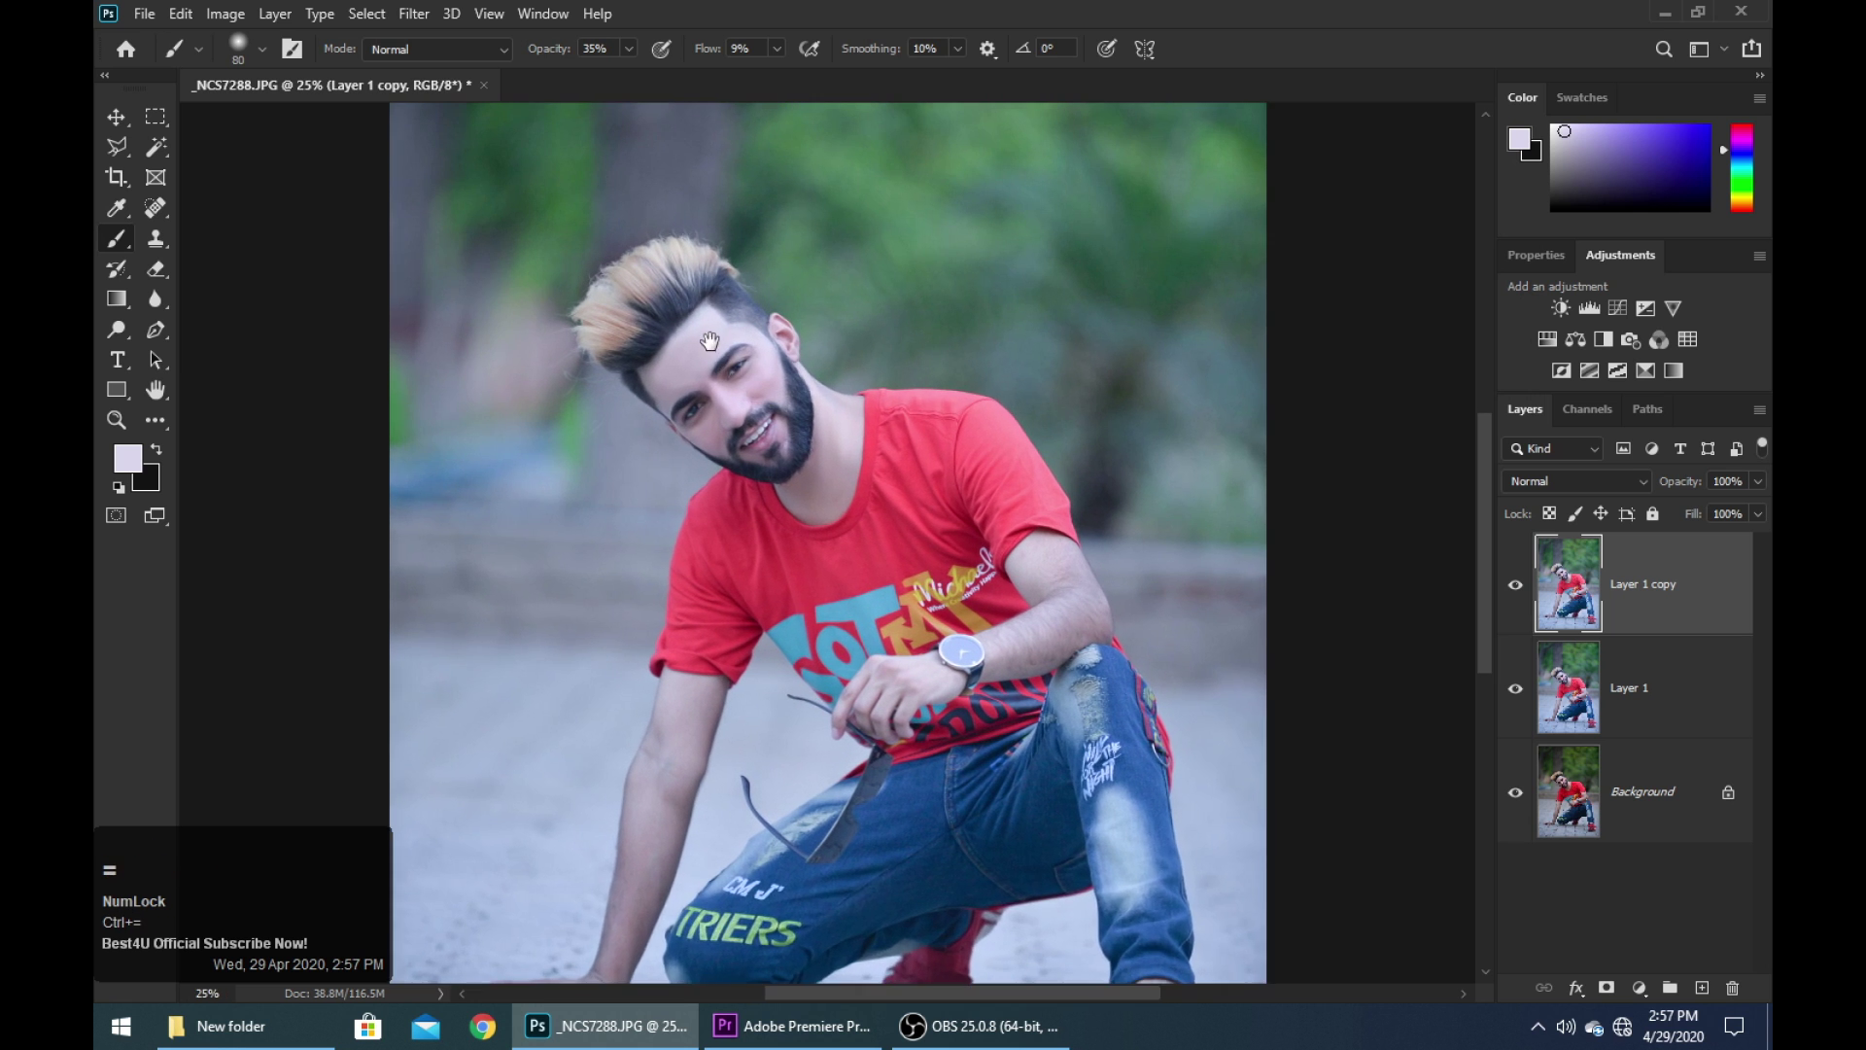
click(414, 14)
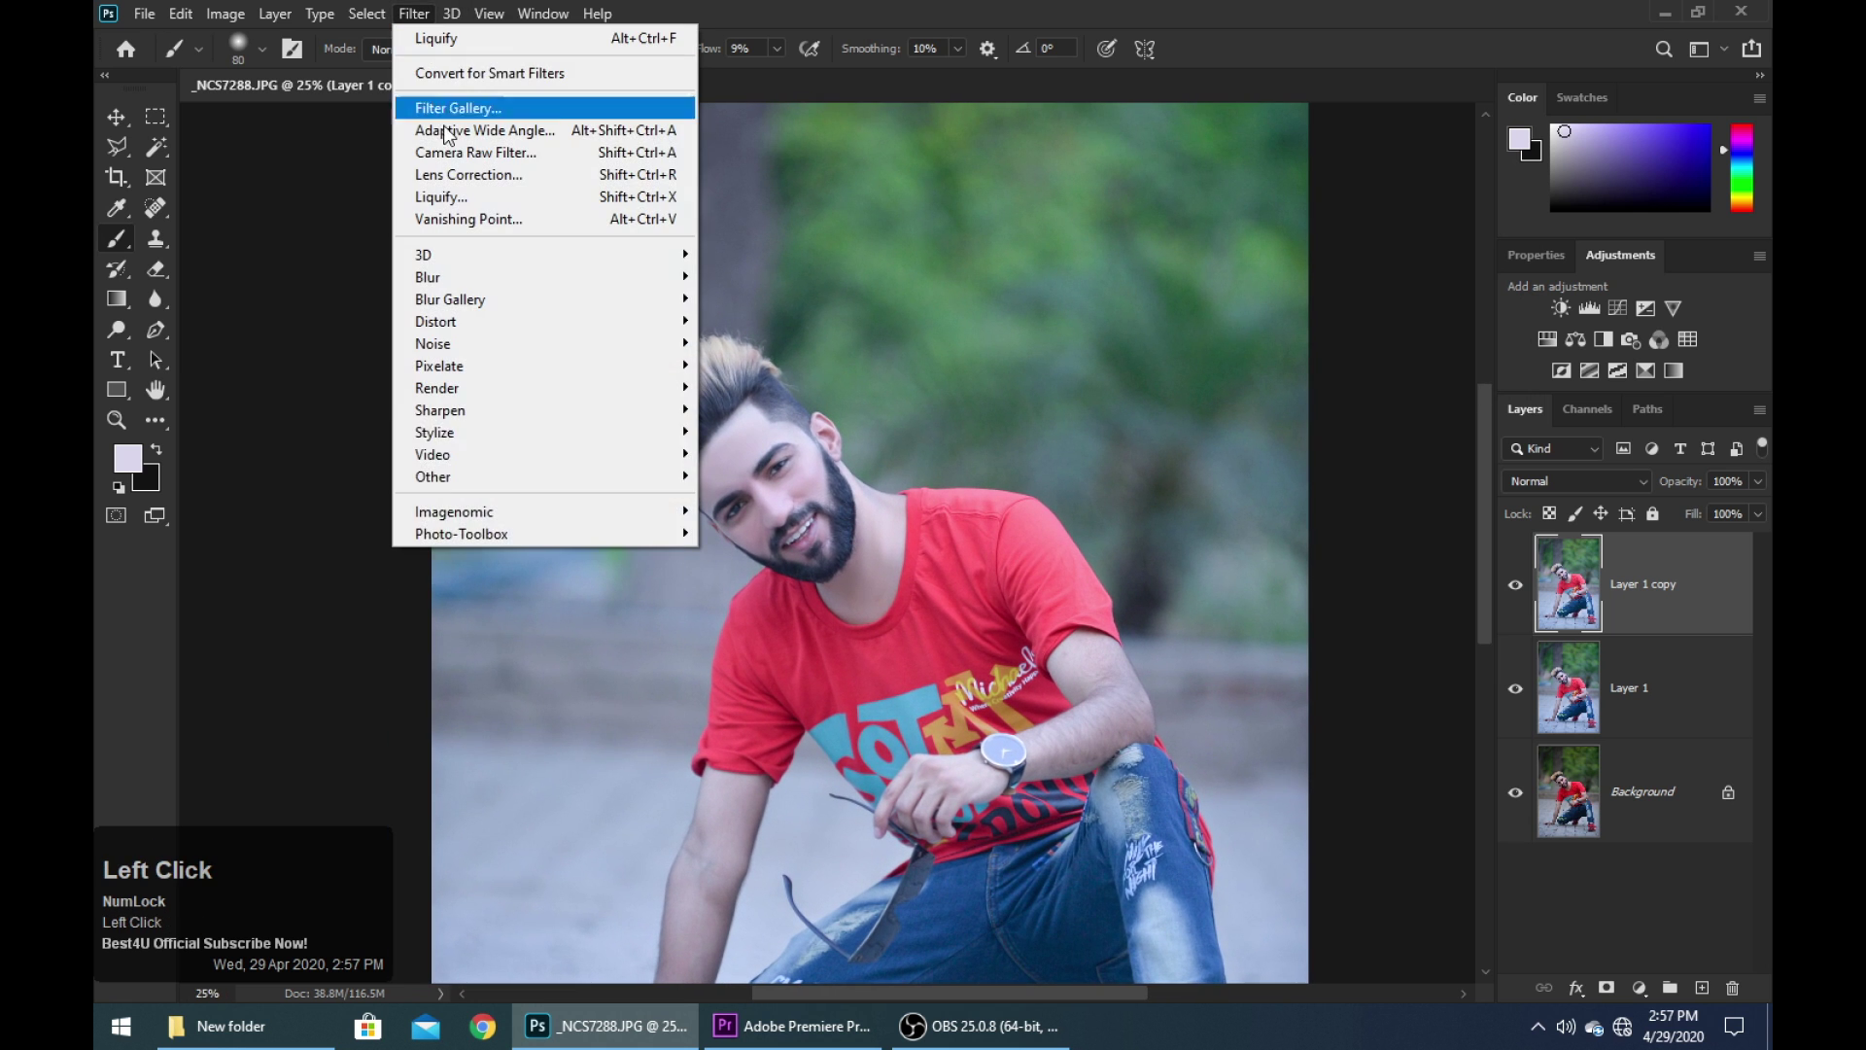
click(500, 540)
click(772, 530)
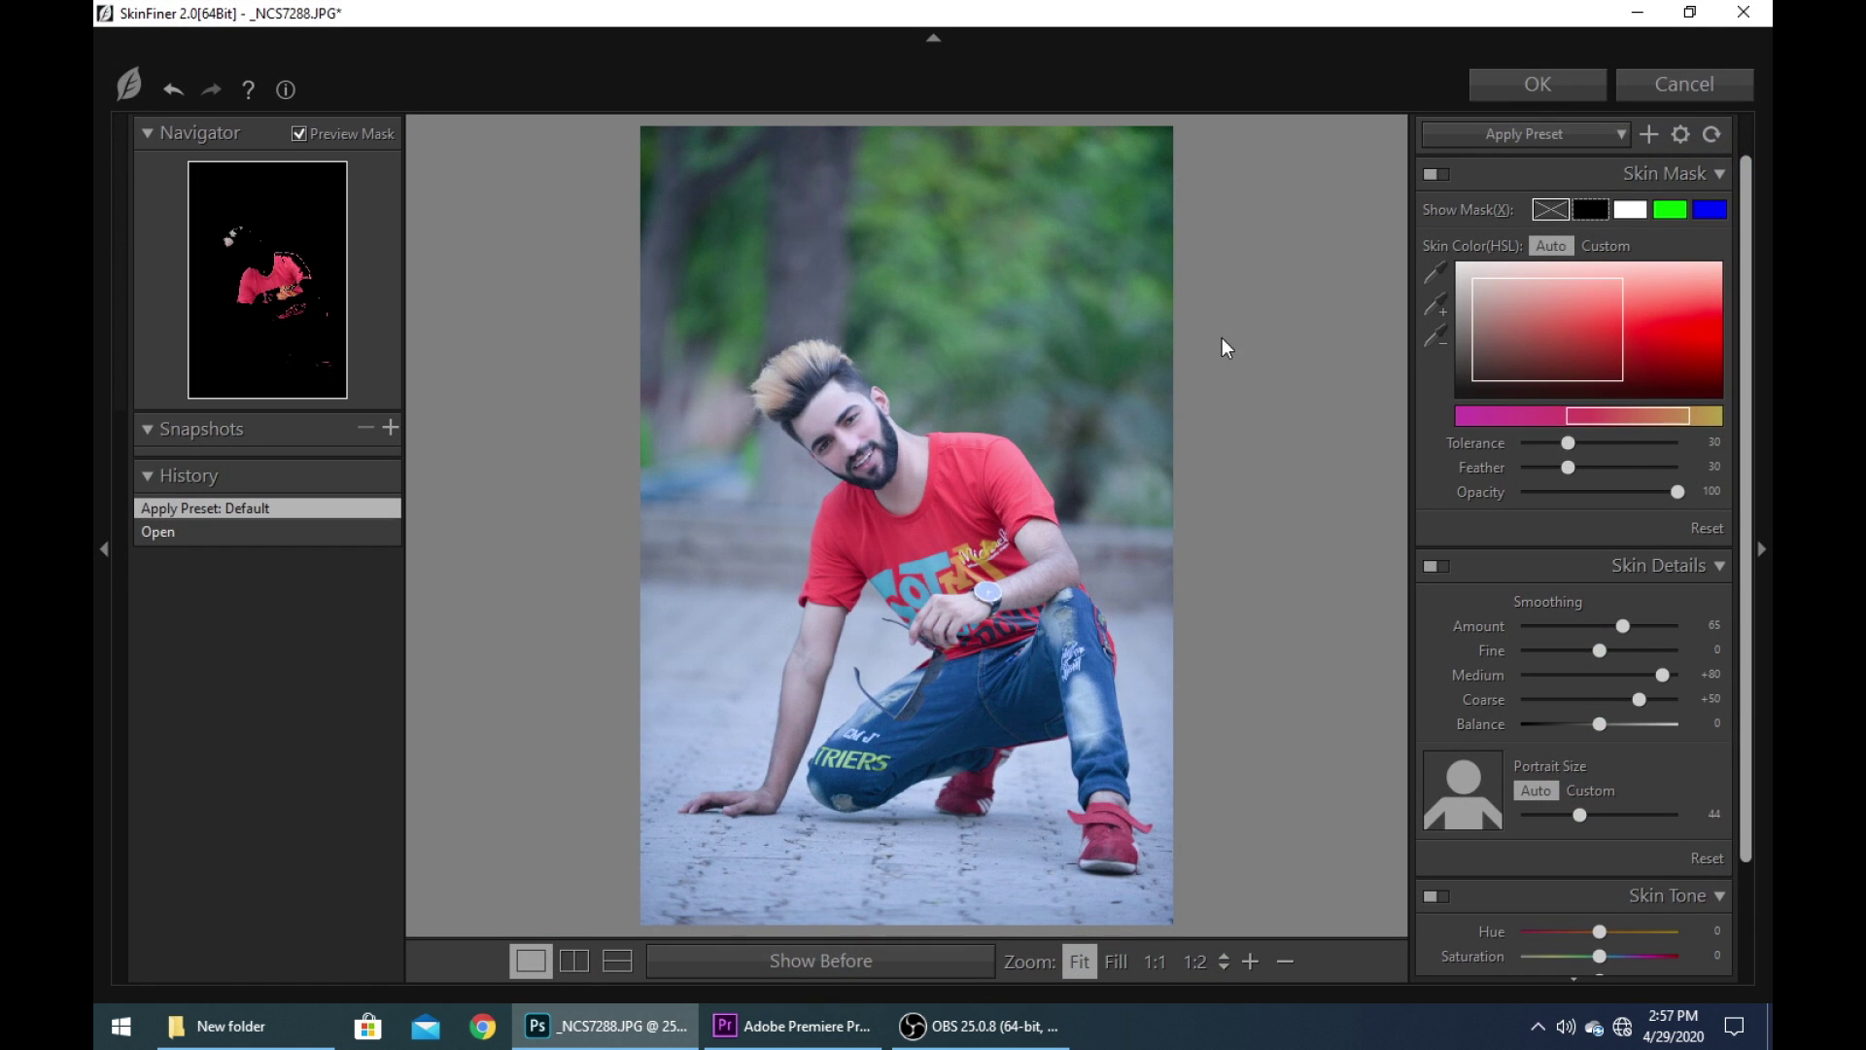
click(1537, 83)
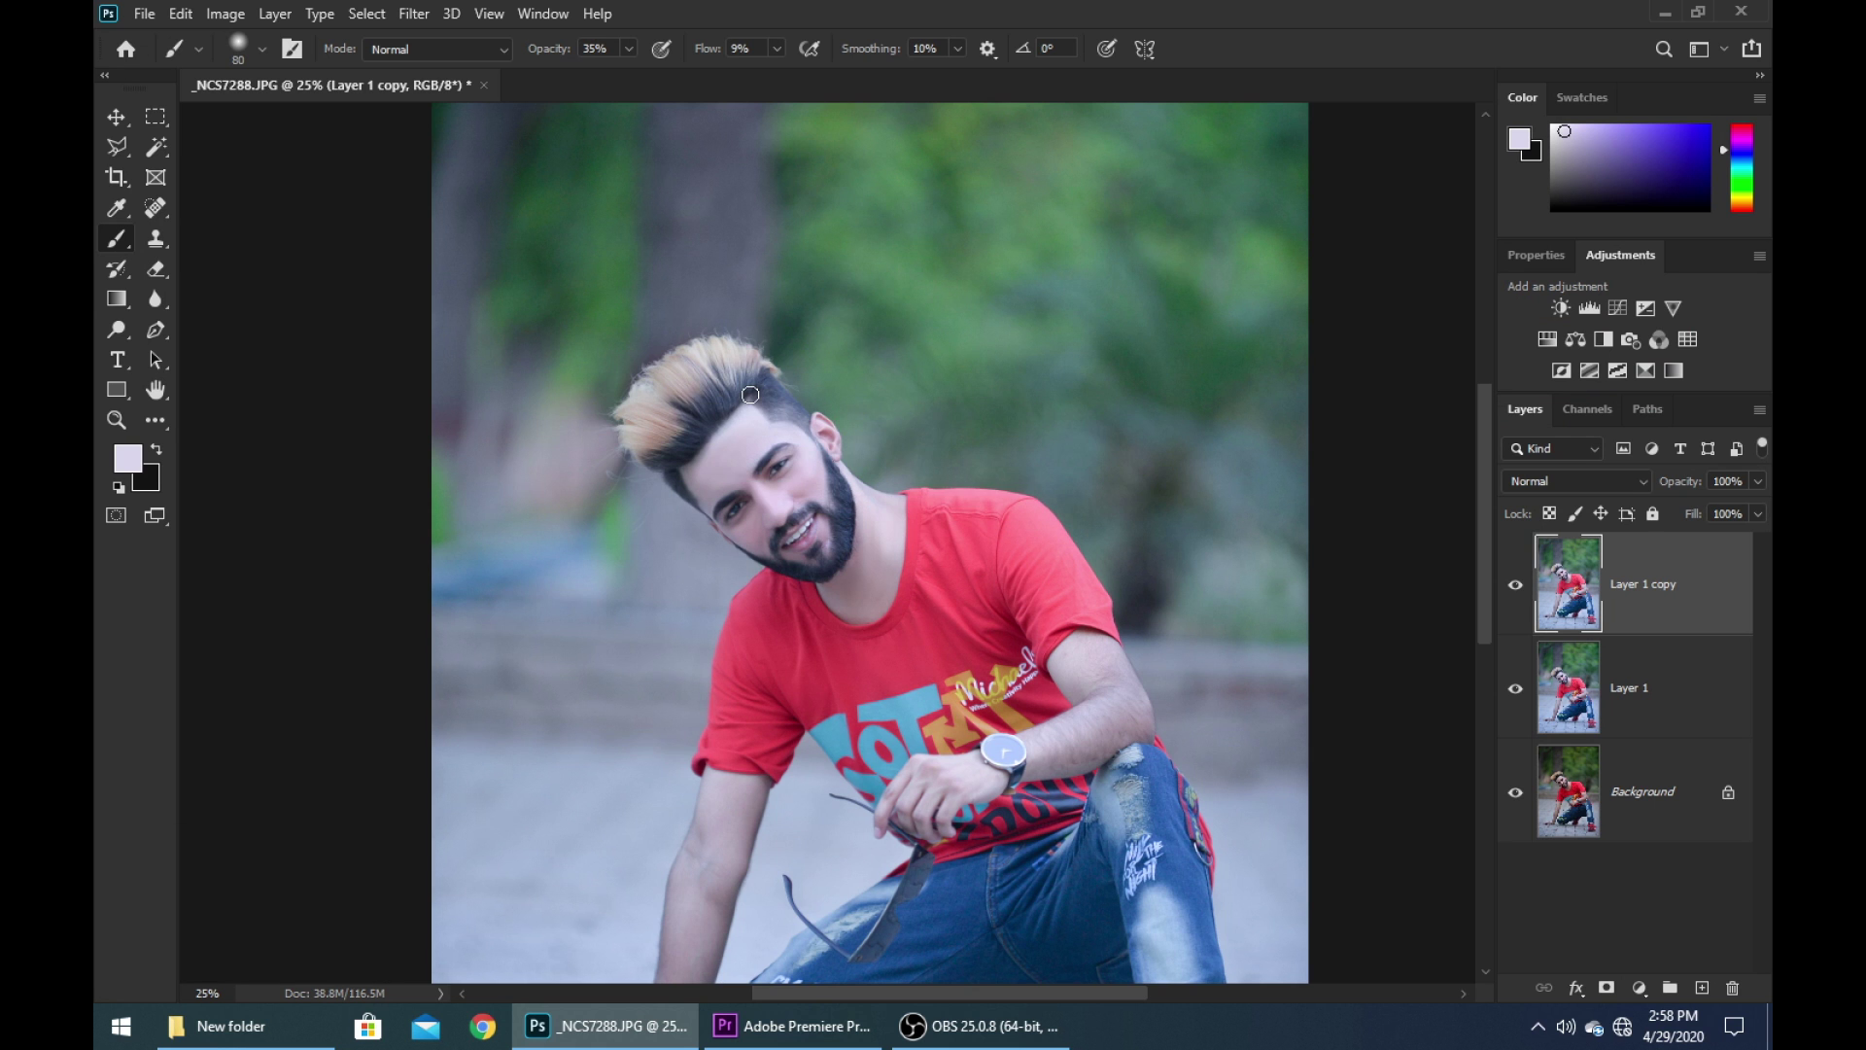
Apply the Noiseware Professional filter to Layer 1 copy with the Film Grain Effect setting
key(ctrl+plus)
key(ctrl+plus)
key(space)
drag(760, 405, 827, 483)
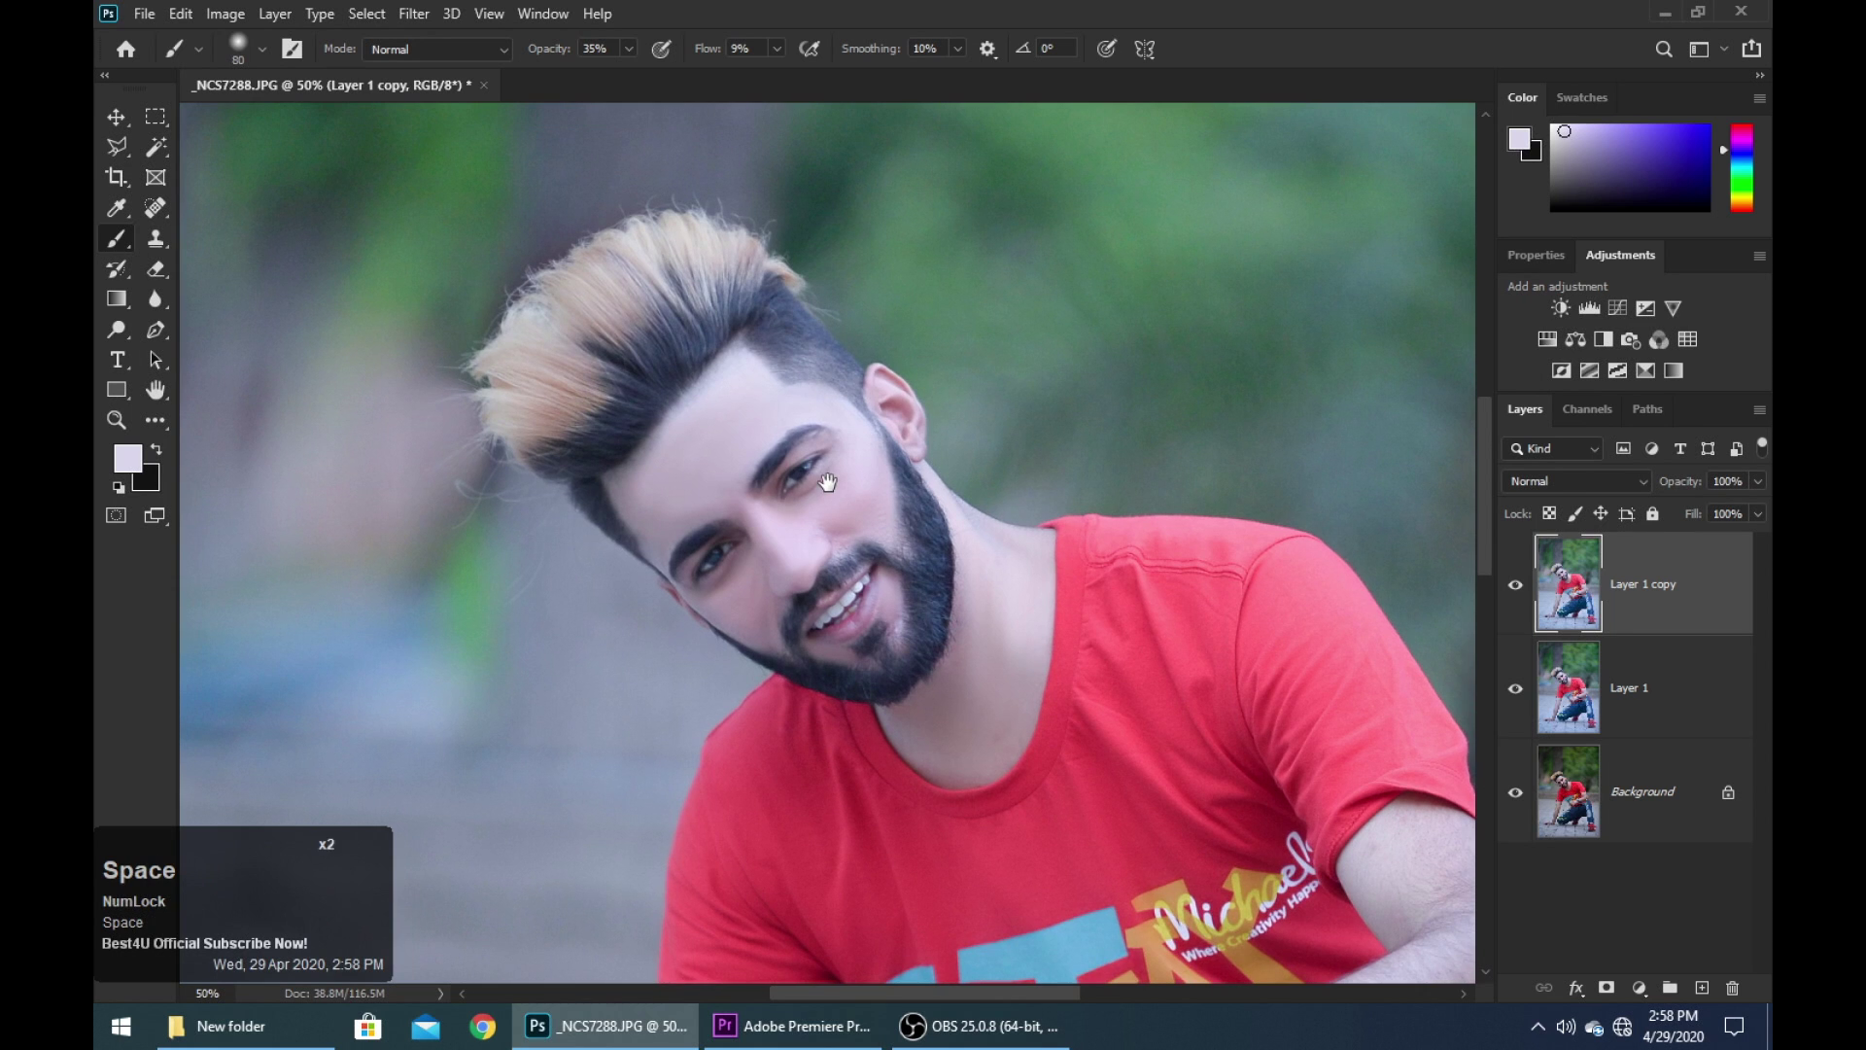
click(426, 16)
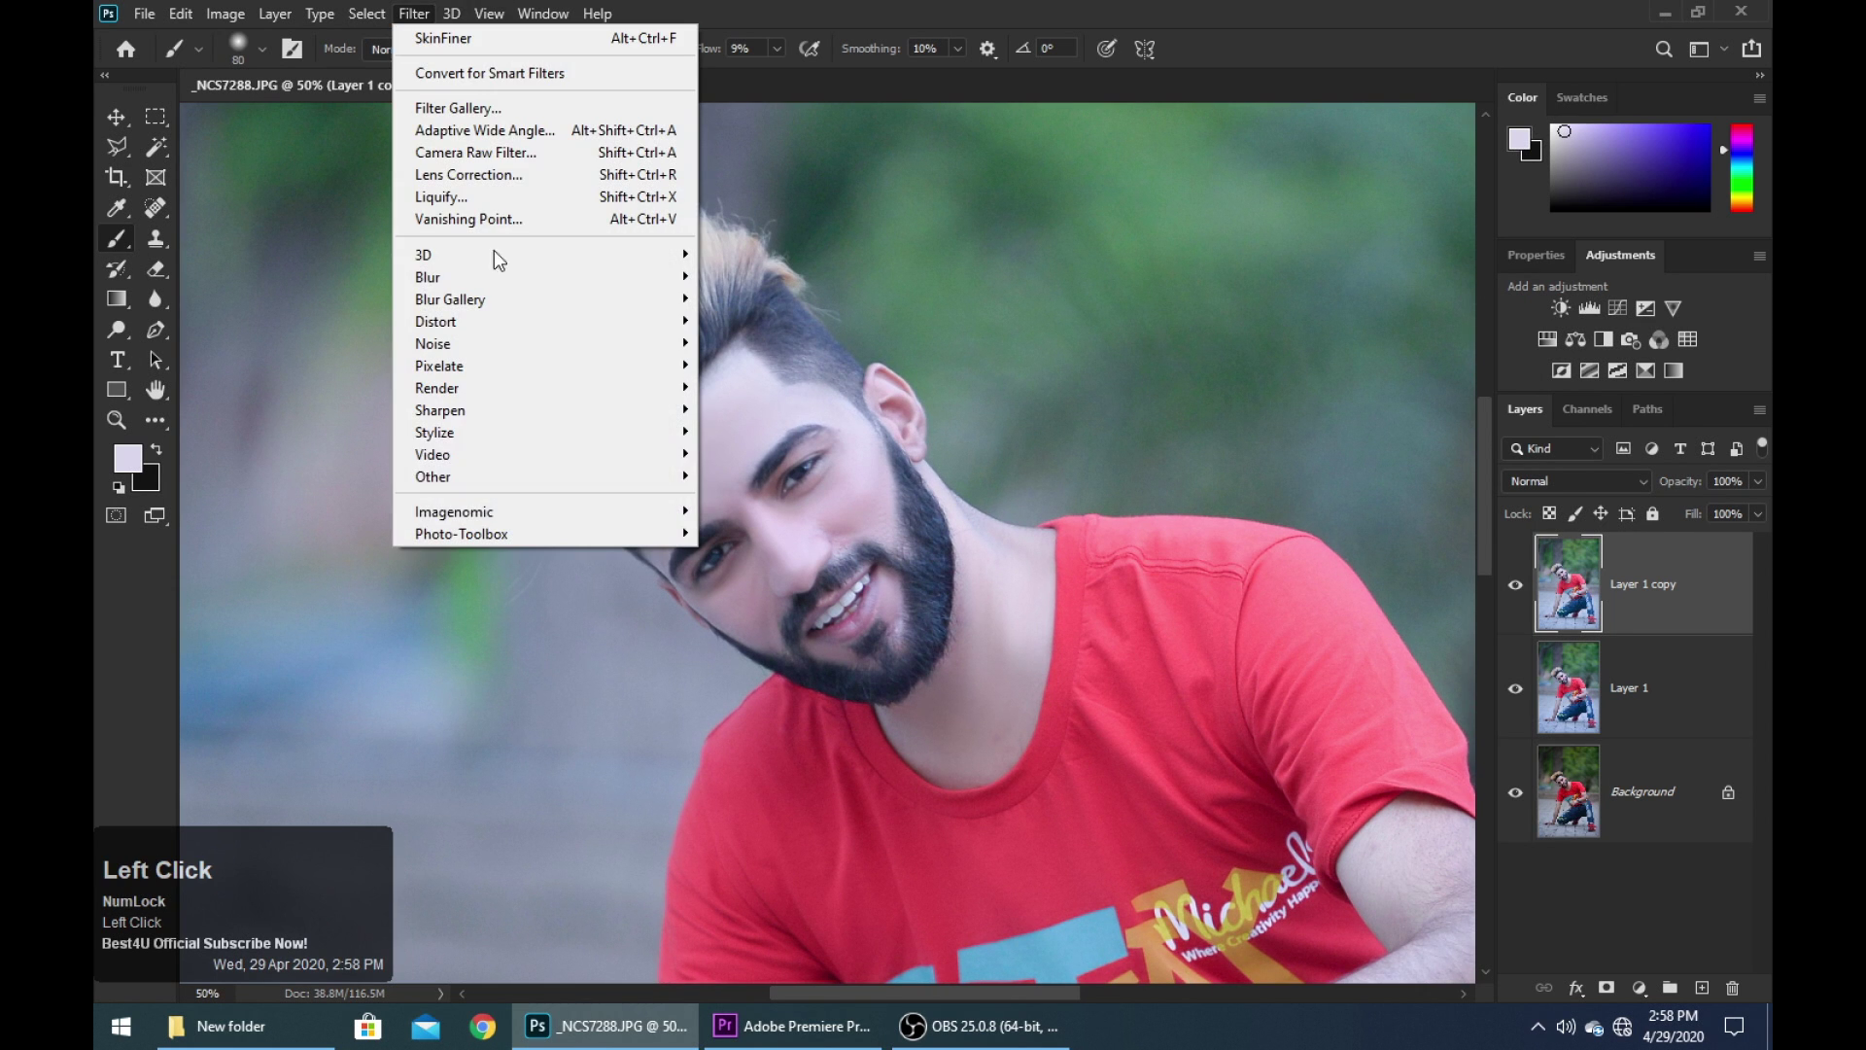
mouse_move(492, 508)
key(Return)
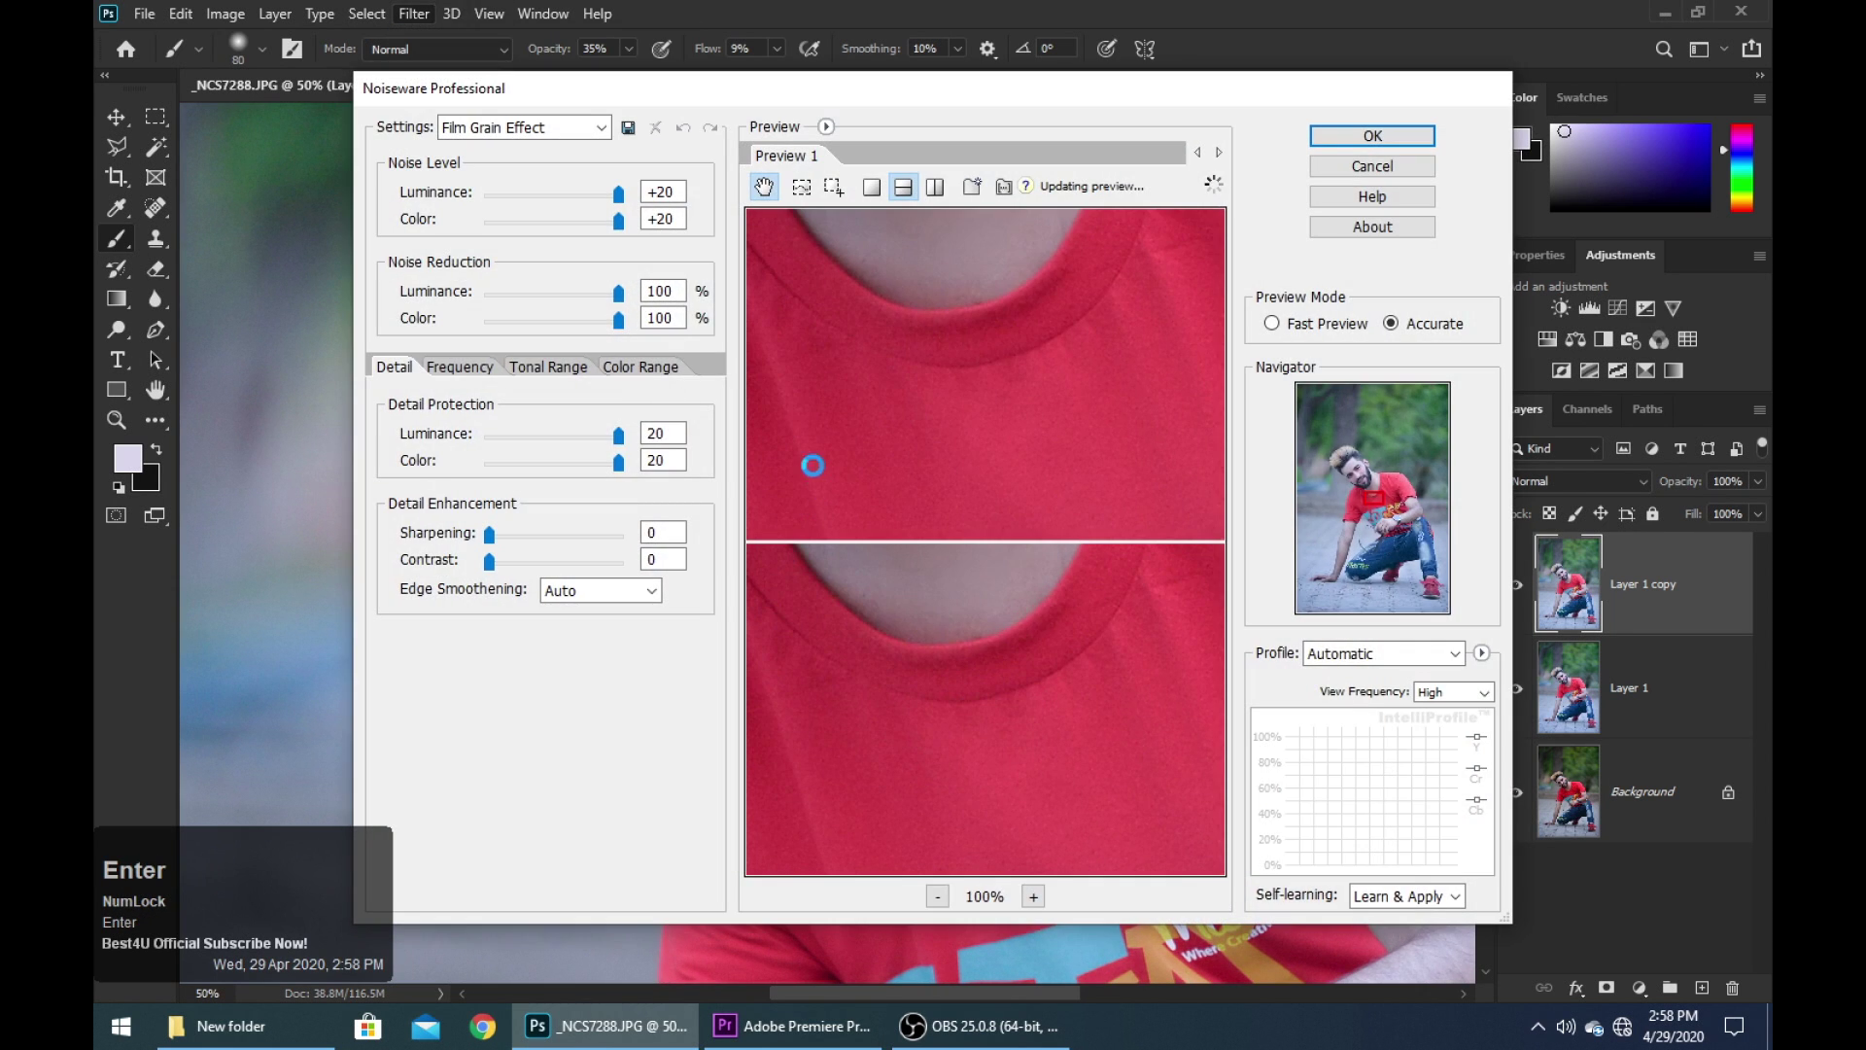
key(Return)
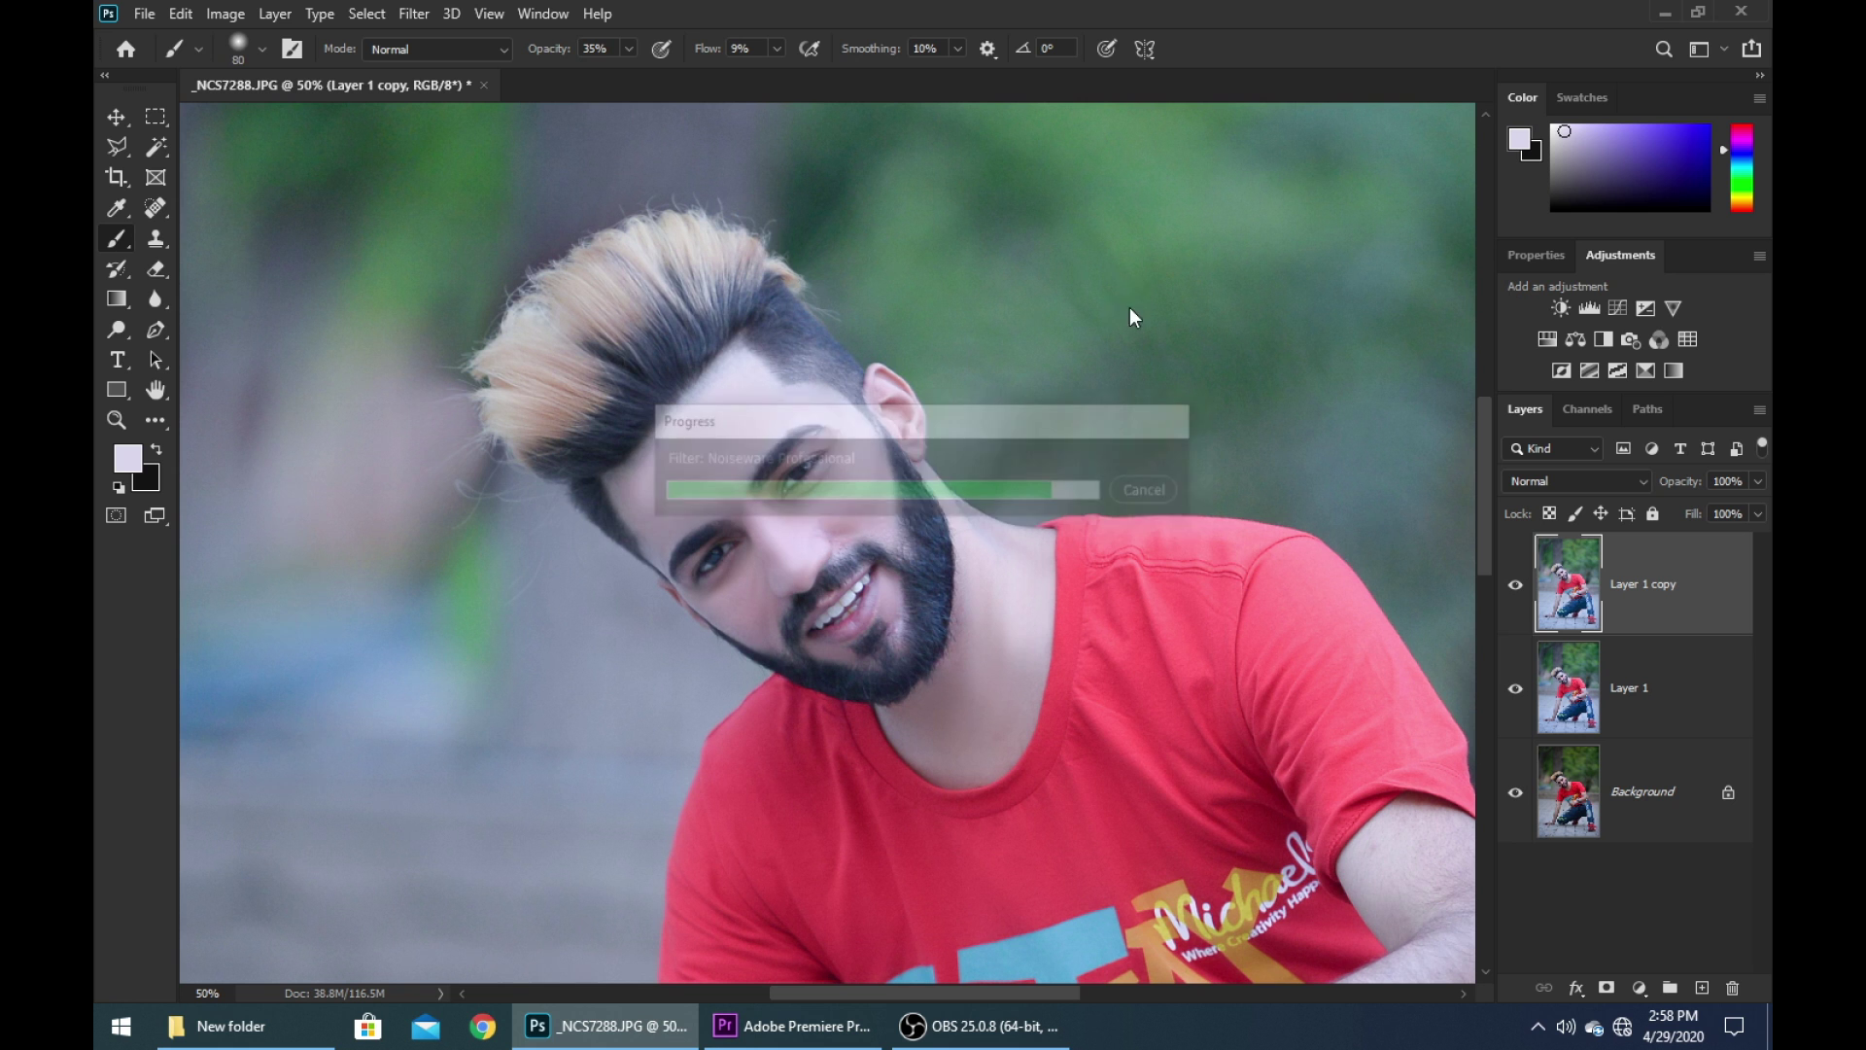
Open the Camera Raw Filter for the whole photo and accept it with the adjustments left at 0
key(space)
drag(778, 356, 833, 387)
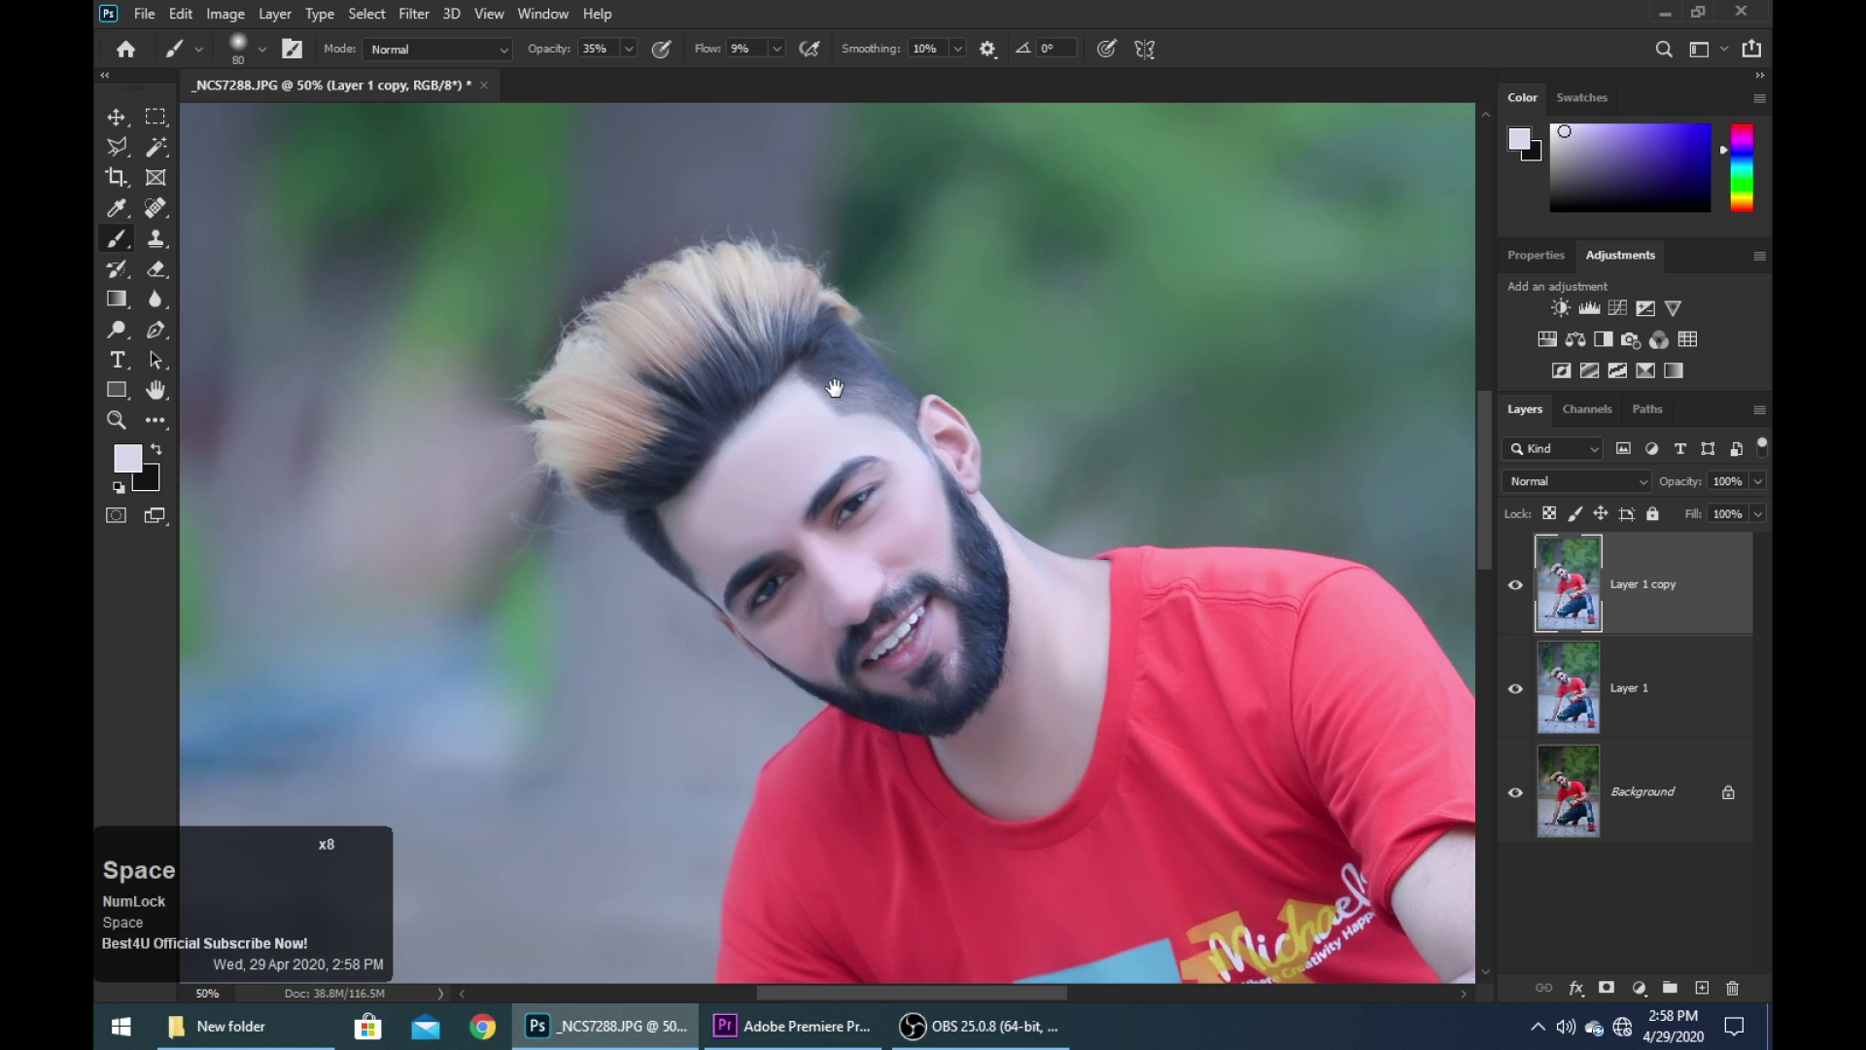
key(ctrl+0)
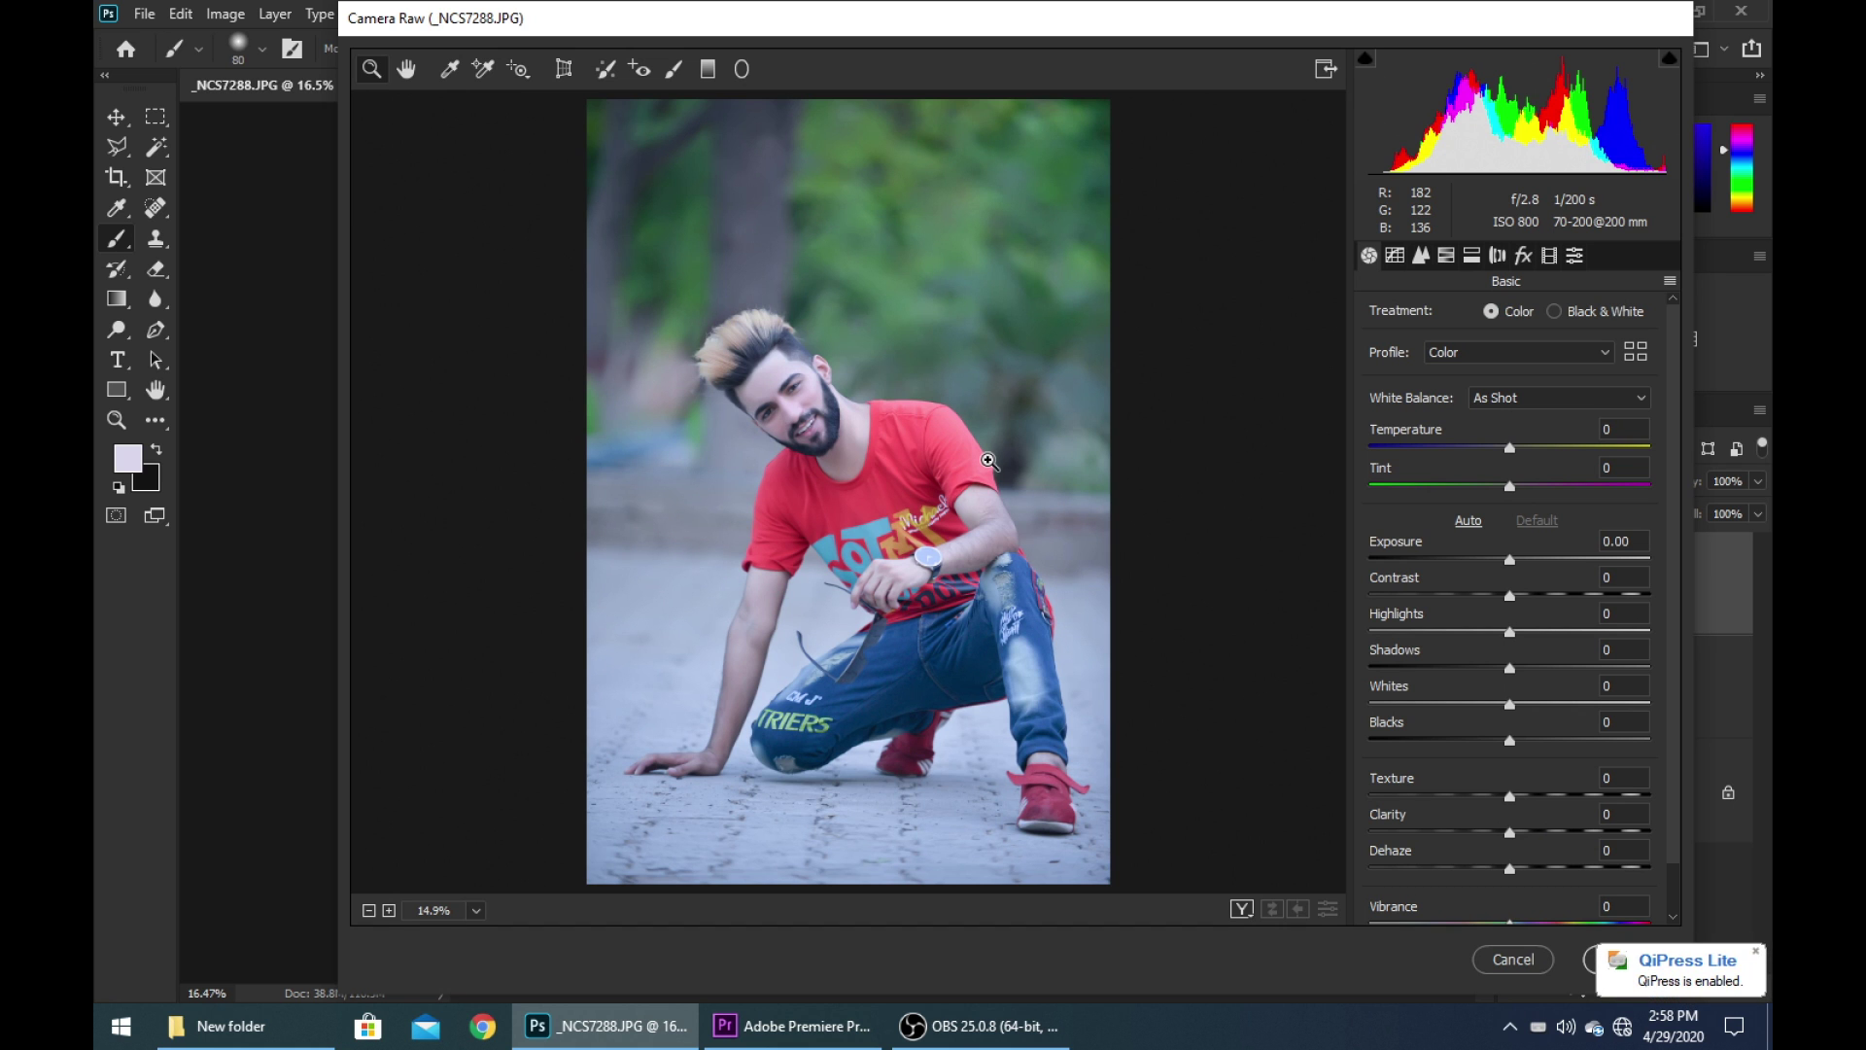
key(Return)
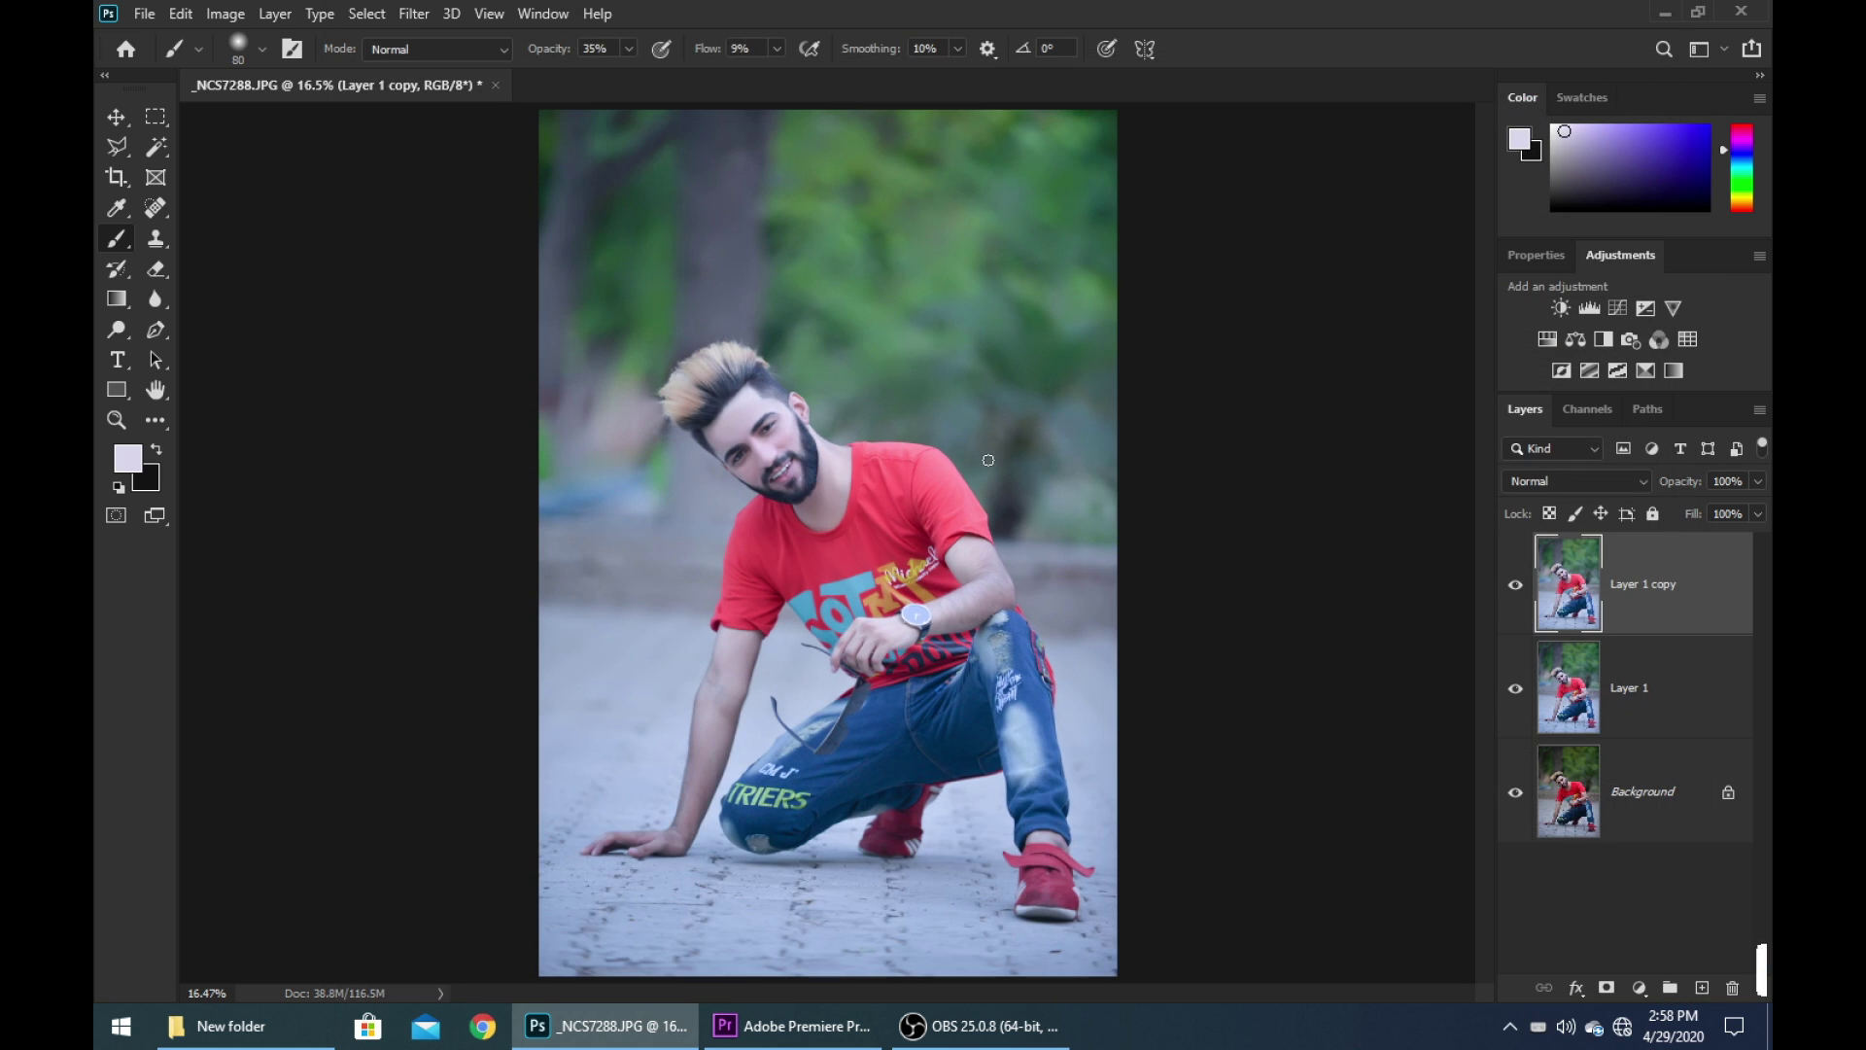
Adjust the midtones with Color Balance, setting Cyan-Red to -10 and Yellow-Blue to +6
key(ctrl)
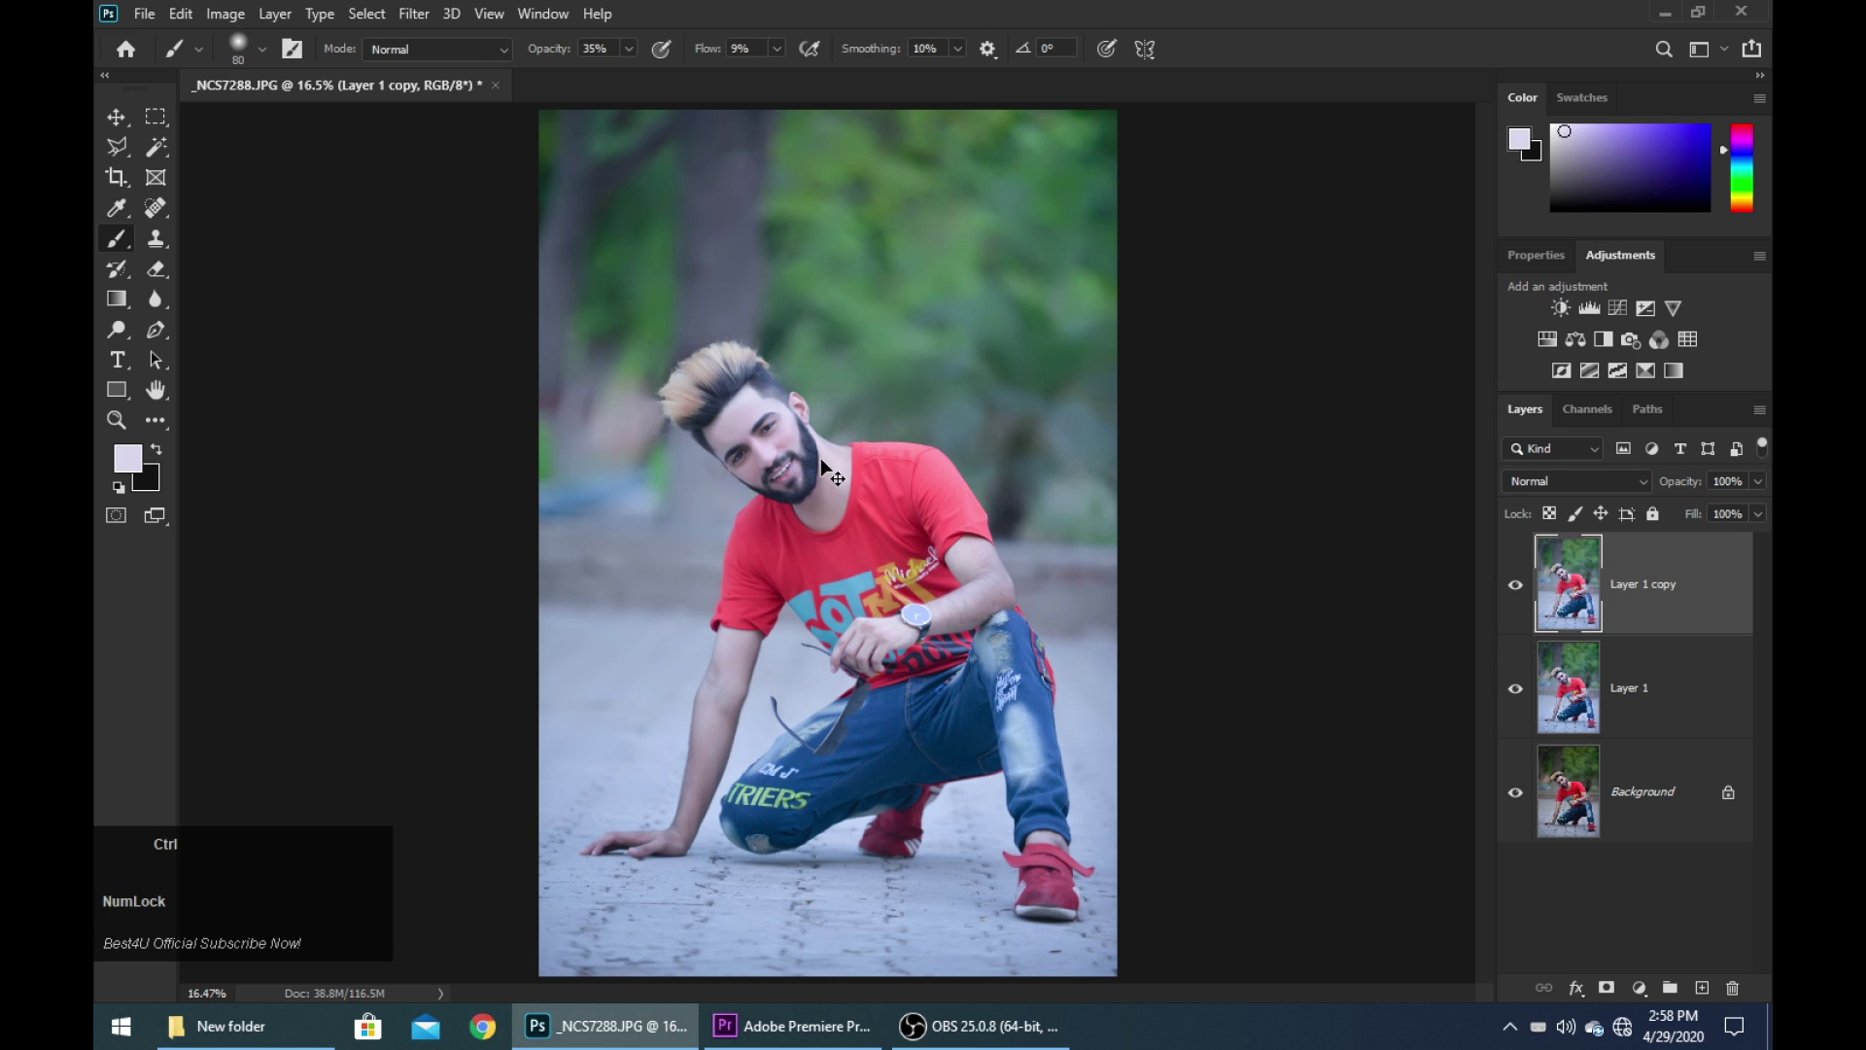
key(ctrl+b)
drag(899, 213, 1269, 369)
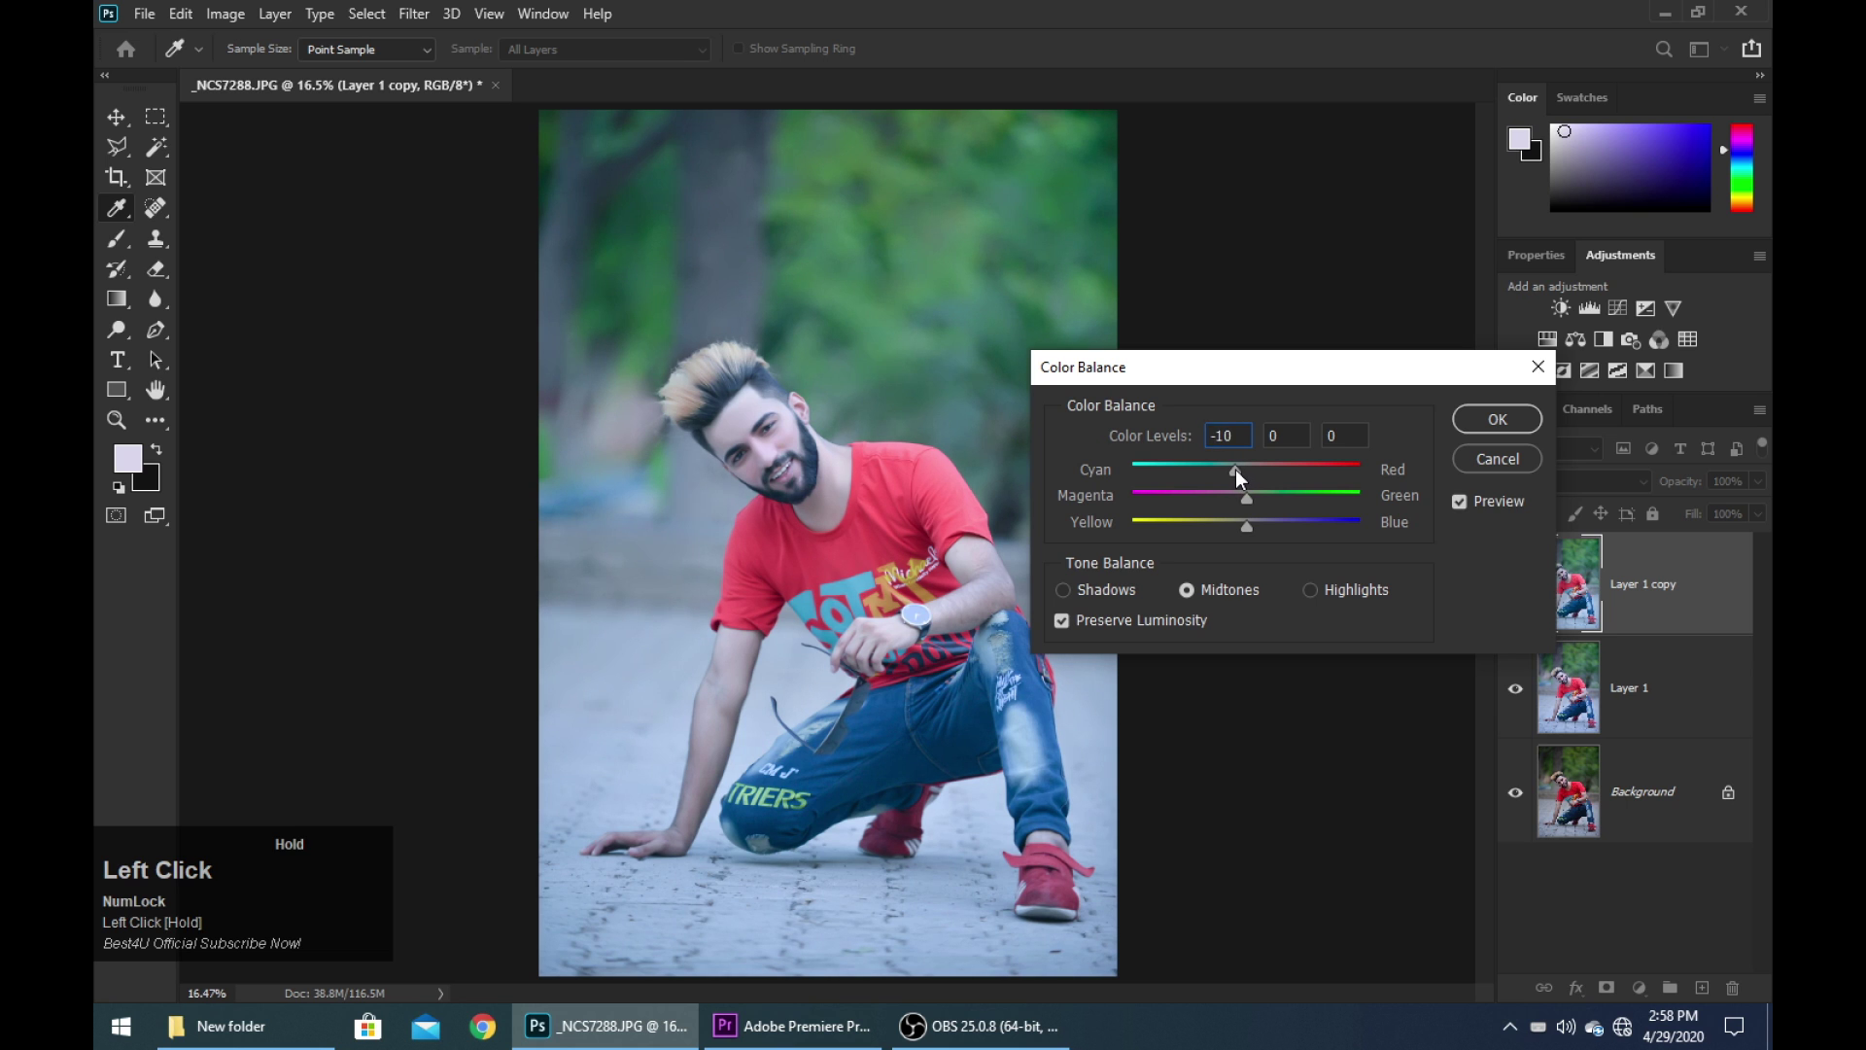
drag(1250, 529, 1256, 527)
click(1254, 525)
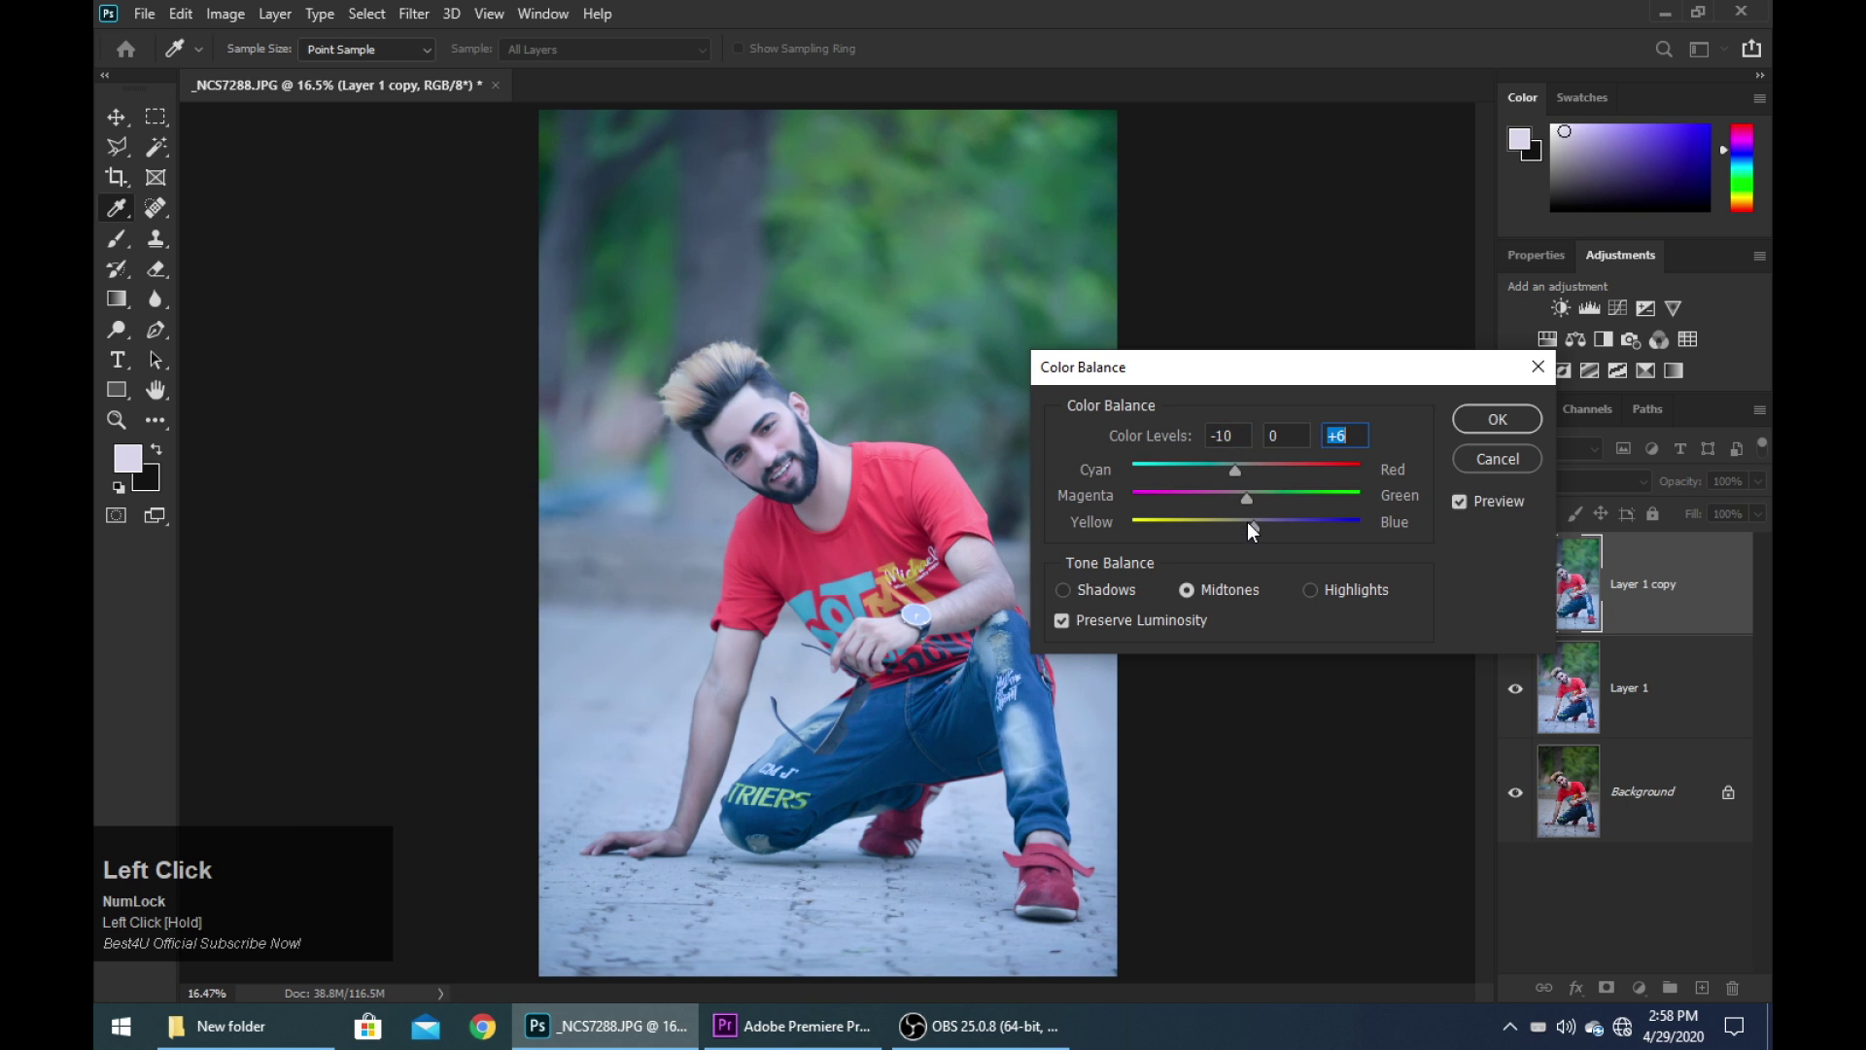
click(1475, 424)
key(b)
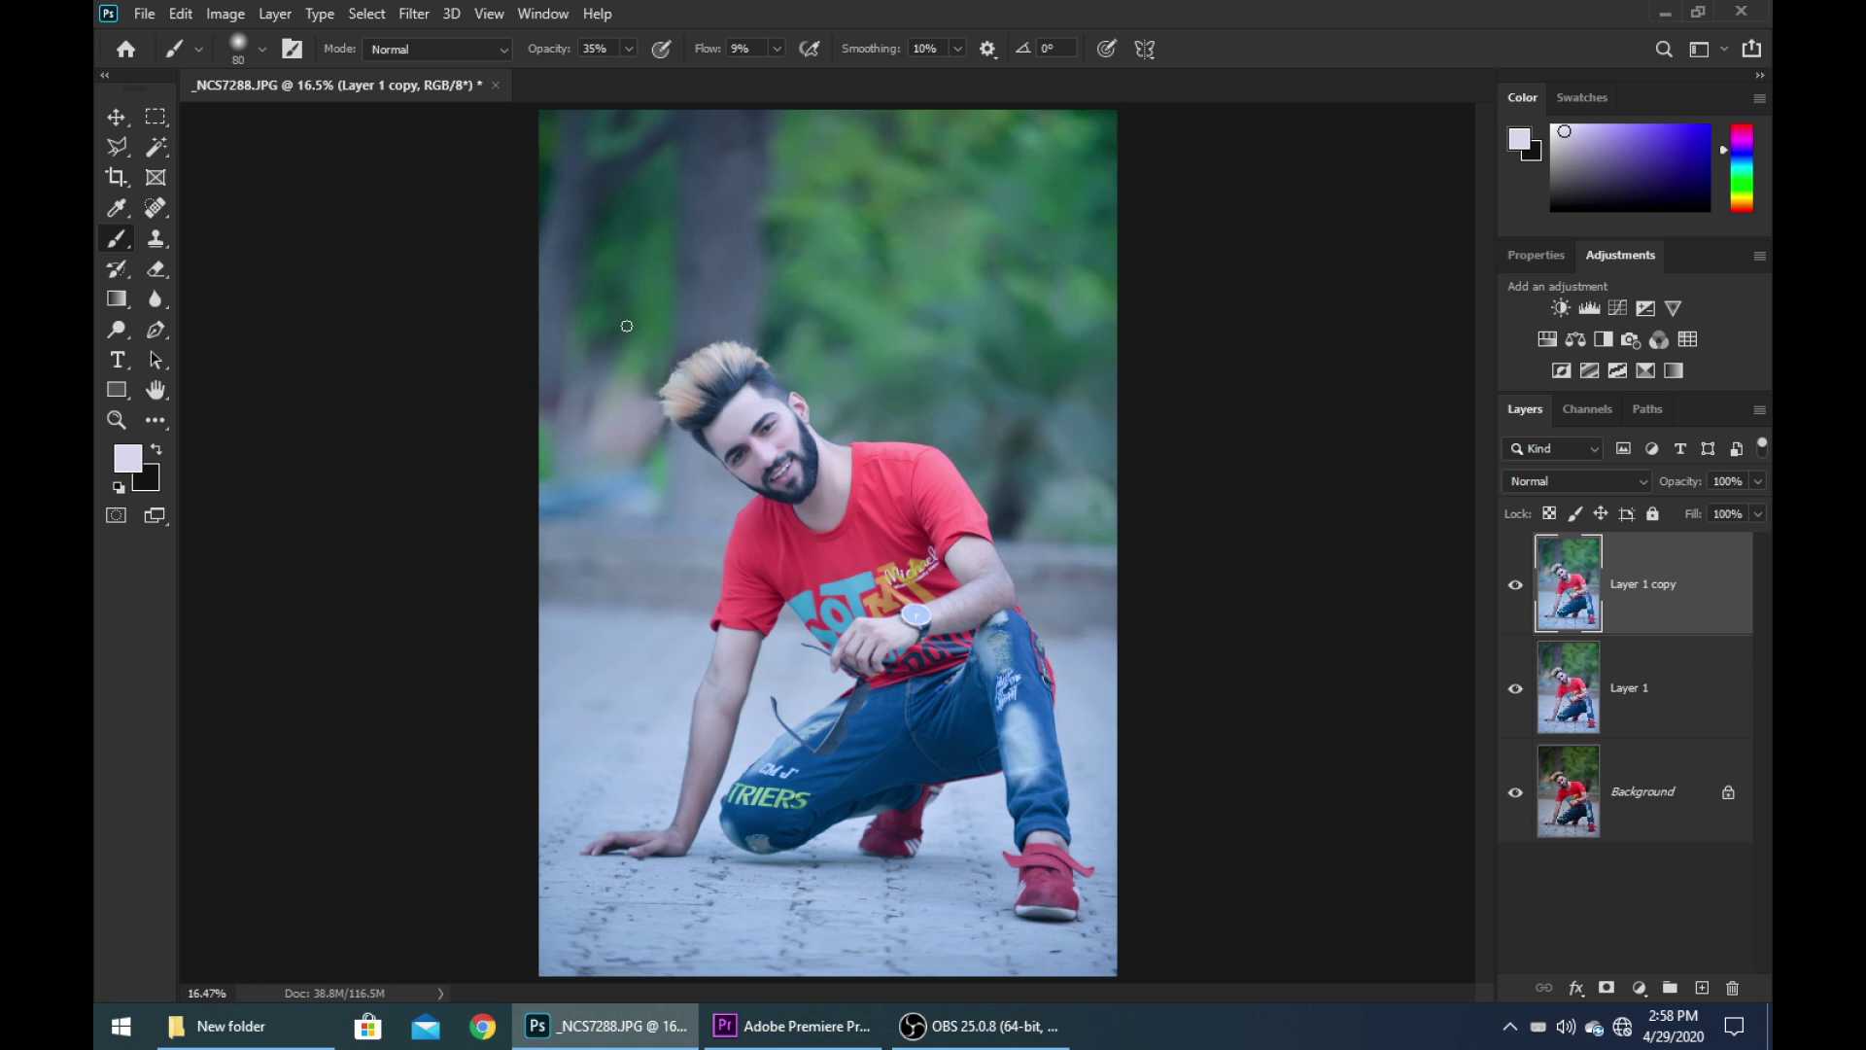
Apply Hue/Saturation with the Increase Saturation More preset, after trying the Cyanotype preset
key(ctrl+u)
drag(882, 184, 1169, 229)
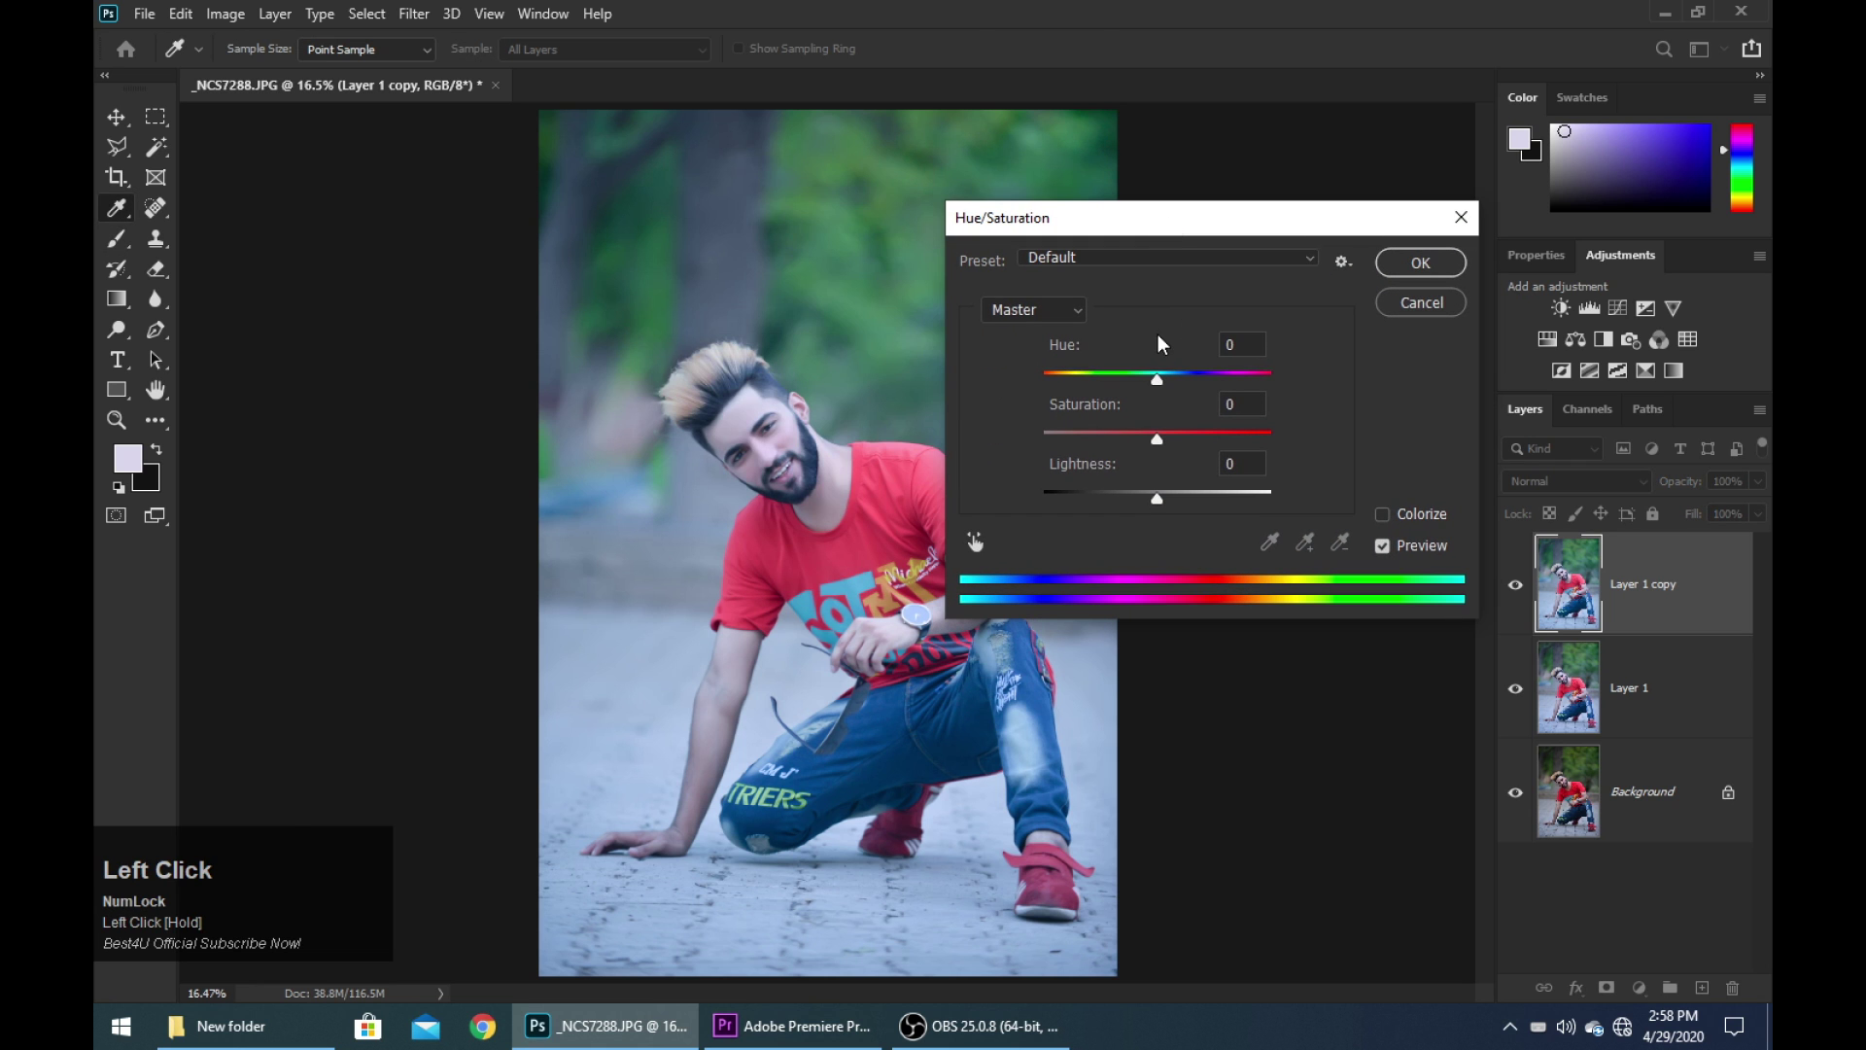
click(1121, 250)
click(1077, 320)
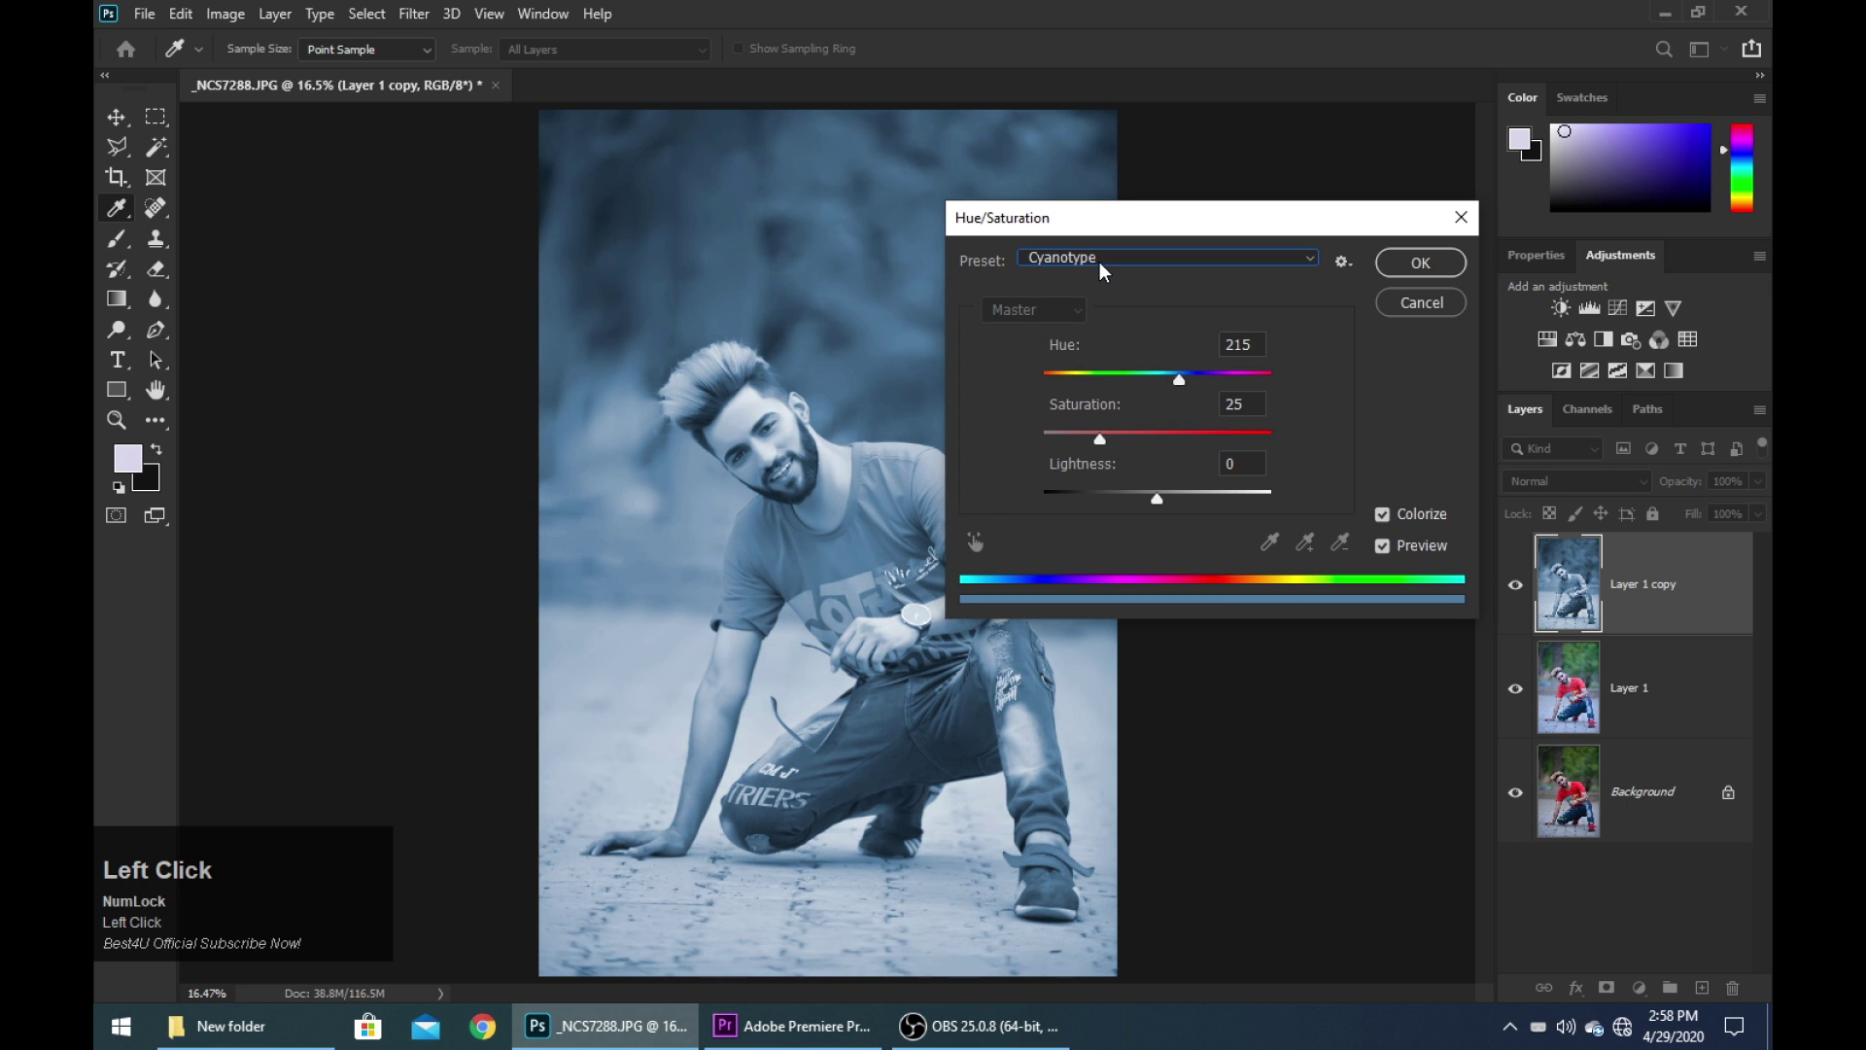
scroll(1099, 261, up, 3)
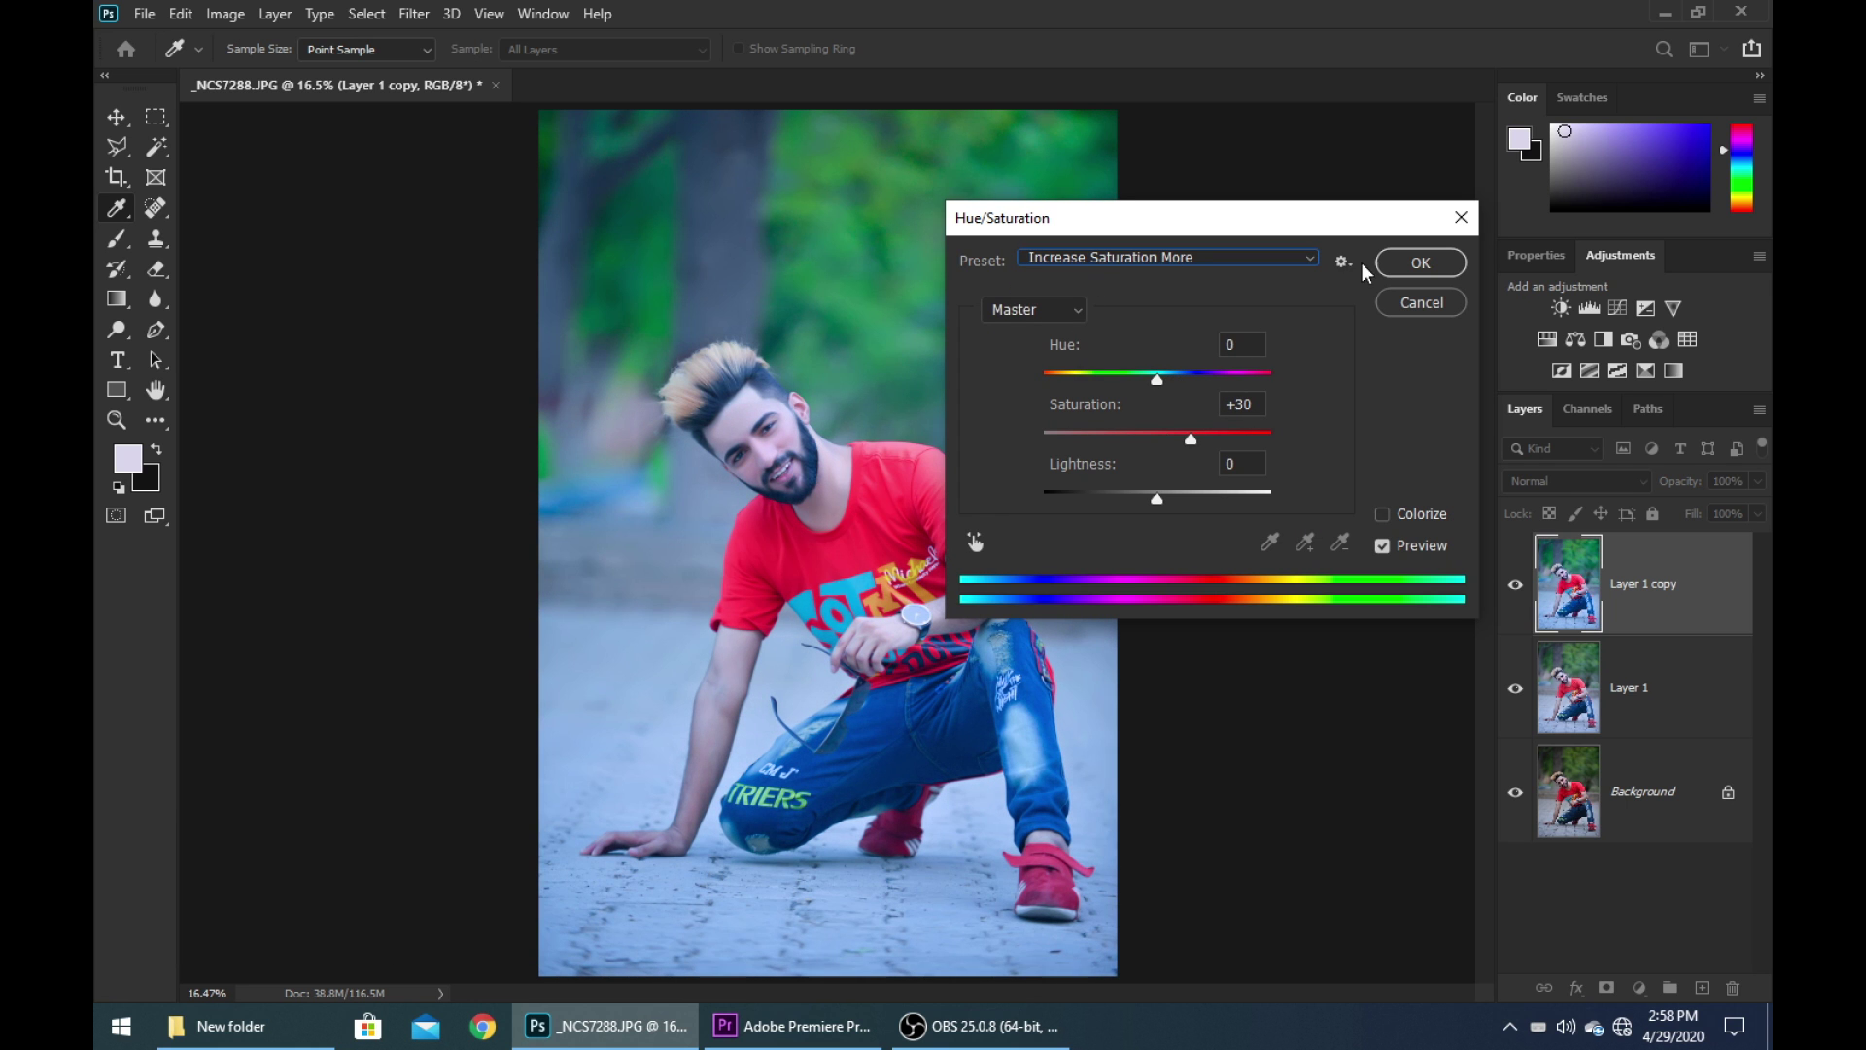
click(1438, 264)
key(b)
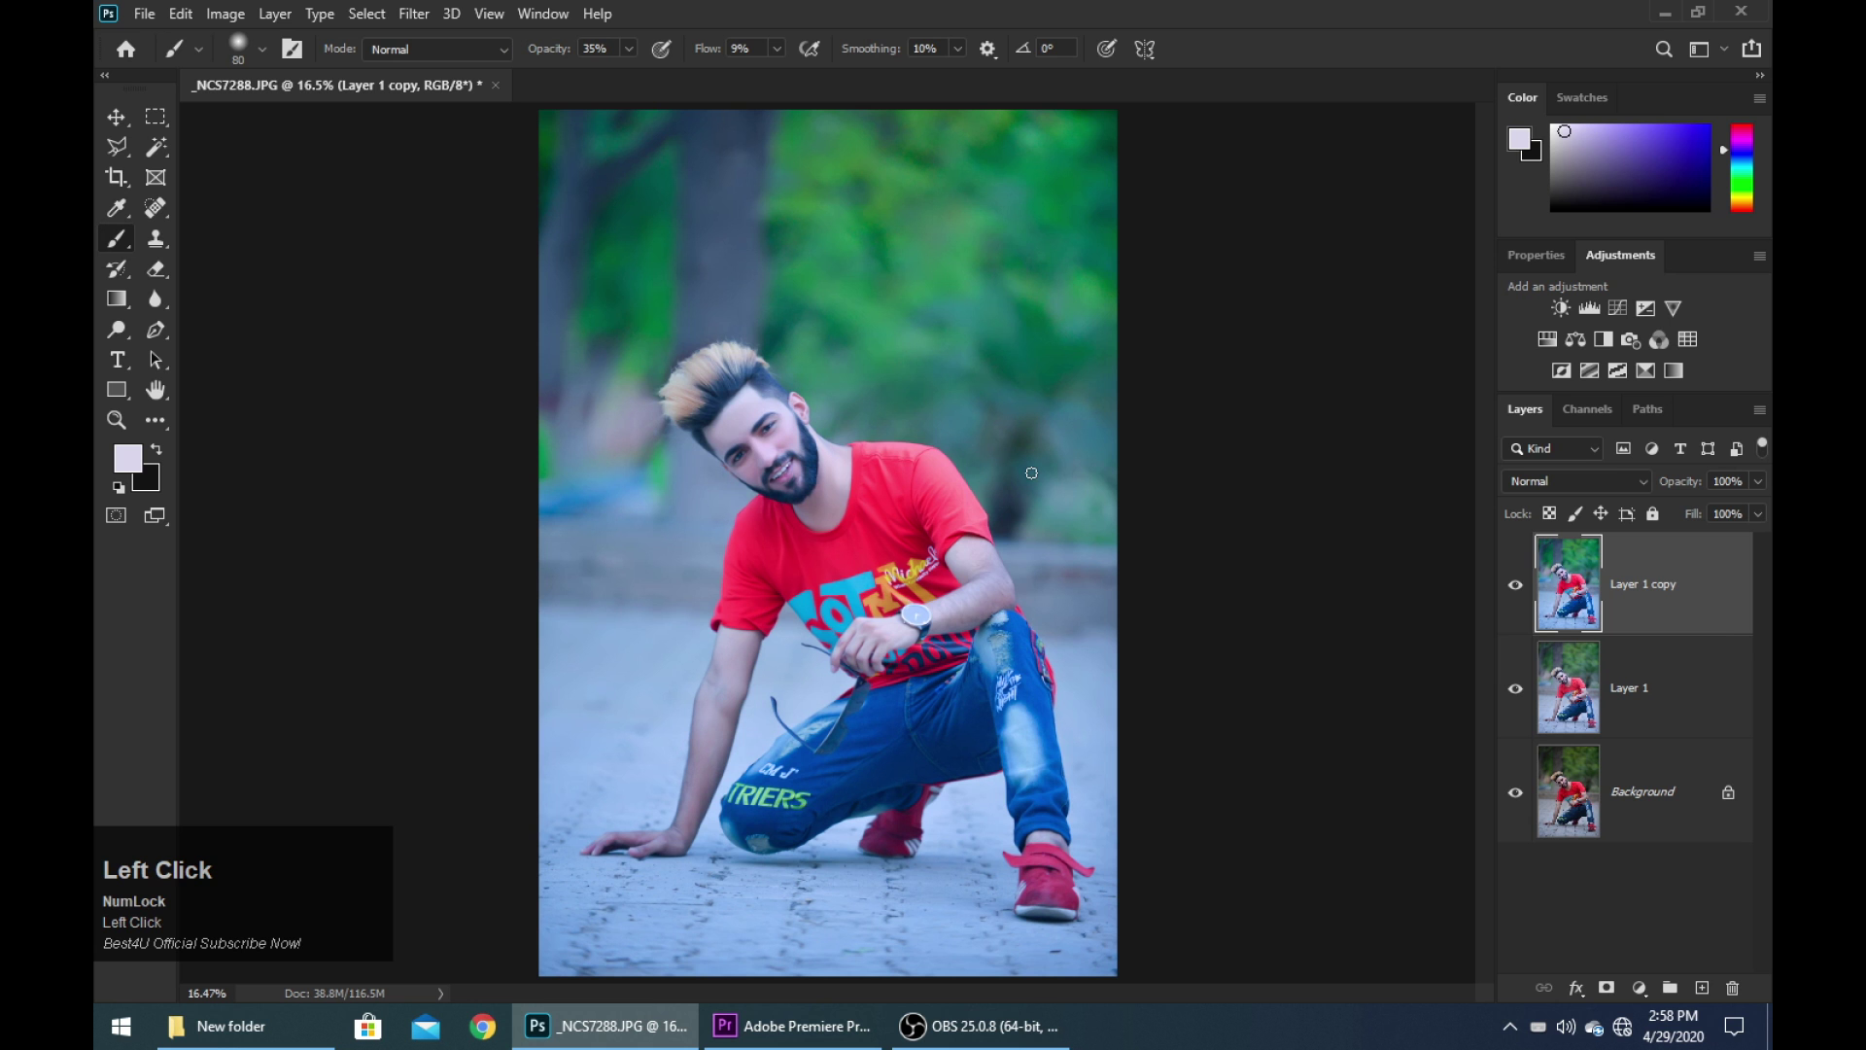
ctrl+click(1030, 471)
key(ctrl+equal)
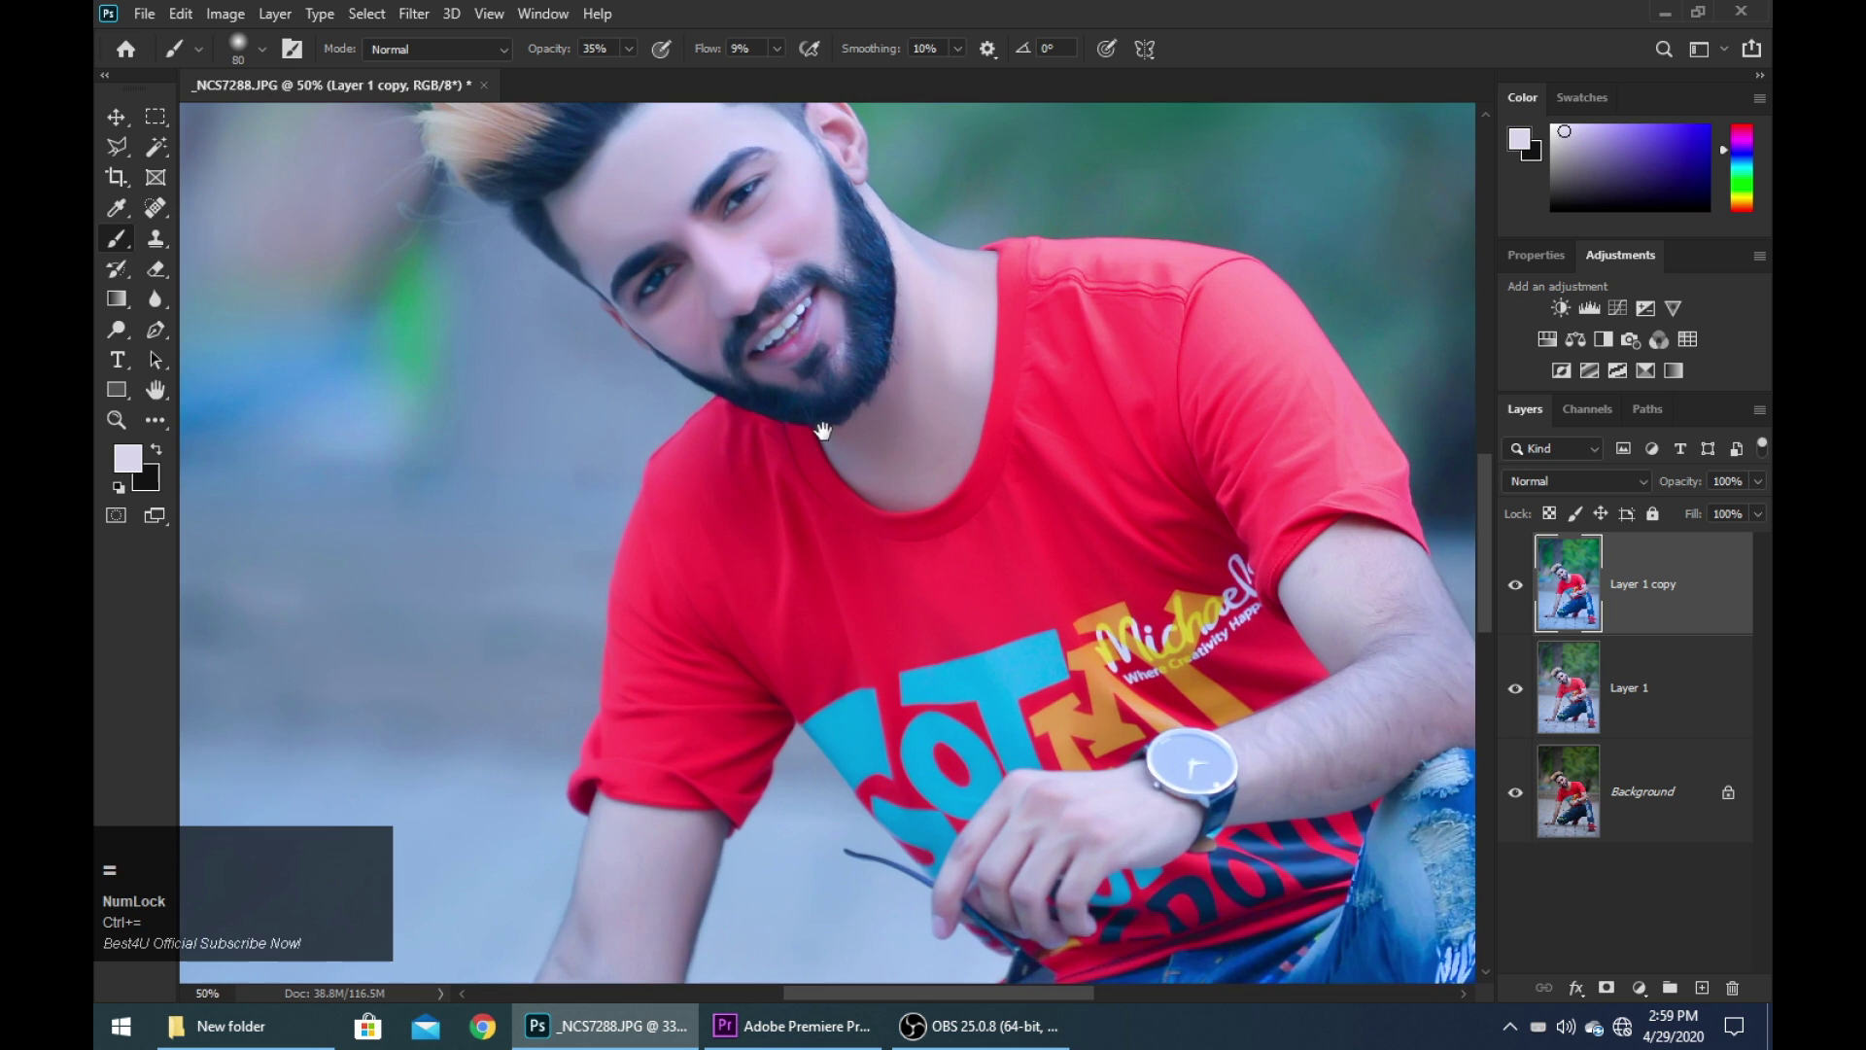
drag(814, 446, 845, 600)
key(ctrl+equal)
key(ctrl+minus)
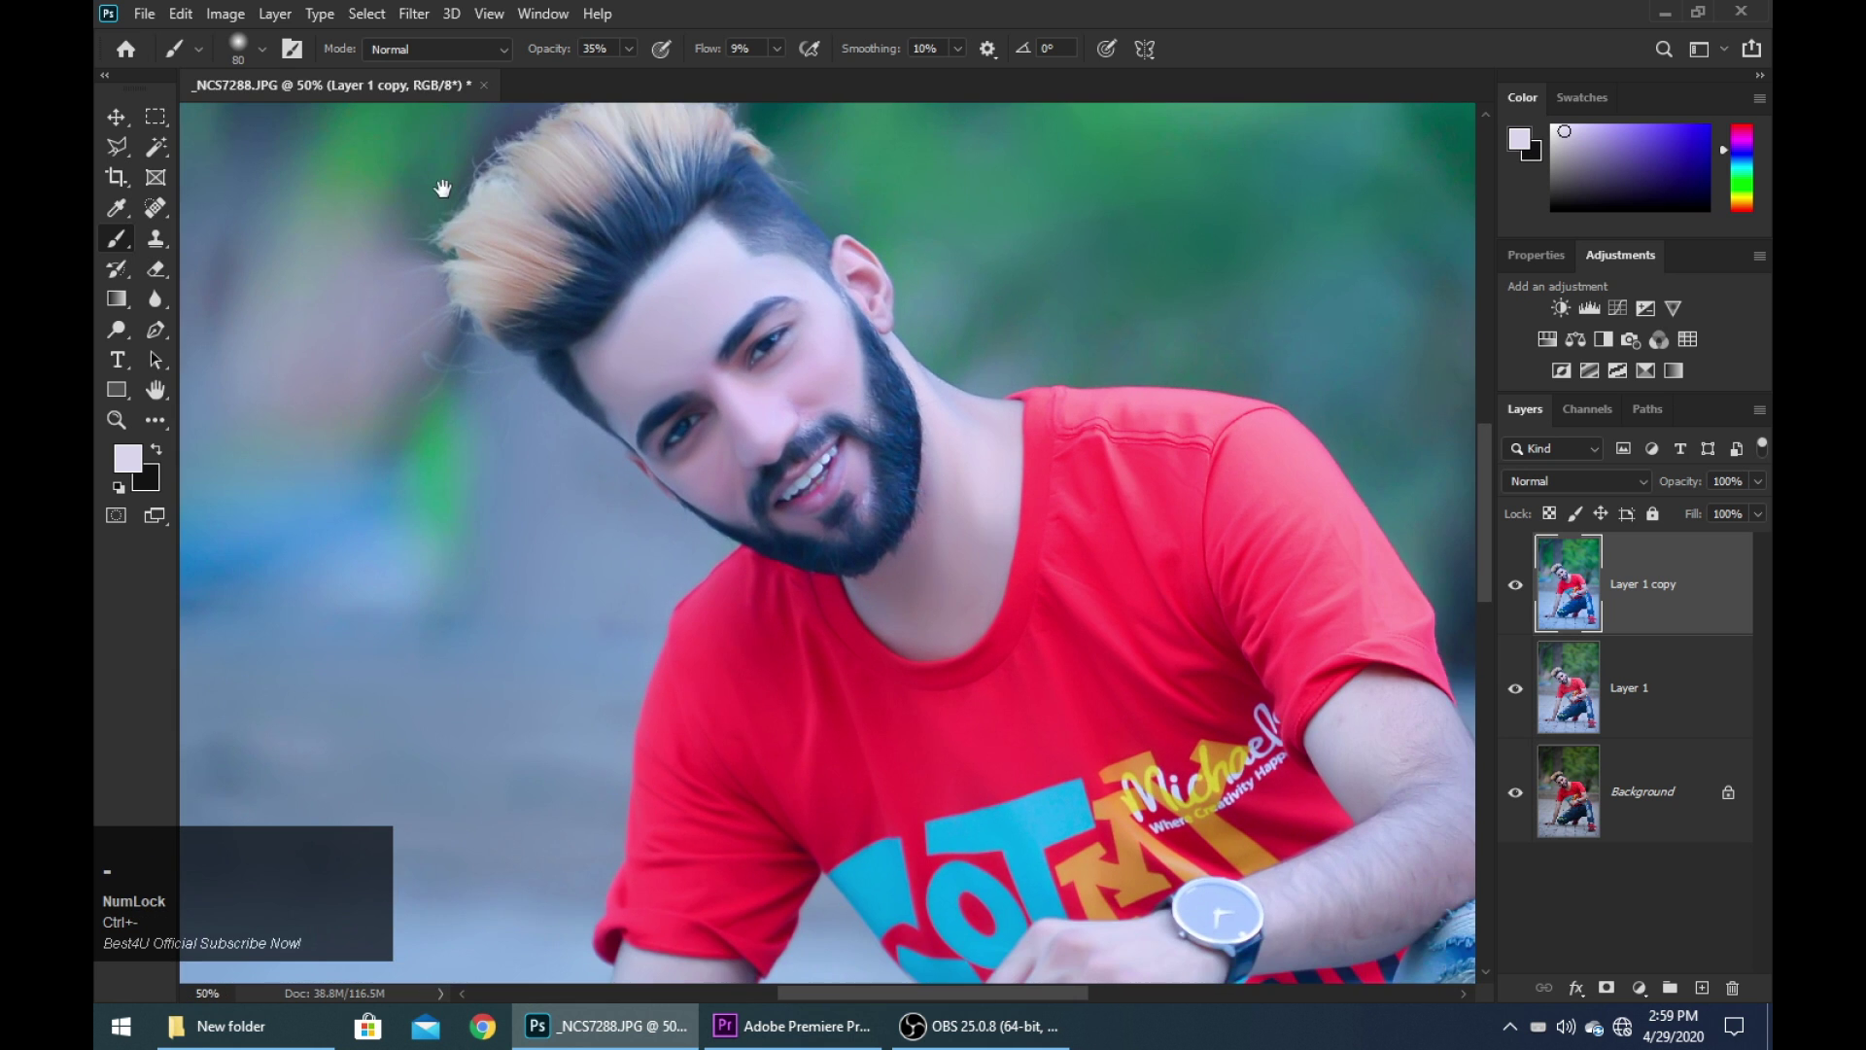
click(426, 20)
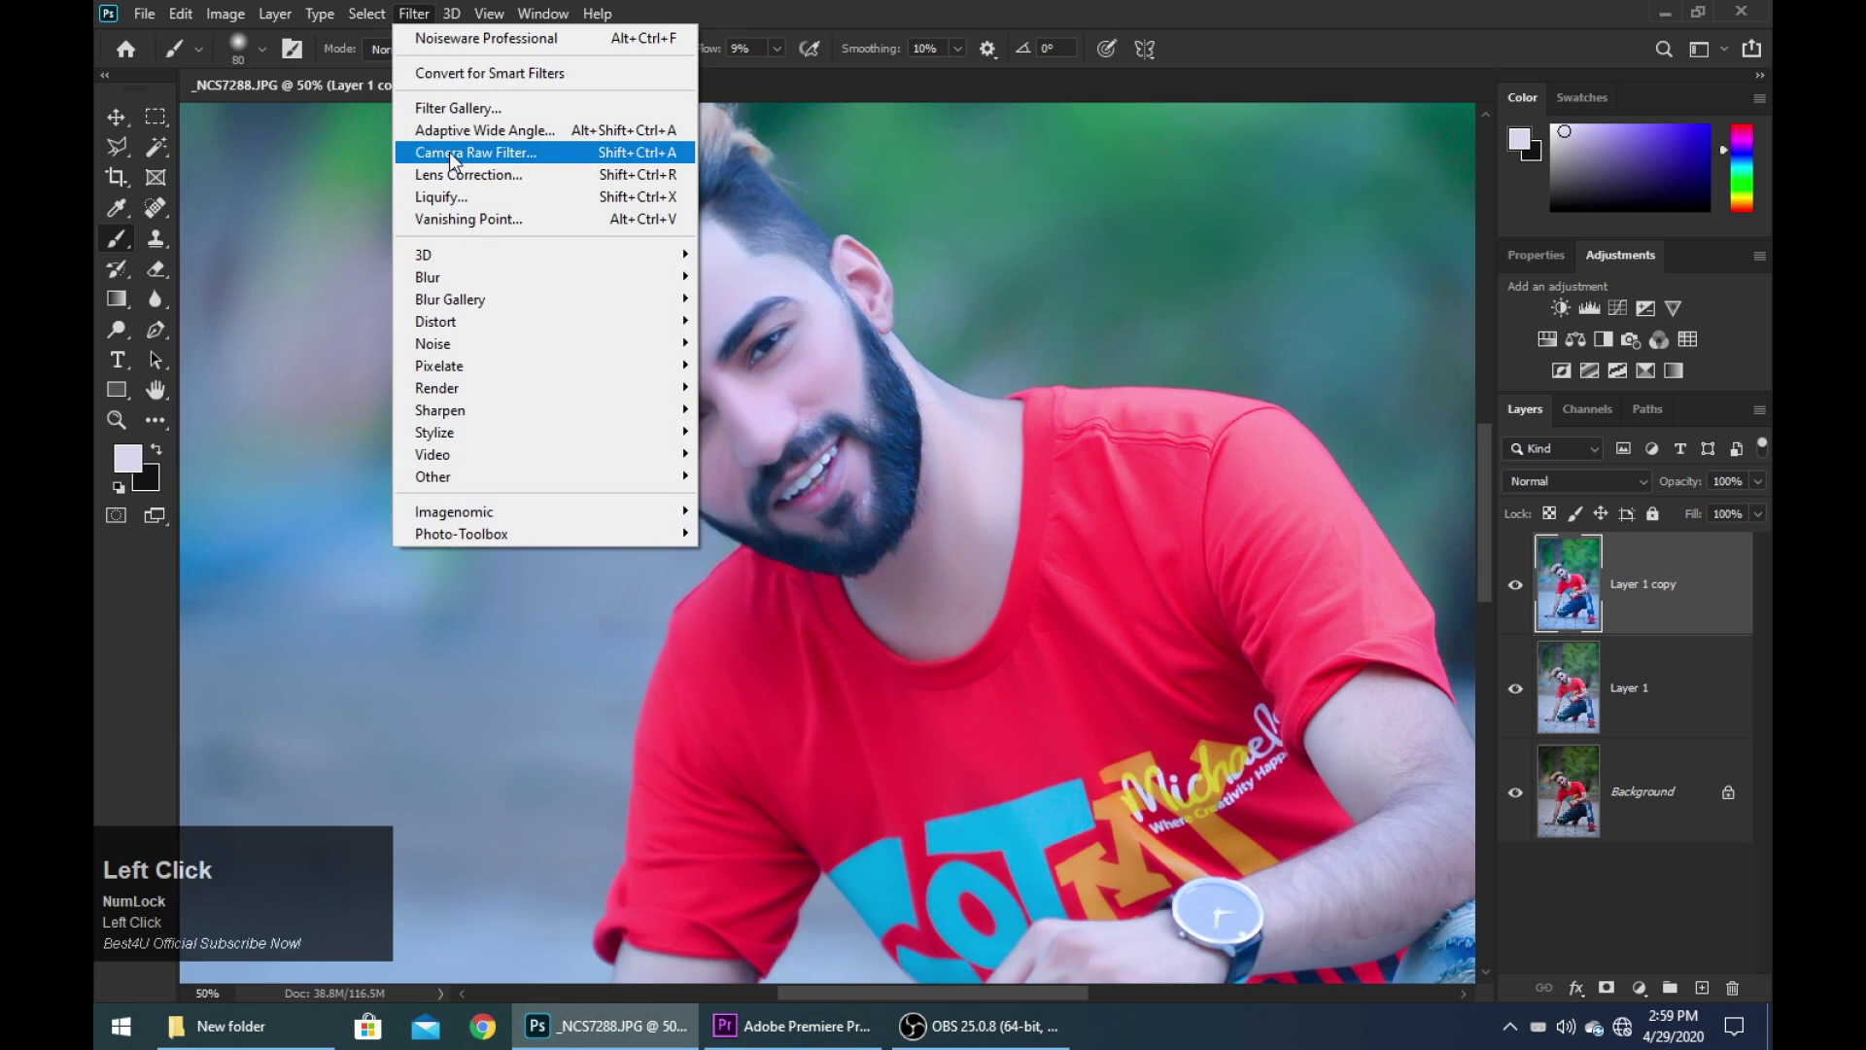
click(437, 152)
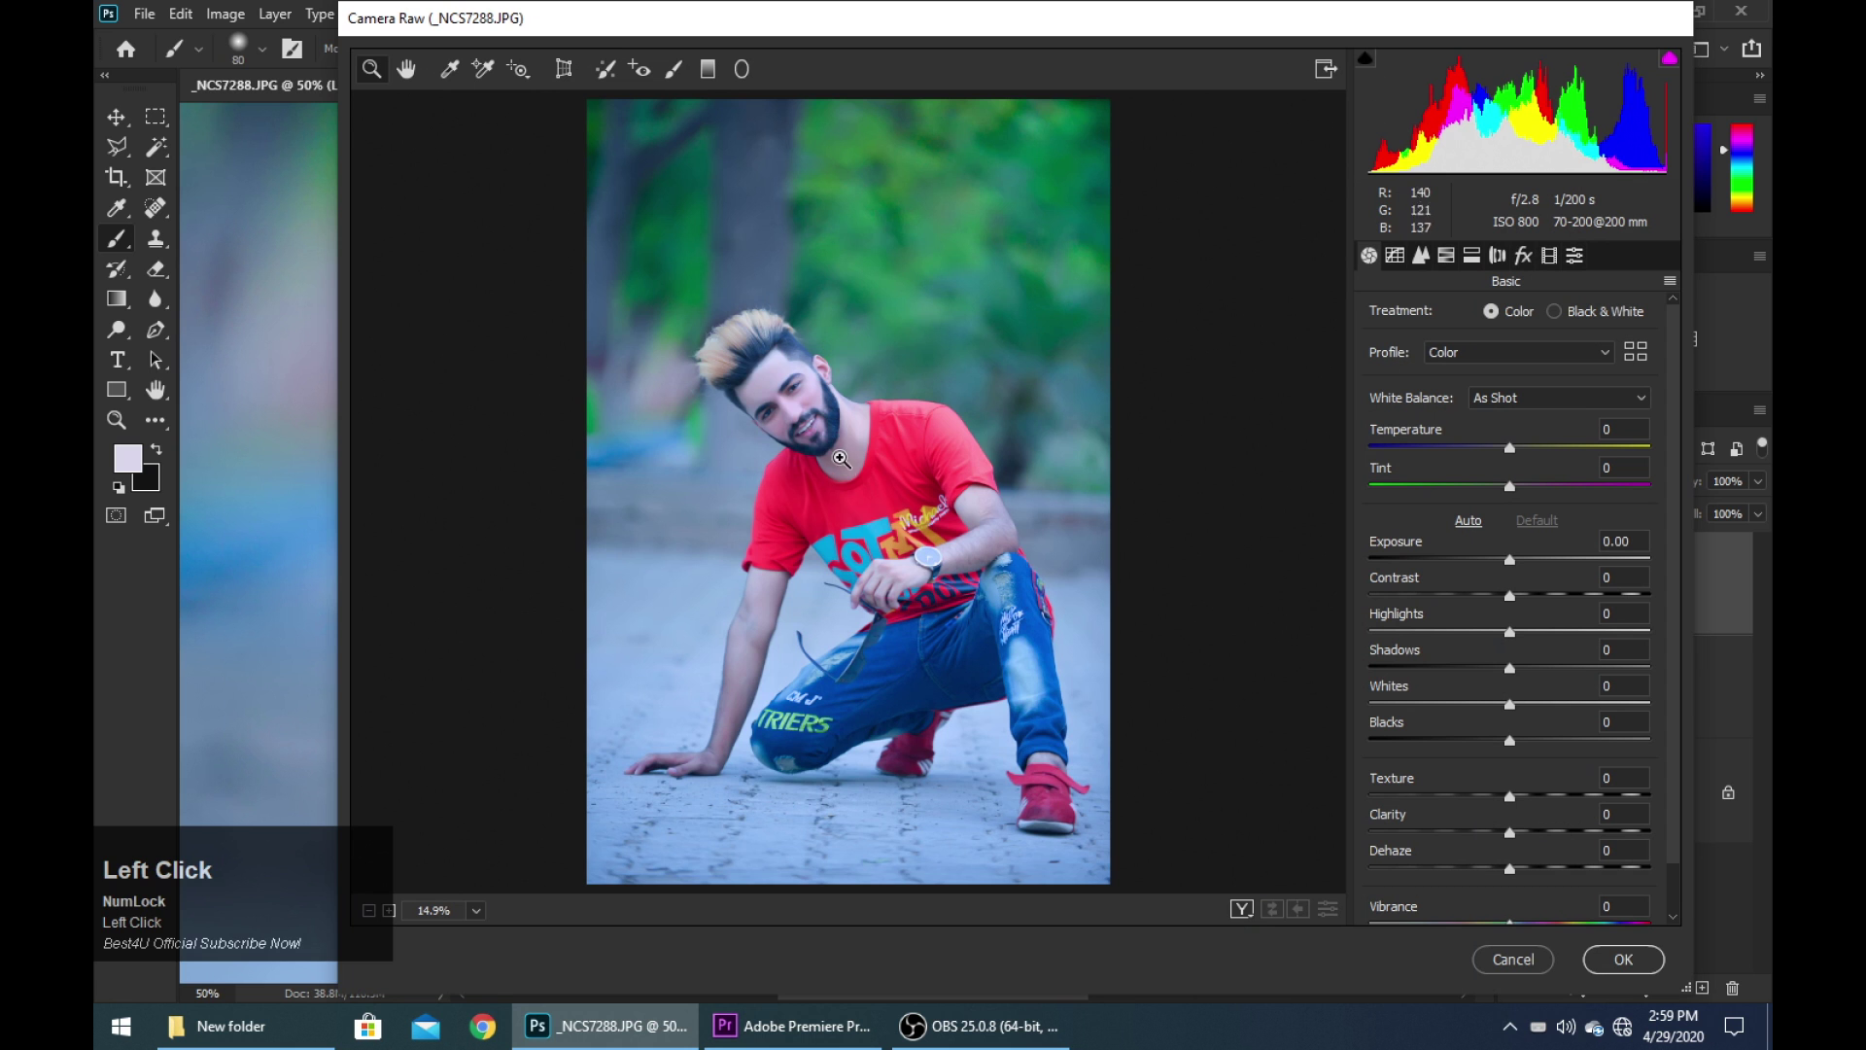
key(ctrl+equal)
click(819, 476)
drag(774, 417, 878, 599)
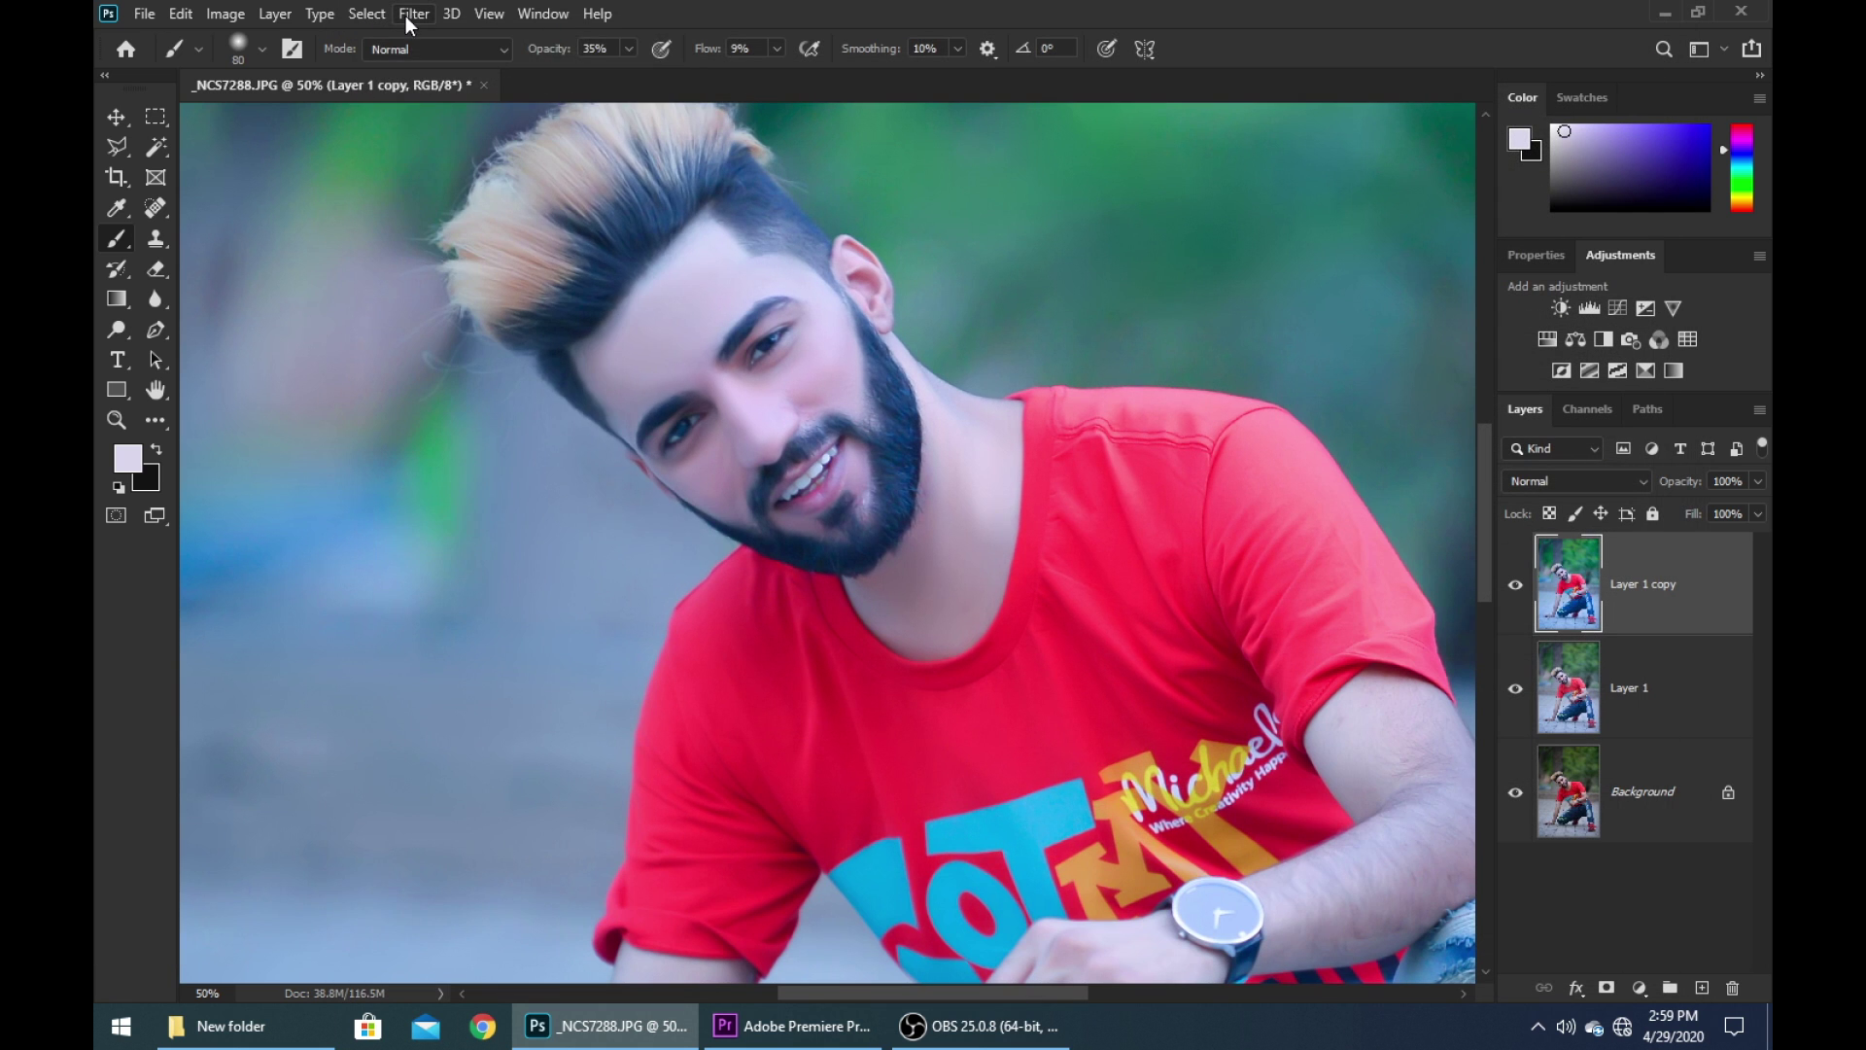
Reshape the beard's lower edge along the jaw beside the neck with Liquify's Forward Warp at brush size 80
click(406, 14)
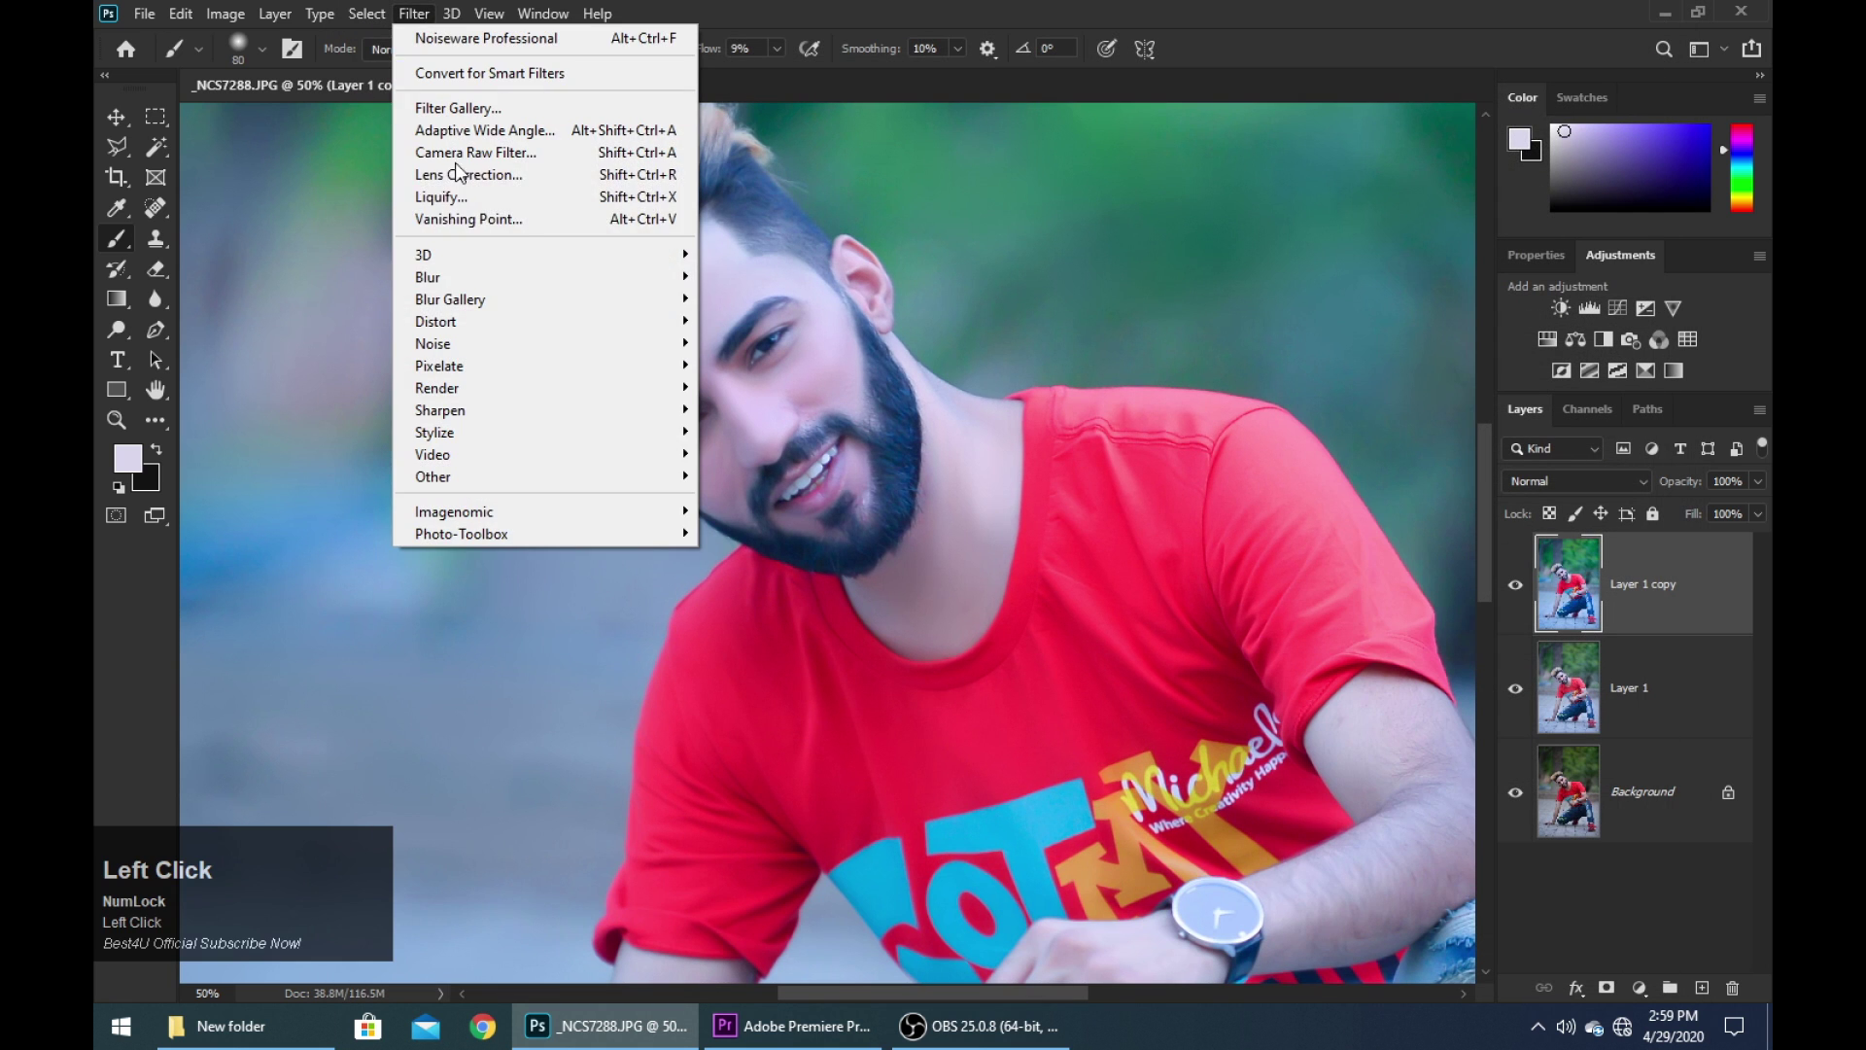
click(447, 187)
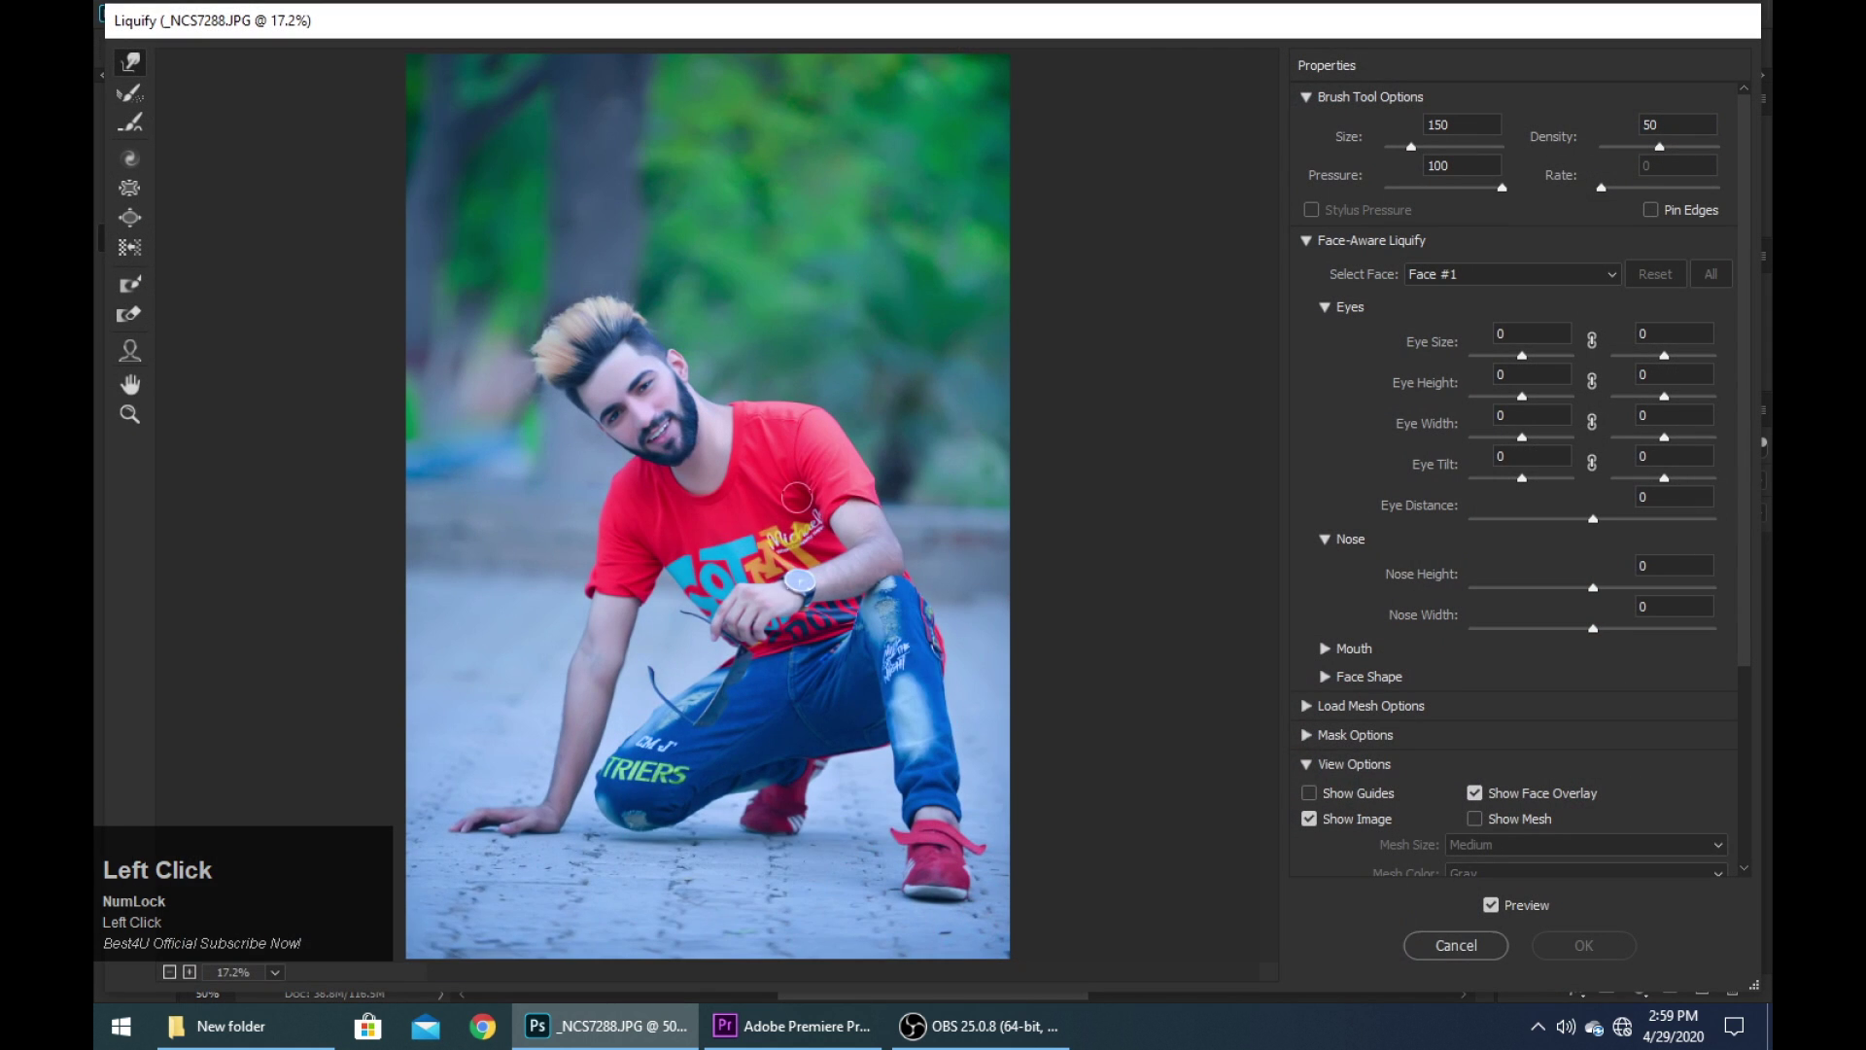
key(ctrl+equal)
click(649, 471)
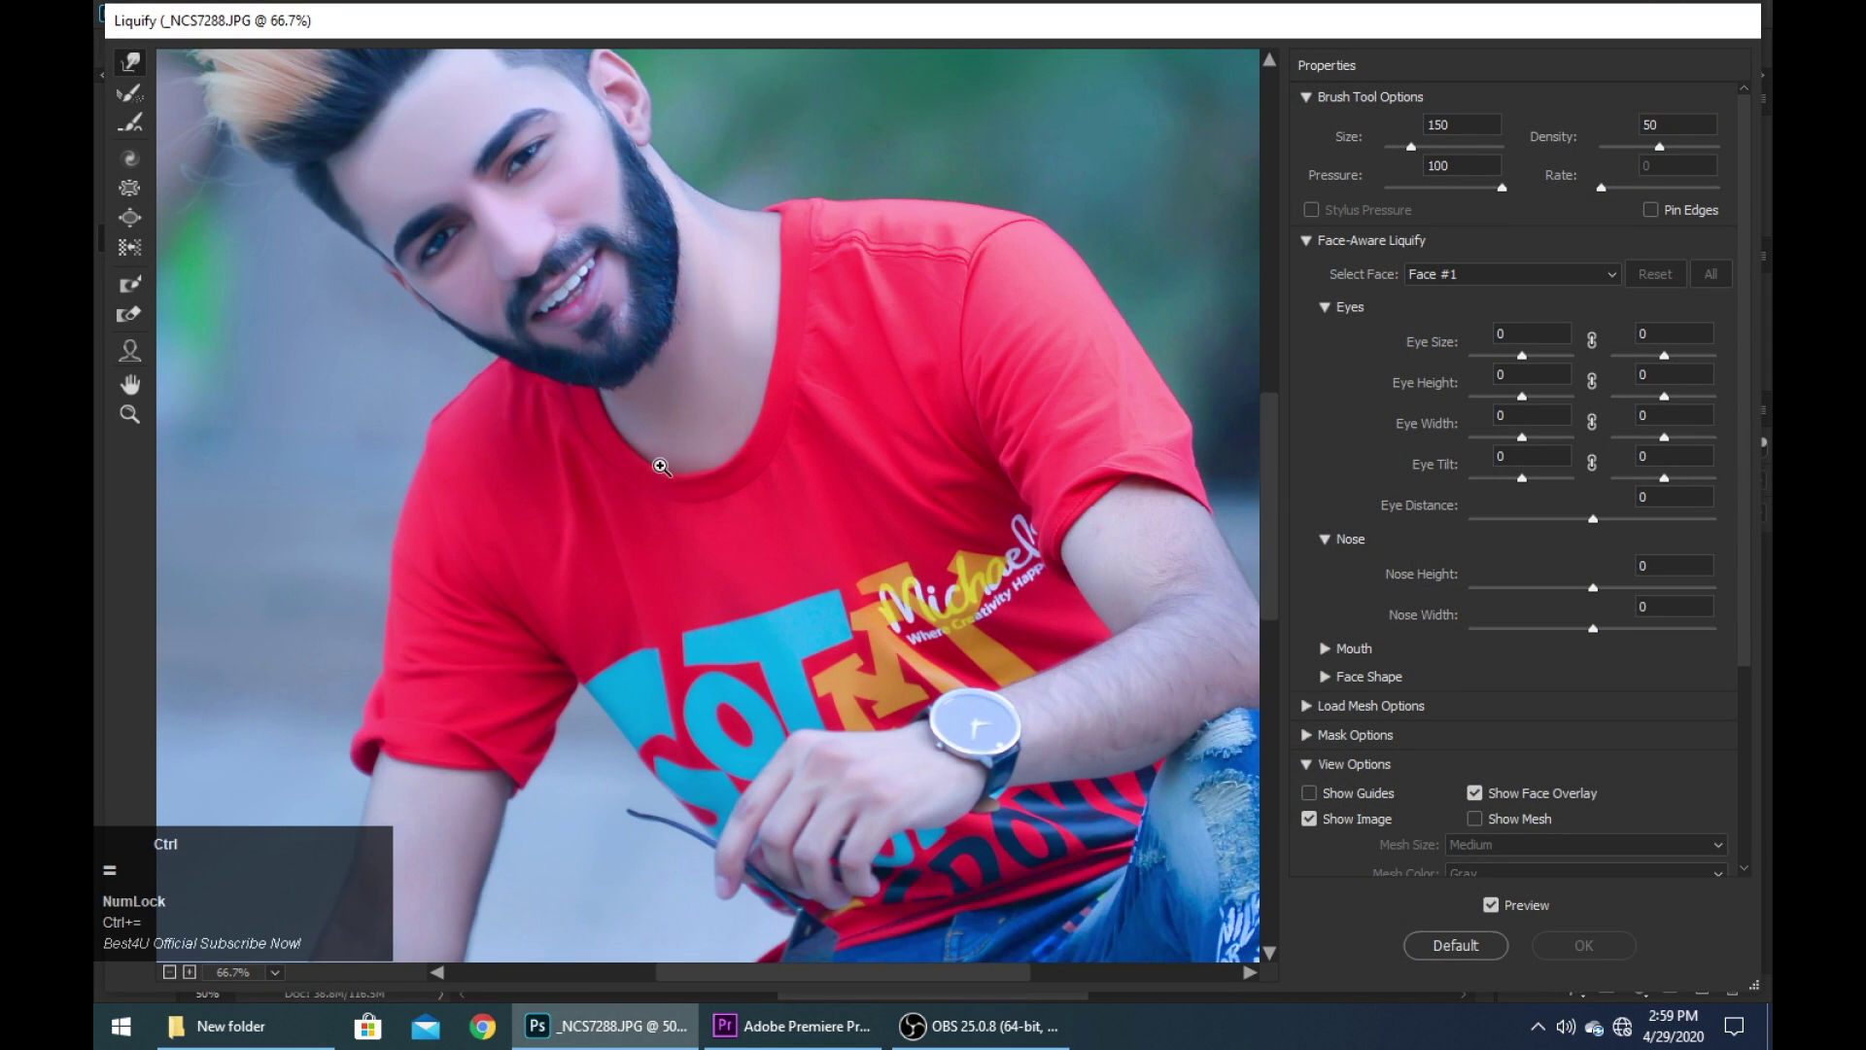
key(ctrl+equal)
key(ctrl+equal)
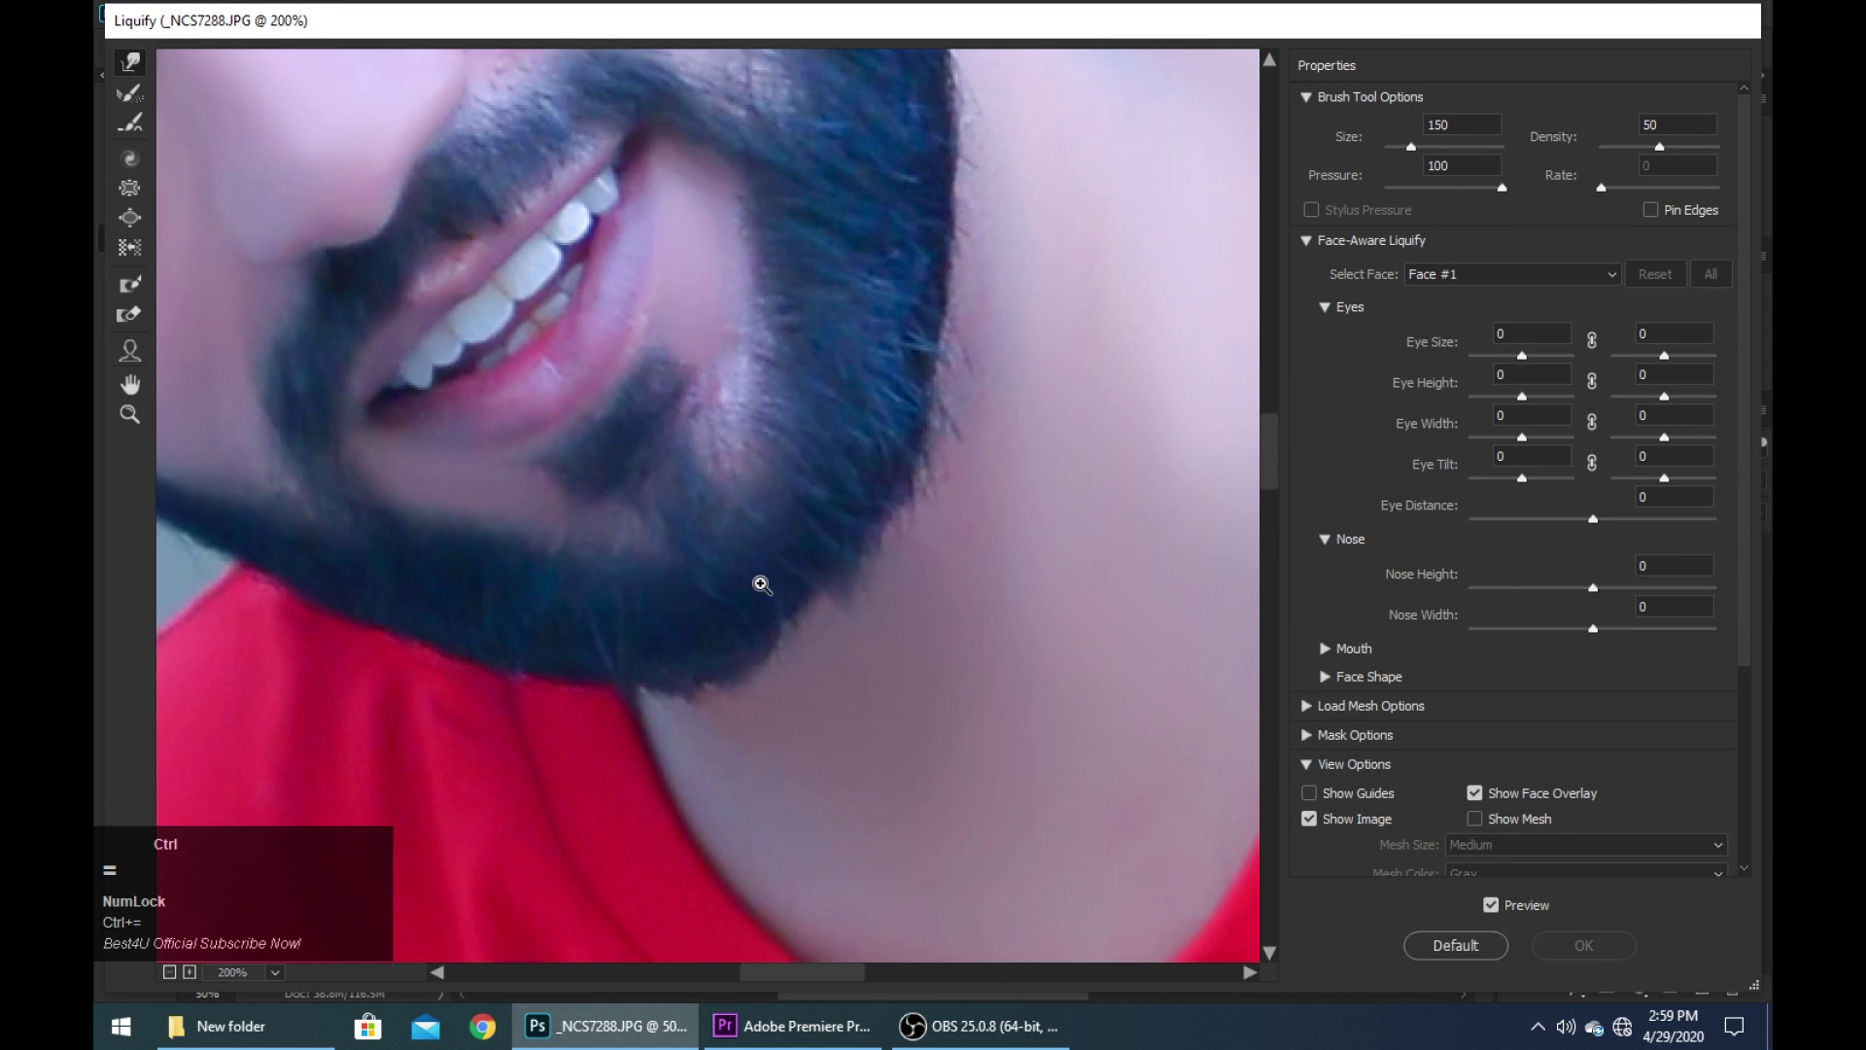
key(bracketleft)
key(bracketleft)
key(bracketleft)
mouse_move(791, 583)
mouse_down()
mouse_move(804, 612)
mouse_move(824, 590)
mouse_move(791, 629)
mouse_move(874, 541)
mouse_move(855, 634)
mouse_move(812, 625)
mouse_move(709, 658)
mouse_move(908, 560)
mouse_up()
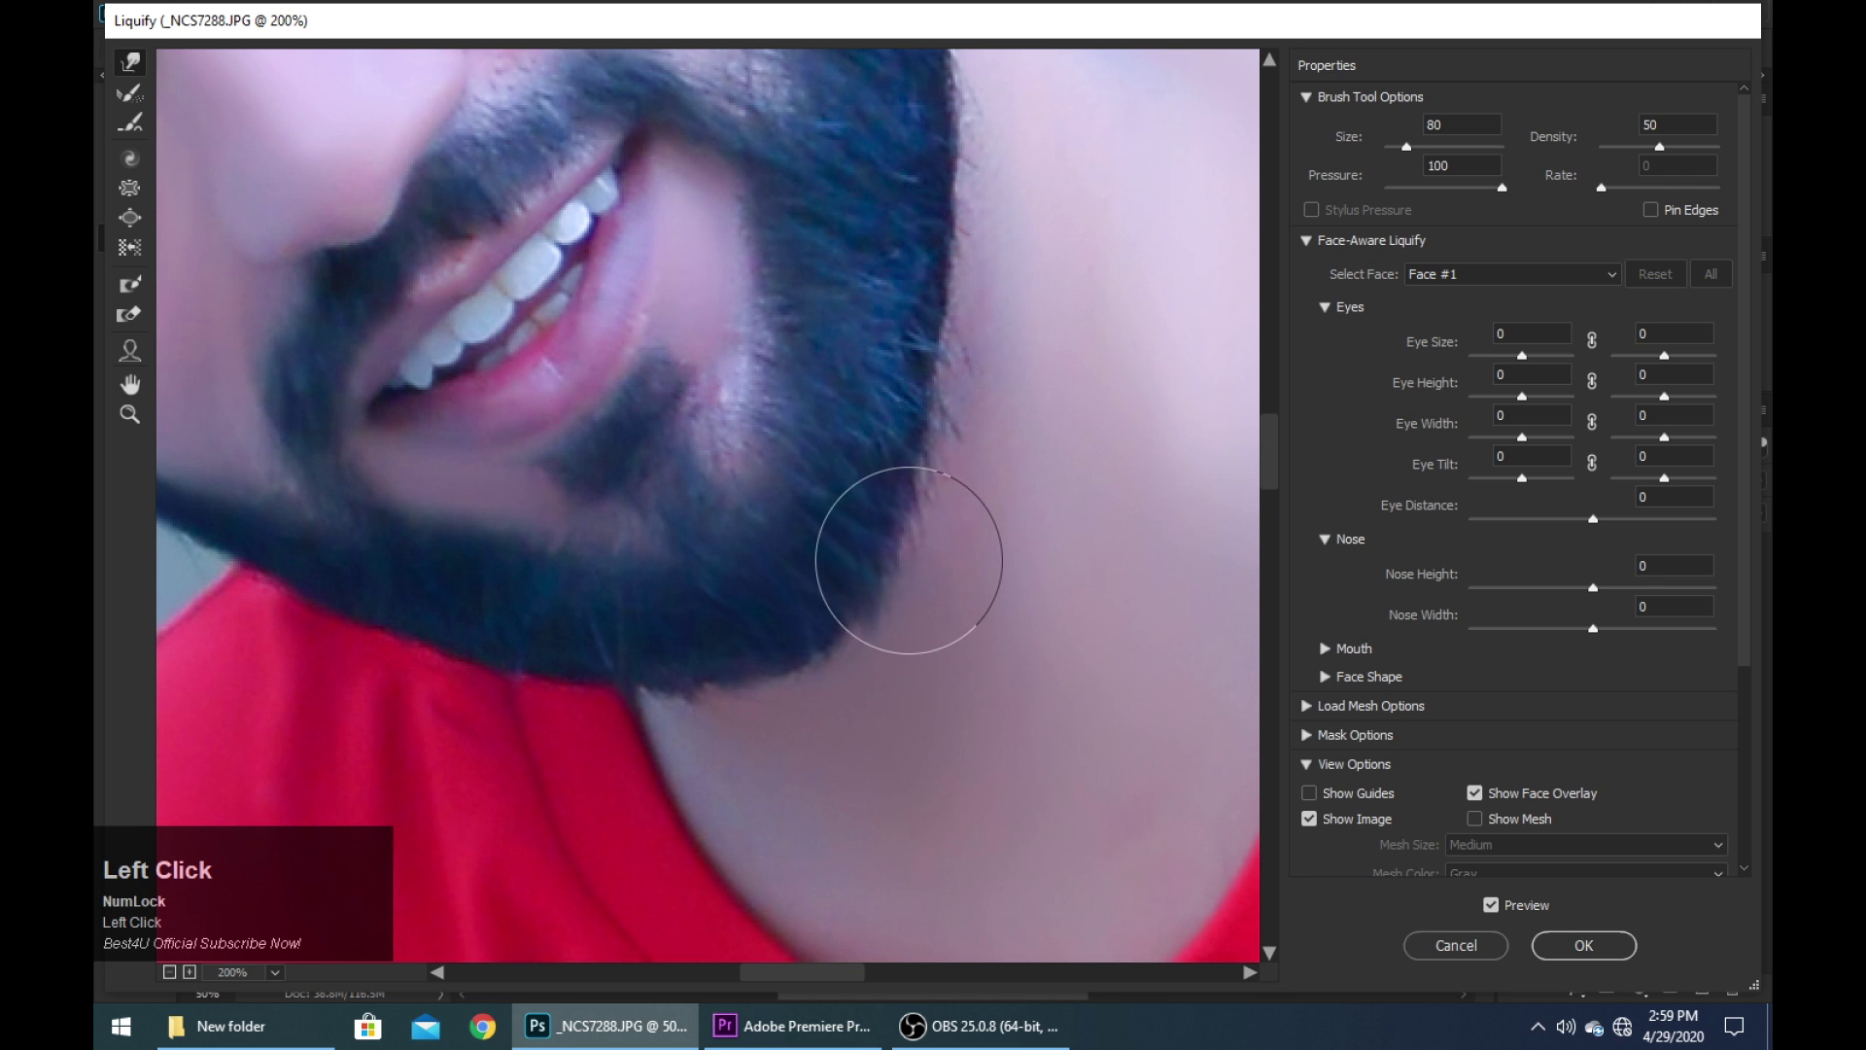
key(Return)
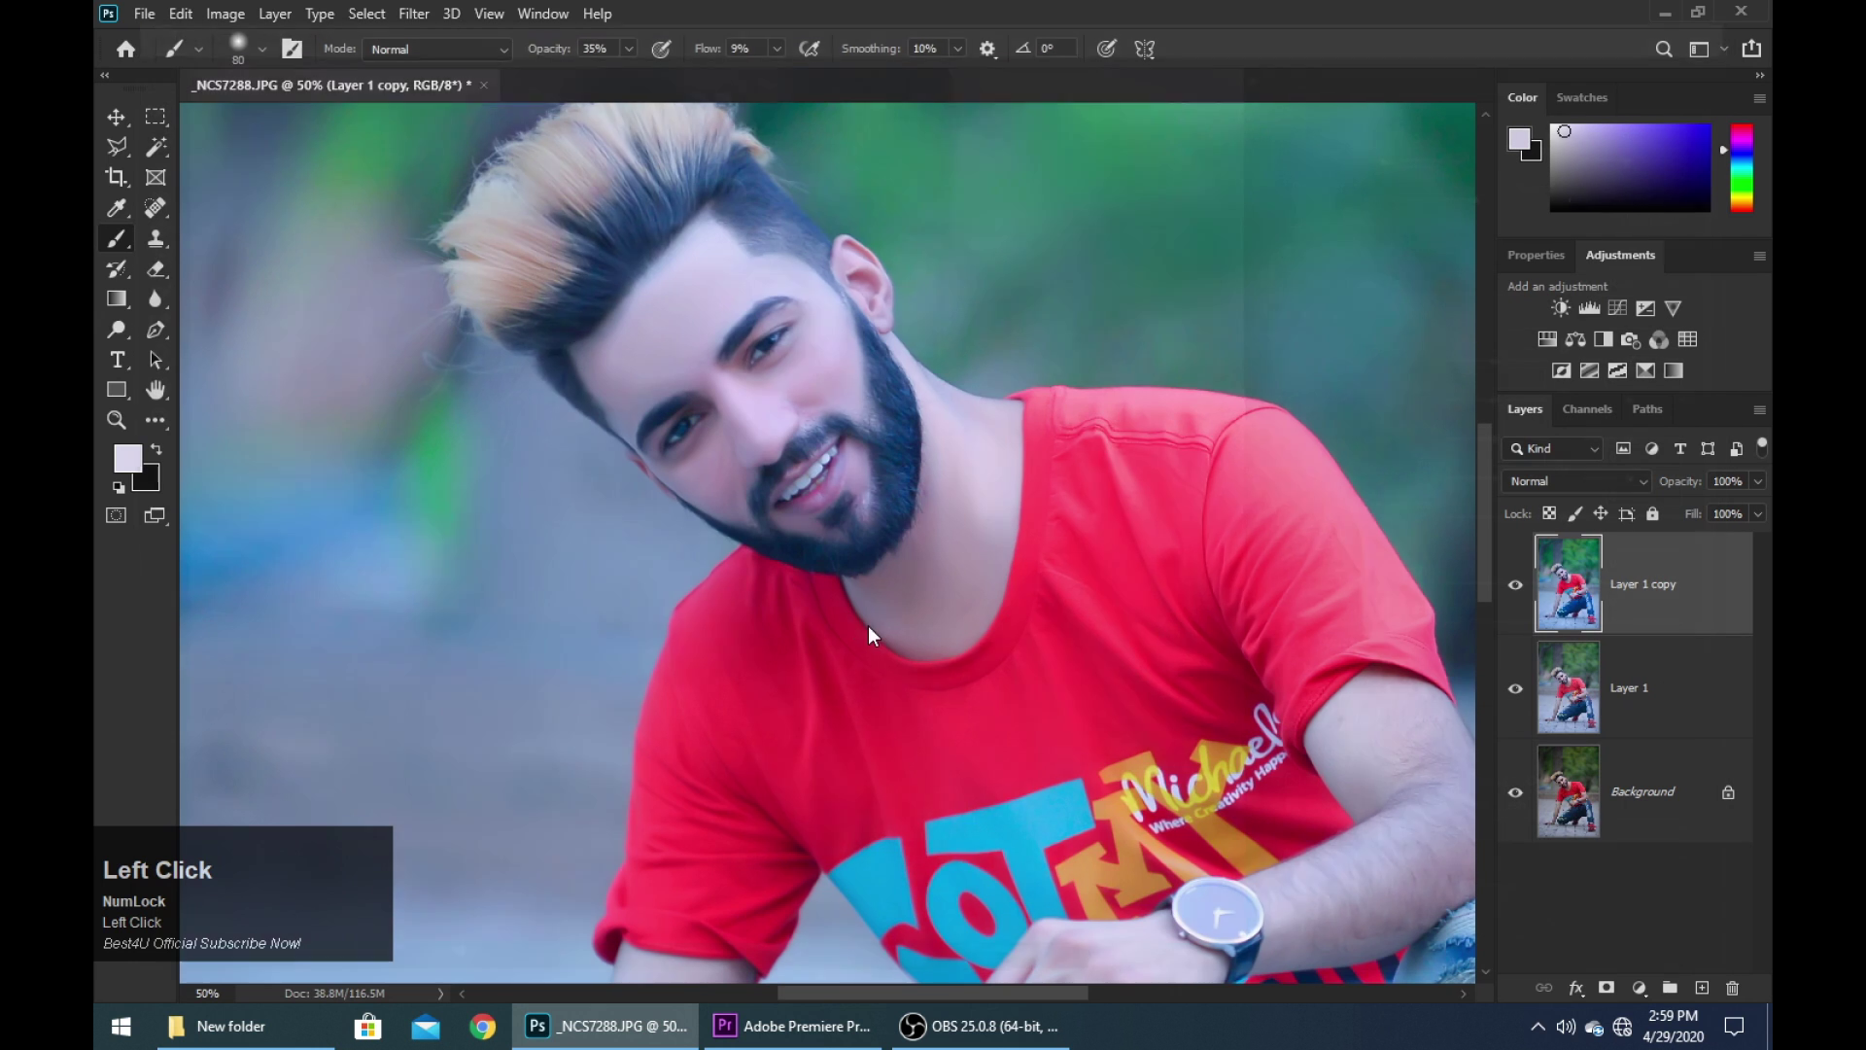
Deepen the shadows of Layer 1 copy with Curves, moving the RGB black point to input 8, output 0
key(ctrl+0)
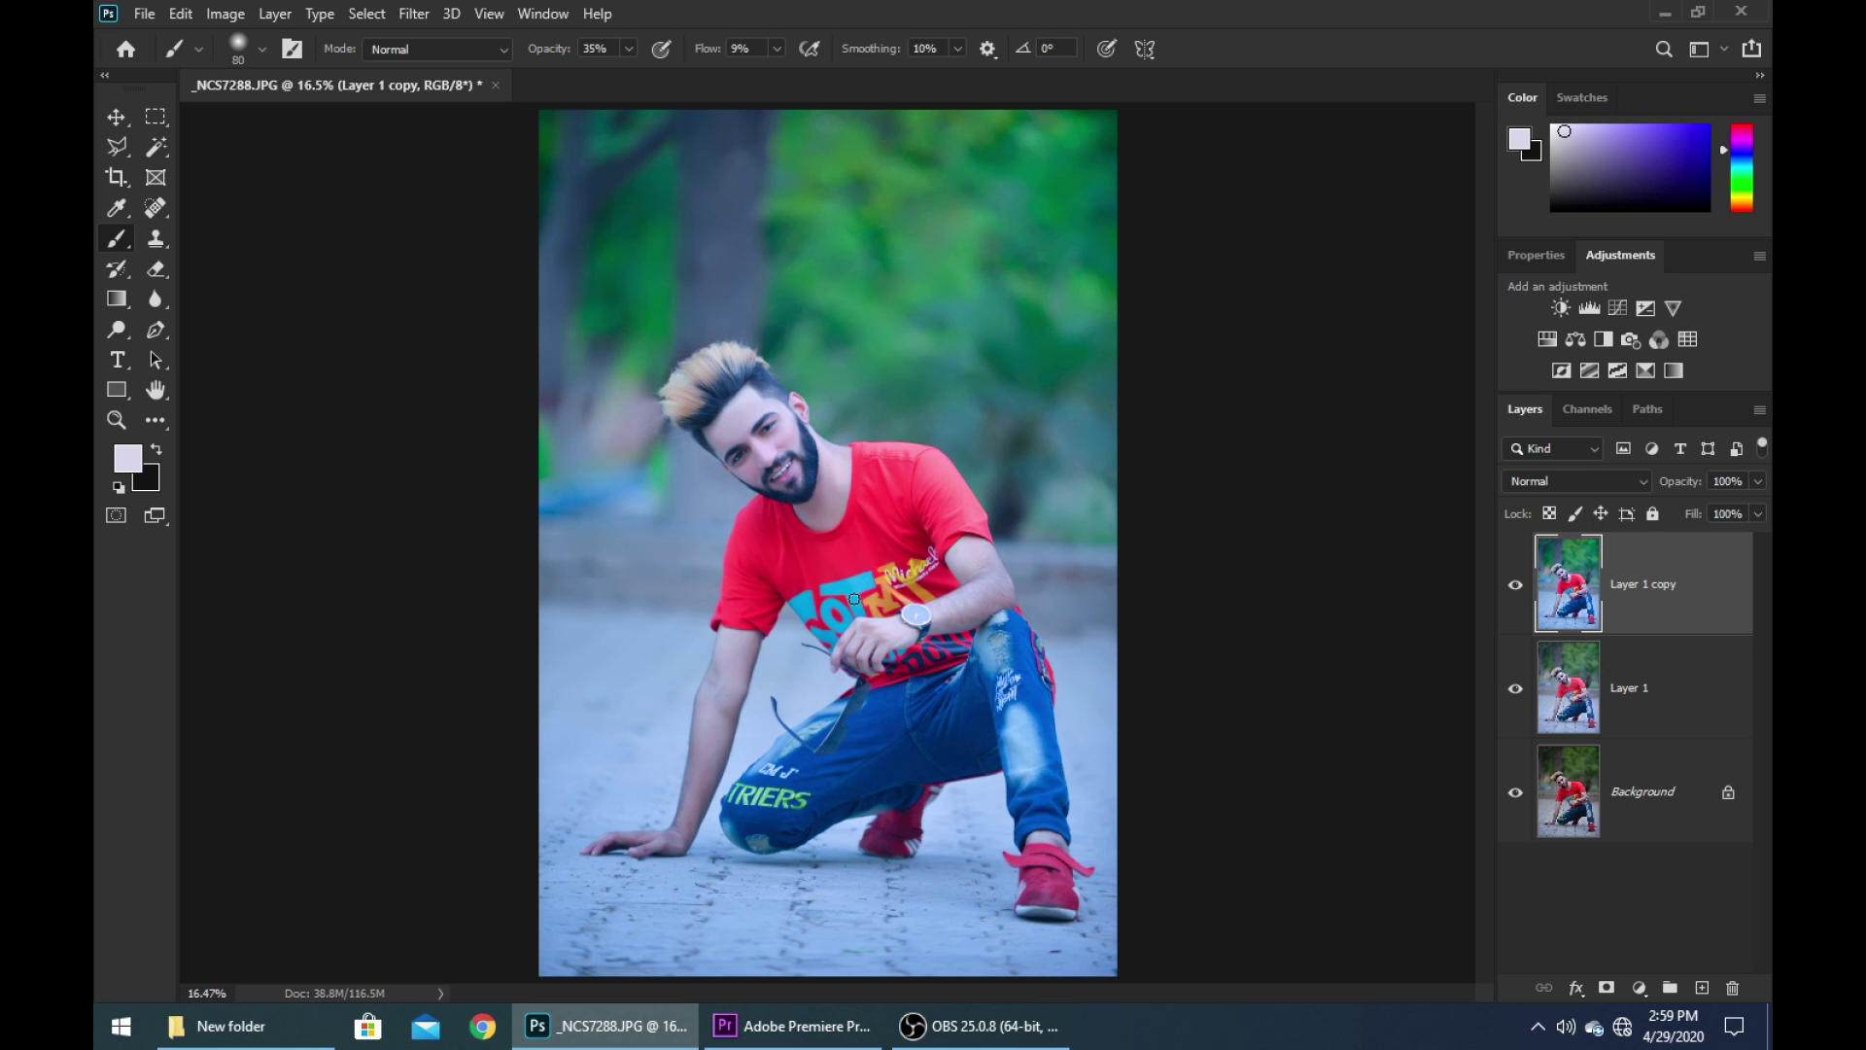
key(ctrl+m)
drag(896, 146, 1367, 356)
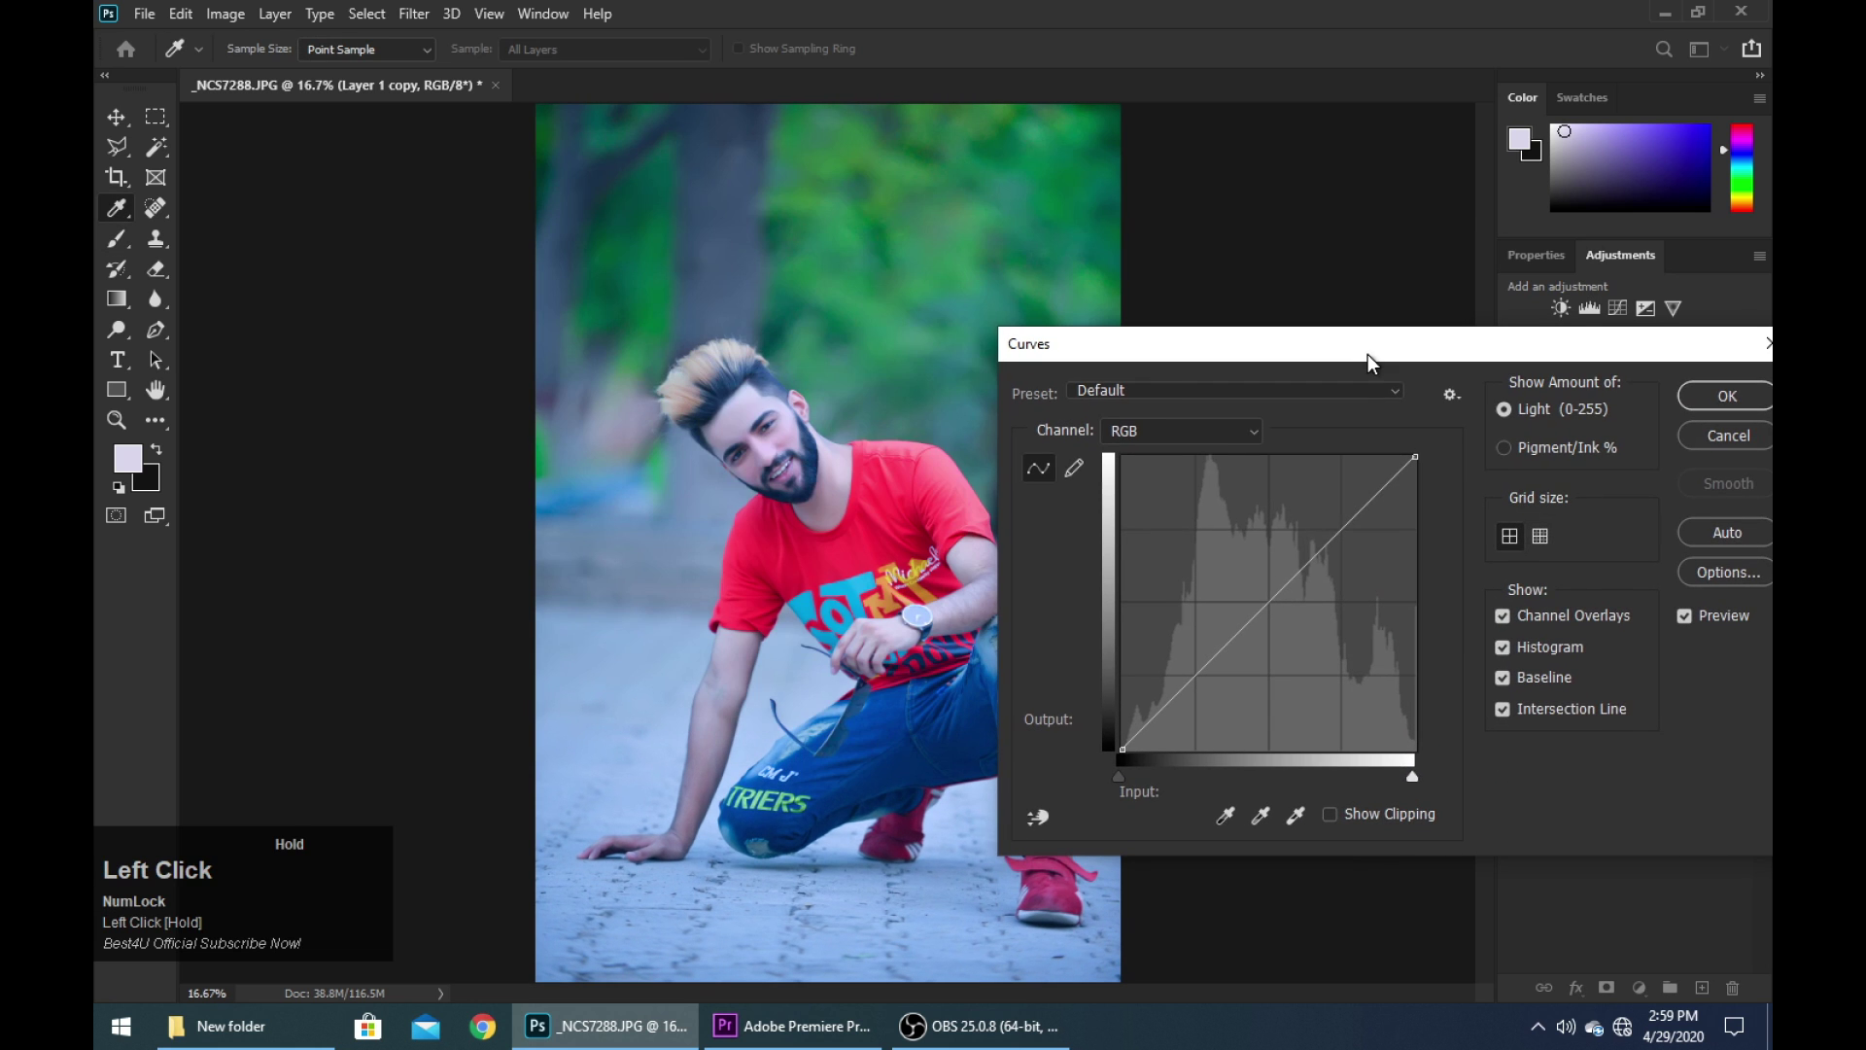
drag(1124, 746, 1131, 750)
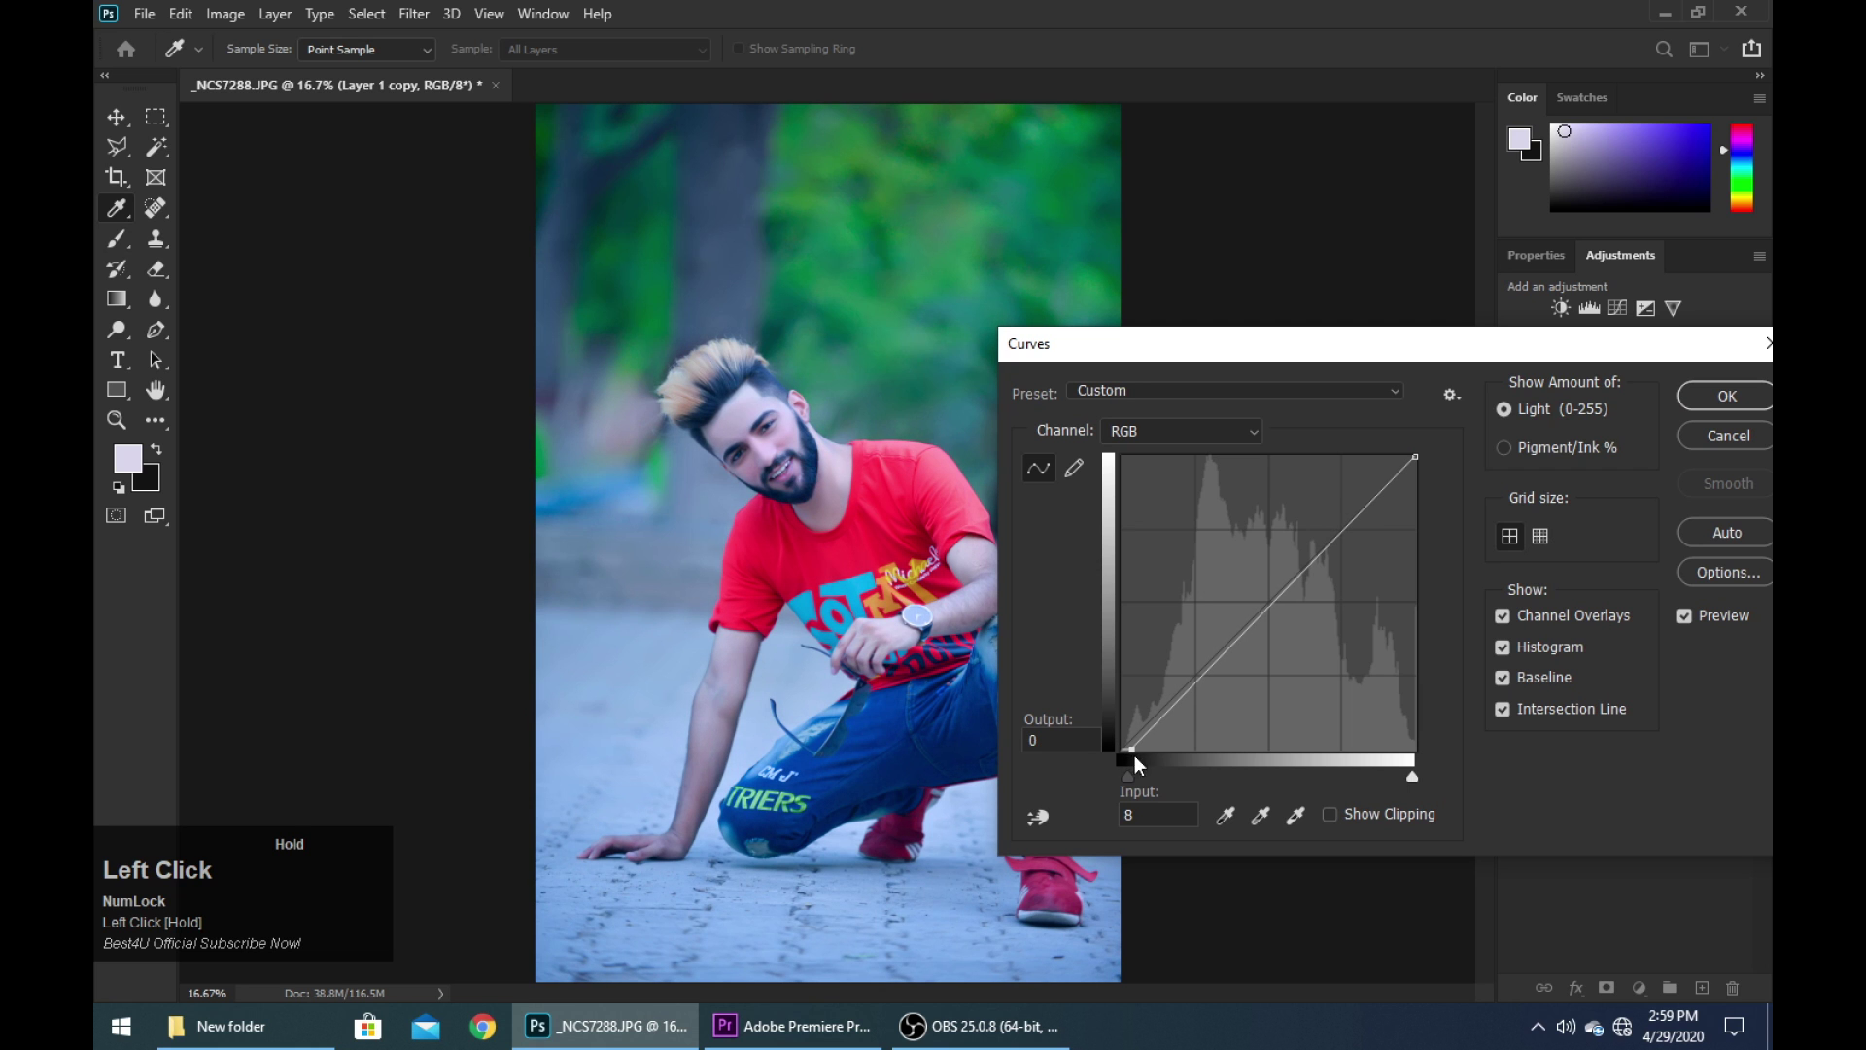
click(1726, 395)
key(b)
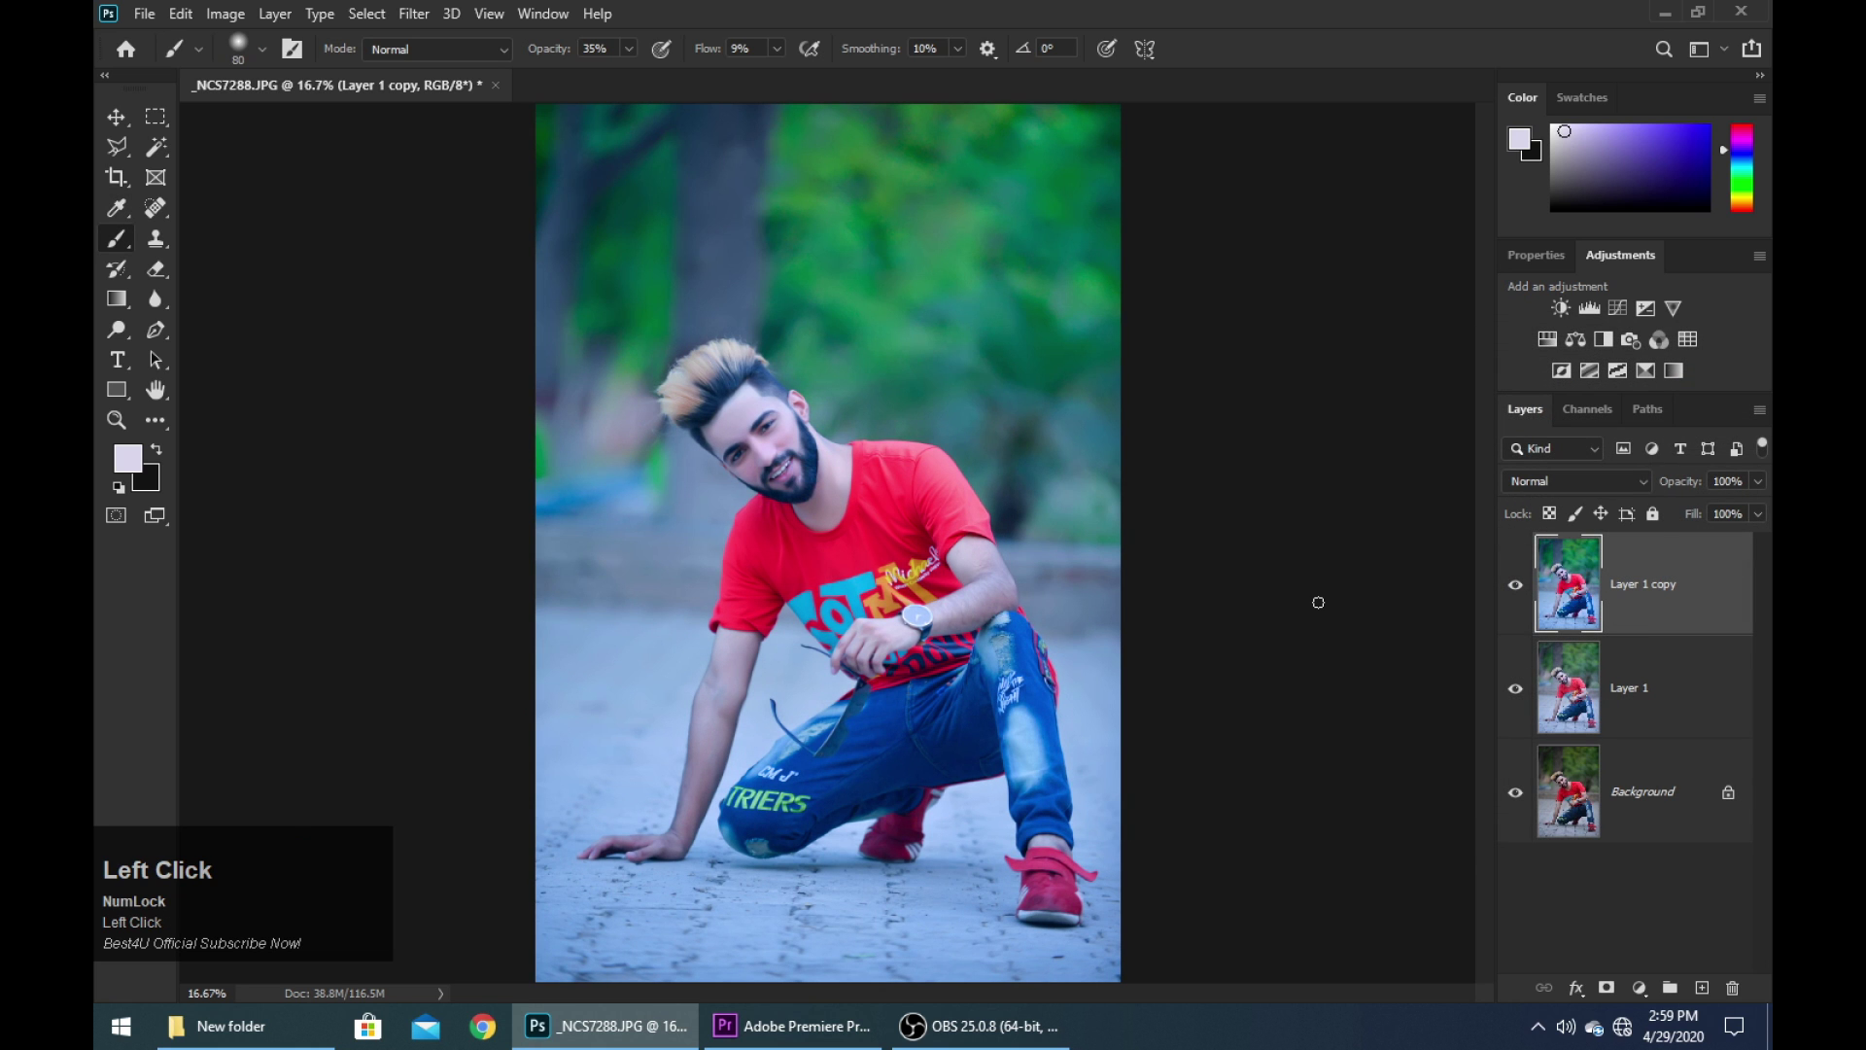